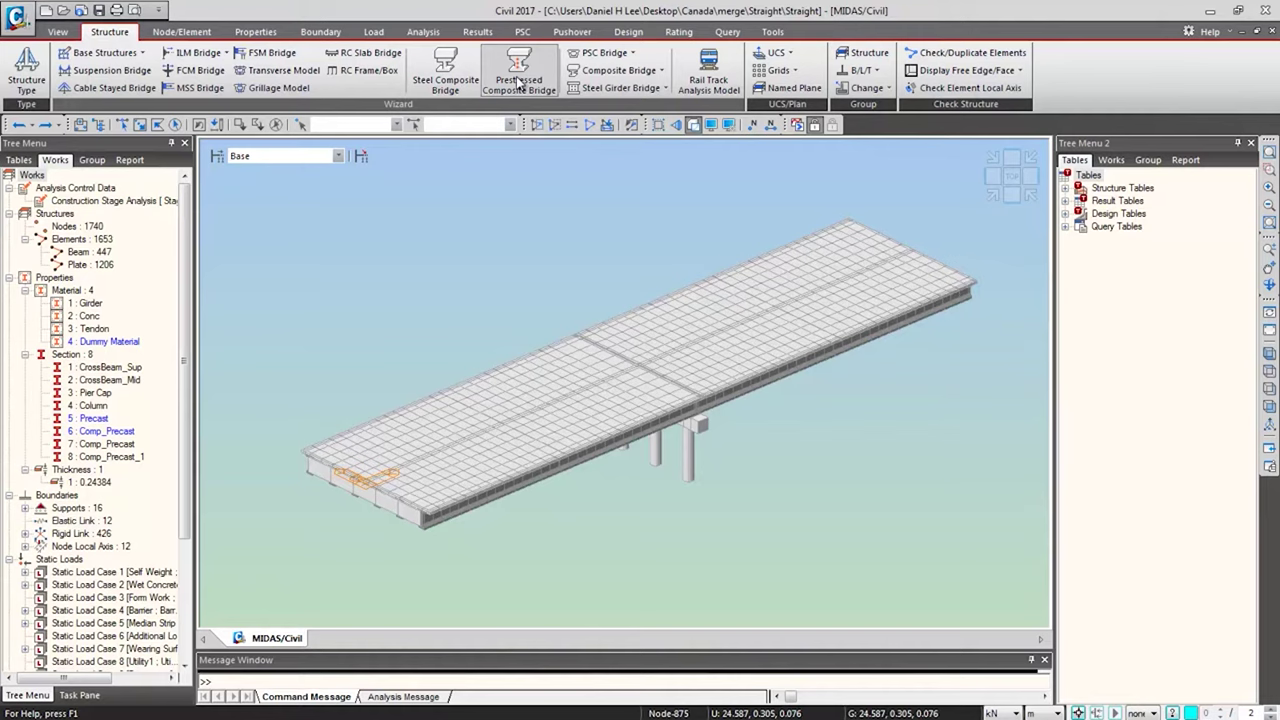
Step: Start the prestressed composite bridge wizard and load the saved settings file Precast_2span_Canada.wzd
{"action": "left_click", "coordinate": [518, 83]}
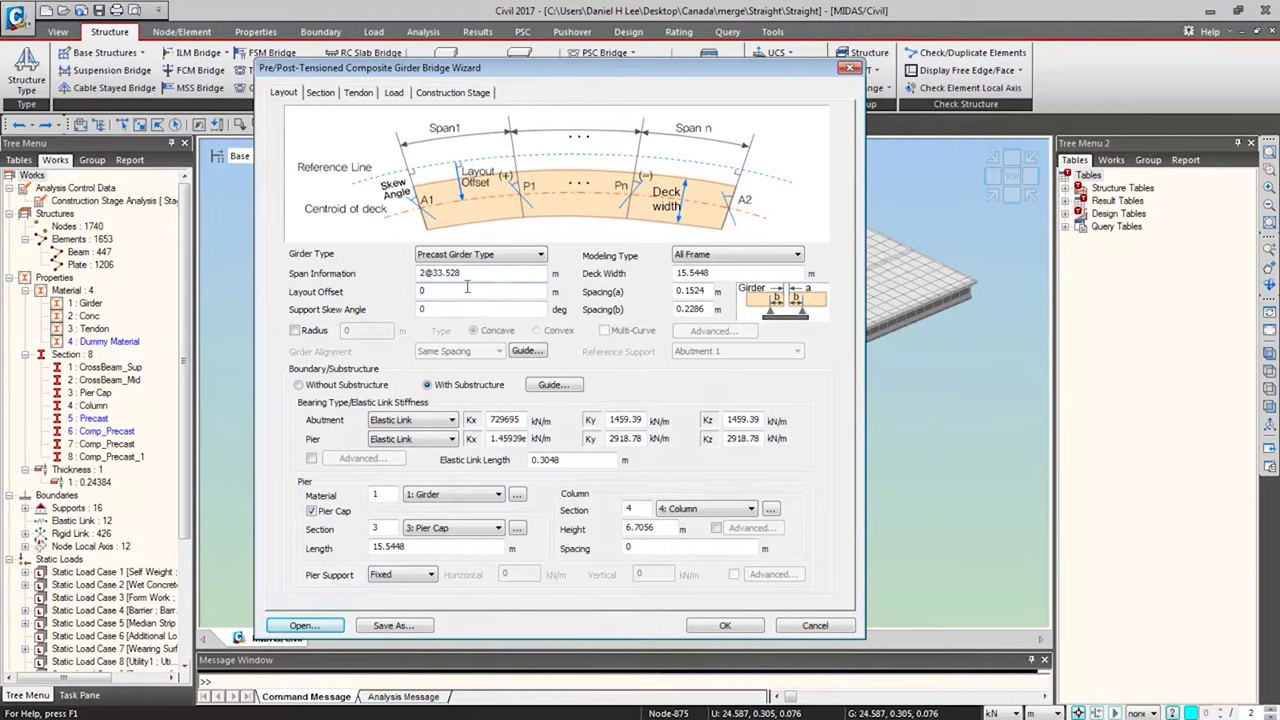
{"action": "left_click", "coordinate": [312, 627]}
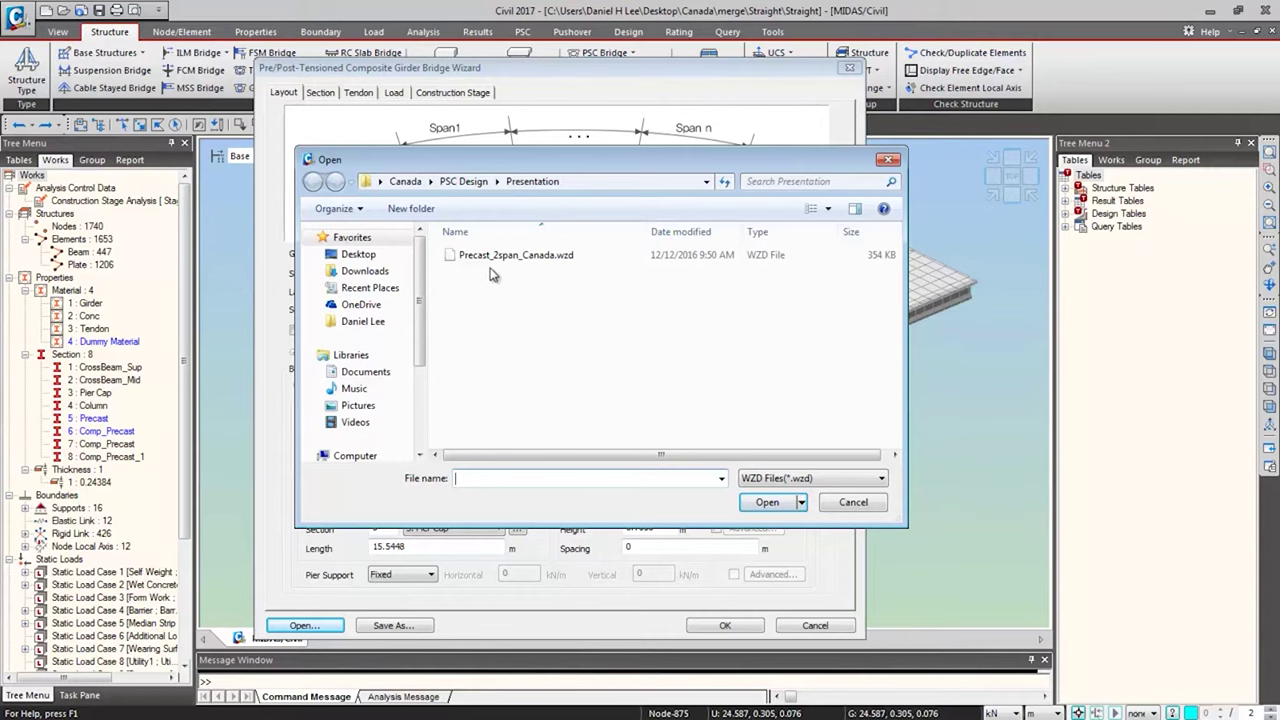
{"action": "left_click_drag", "start_coordinate": [505, 162], "coordinate": [722, 249]}
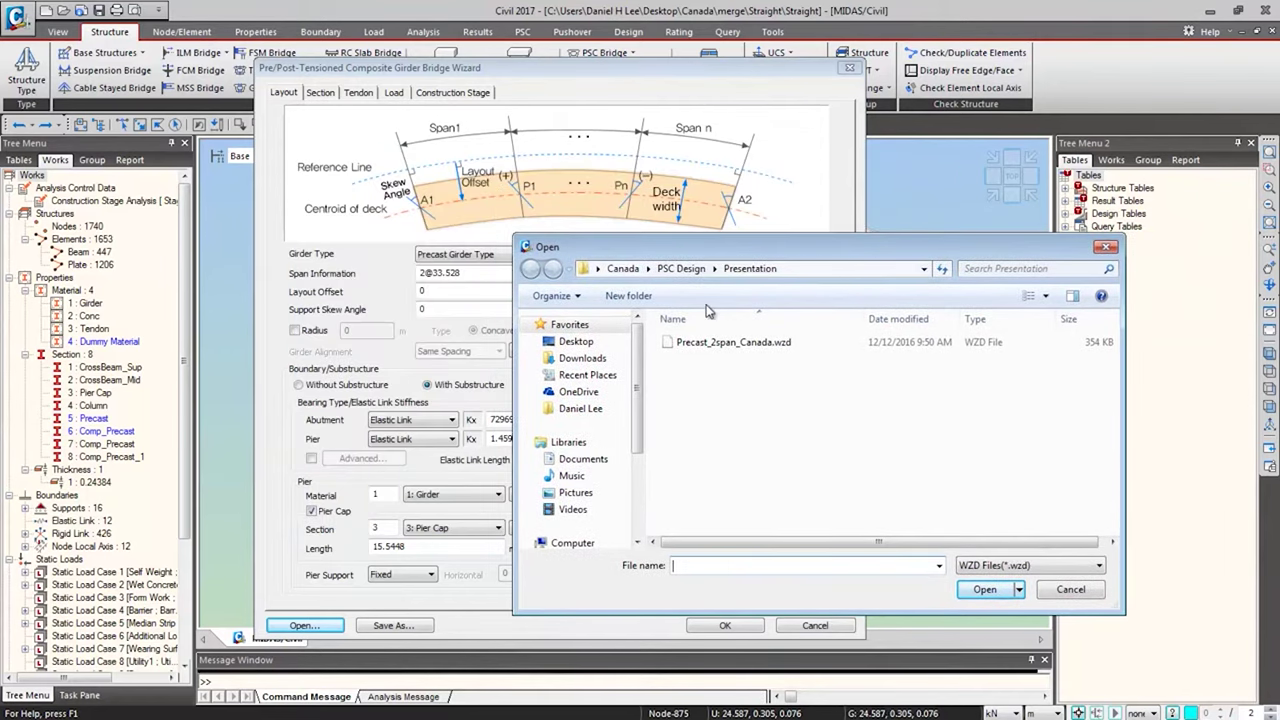
{"action": "double_click", "coordinate": [772, 345]}
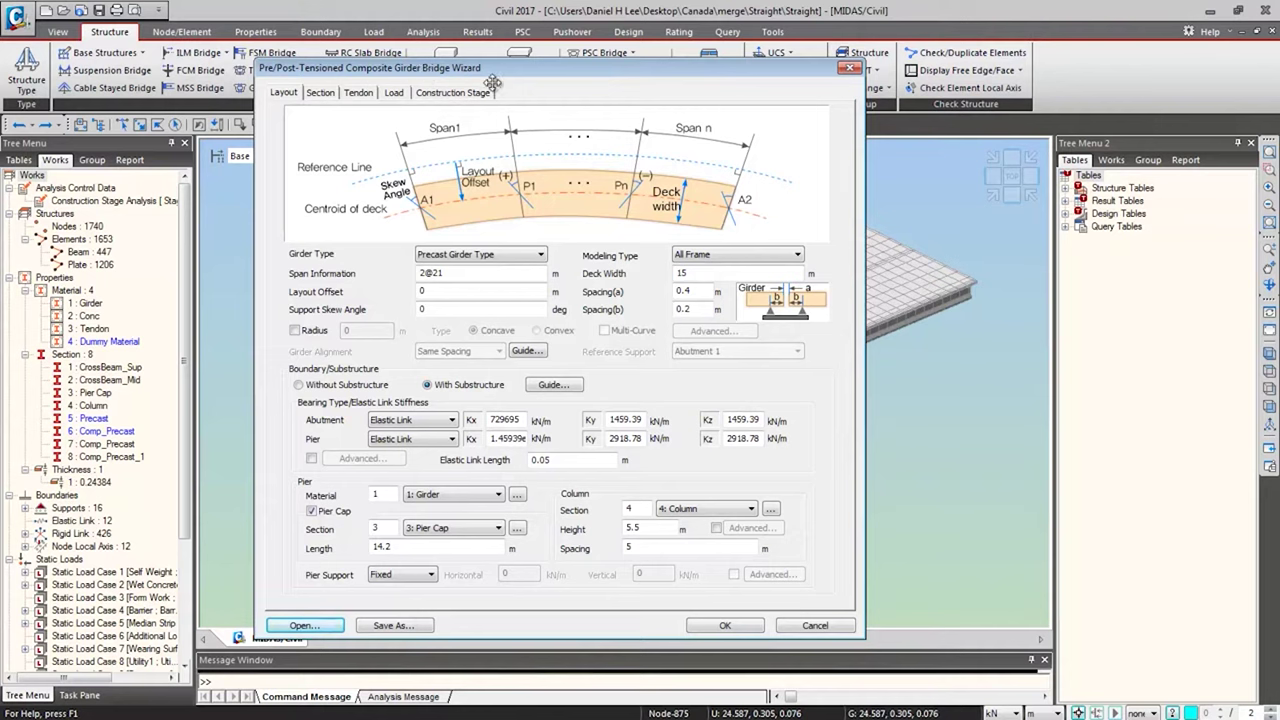
Step: Review the available girder types and modeling types for the bridge layout, choosing Precast Girder Type and All Frame
{"action": "left_click", "coordinate": [539, 256]}
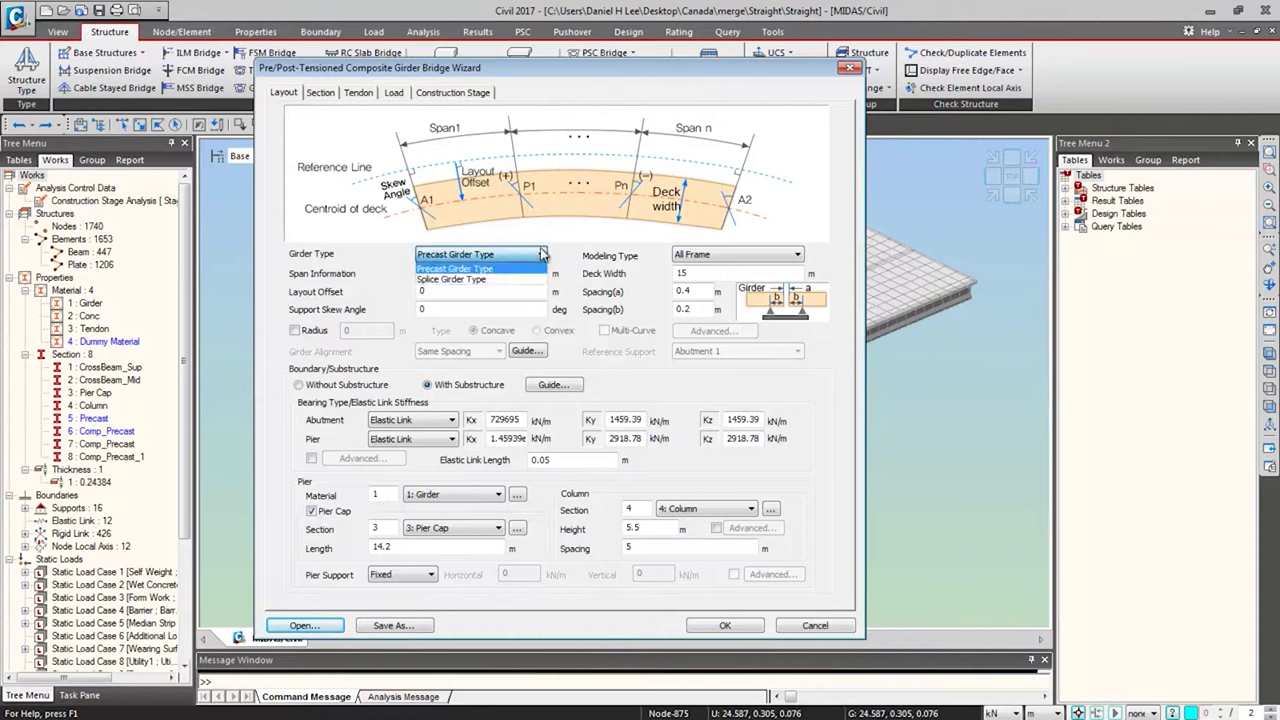
{"action": "left_click", "coordinate": [500, 268]}
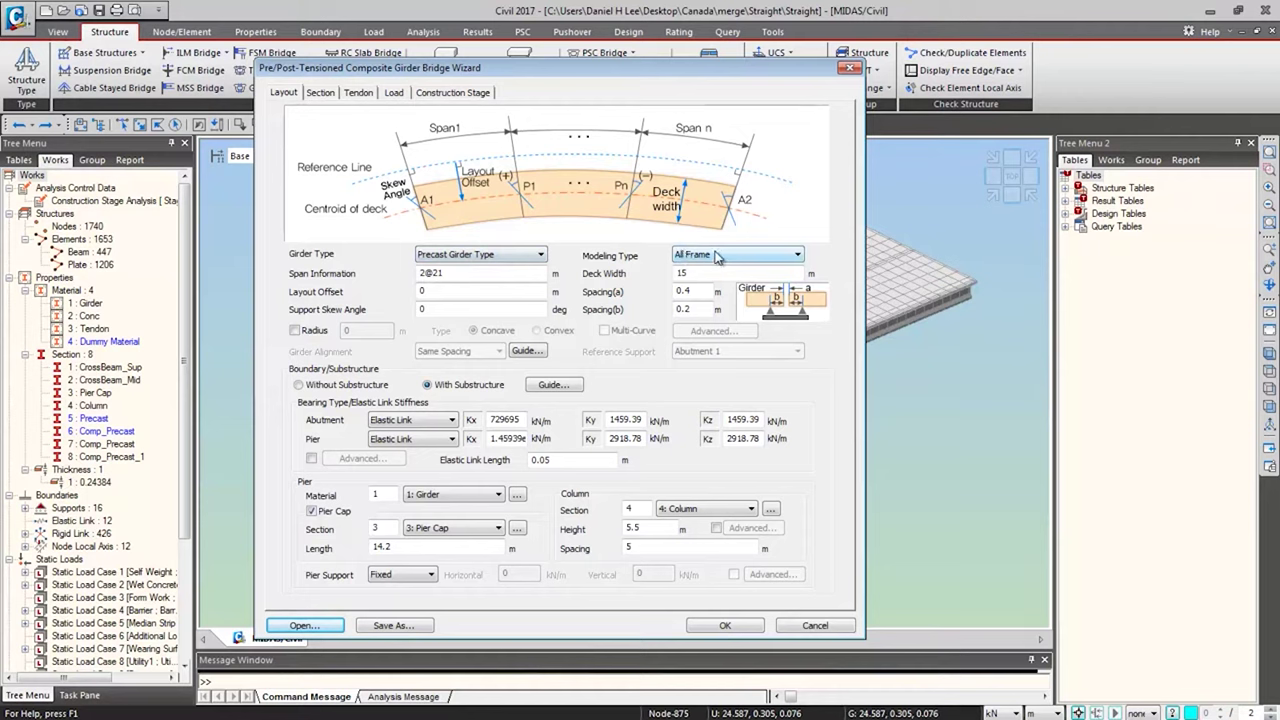
{"action": "left_click", "coordinate": [752, 259]}
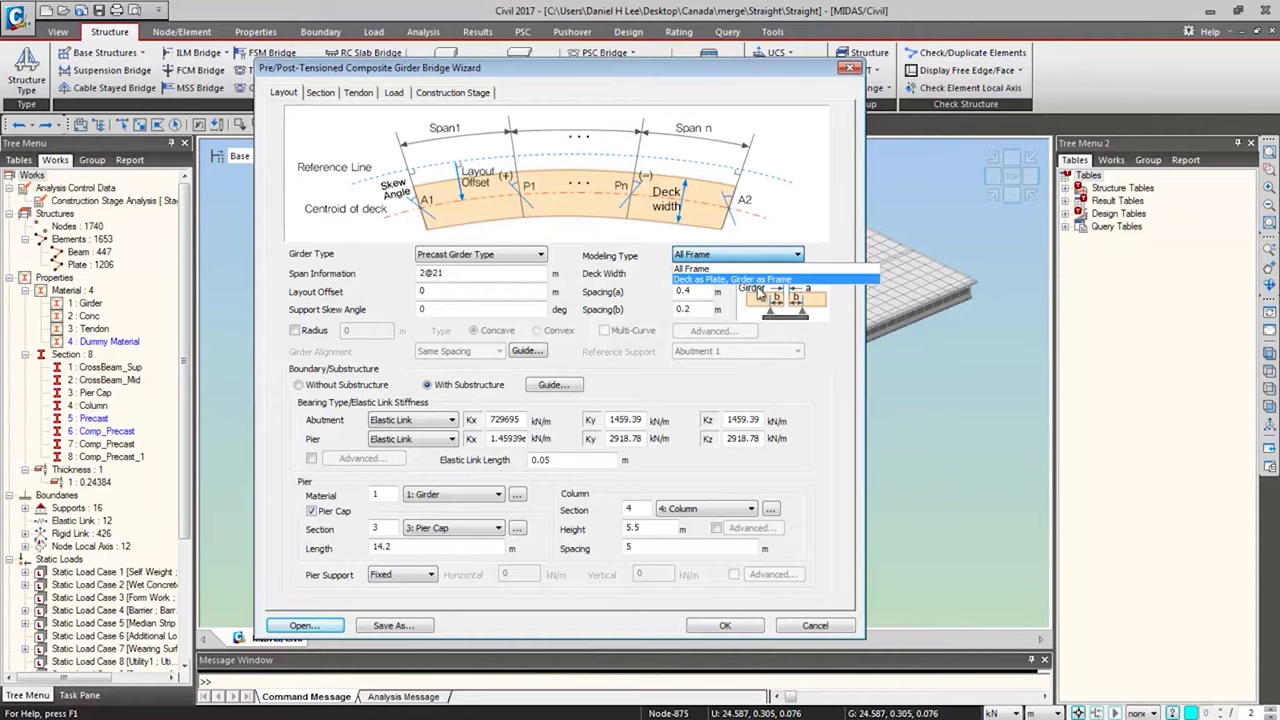
{"action": "left_click", "coordinate": [757, 255]}
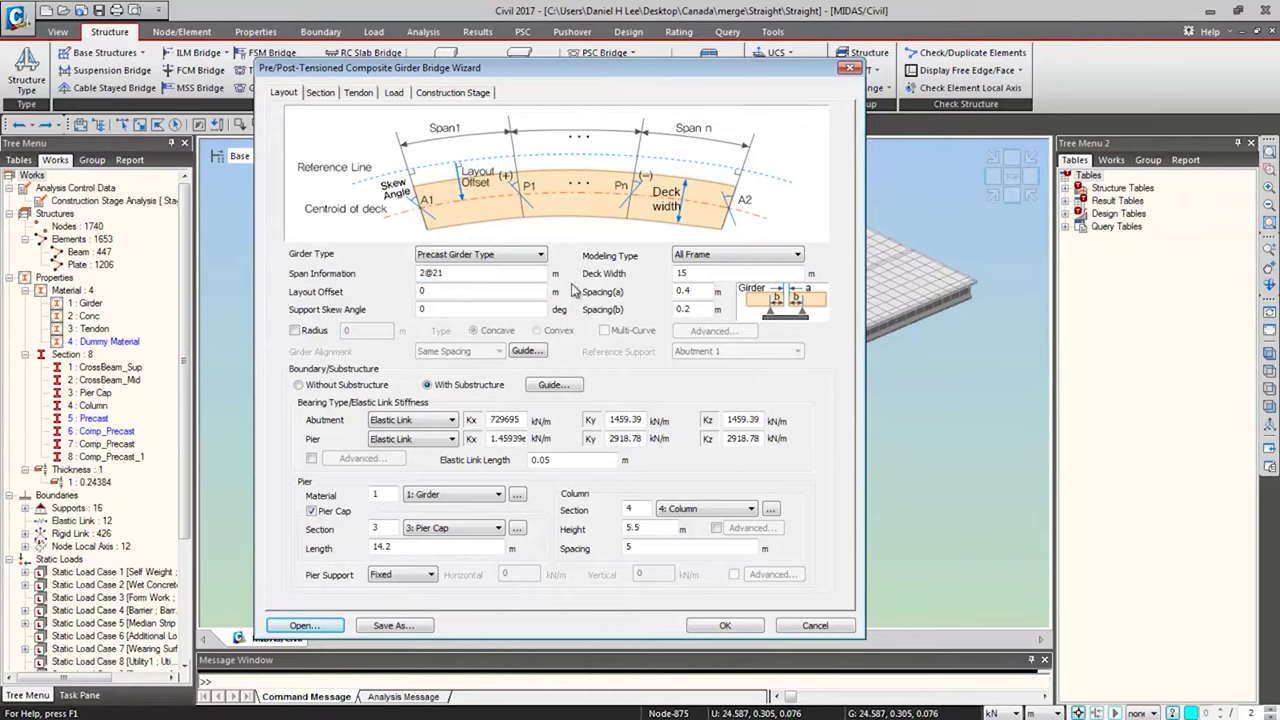
{"action": "left_click", "coordinate": [533, 256]}
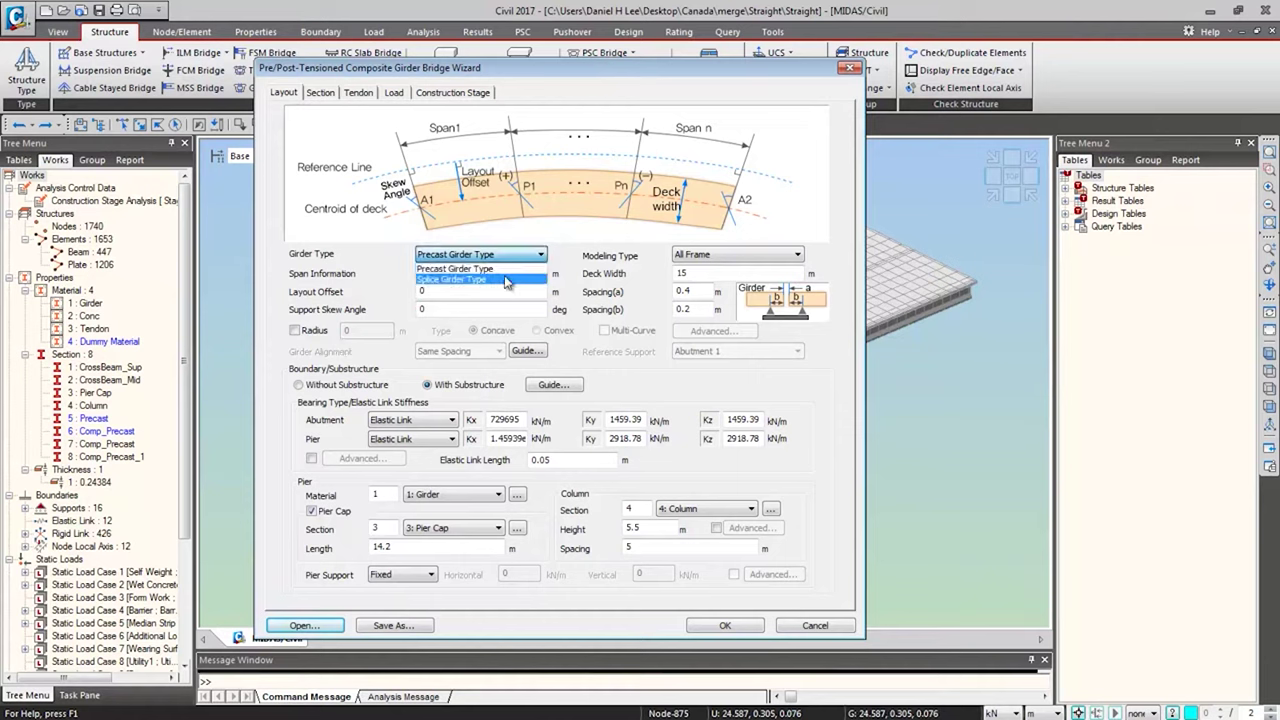
{"action": "left_click", "coordinate": [470, 269]}
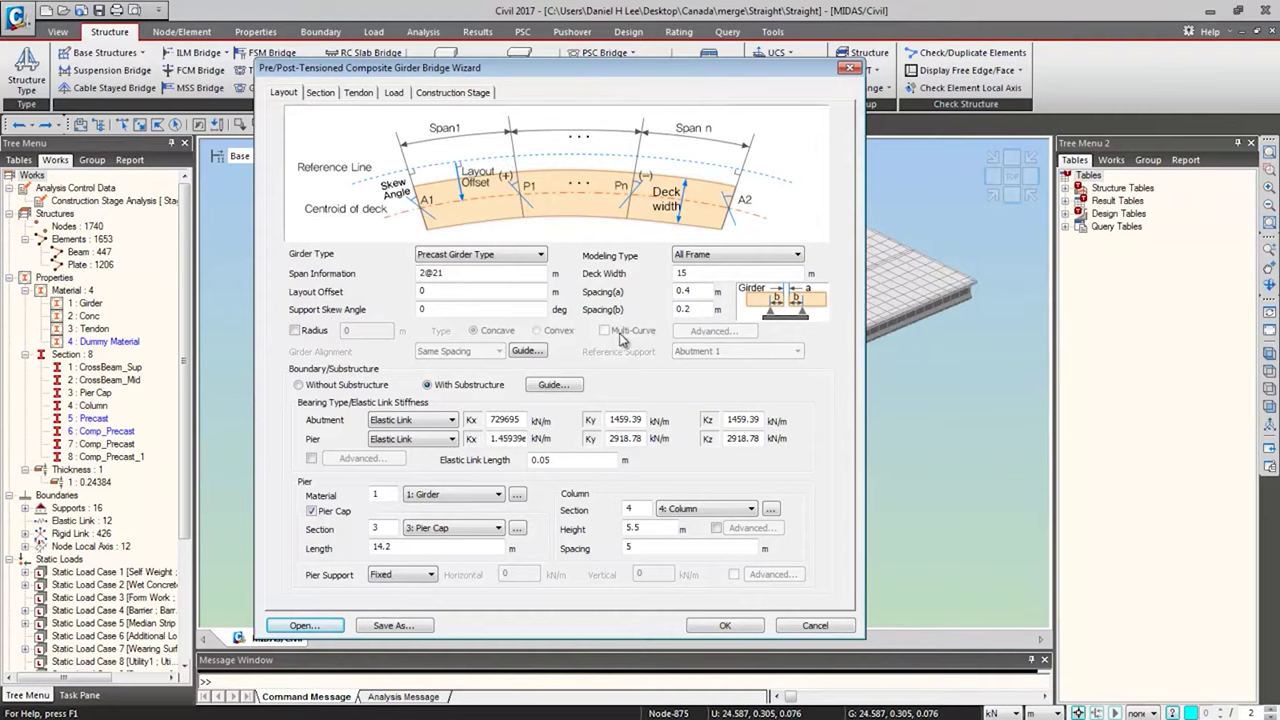
Step: Consult the layout guide diagrams for girder alignment and for the boundary and substructure dimensions
{"action": "left_click", "coordinate": [527, 351]}
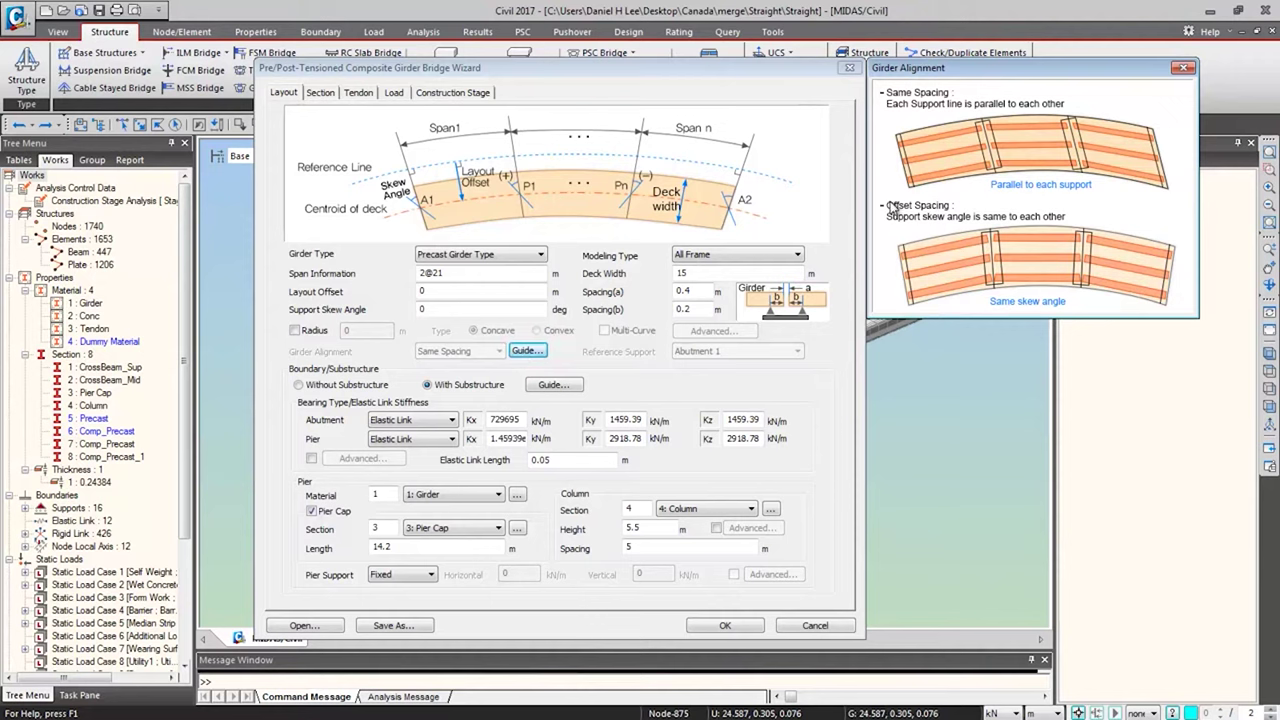
{"action": "left_click", "coordinate": [1184, 70]}
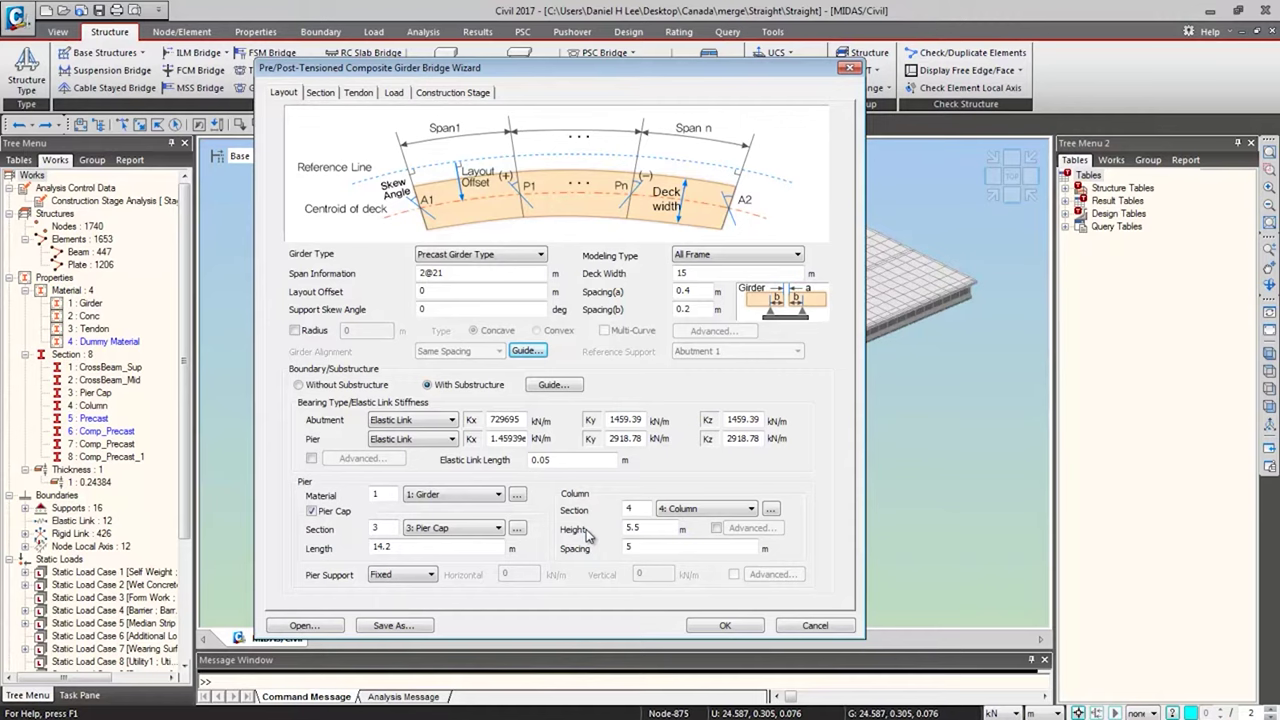
{"action": "left_click", "coordinate": [545, 388]}
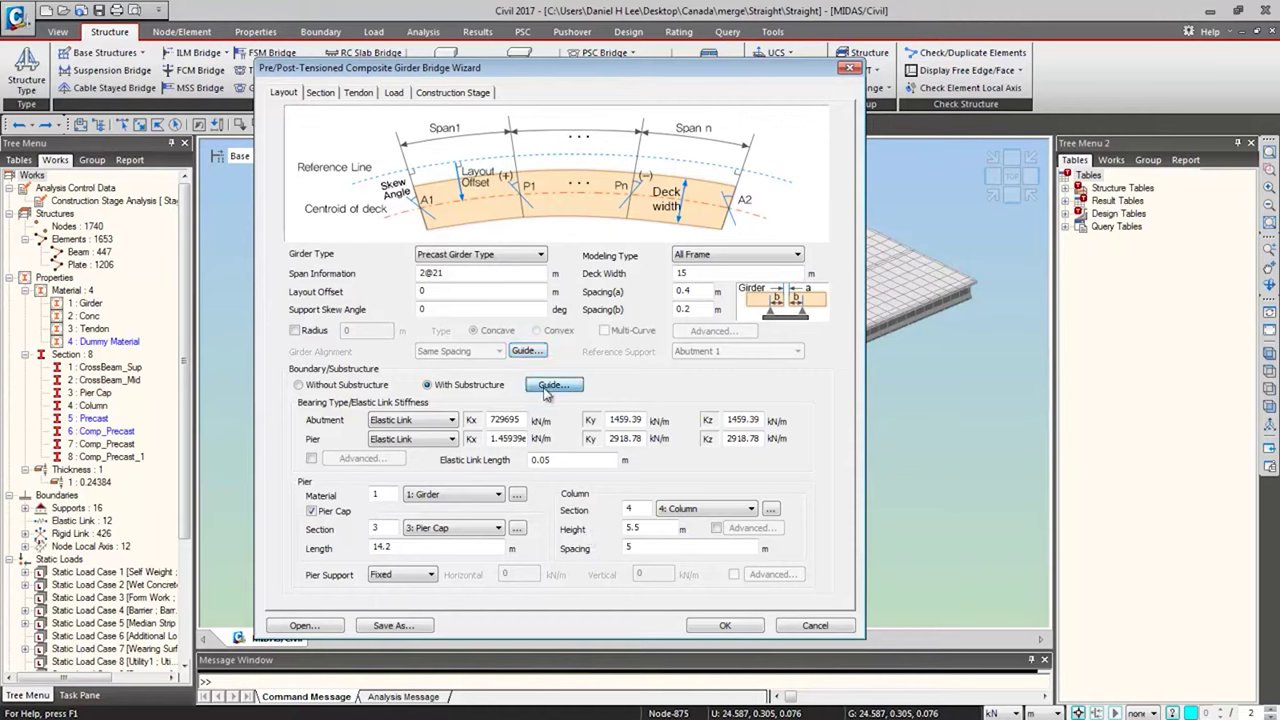
{"action": "left_click_drag", "start_coordinate": [1010, 68], "coordinate": [942, 222]}
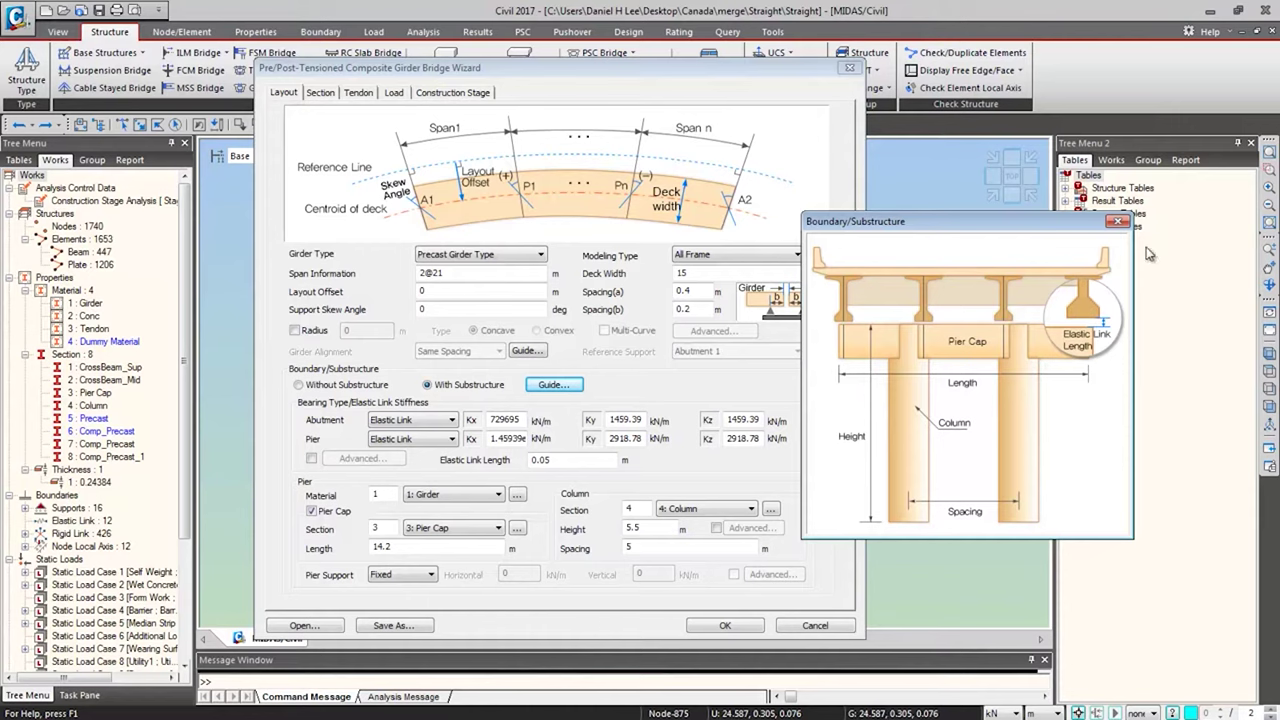
{"action": "left_click", "coordinate": [1119, 222]}
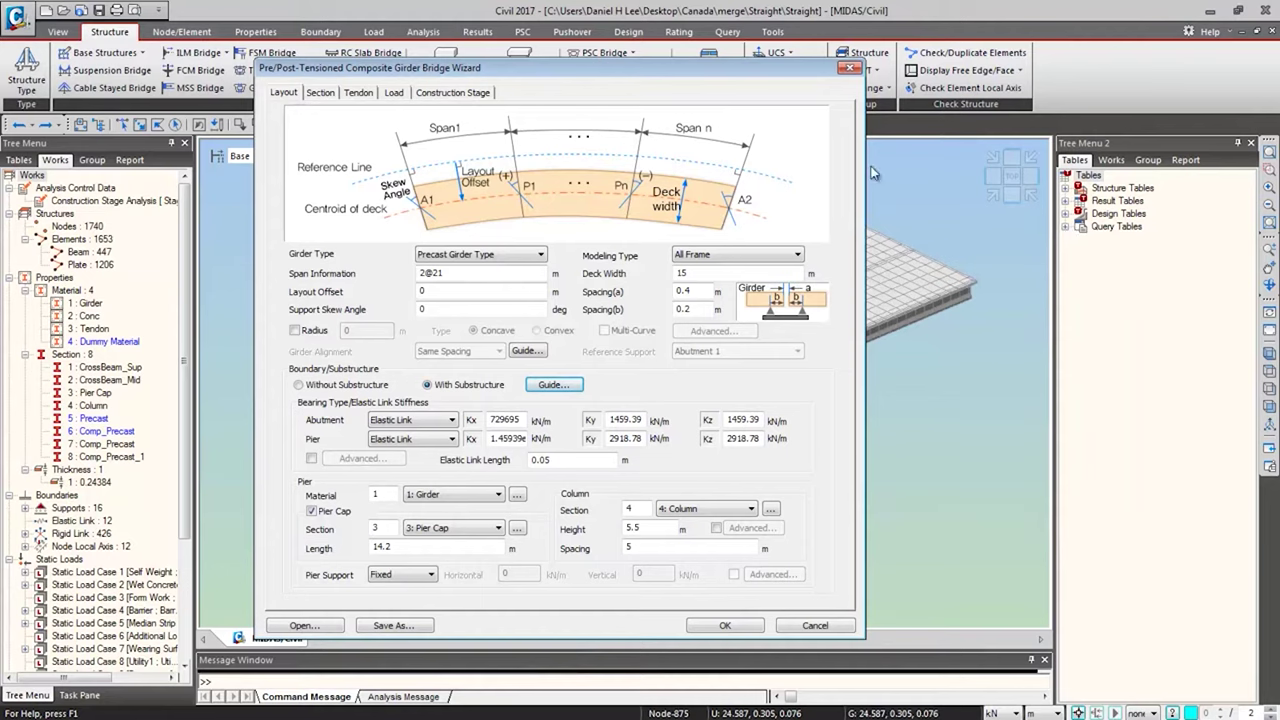
Step: Show the wizard's section settings and consult the guide diagram for transverse girder position
{"action": "left_click", "coordinate": [320, 93]}
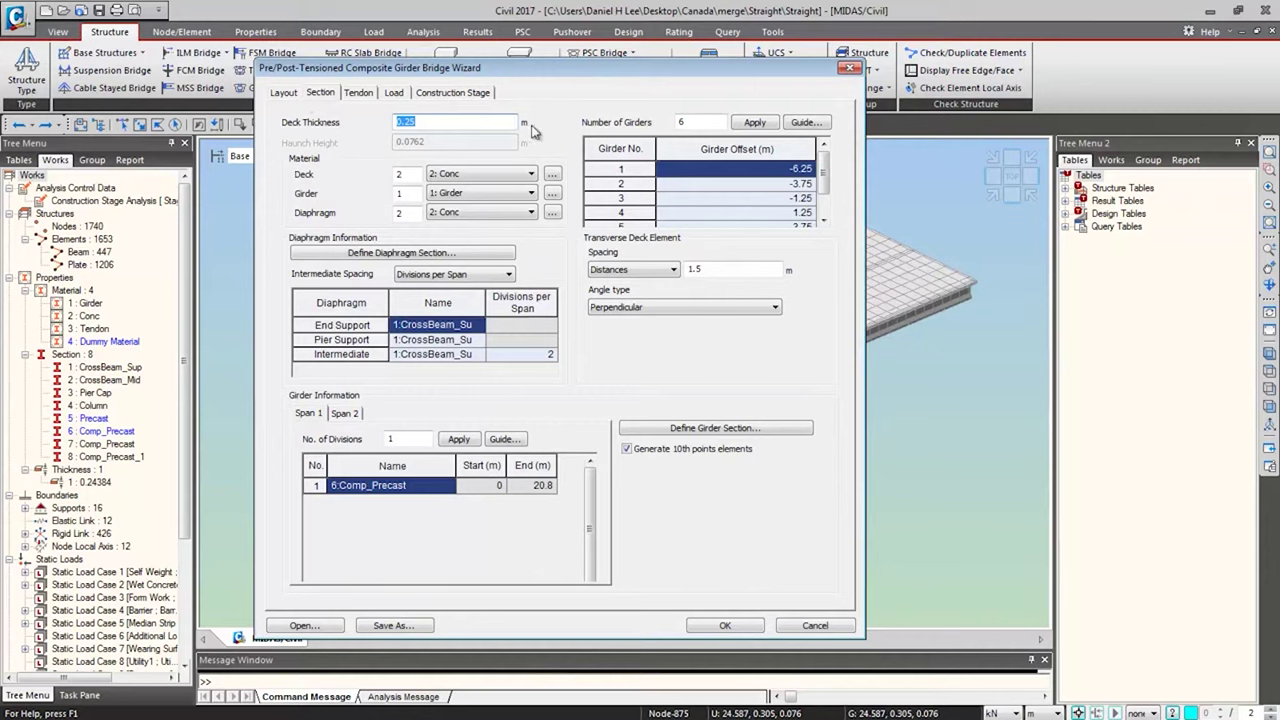
{"action": "left_click", "coordinate": [822, 123]}
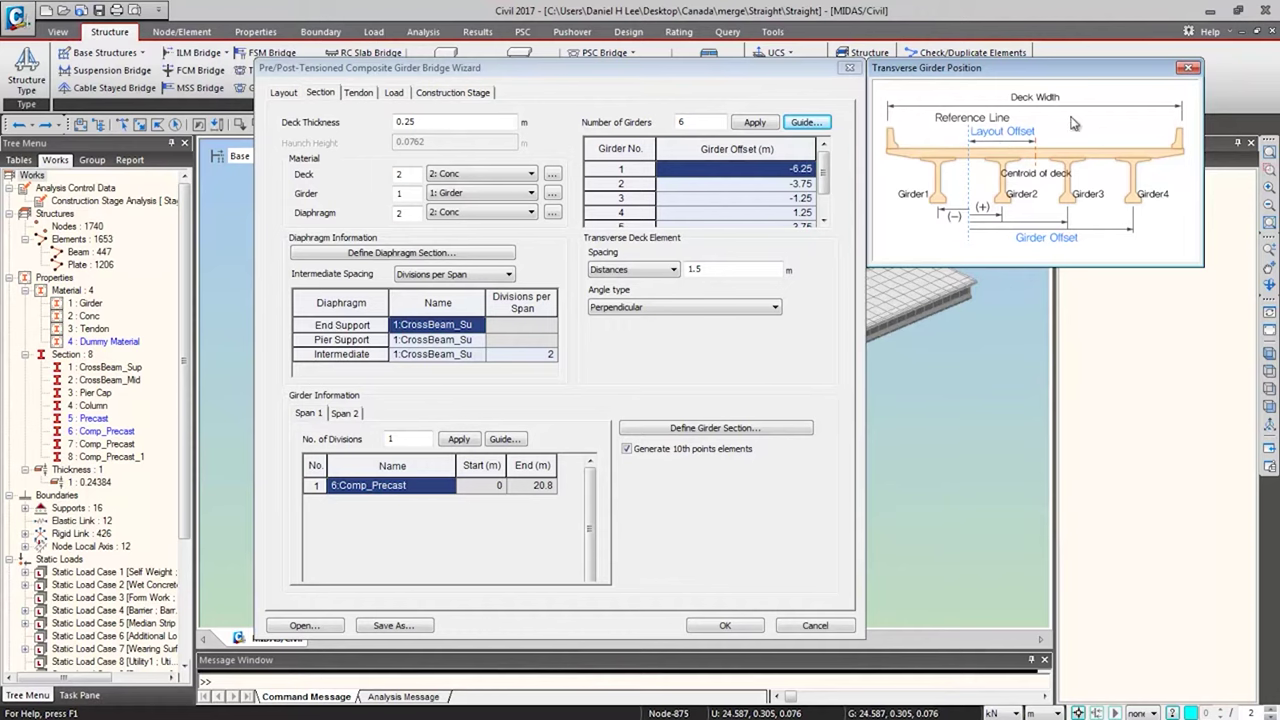
{"action": "left_click", "coordinate": [1188, 67]}
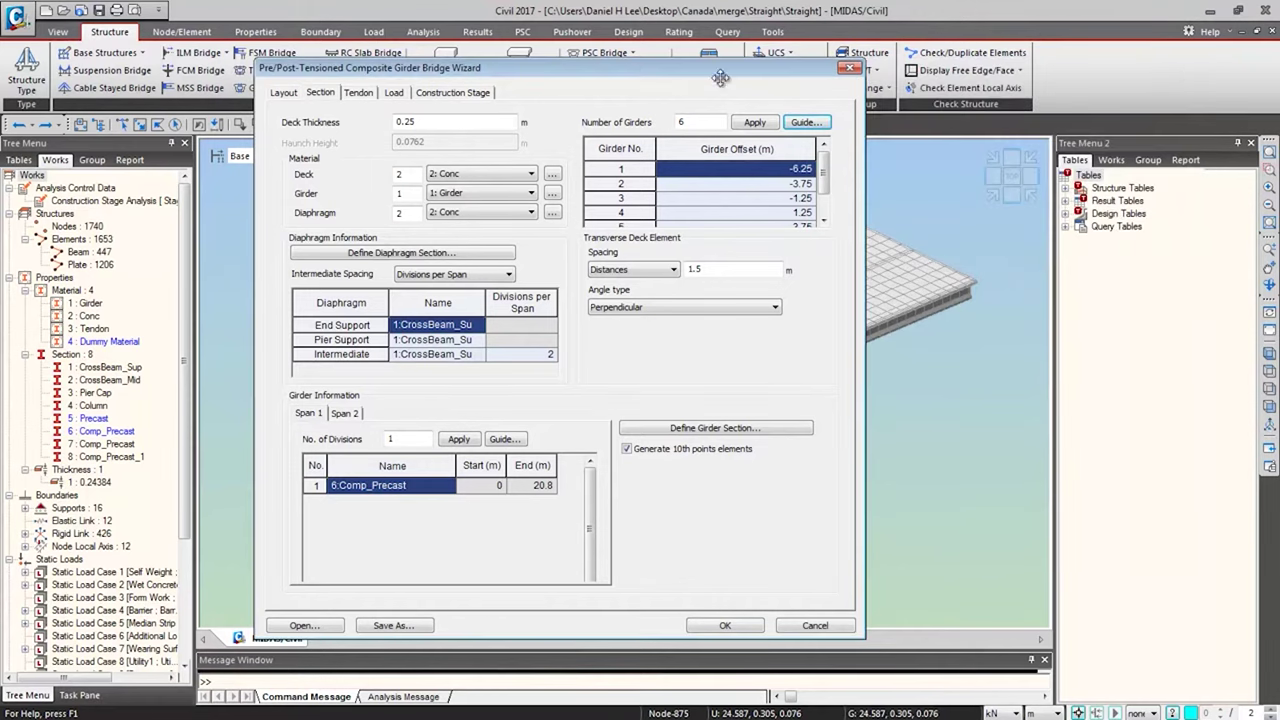
Step: Inspect the Girder concrete's material data and its available strength grades from the deck material properties
{"action": "left_click", "coordinate": [552, 176]}
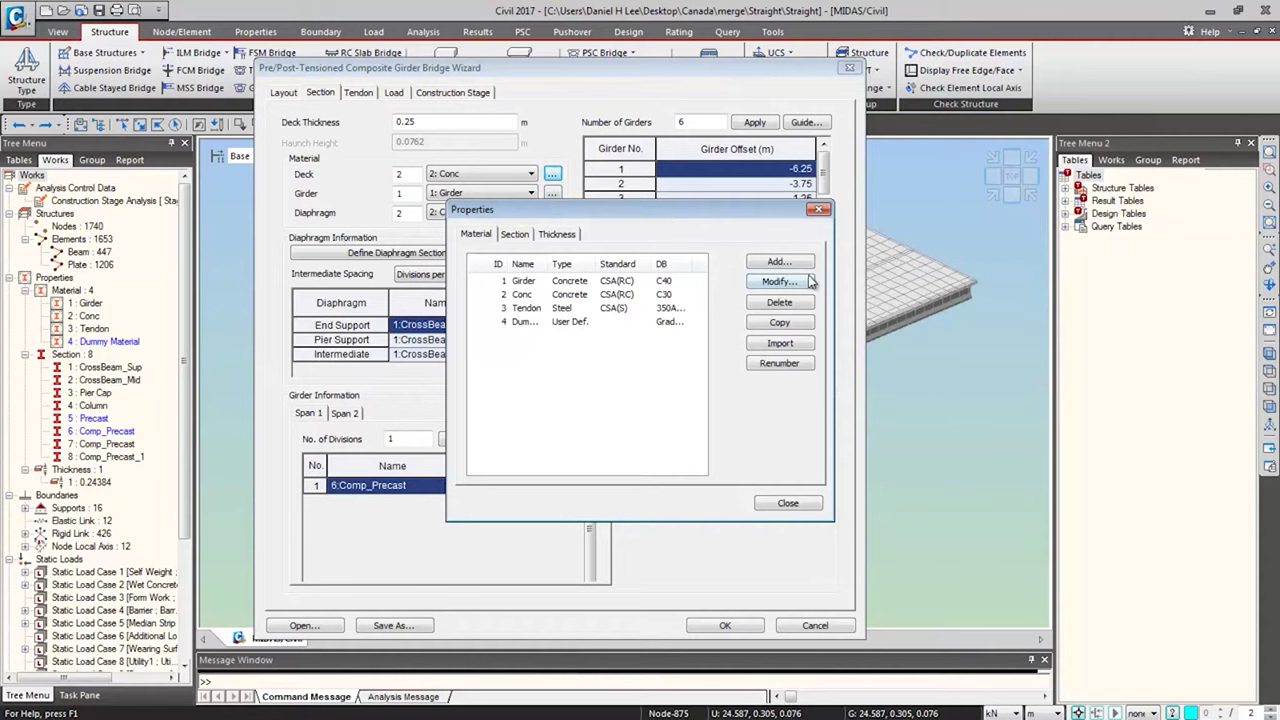
{"action": "left_click", "coordinate": [778, 283]}
{"action": "left_click", "coordinate": [693, 403]}
{"action": "left_click", "coordinate": [600, 281]}
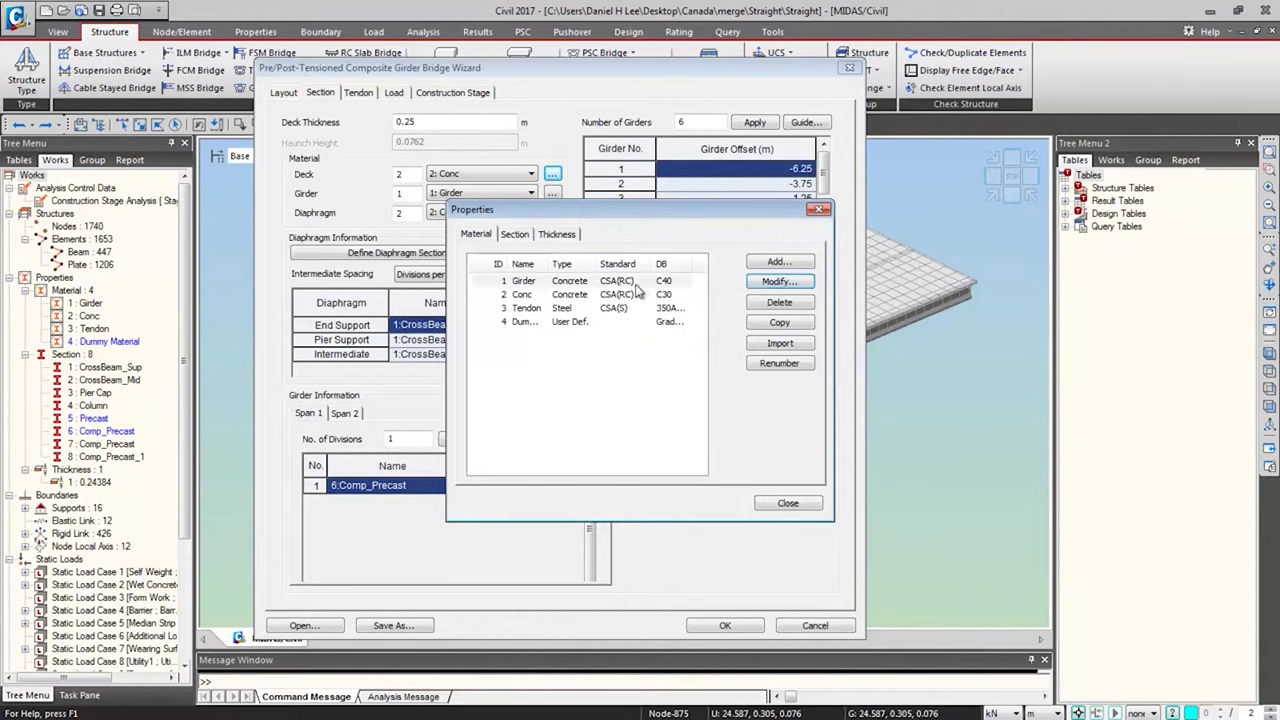
{"action": "left_click", "coordinate": [780, 282]}
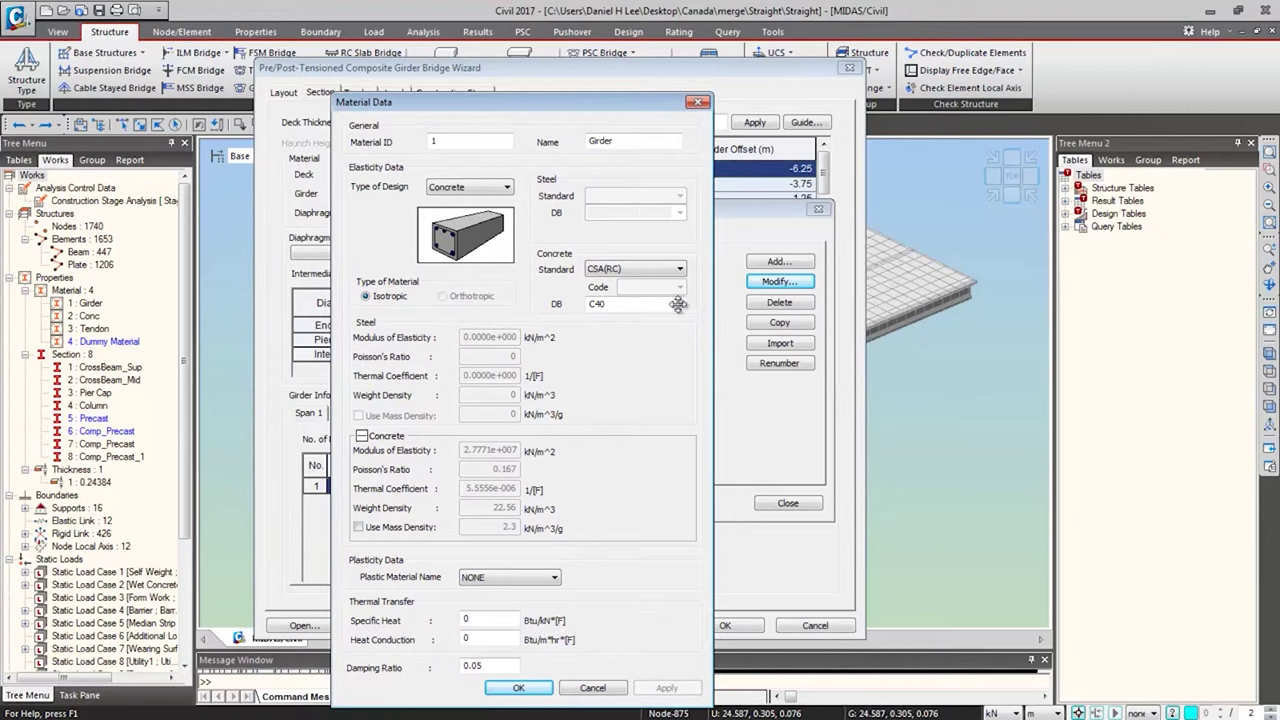
{"action": "left_click", "coordinate": [679, 304]}
{"action": "left_click", "coordinate": [682, 300]}
{"action": "left_click", "coordinate": [698, 102]}
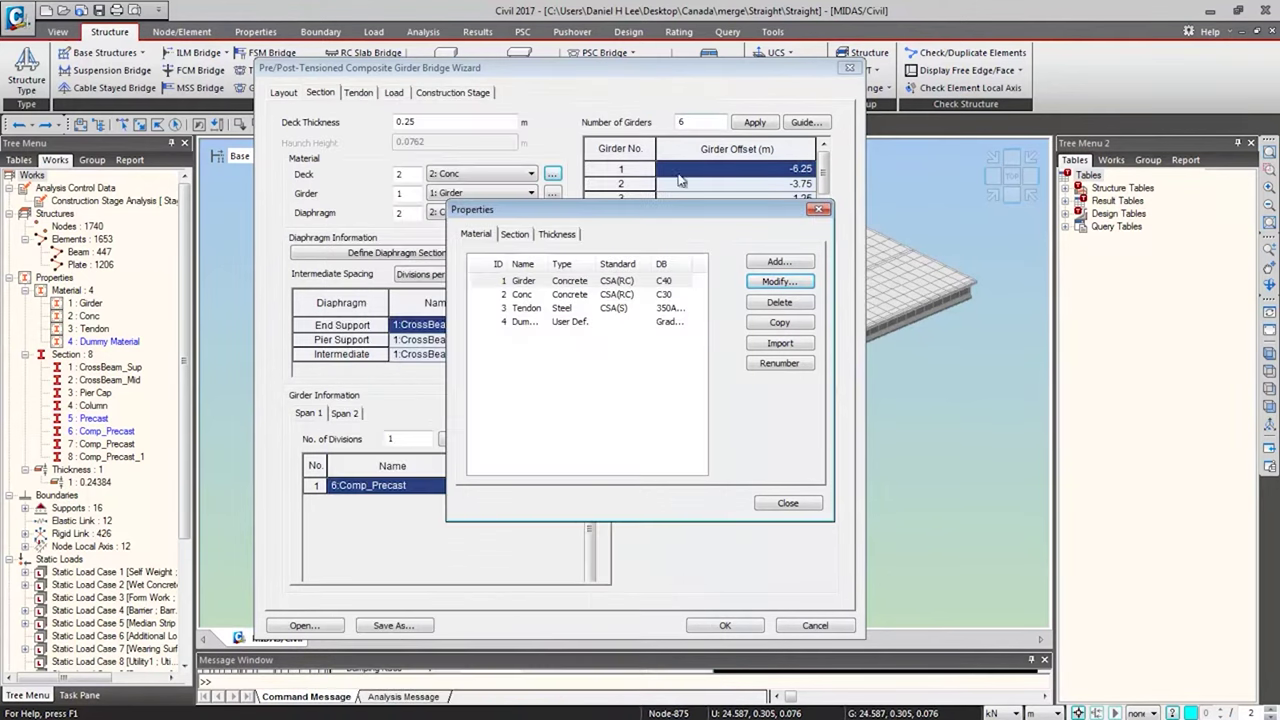
Step: Try the User Defined design type for the Tendon material, then discard the edit and leave the material properties
{"action": "left_click", "coordinate": [648, 308]}
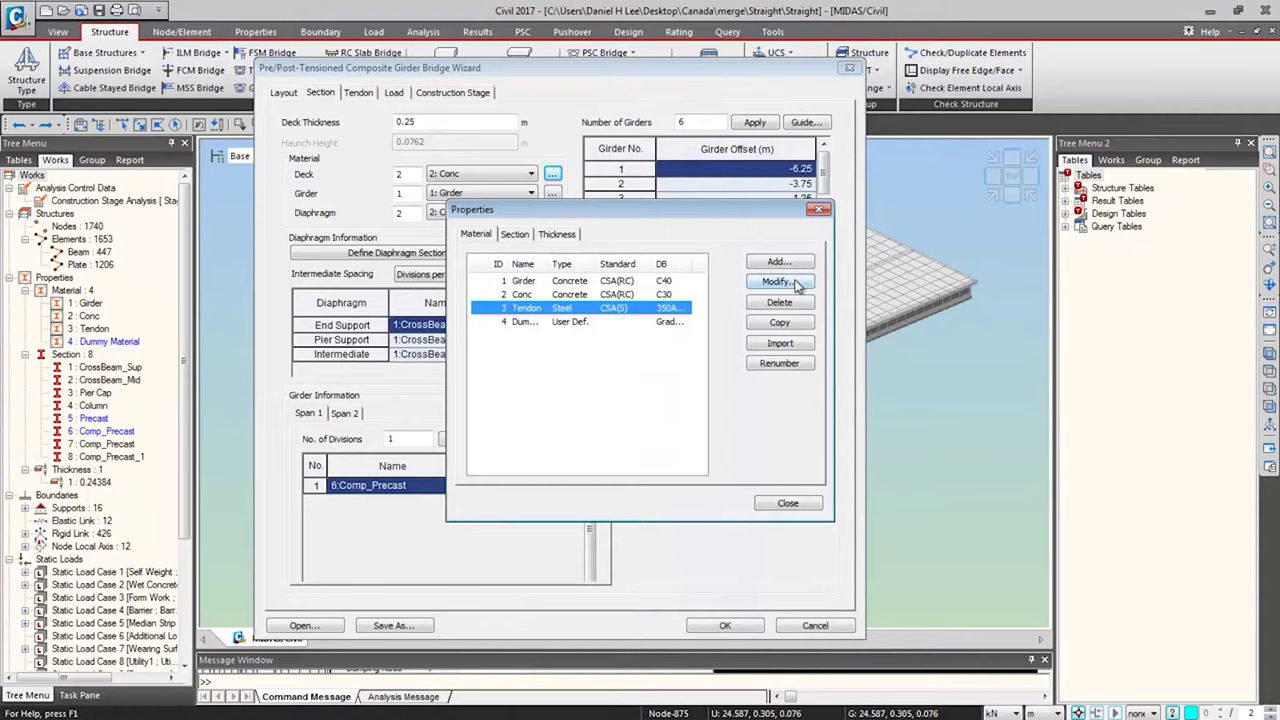
{"action": "left_click", "coordinate": [790, 286]}
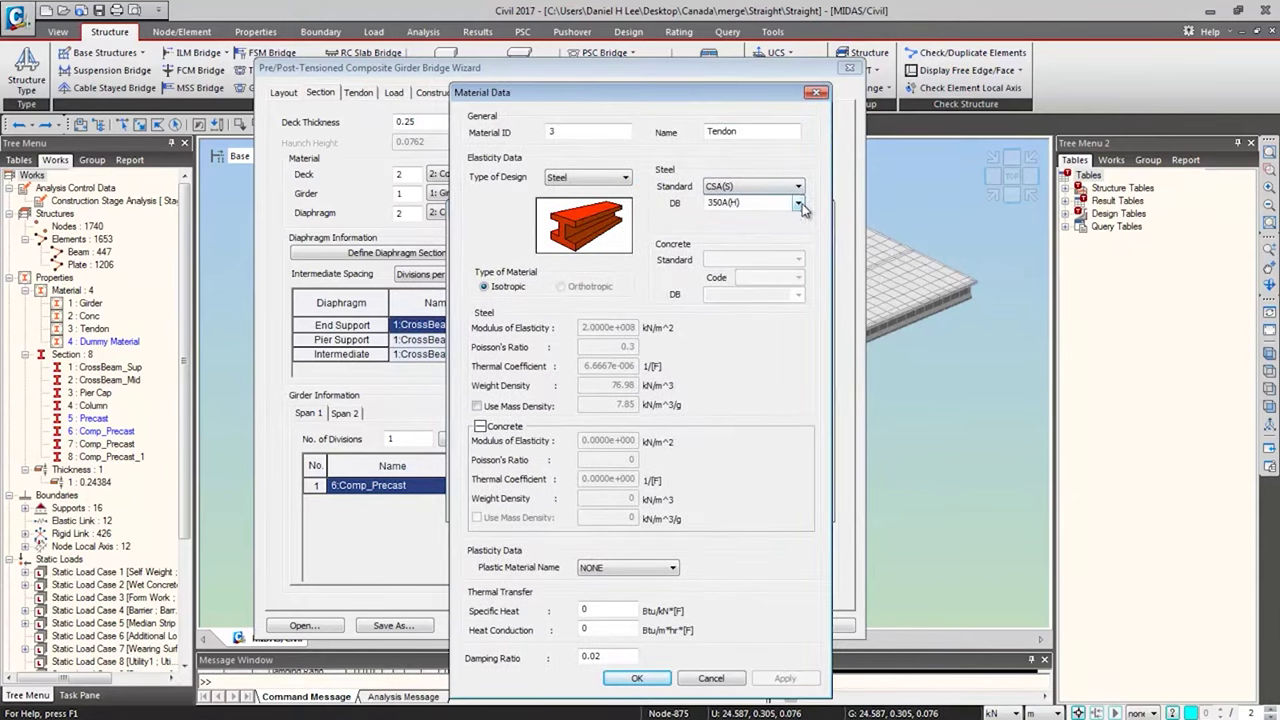
{"action": "left_click", "coordinate": [799, 203]}
{"action": "left_click", "coordinate": [799, 204]}
{"action": "left_click", "coordinate": [610, 179]}
{"action": "left_click", "coordinate": [592, 226]}
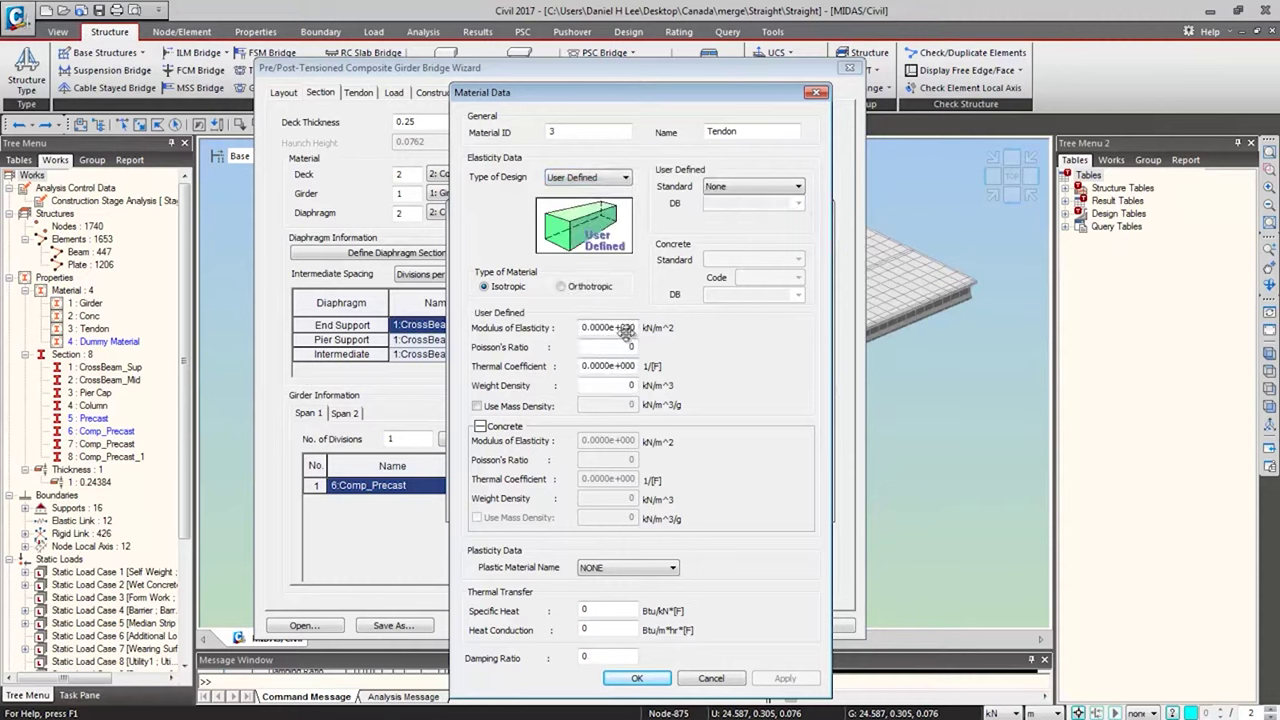
{"action": "left_click", "coordinate": [815, 94]}
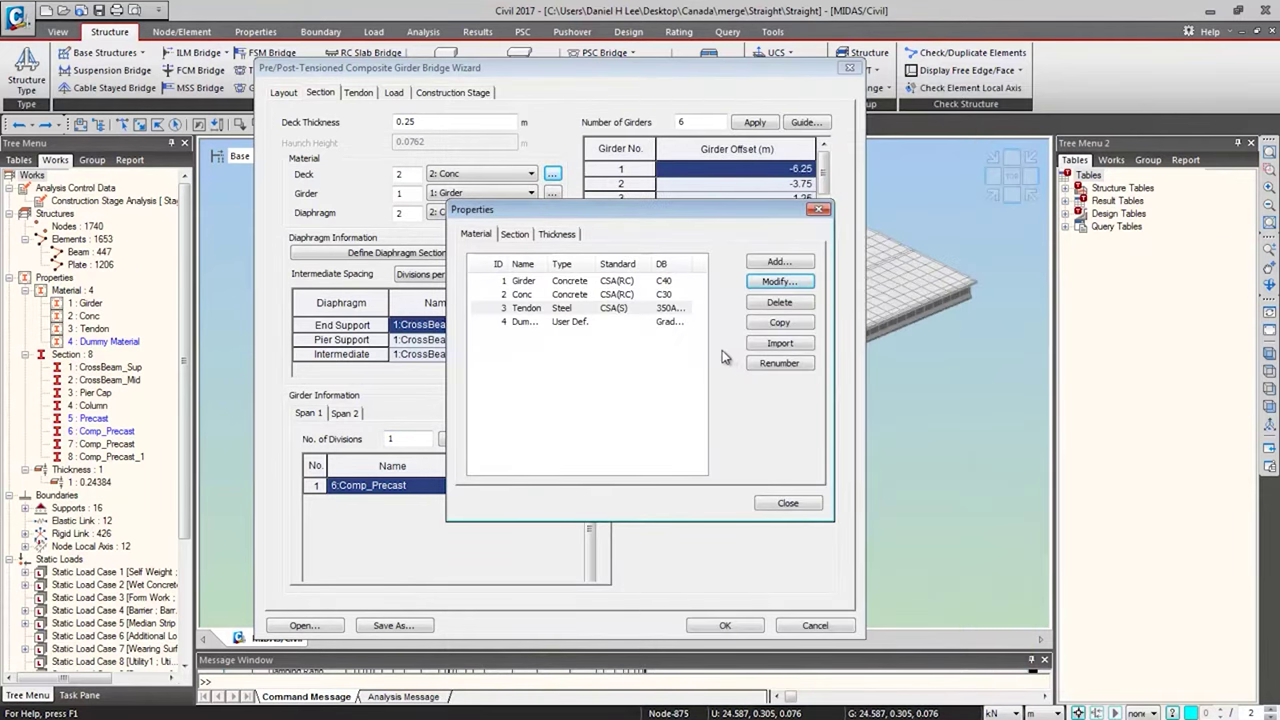
{"action": "left_click", "coordinate": [795, 505]}
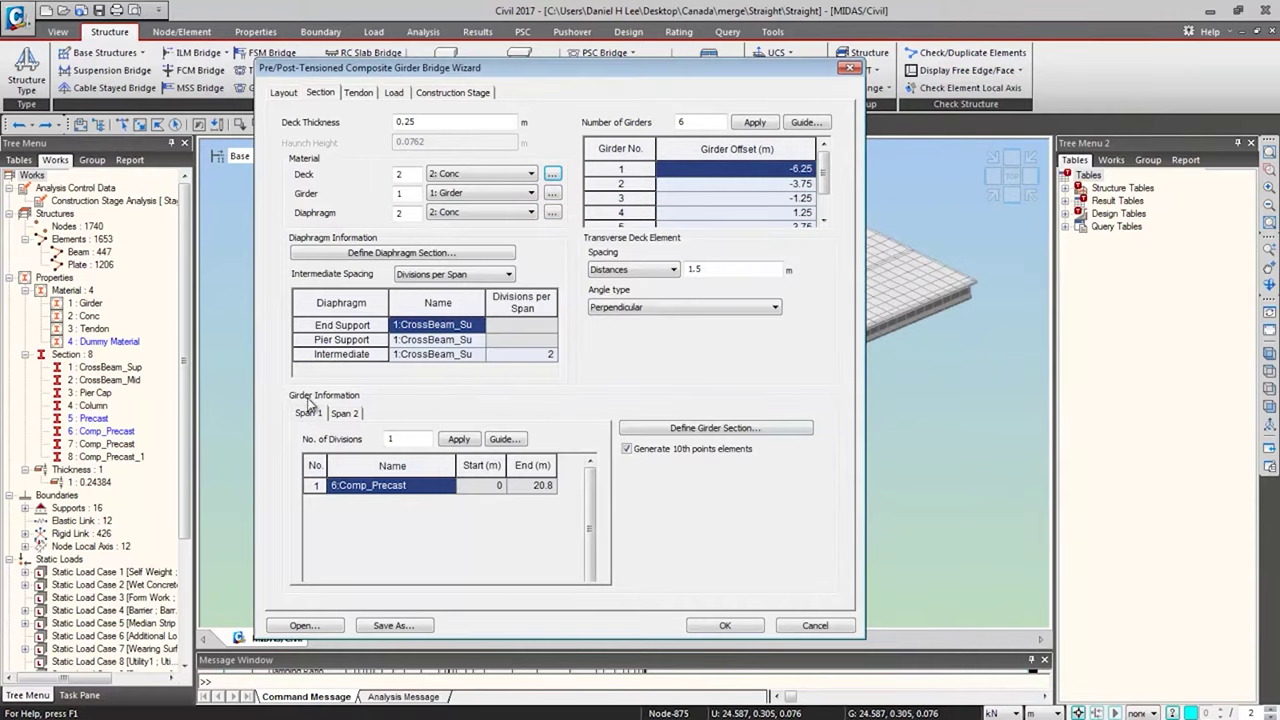
Step: Compare the girder division settings of Span 1 and Span 2
{"action": "left_click", "coordinate": [344, 414]}
{"action": "left_click", "coordinate": [310, 414]}
{"action": "left_click", "coordinate": [340, 418]}
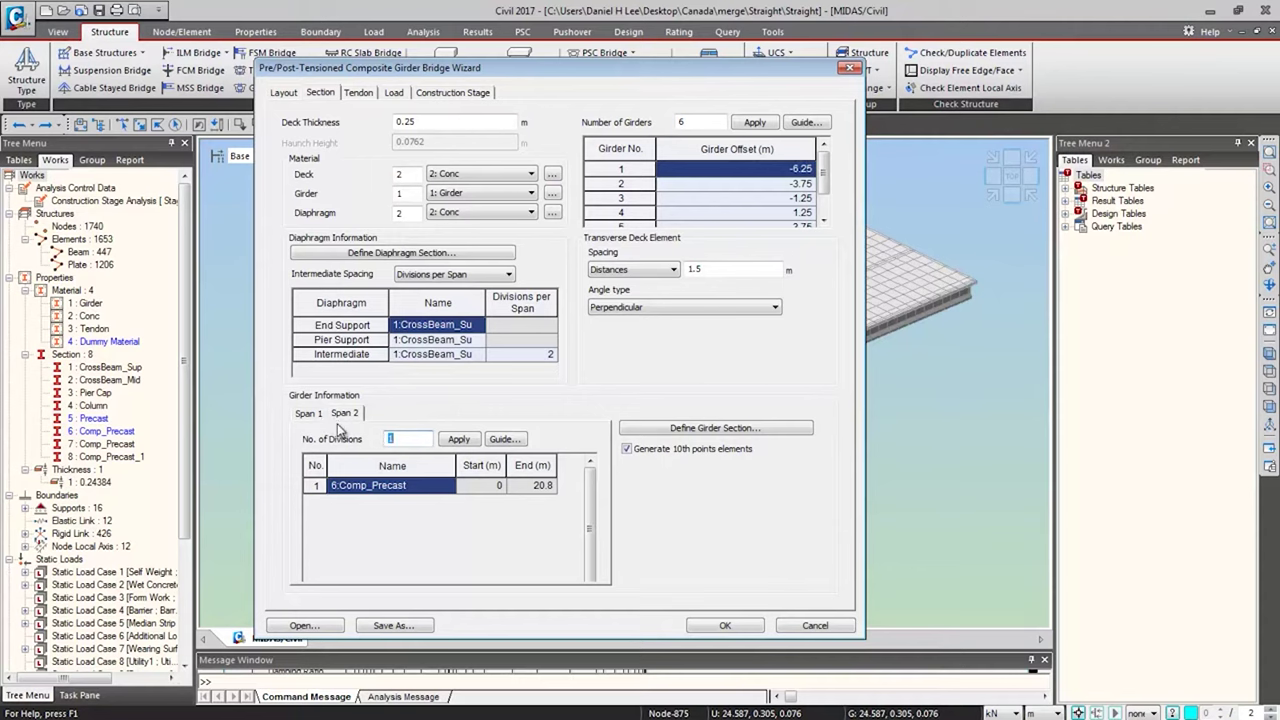
Step: Show the wizard's tendon settings and consult the guide diagram for the tendon assignment table
{"action": "left_click", "coordinate": [359, 93]}
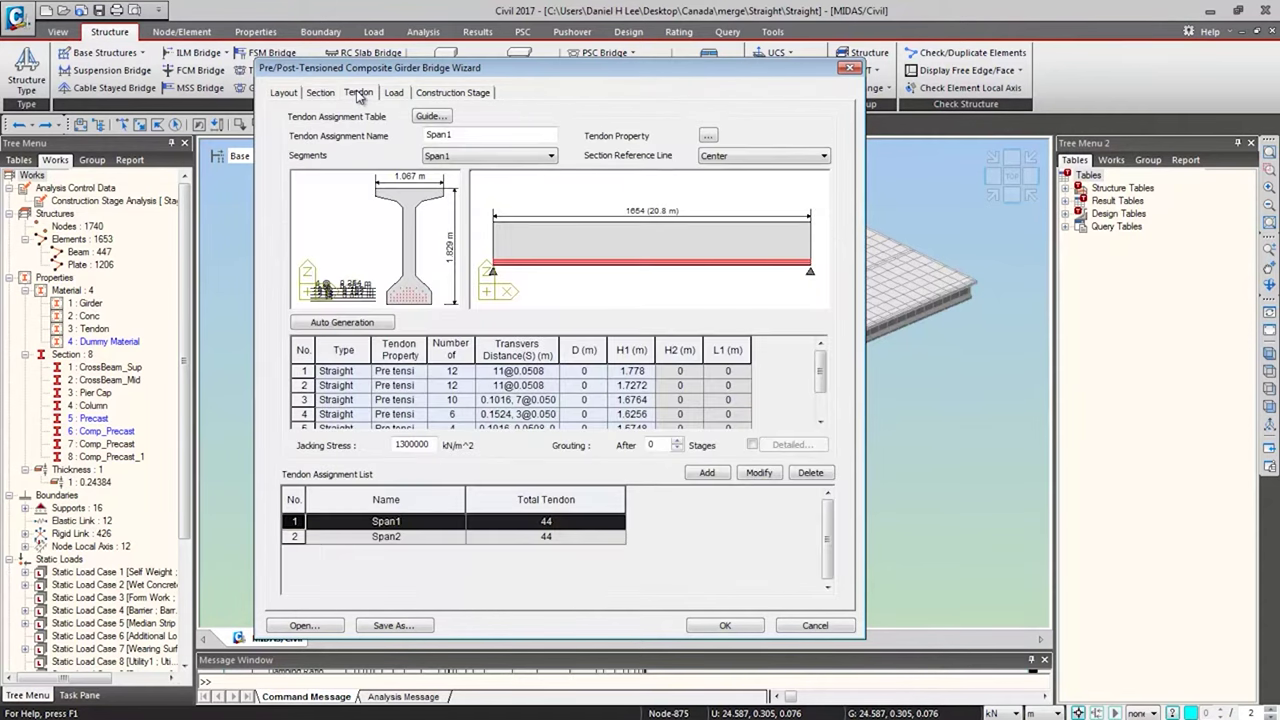
{"action": "left_click", "coordinate": [431, 117]}
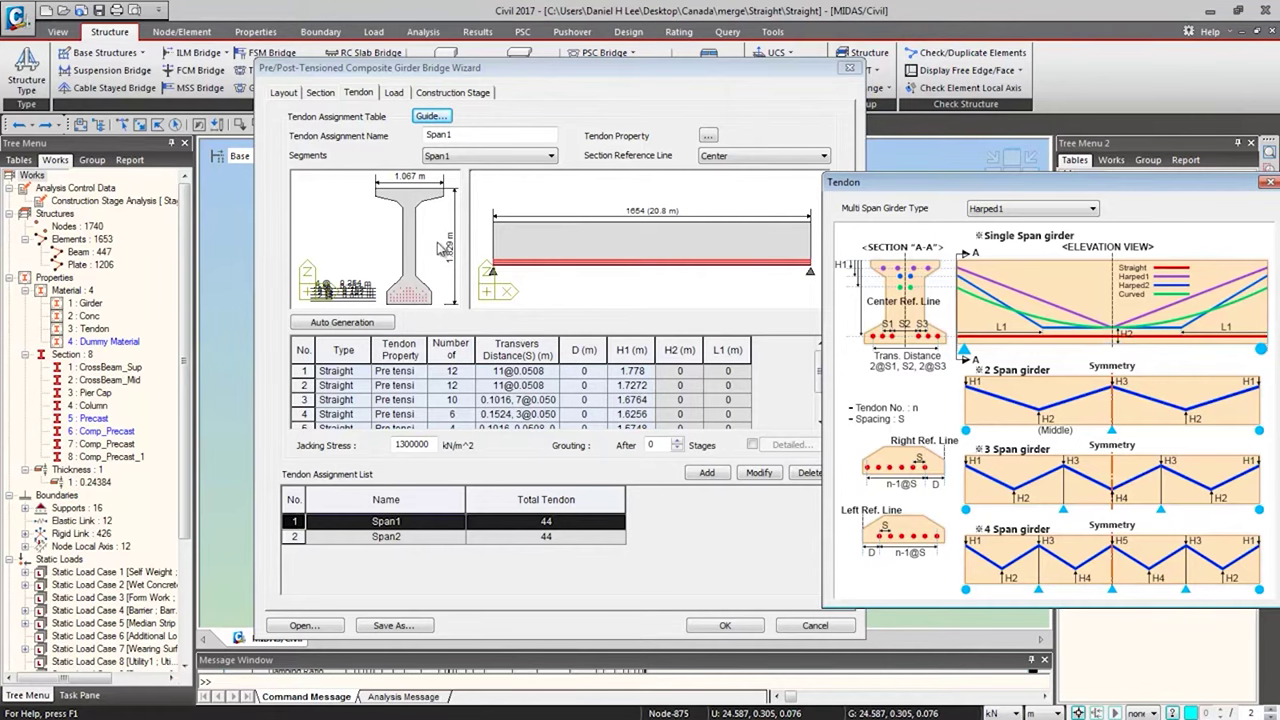
{"action": "left_click", "coordinate": [1264, 183]}
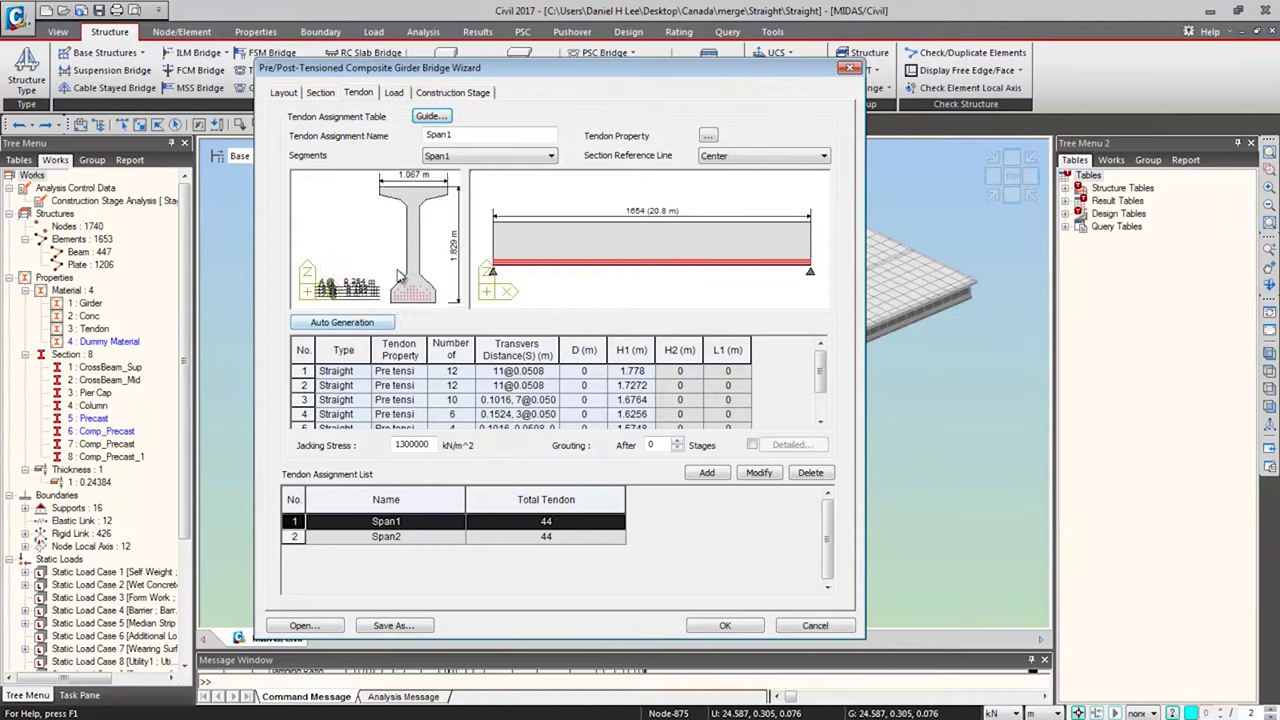
Step: Examine the strand arrangement in Span1's girder cross-section and elevation previews up close
{"action": "scroll", "coordinate": [435, 305], "scroll_direction": "up", "scroll_amount": 3}
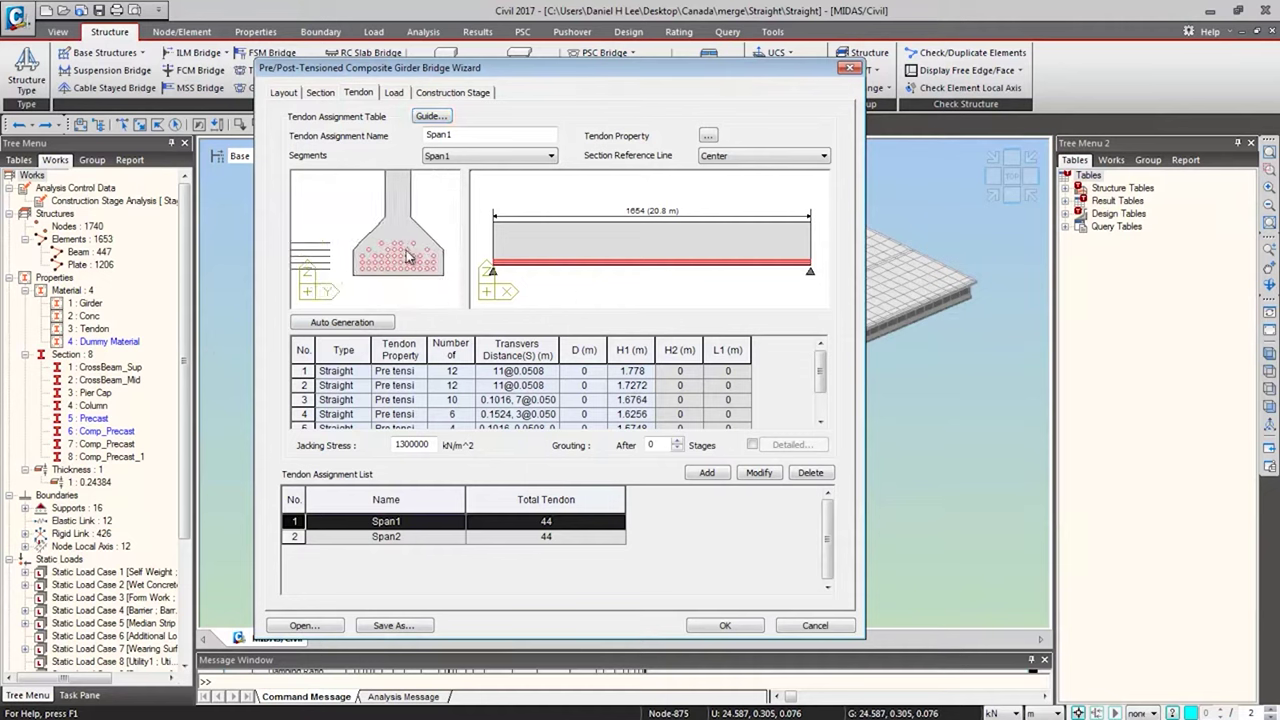
{"action": "scroll", "coordinate": [405, 285], "scroll_direction": "up", "scroll_amount": 3}
{"action": "scroll", "coordinate": [405, 265], "scroll_direction": "up", "scroll_amount": 1}
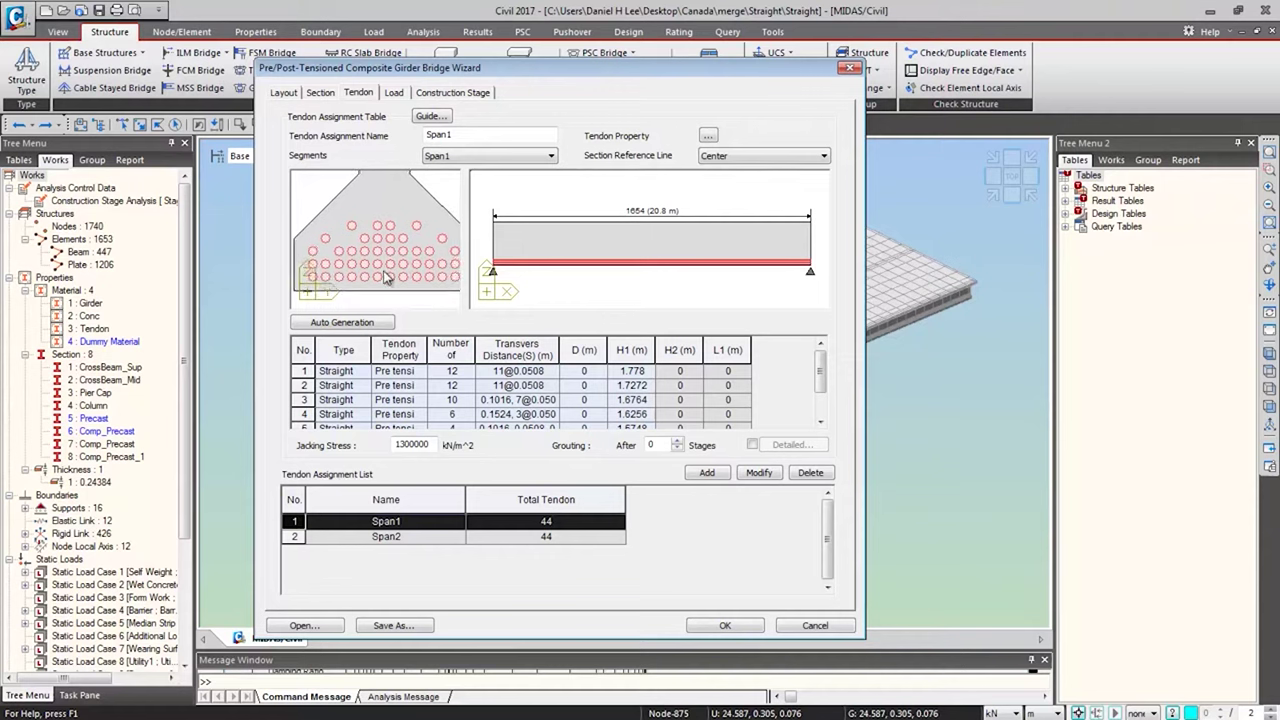
{"action": "scroll", "coordinate": [385, 278], "scroll_direction": "down", "scroll_amount": 3}
{"action": "scroll", "coordinate": [365, 233], "scroll_direction": "down", "scroll_amount": 1}
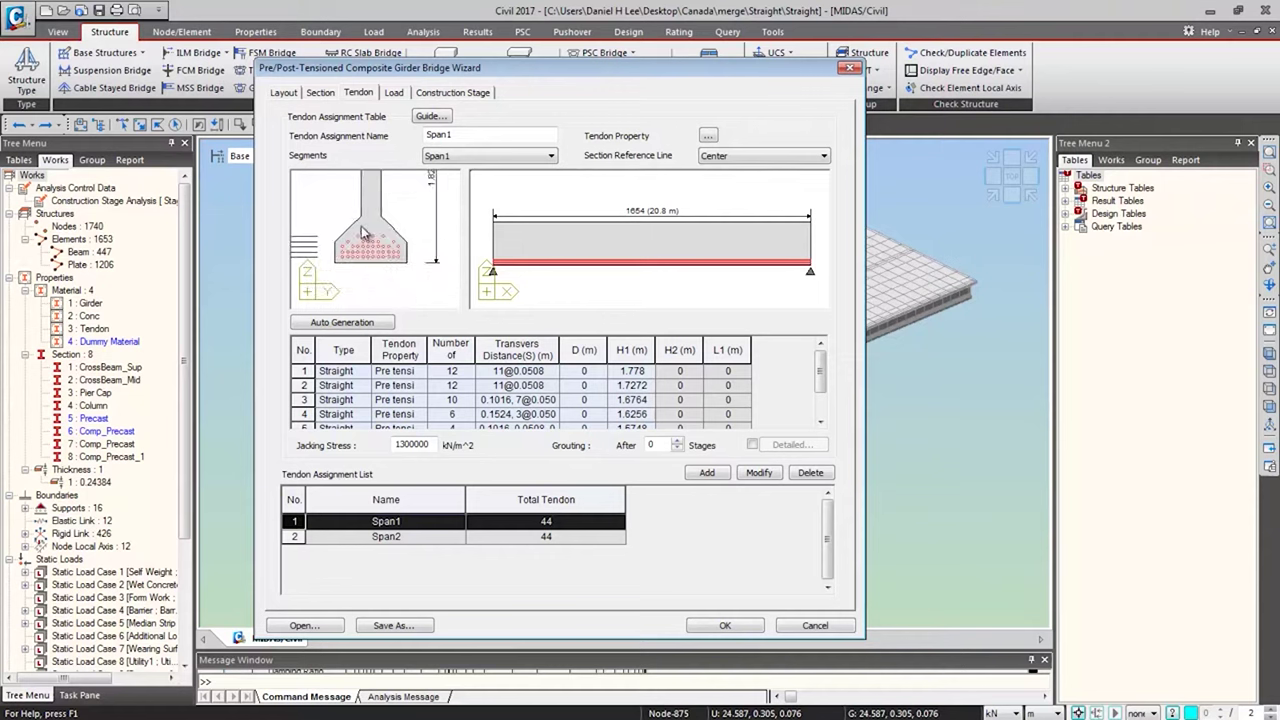
{"action": "scroll", "coordinate": [563, 272], "scroll_direction": "down", "scroll_amount": 2}
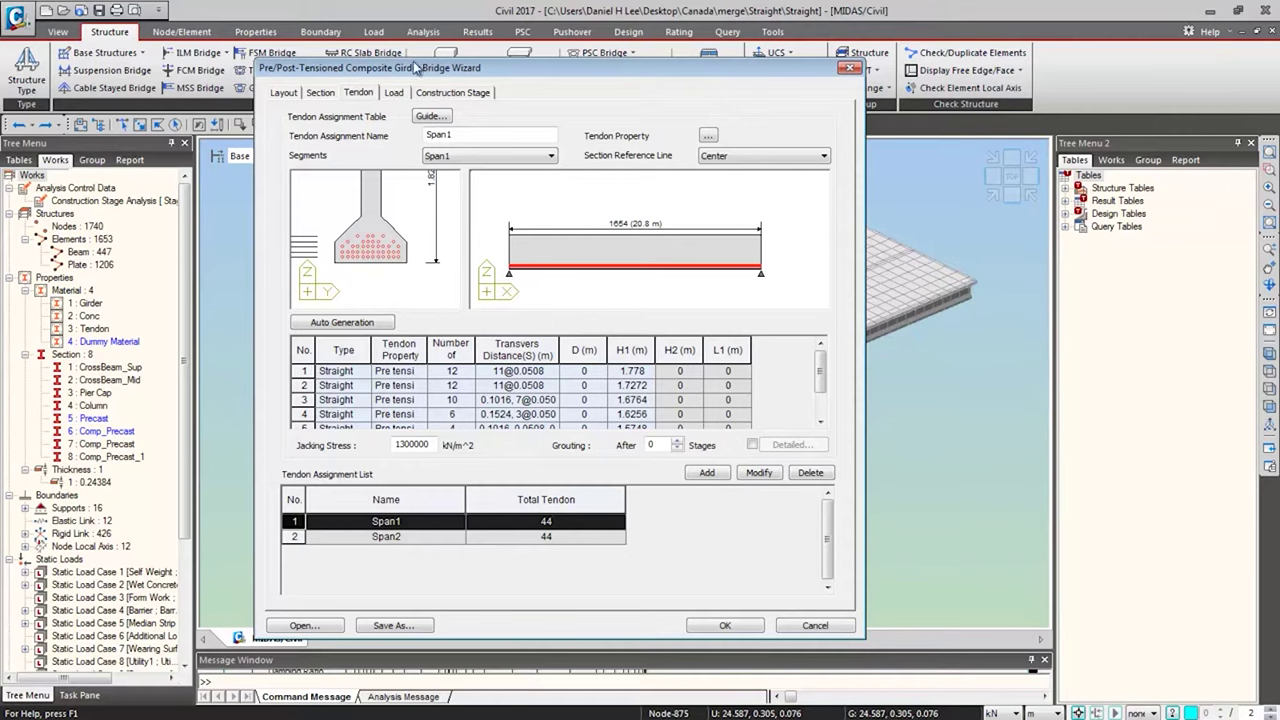
Step: Set the moving load code to Canada in the bridge wizard's live load settings
{"action": "left_click", "coordinate": [394, 93]}
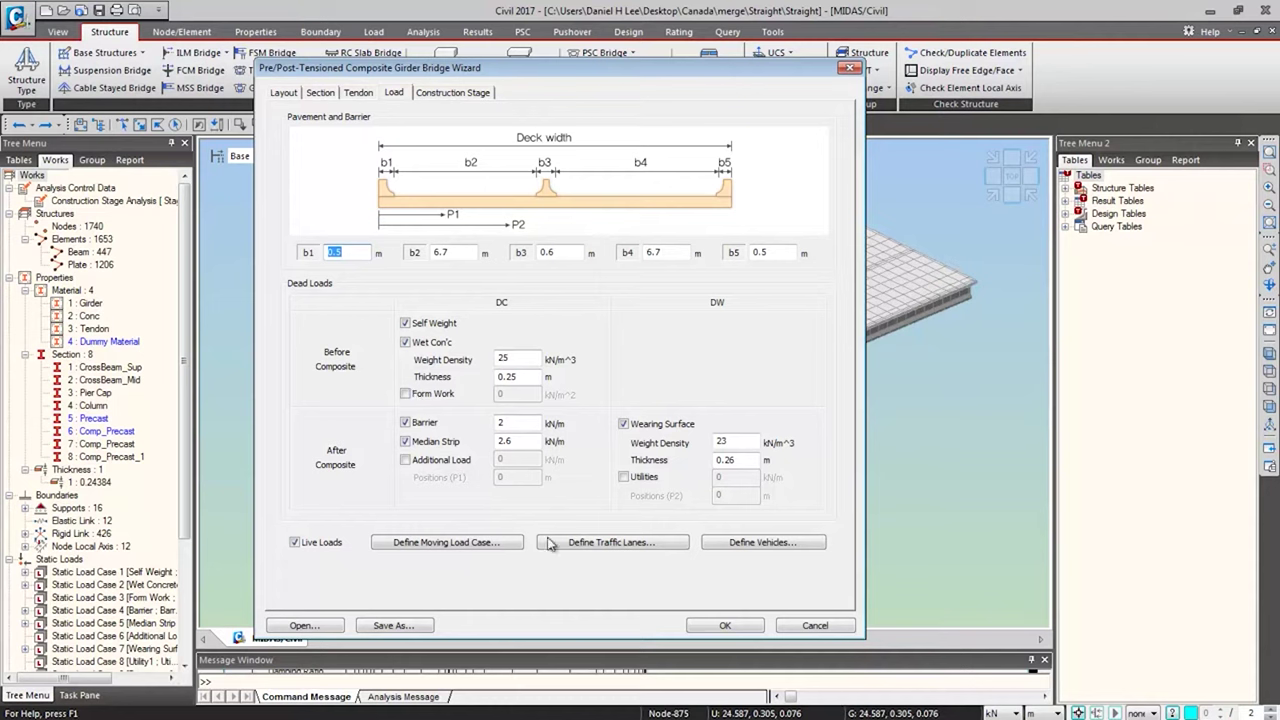
{"action": "left_click", "coordinate": [453, 544]}
{"action": "left_click", "coordinate": [585, 347]}
{"action": "left_click", "coordinate": [585, 347]}
{"action": "left_click", "coordinate": [585, 347]}
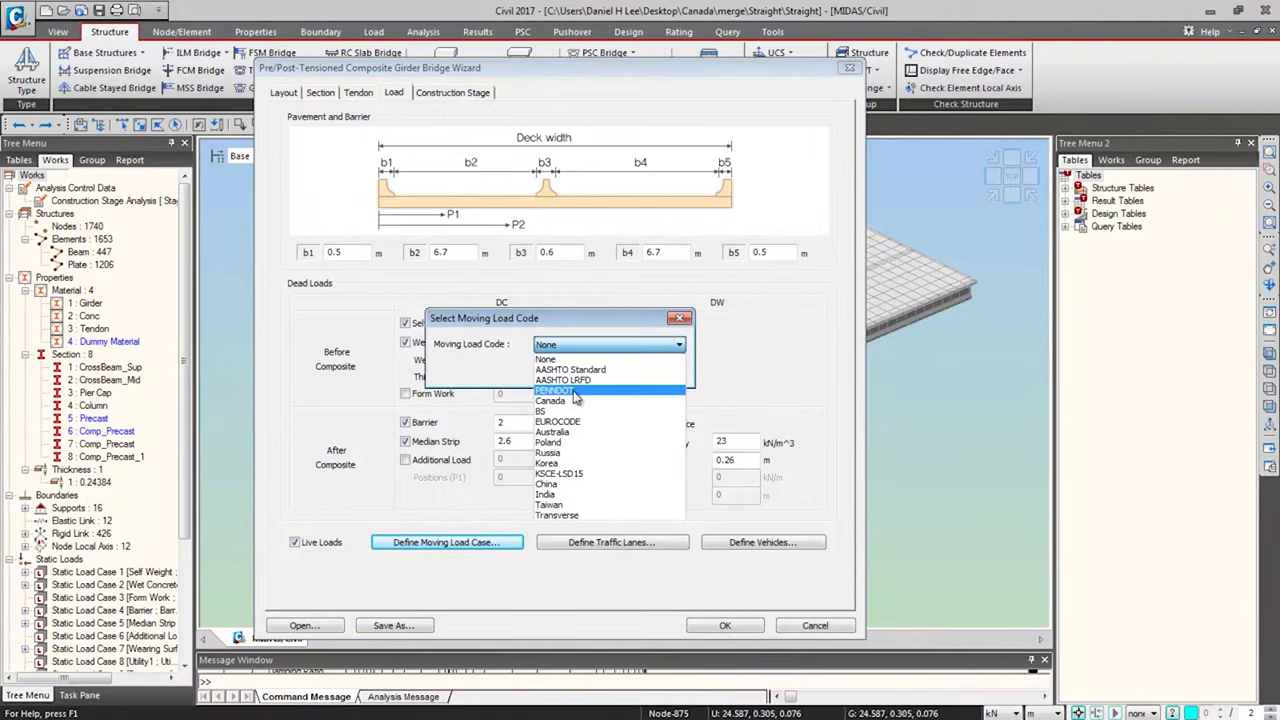
{"action": "left_click", "coordinate": [575, 400]}
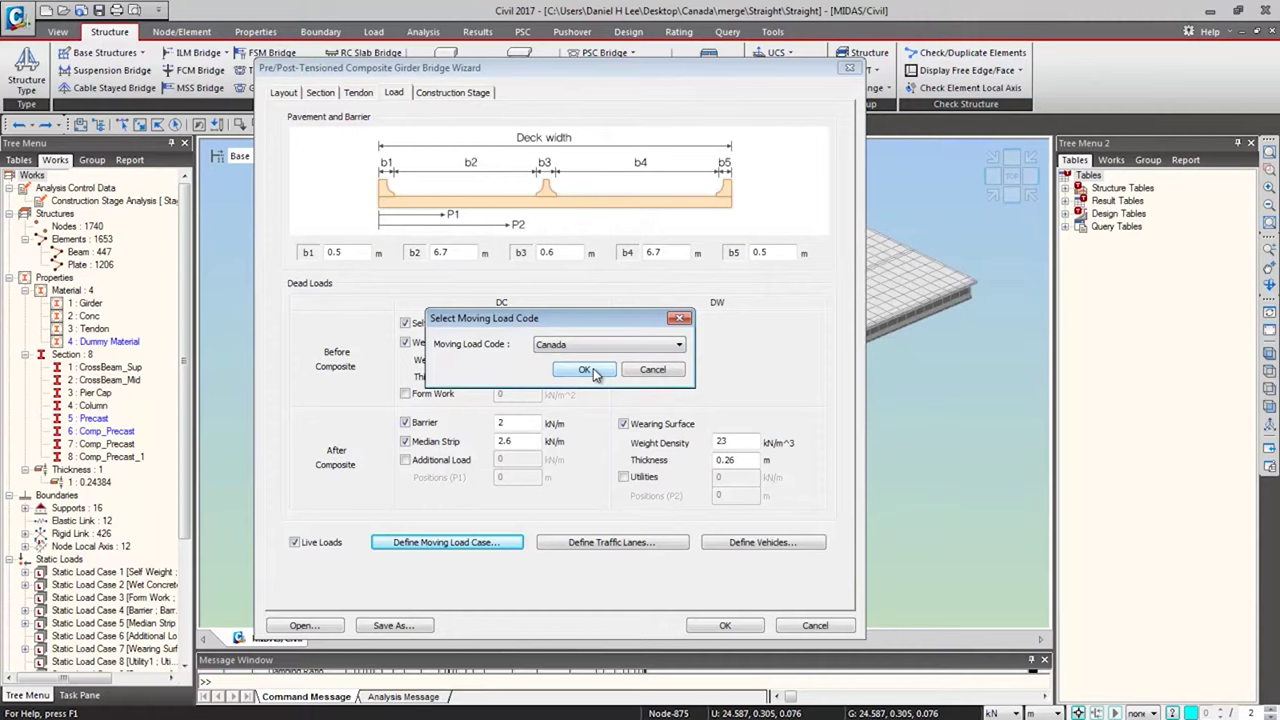
{"action": "left_click", "coordinate": [586, 370]}
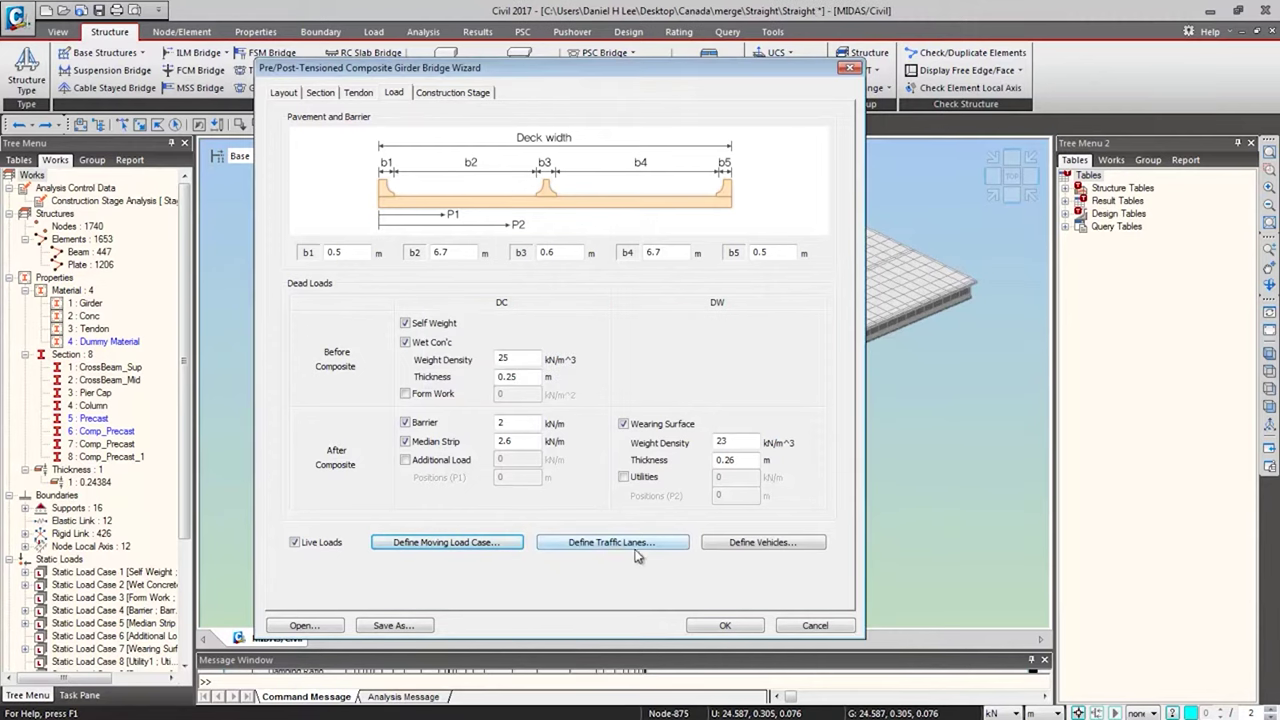
Step: Review the standard vehicular load types offered under Canadian Standard Load (CAN/CSA-S6) without adding a vehicle
{"action": "left_click", "coordinate": [757, 545]}
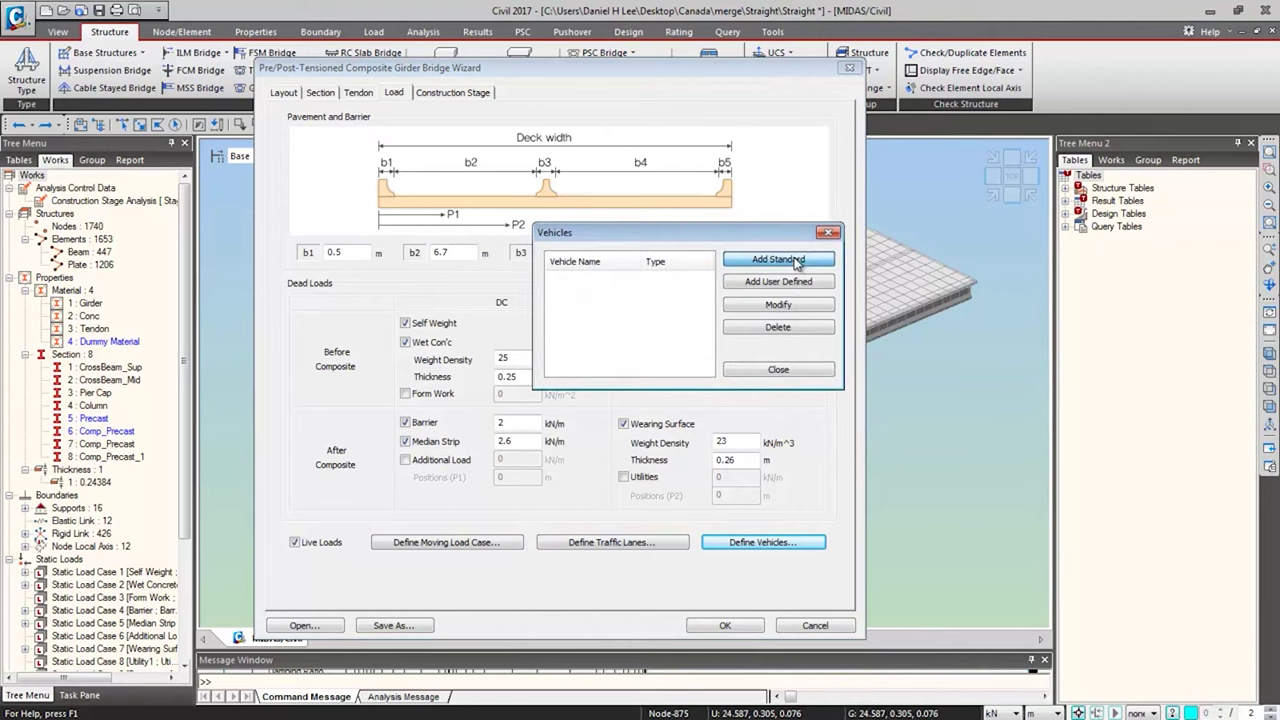
{"action": "left_click", "coordinate": [790, 260]}
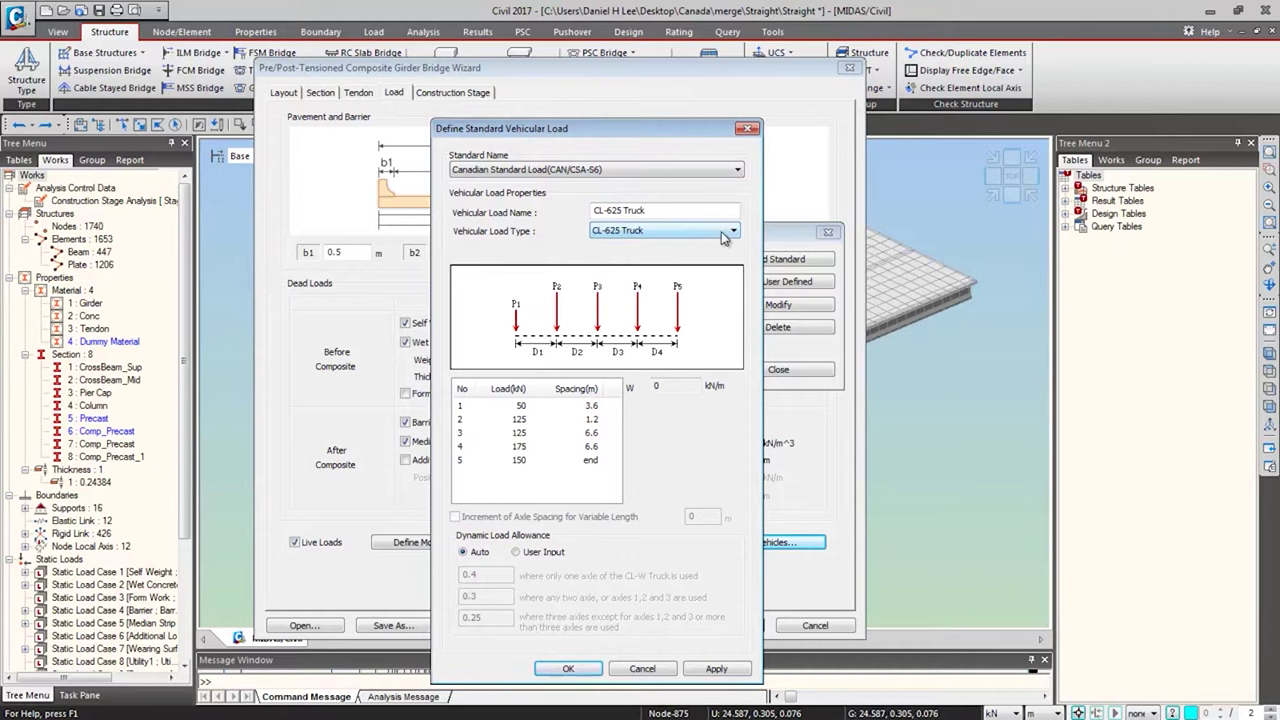
{"action": "left_click", "coordinate": [721, 231]}
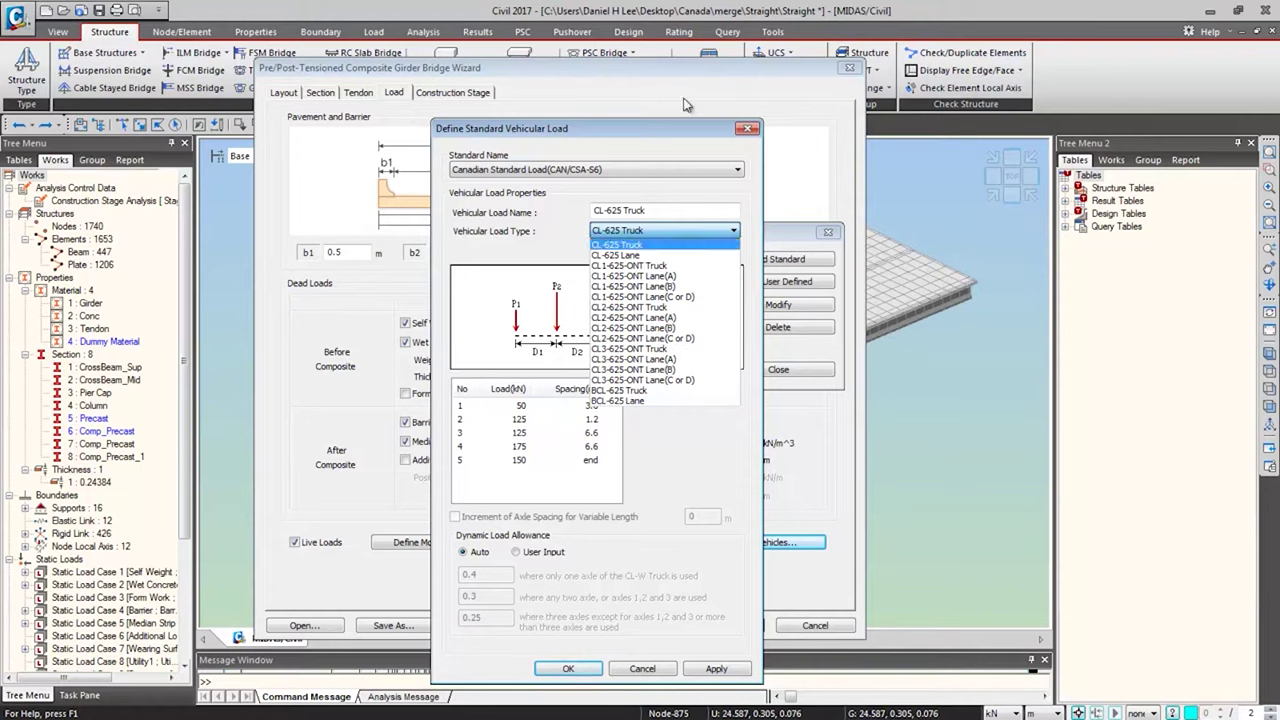
{"action": "left_click", "coordinate": [750, 130]}
{"action": "left_click", "coordinate": [750, 130]}
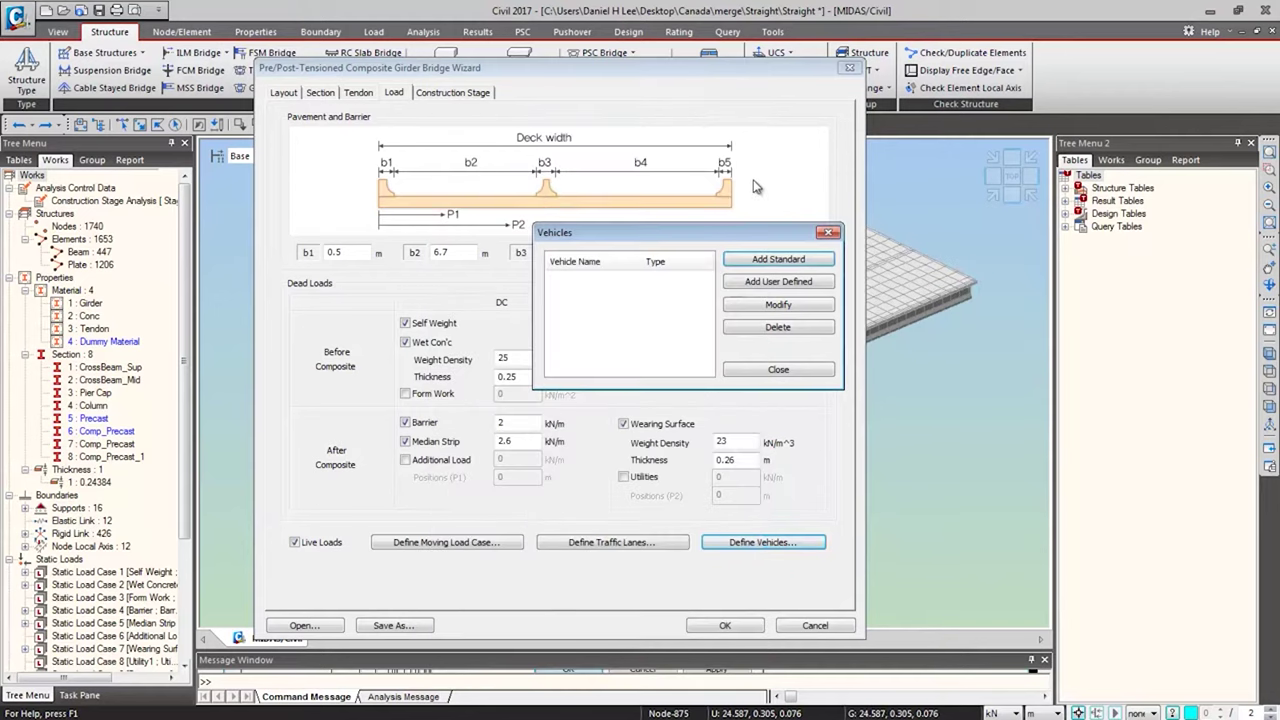
Step: Look over the user-defined vehicle options for Truck/Lane and Permit Truck, then leave the vehicle definitions
{"action": "left_click", "coordinate": [775, 284]}
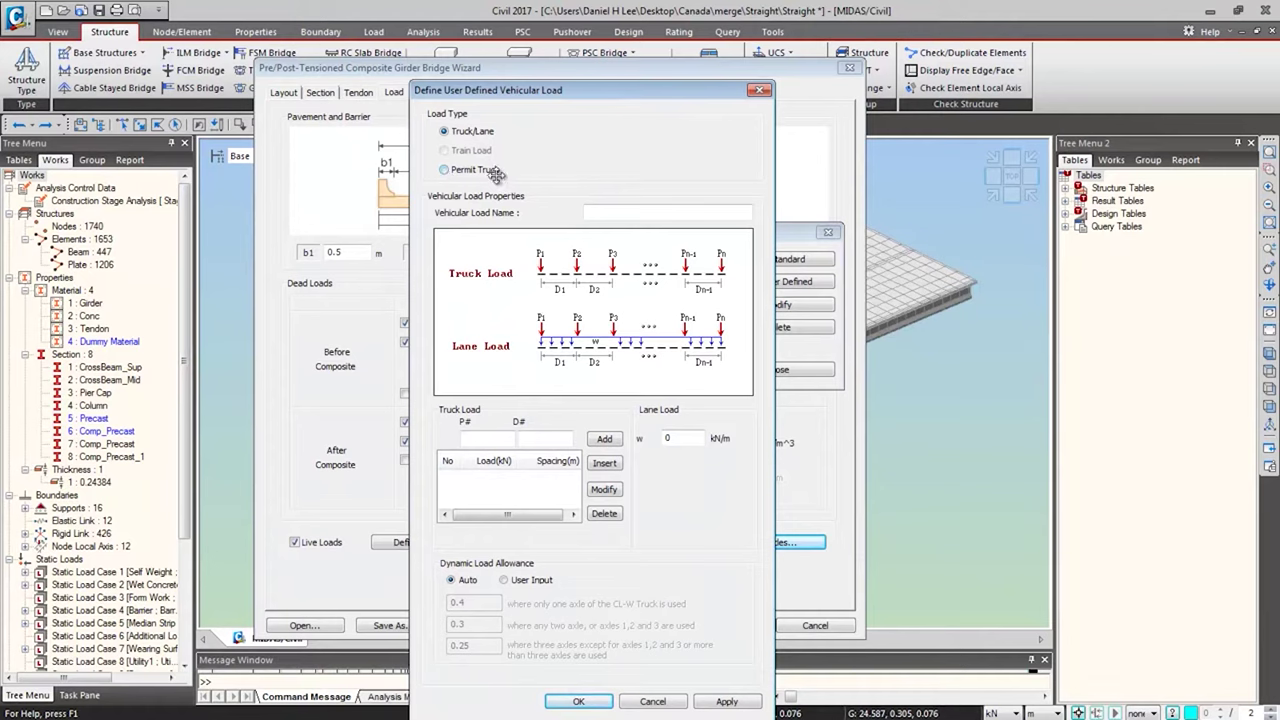
{"action": "key", "text": "Escape"}
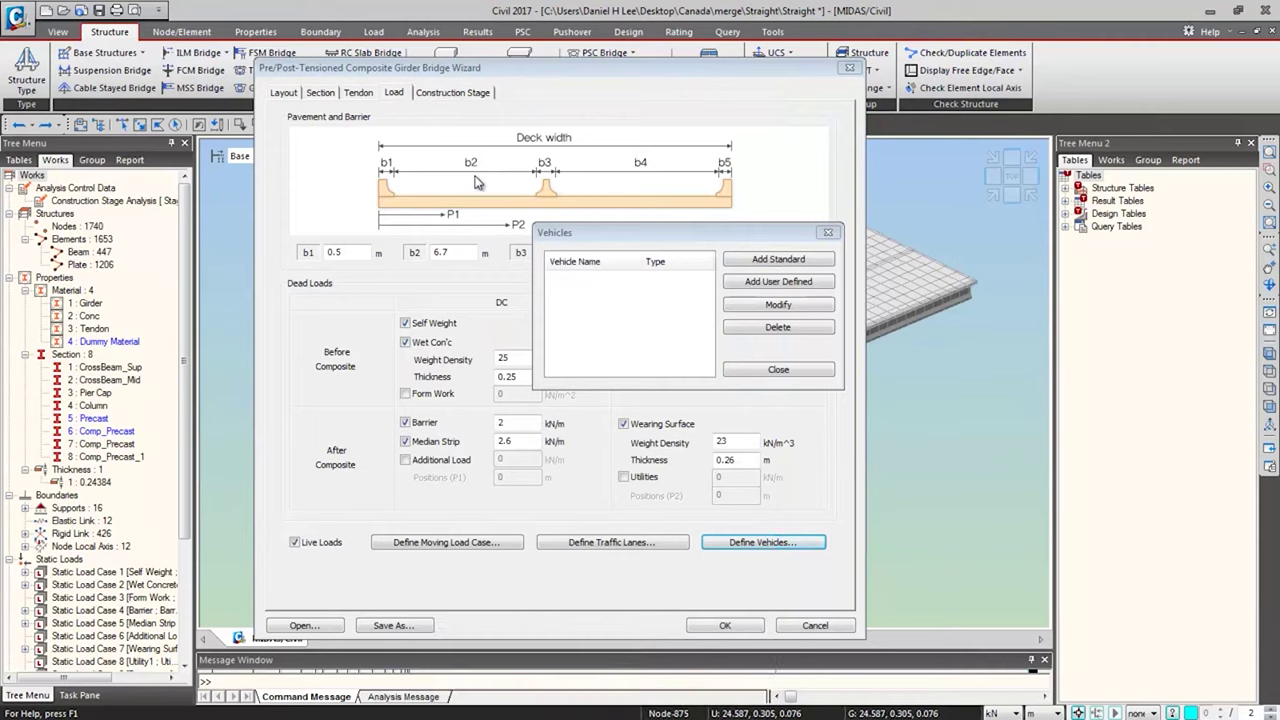
{"action": "left_click", "coordinate": [778, 281]}
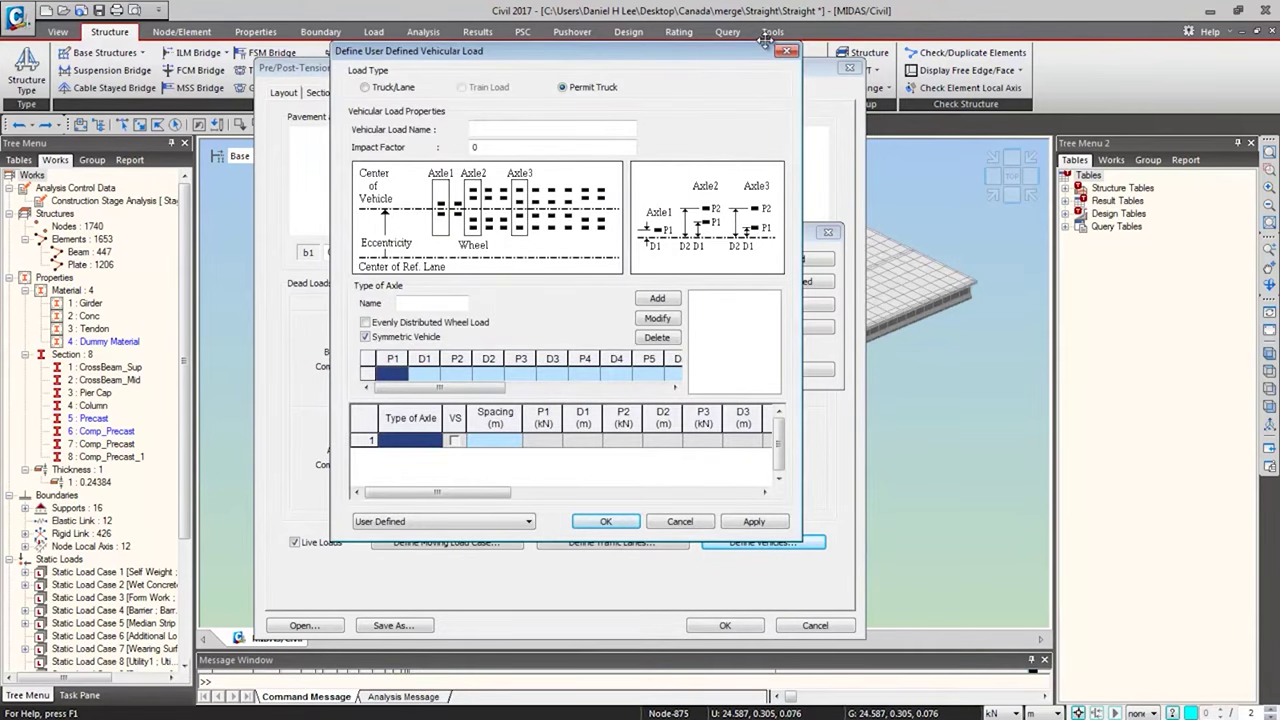
{"action": "left_click", "coordinate": [787, 51]}
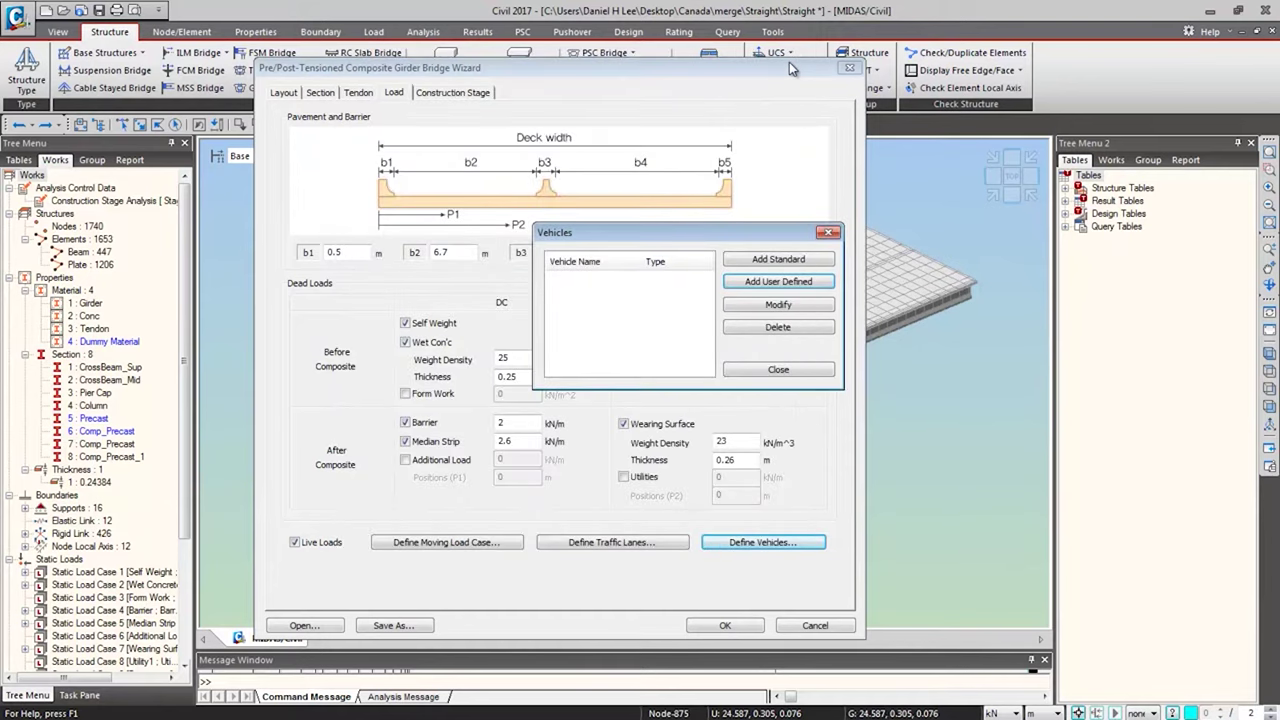
{"action": "left_click", "coordinate": [828, 232]}
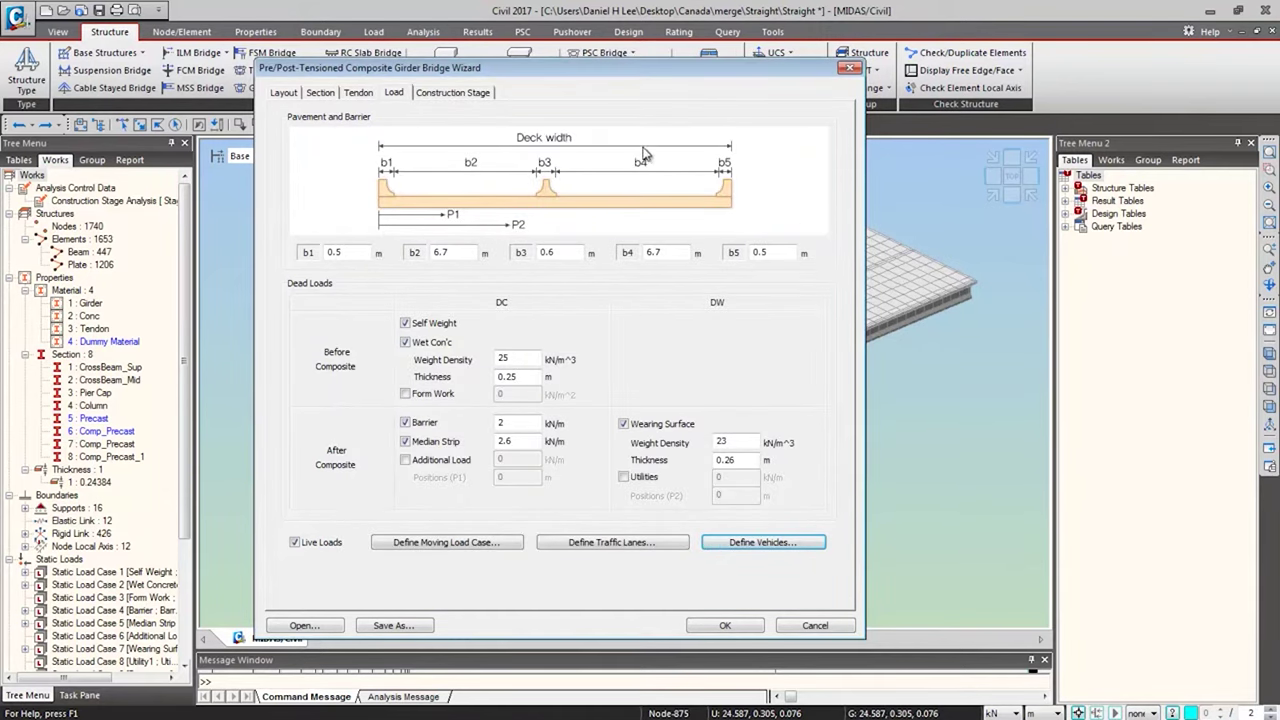
Step: Show the wizard's construction stage settings and consult the guide diagram of the splice girder stages
{"action": "left_click", "coordinate": [465, 95]}
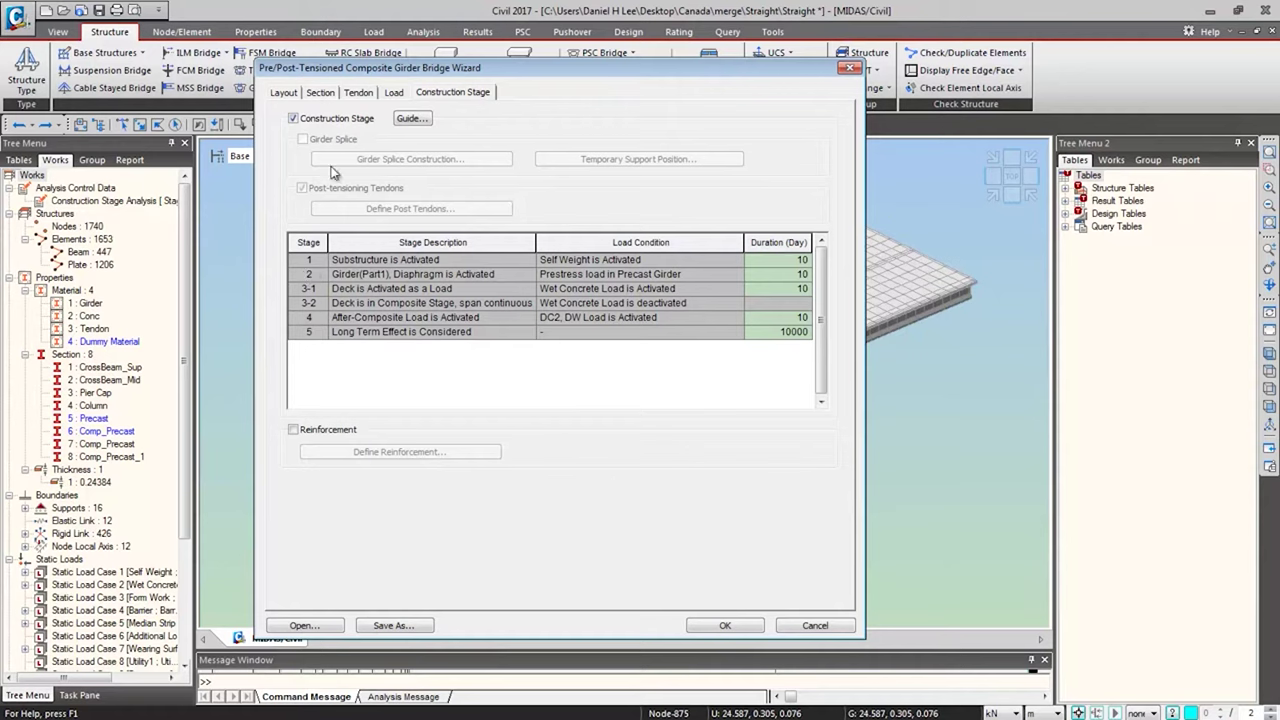
{"action": "left_click", "coordinate": [412, 118]}
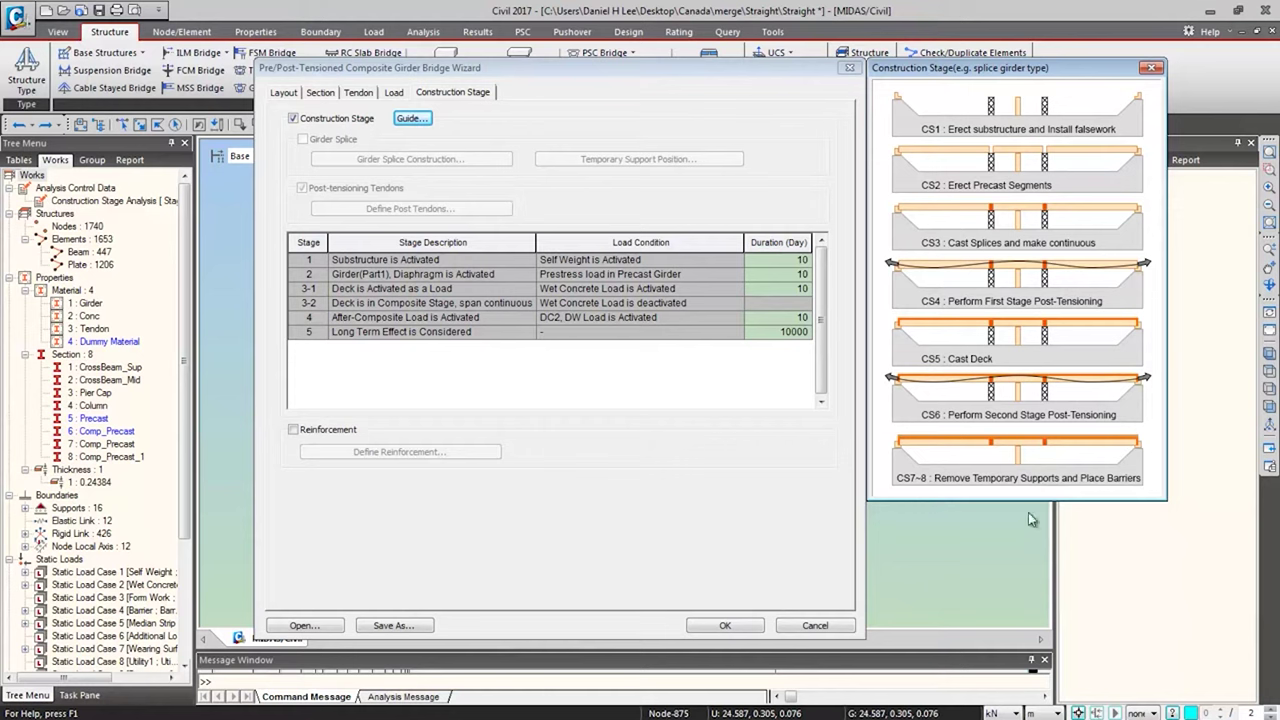
{"action": "left_click", "coordinate": [799, 312]}
{"action": "left_click", "coordinate": [1152, 67]}
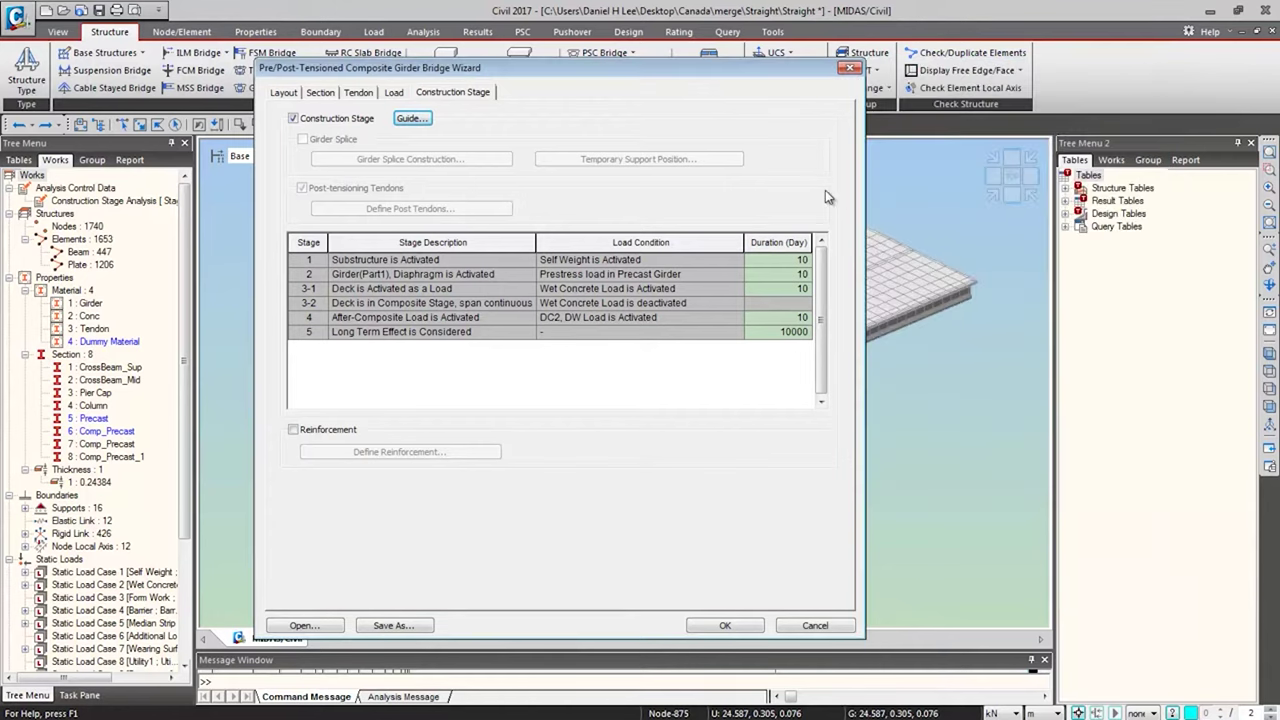
Step: Try the Reinforcement option, switch it back off, and cancel the composite girder bridge wizard
{"action": "left_click", "coordinate": [327, 430]}
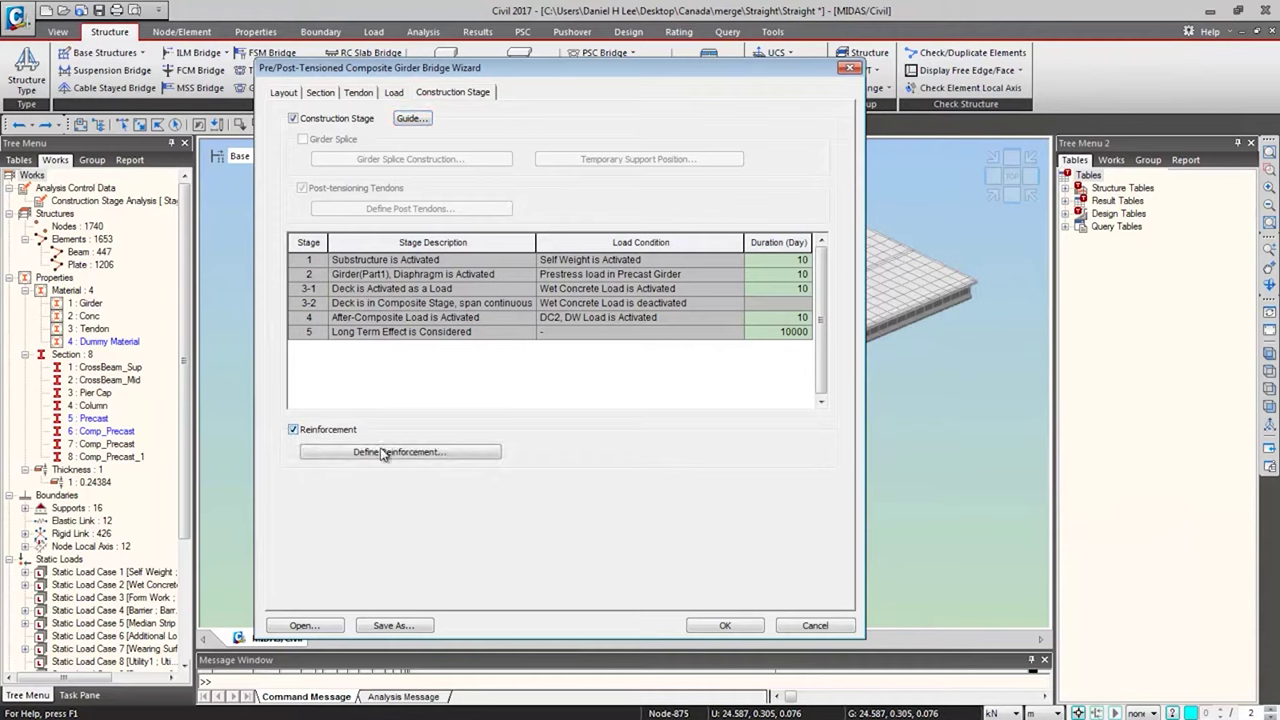
{"action": "left_click", "coordinate": [325, 432]}
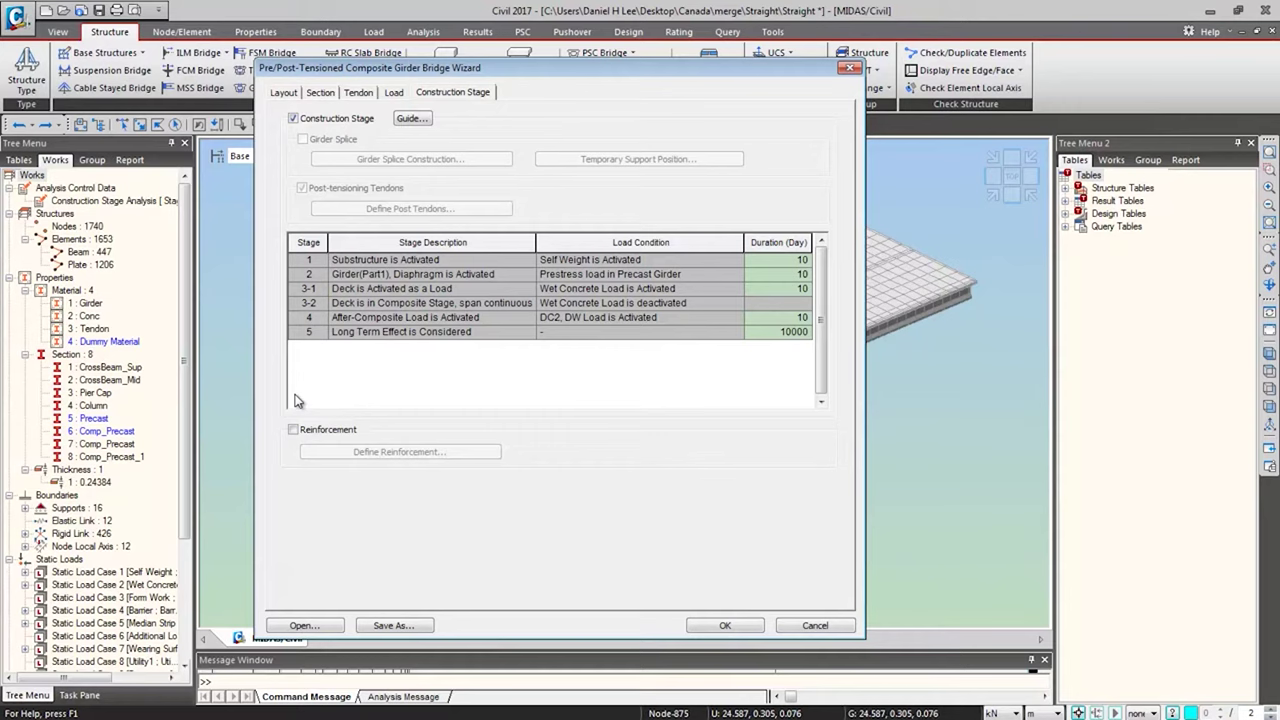
{"action": "left_click", "coordinate": [840, 623]}
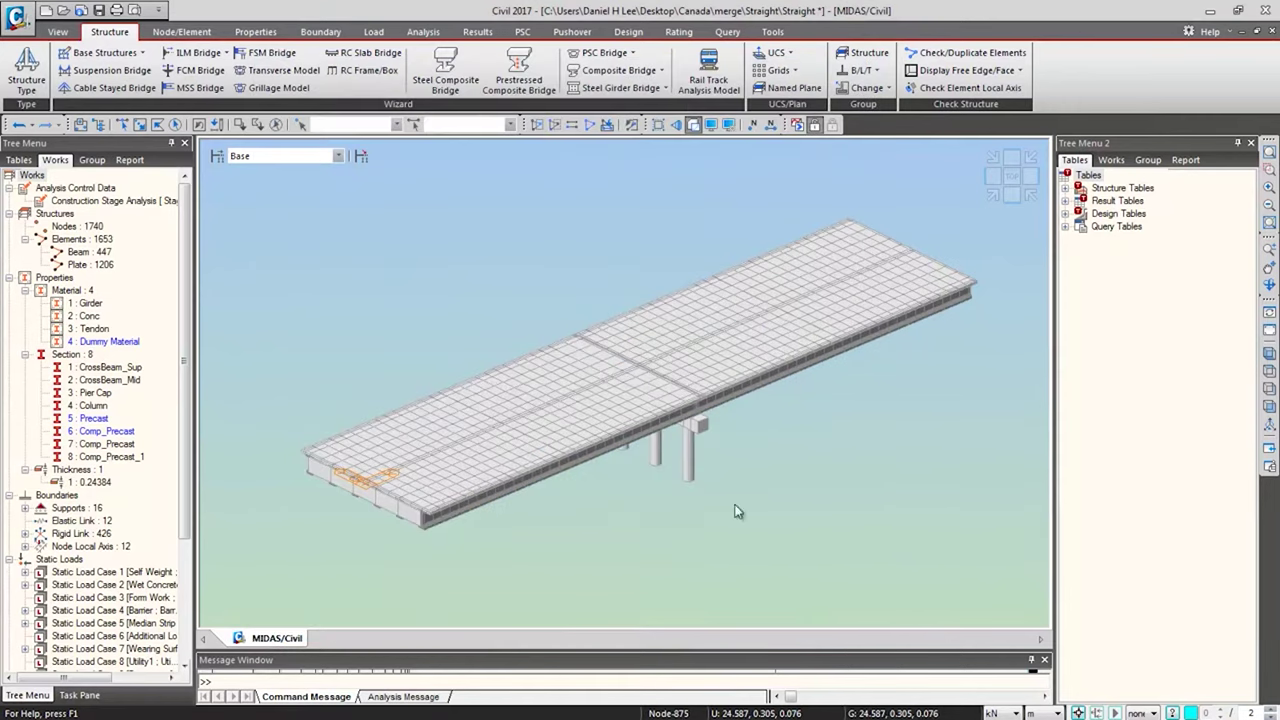
Step: Start merging a data file into the straight bridge model and choose Curved PSC from the merge\Curve folder
{"action": "middle_click_drag", "start_coordinate": [849, 461], "coordinate": [757, 451], "text": "ctrl"}
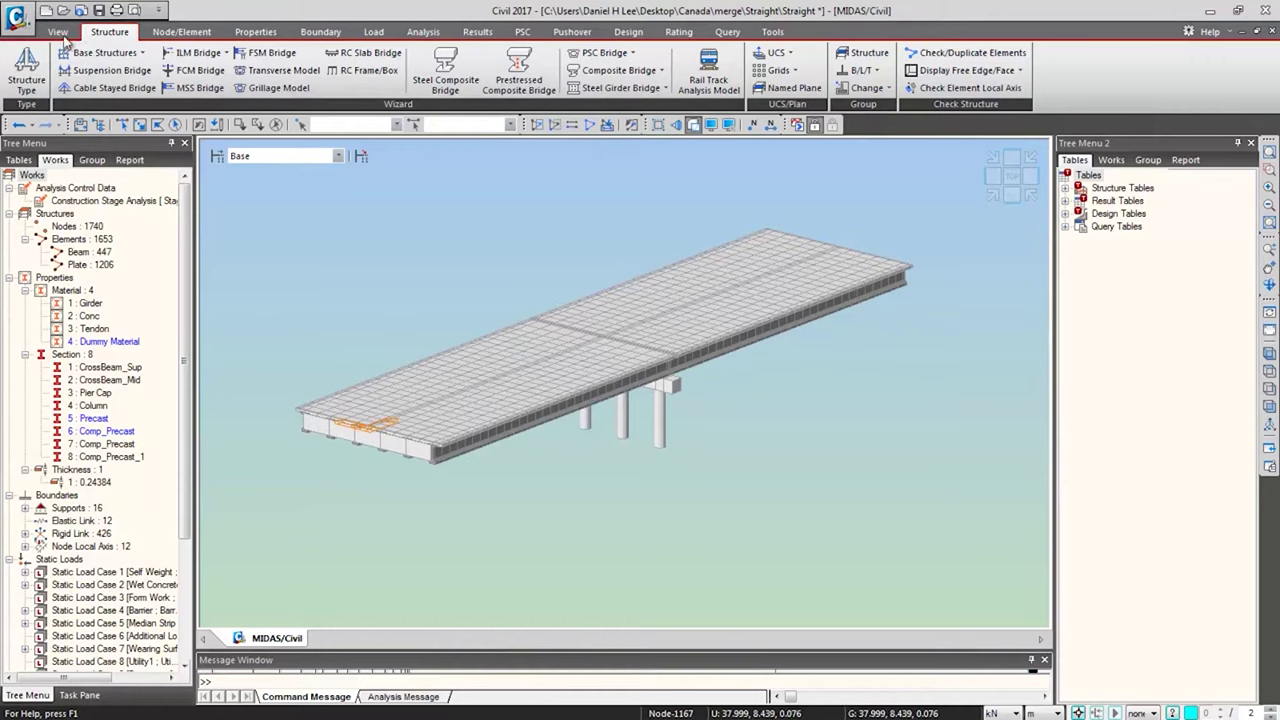
{"action": "left_click", "coordinate": [17, 16]}
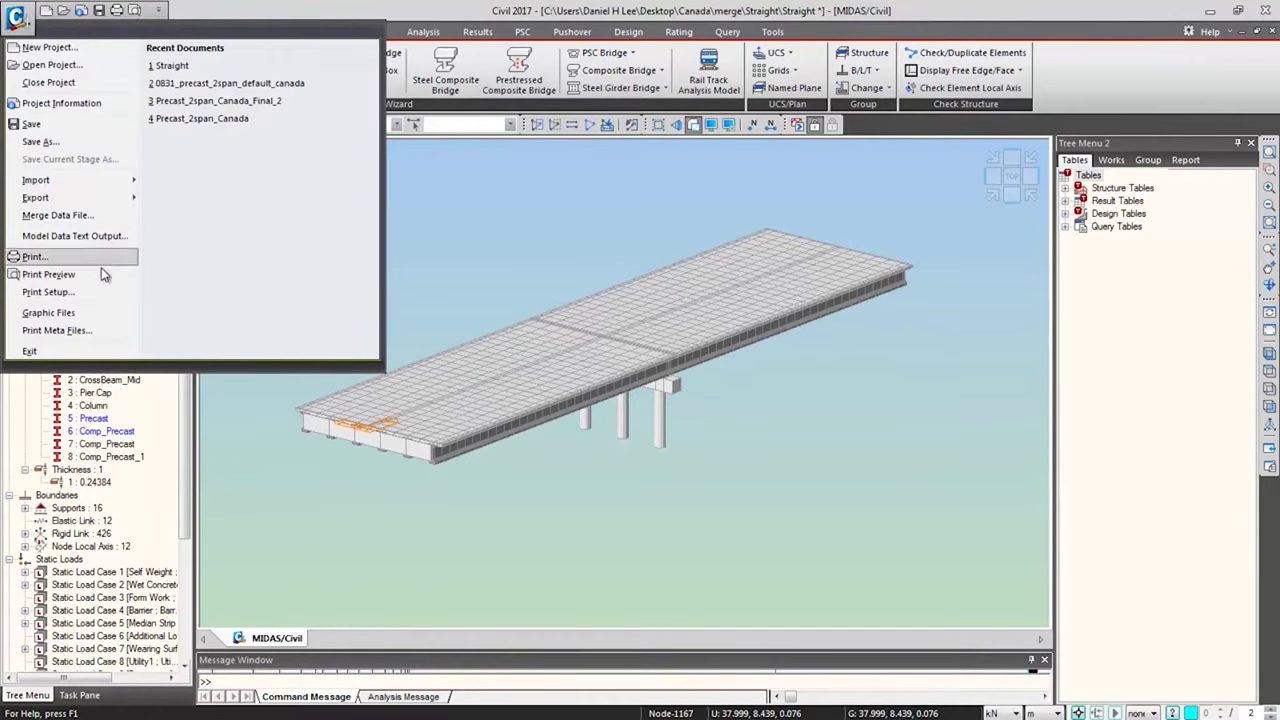
{"action": "left_click", "coordinate": [89, 213]}
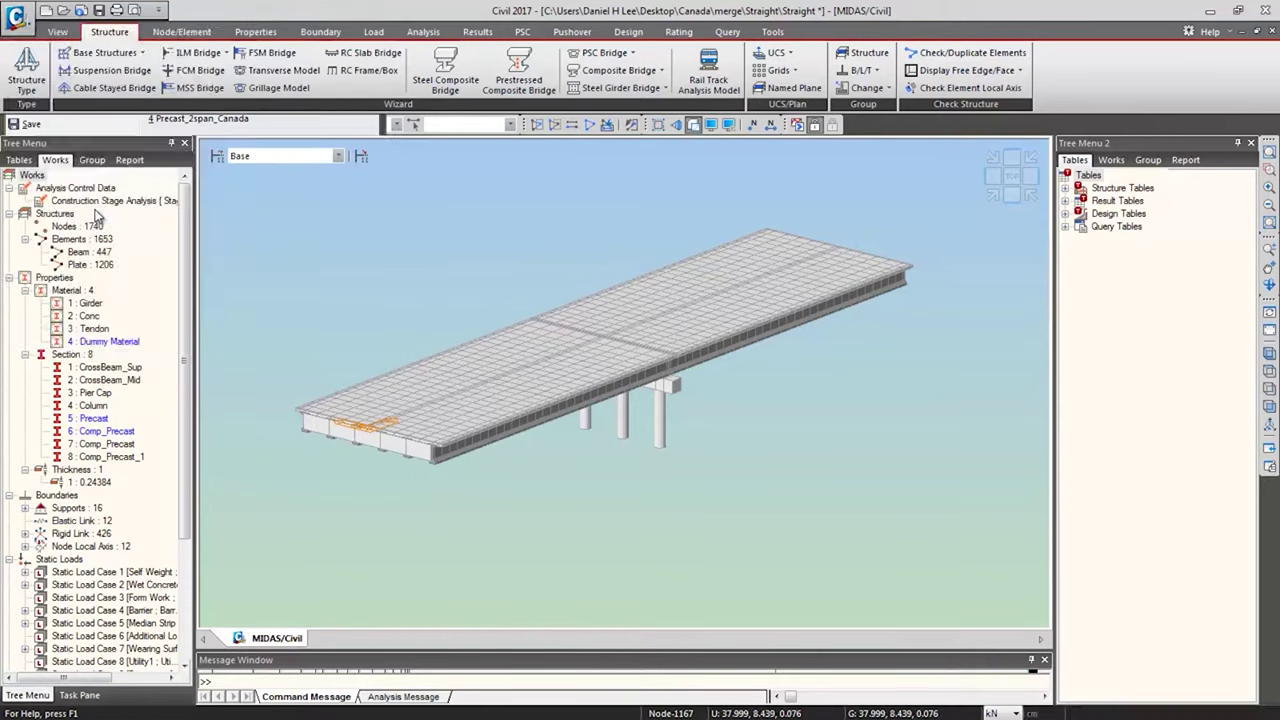
{"action": "left_click", "coordinate": [171, 64]}
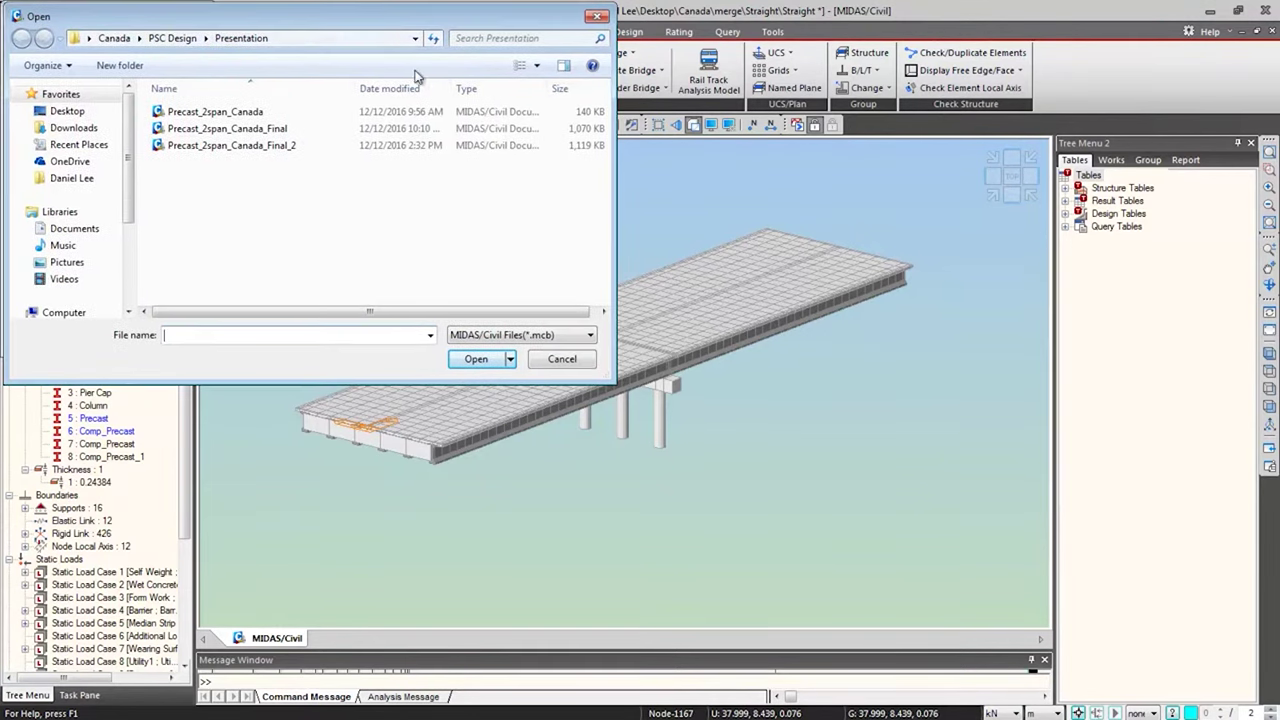
{"action": "left_click", "coordinate": [145, 31]}
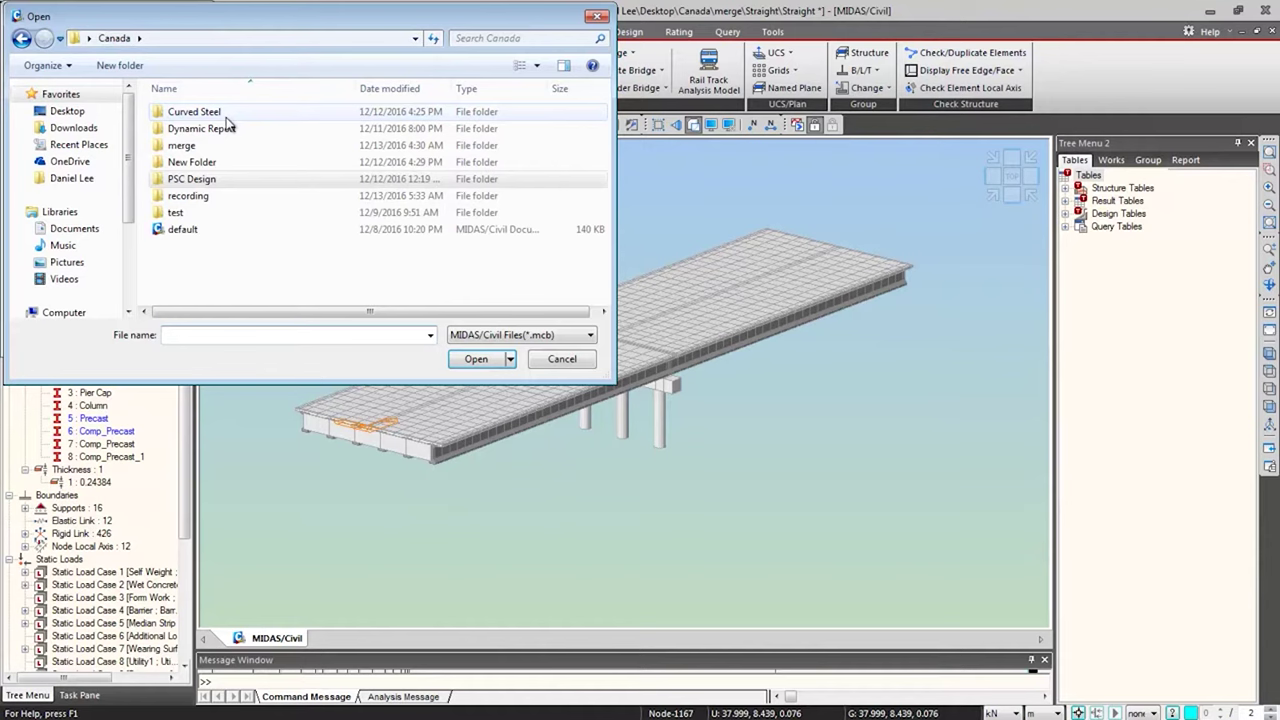
{"action": "double_click", "coordinate": [226, 146]}
{"action": "double_click", "coordinate": [222, 112]}
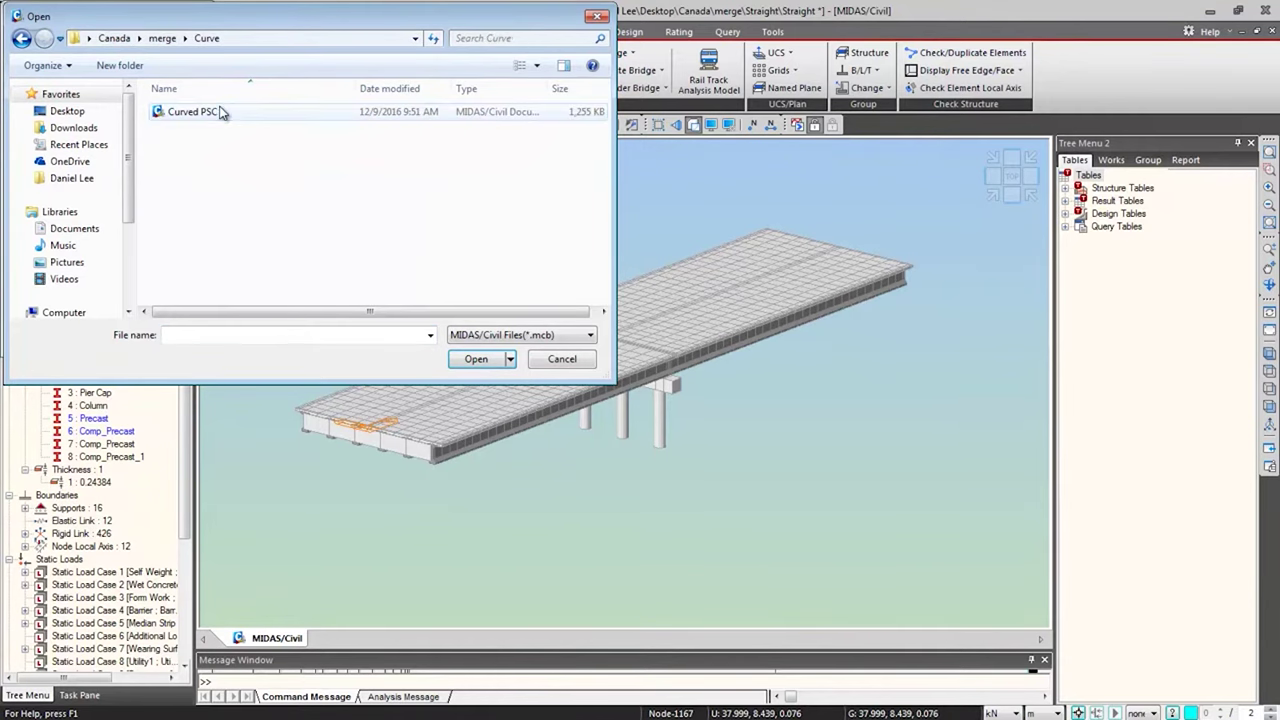
{"action": "left_click", "coordinate": [222, 112]}
{"action": "double_click", "coordinate": [220, 112]}
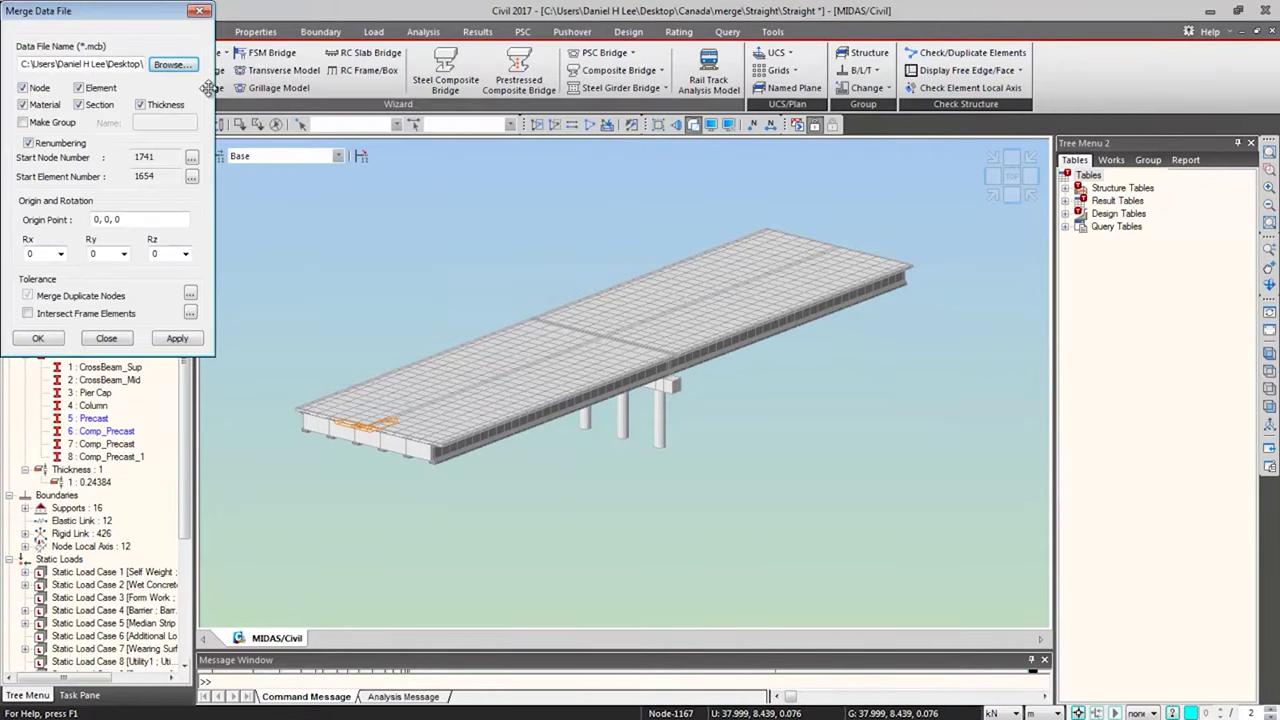
Step: Merge the curved bridge into the model with Rx and Ry rotations of -180, then inspect the joined decks
{"action": "left_click_drag", "start_coordinate": [133, 14], "coordinate": [594, 148]}
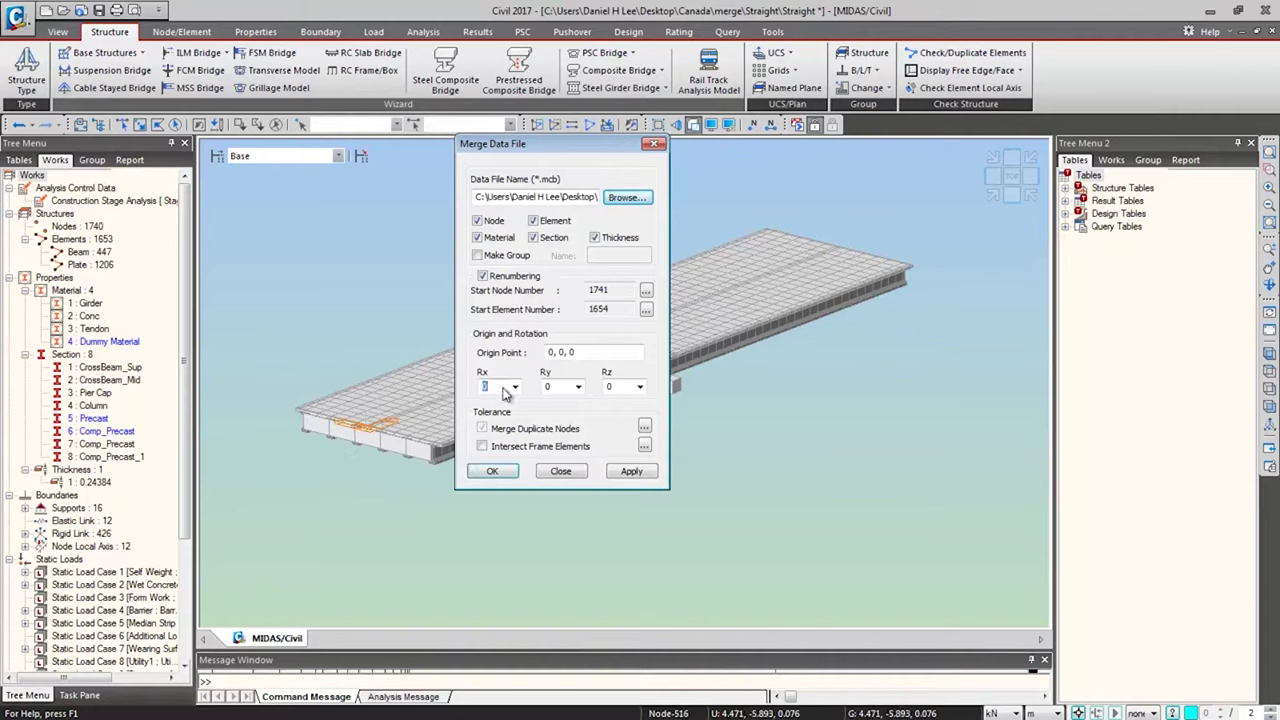
{"action": "key", "text": "BackSpace"}
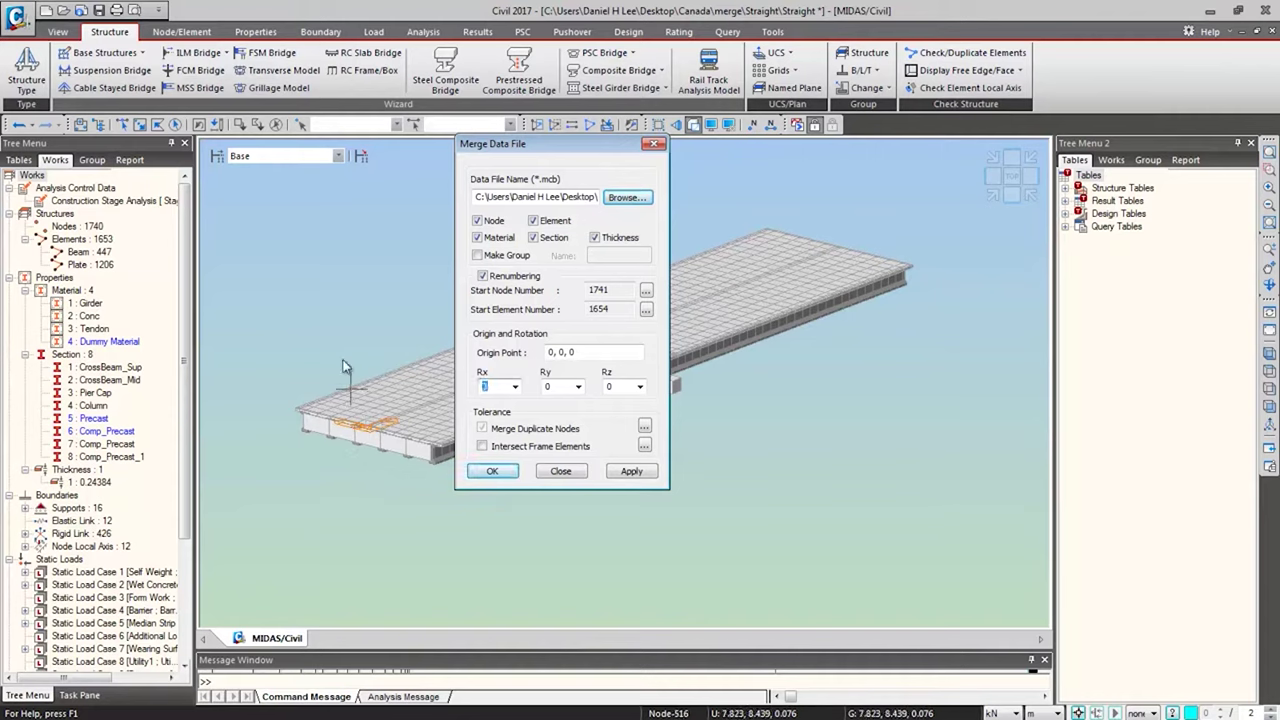
{"action": "type", "text": "-180"}
{"action": "double_click", "coordinate": [556, 387]}
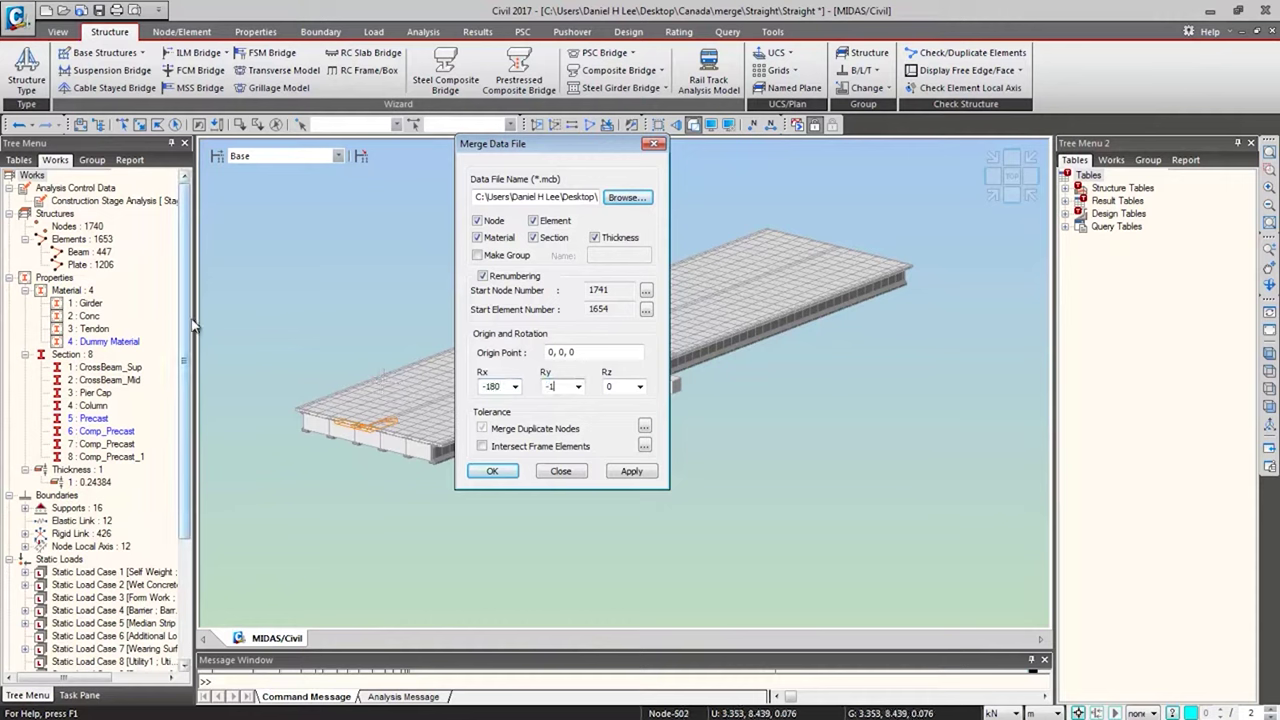
{"action": "type", "text": "-180"}
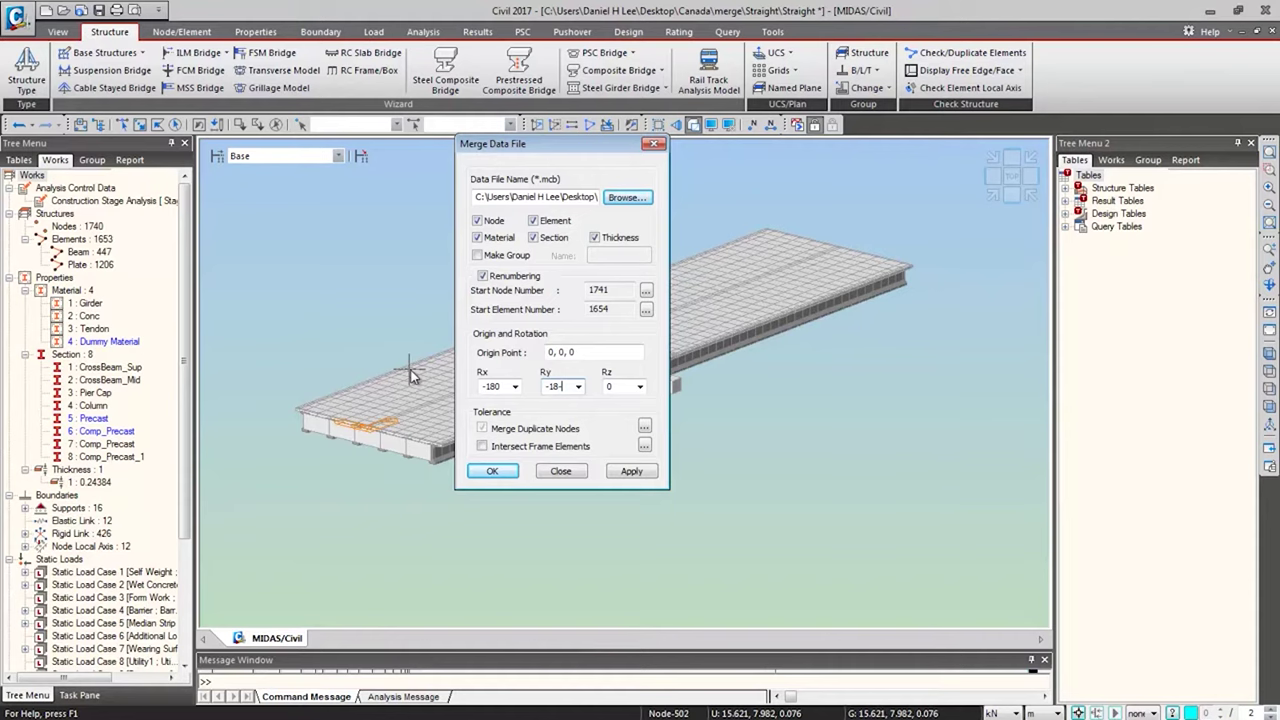
{"action": "left_click", "coordinate": [638, 476]}
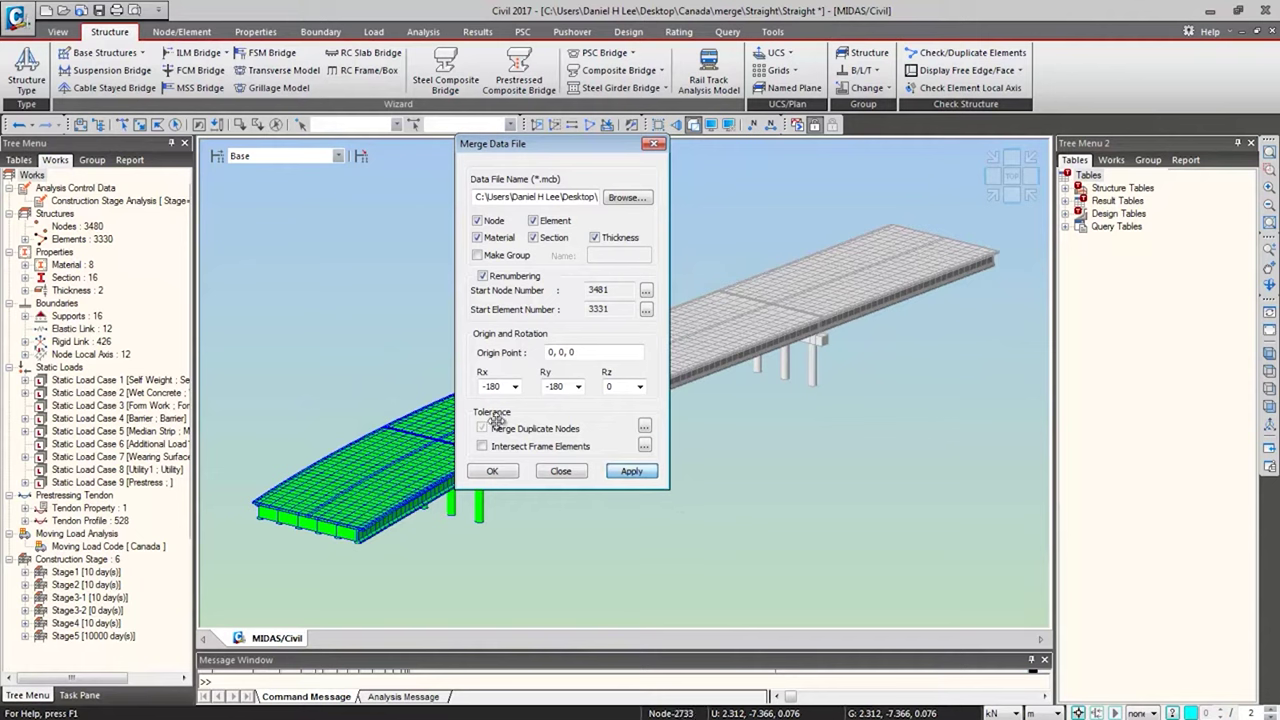
{"action": "left_click", "coordinate": [561, 471]}
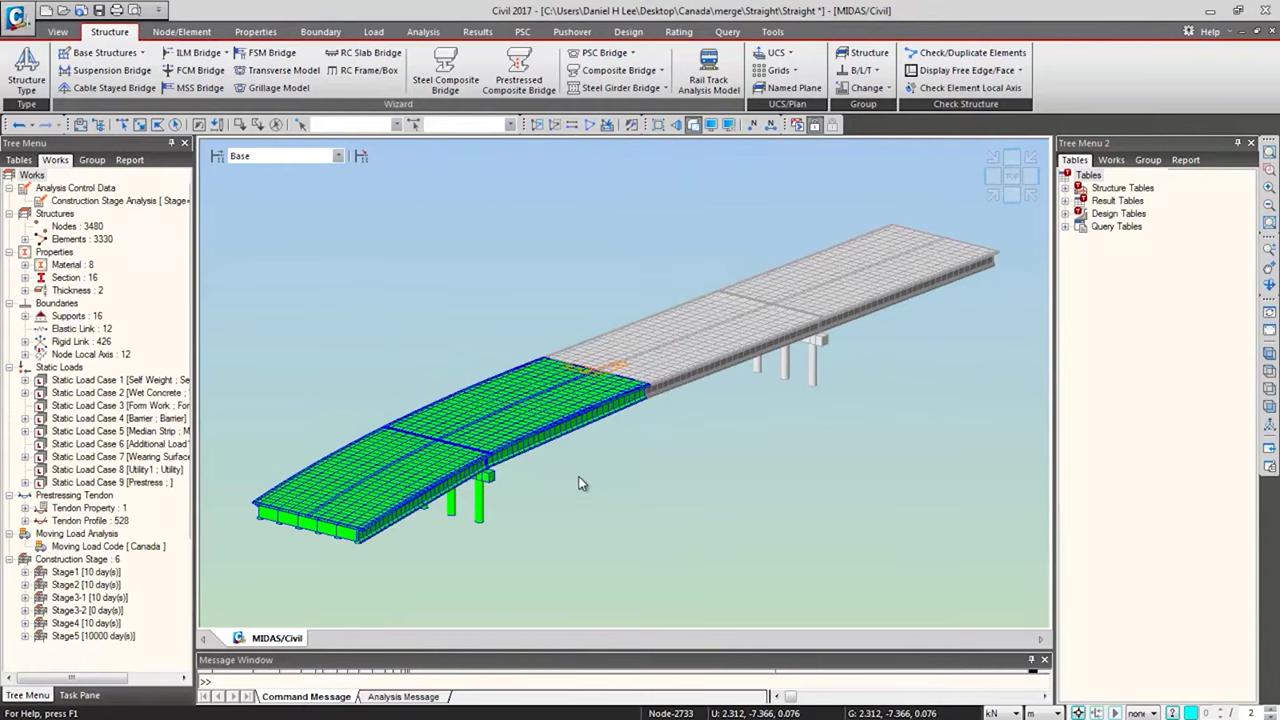
{"action": "middle_click_drag", "start_coordinate": [808, 468], "coordinate": [800, 497], "text": "ctrl"}
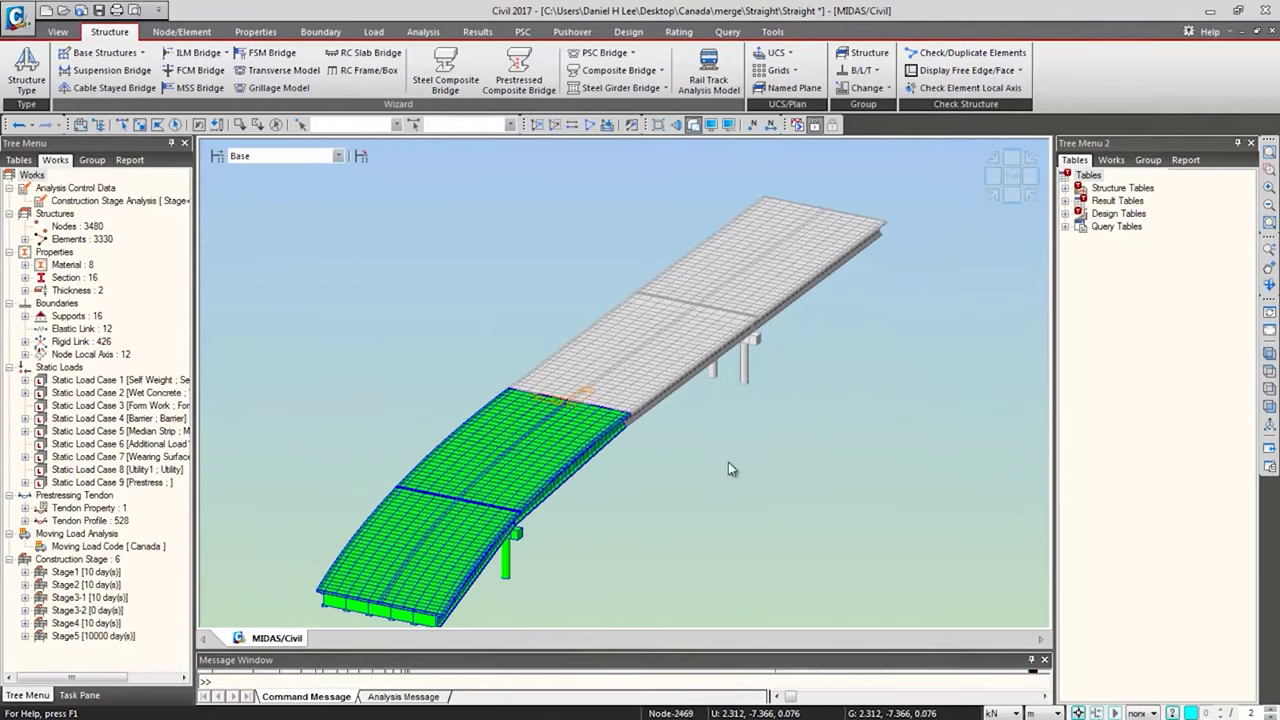
{"action": "scroll", "coordinate": [771, 424], "scroll_direction": "up", "scroll_amount": 3}
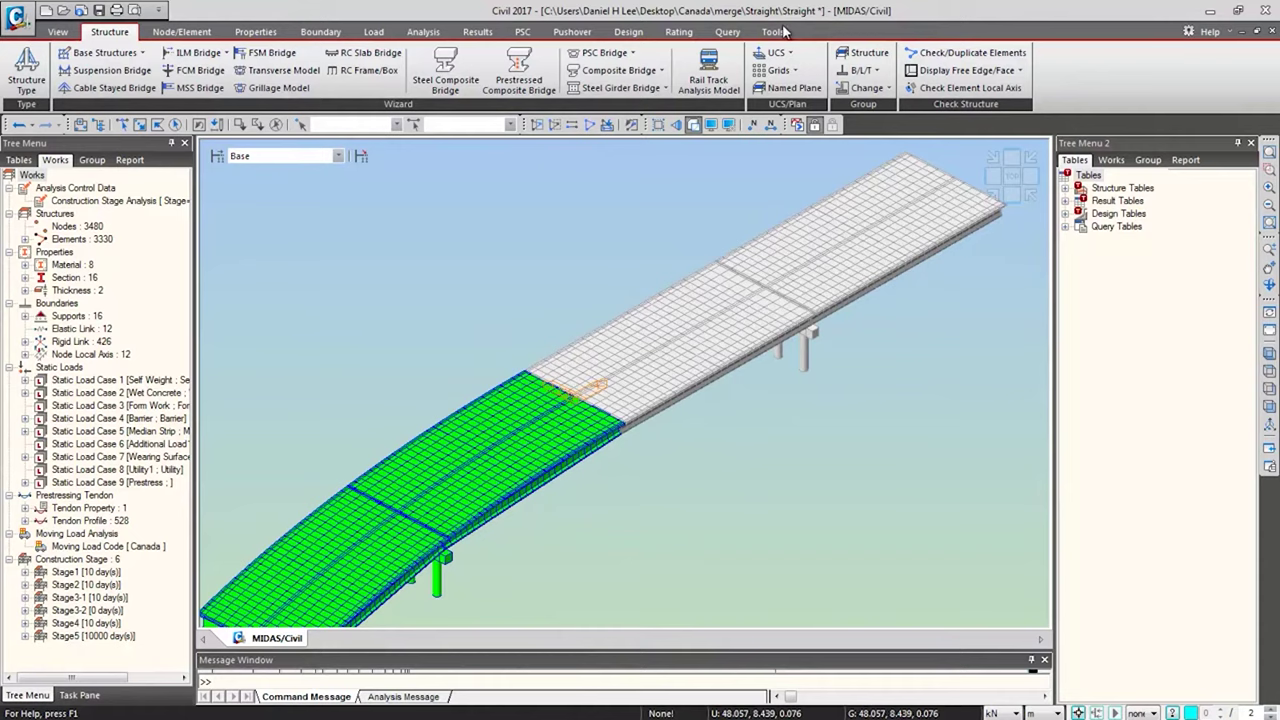
{"action": "middle_click_drag", "start_coordinate": [762, 325], "coordinate": [797, 8], "text": "ctrl"}
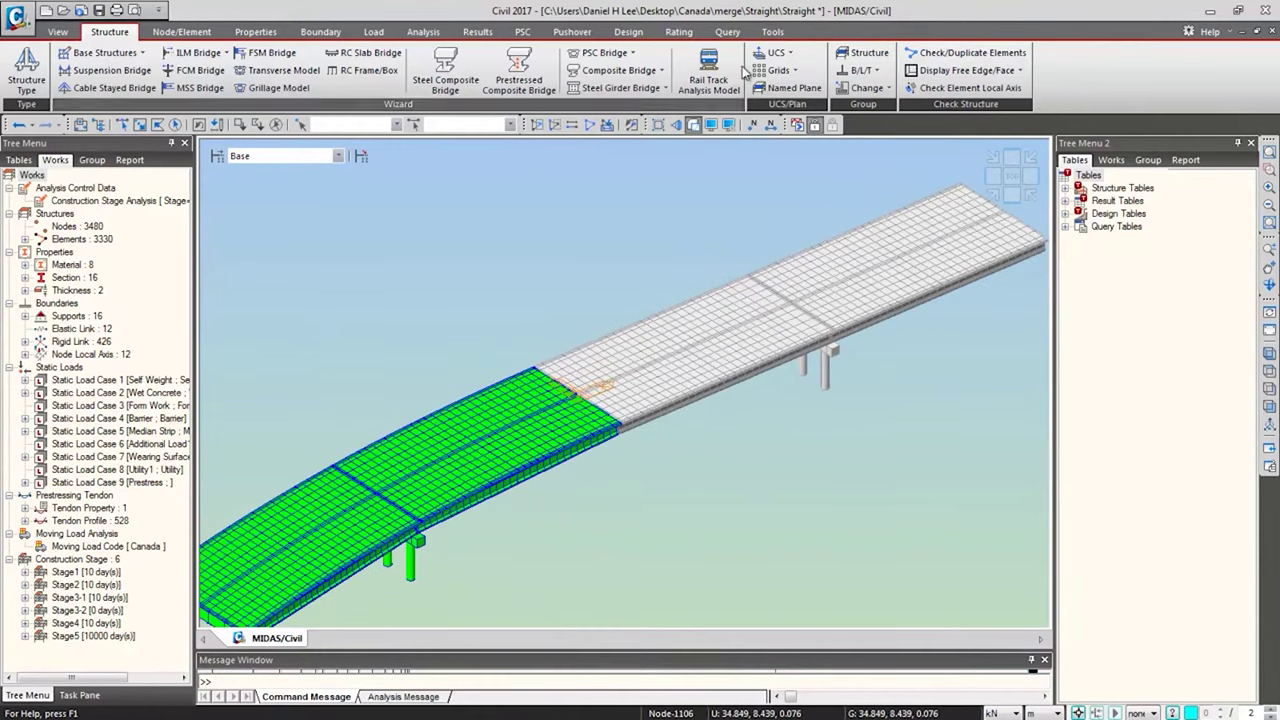
Step: Set the Hidden Fill display color of material 6:Conc to light gray
{"action": "left_click", "coordinate": [729, 125]}
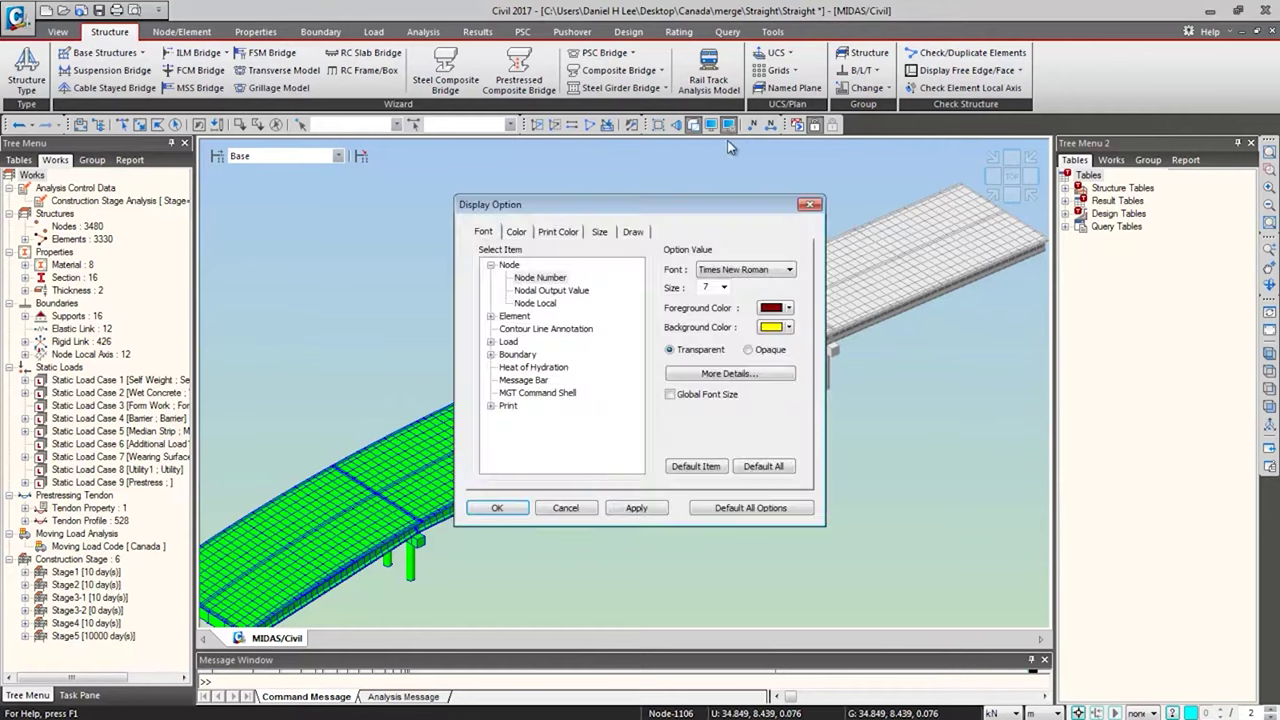
{"action": "left_click", "coordinate": [526, 234]}
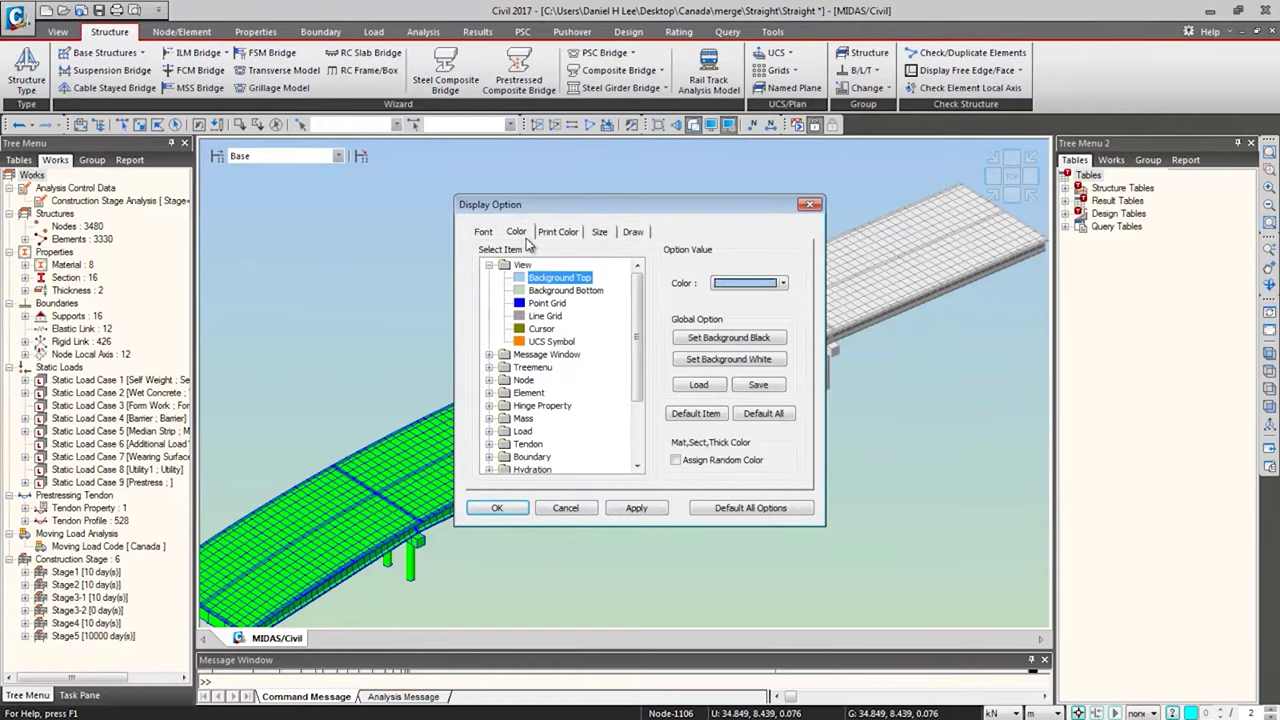
{"action": "scroll", "coordinate": [643, 335], "scroll_direction": "down", "scroll_amount": 3}
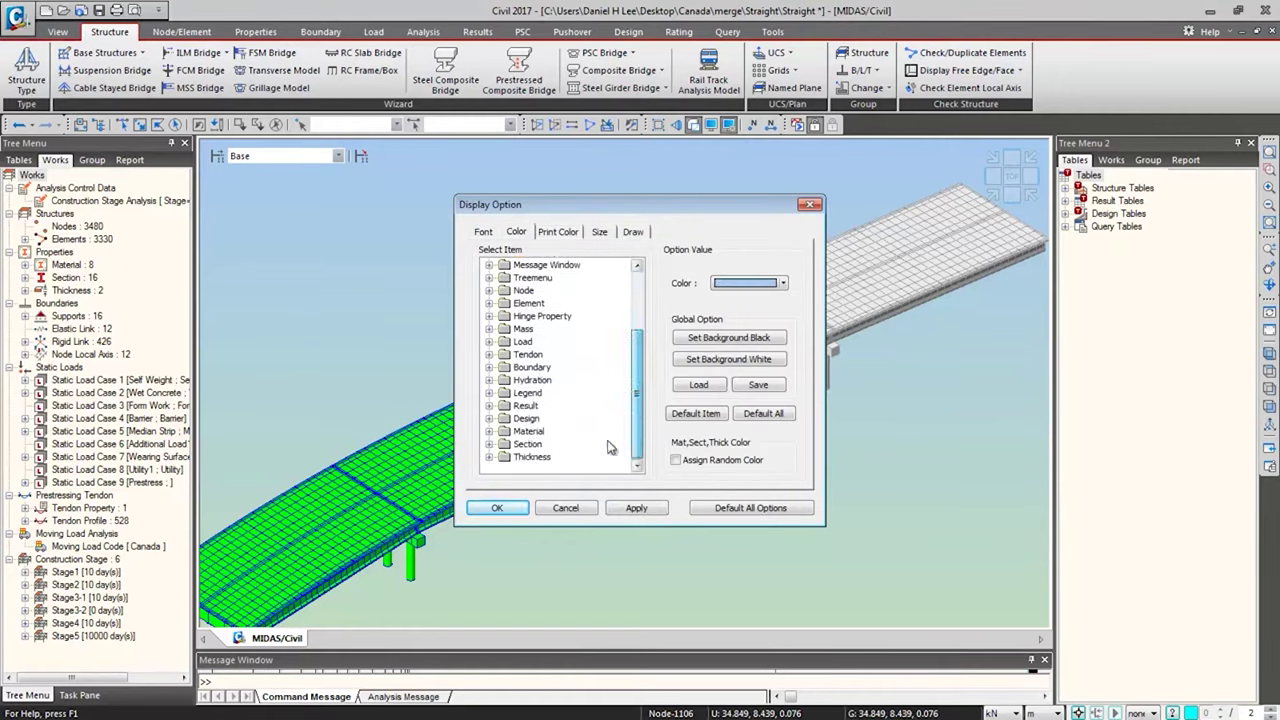
{"action": "double_click", "coordinate": [527, 431]}
{"action": "double_click", "coordinate": [545, 431]}
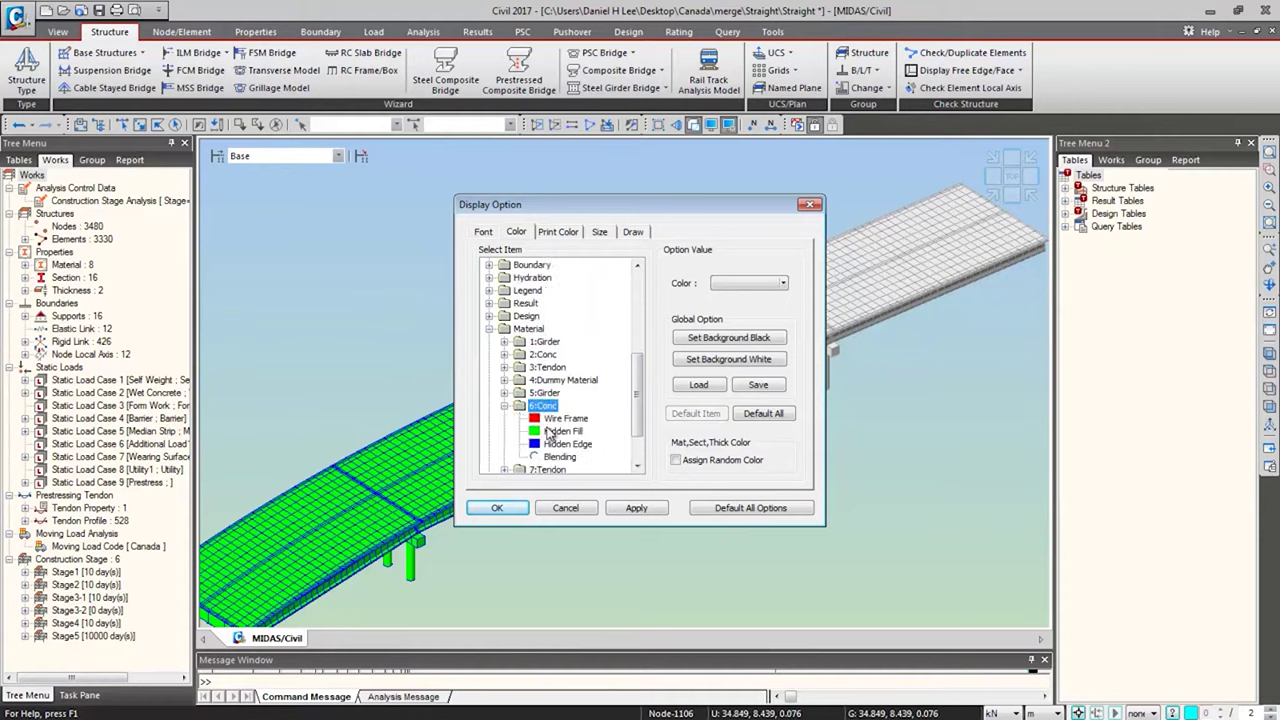
{"action": "left_click", "coordinate": [566, 431]}
{"action": "left_click", "coordinate": [783, 283]}
{"action": "left_click", "coordinate": [770, 345]}
Step: Set the Hidden Edge color of material 6:Conc to gray and apply the display colors
{"action": "left_click", "coordinate": [562, 457]}
{"action": "left_click", "coordinate": [580, 443]}
{"action": "left_click", "coordinate": [783, 283]}
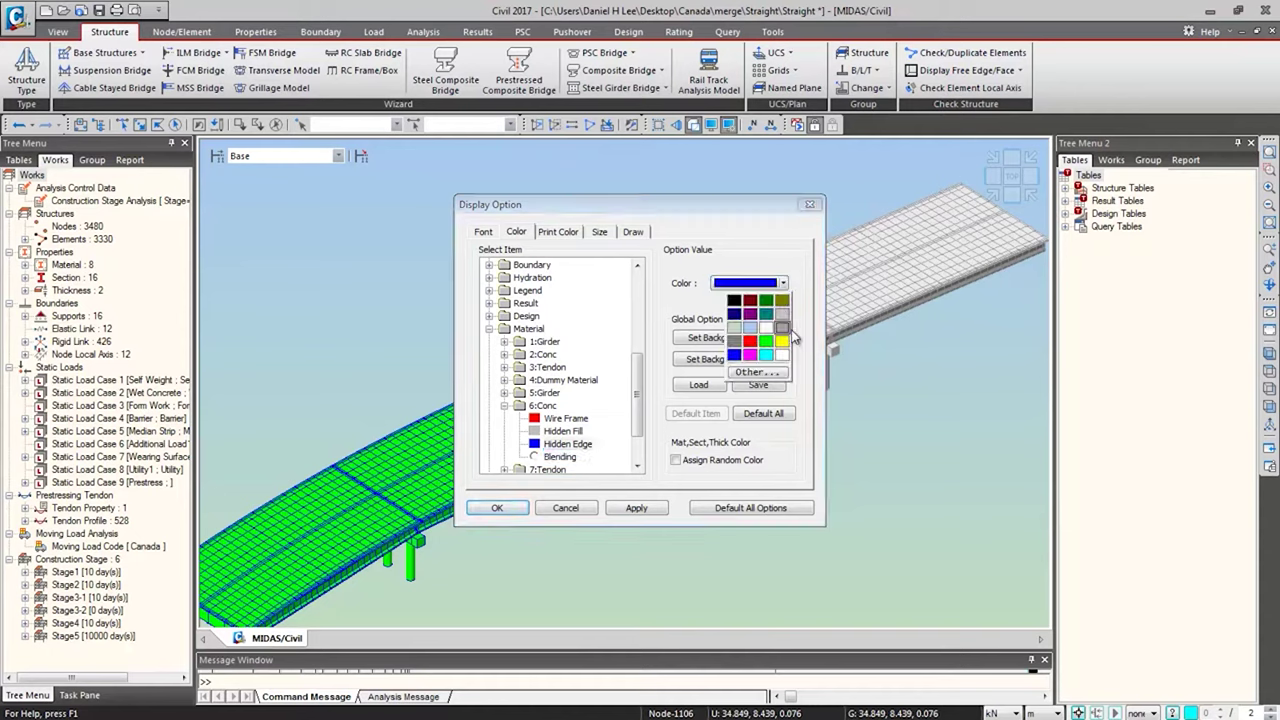
{"action": "left_click", "coordinate": [784, 340]}
{"action": "left_click", "coordinate": [636, 508]}
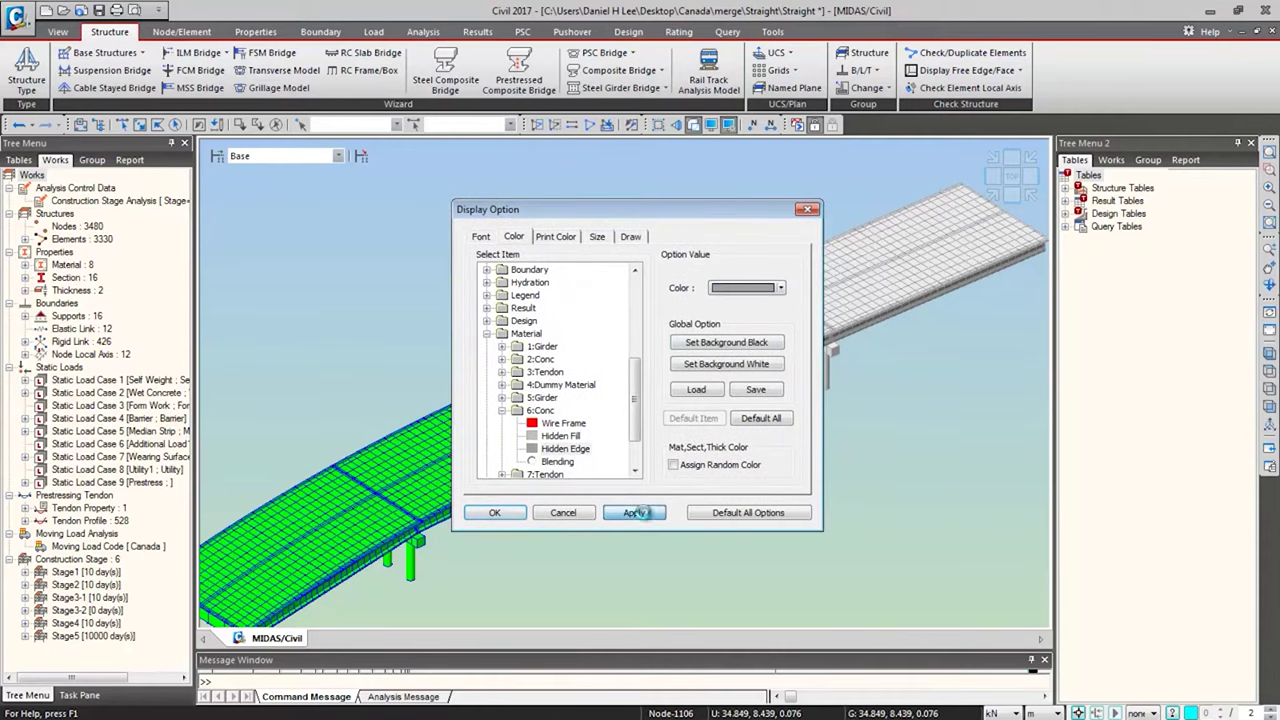
Step: Set the Hidden Fill display color of material 5:Girder to dark gray
{"action": "left_click", "coordinate": [539, 399]}
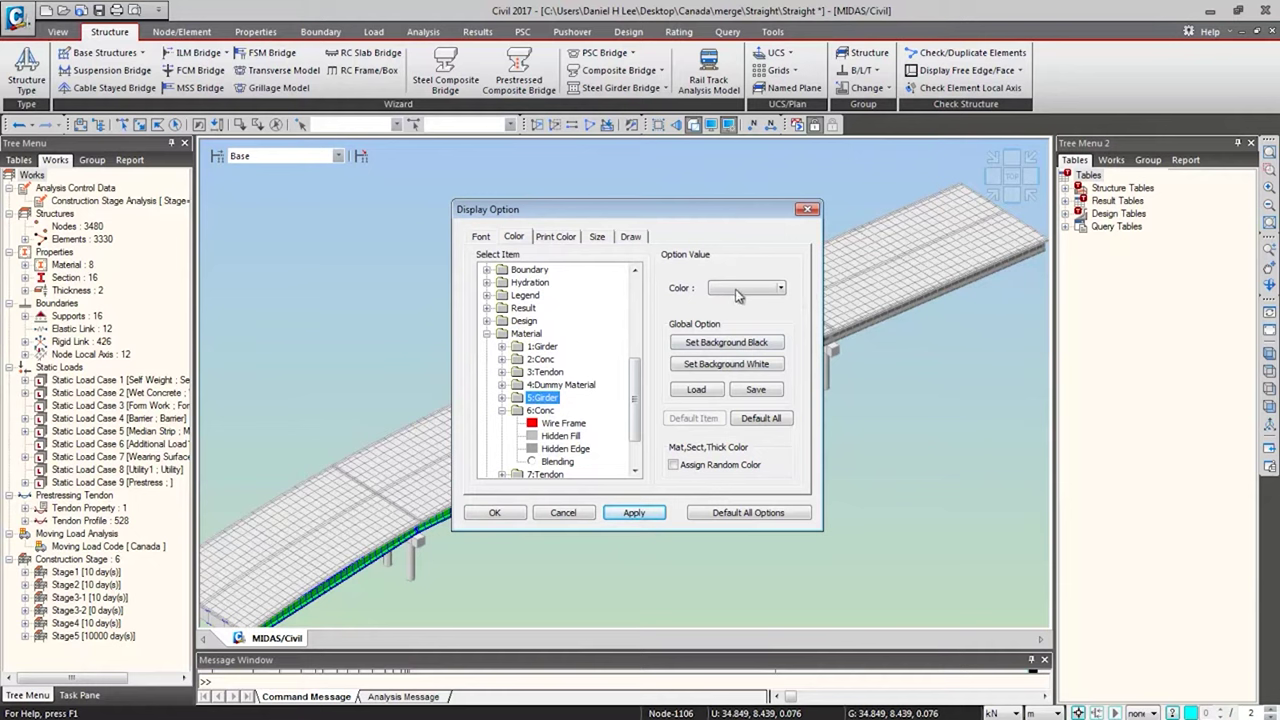
{"action": "left_click", "coordinate": [501, 398]}
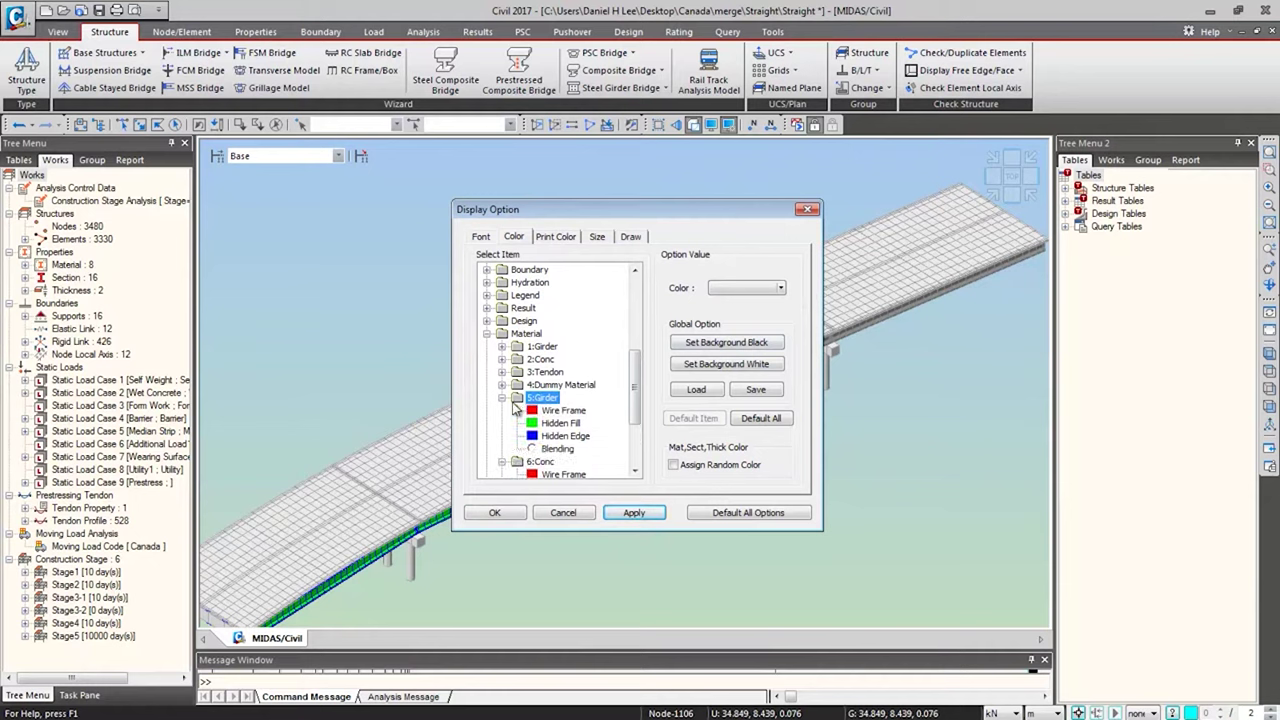
{"action": "left_click", "coordinate": [575, 436]}
{"action": "left_click", "coordinate": [568, 423]}
{"action": "left_click", "coordinate": [780, 288]}
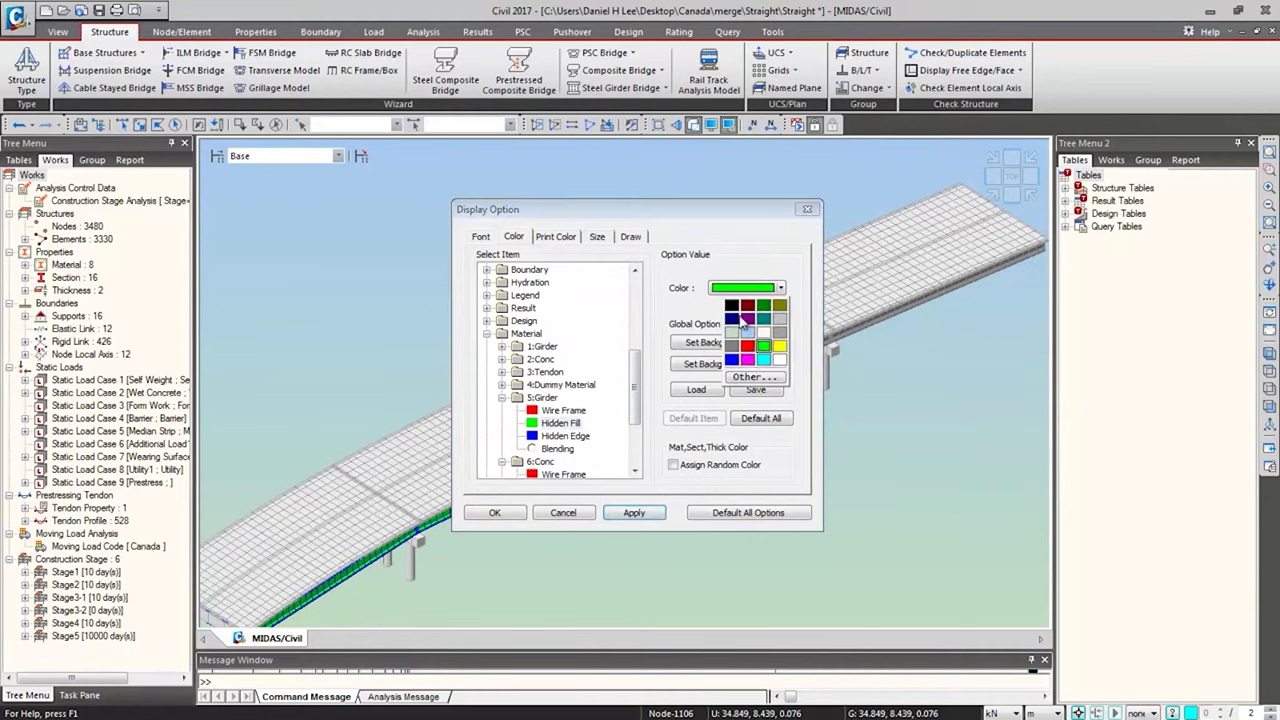
{"action": "left_click", "coordinate": [779, 334]}
{"action": "left_click", "coordinate": [561, 423]}
{"action": "left_click", "coordinate": [780, 288]}
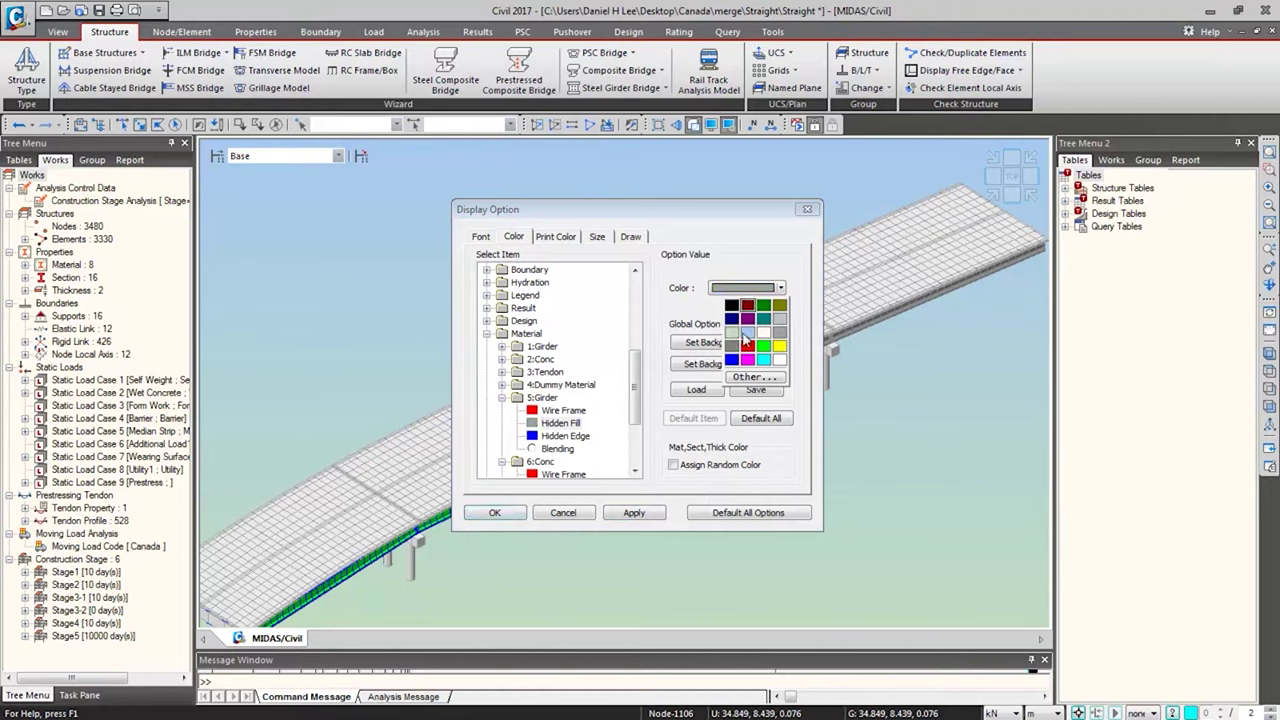
{"action": "left_click", "coordinate": [740, 345]}
Step: Set the Hidden Edge color of material 5:Girder to dark gray and accept the display options
{"action": "left_click", "coordinate": [556, 438]}
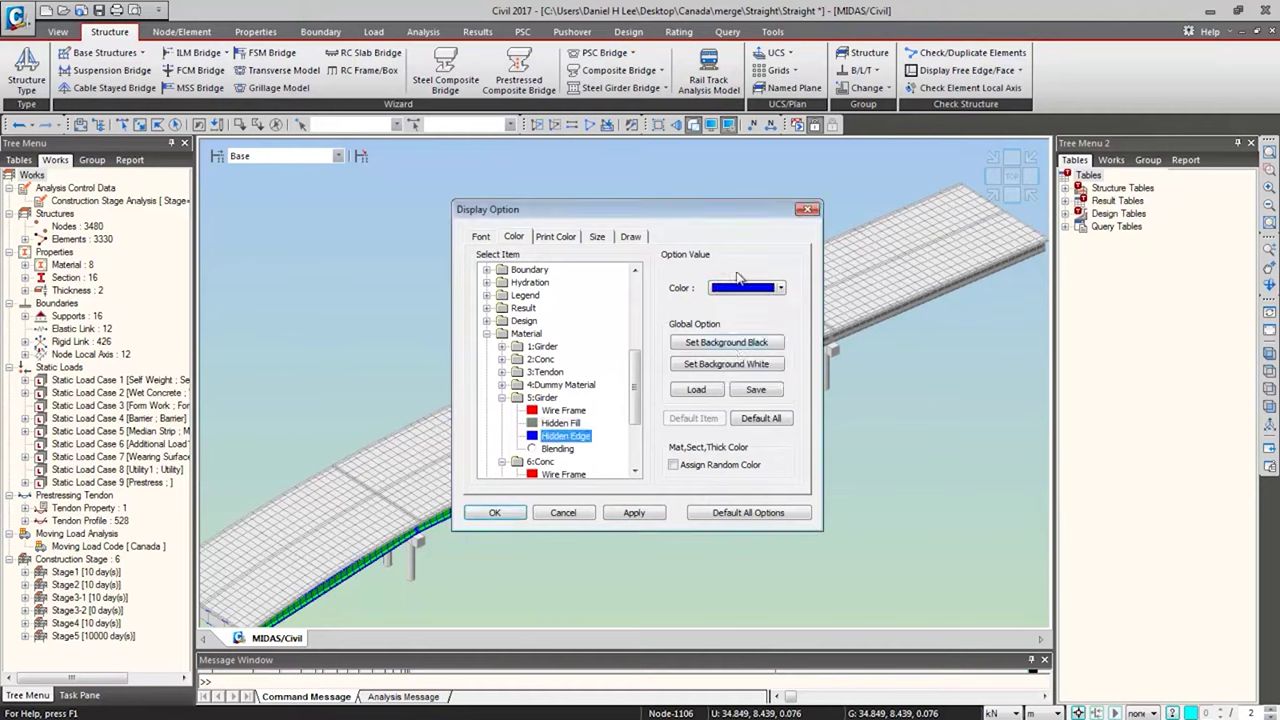
{"action": "left_click", "coordinate": [740, 293]}
{"action": "left_click", "coordinate": [741, 357]}
{"action": "left_click", "coordinate": [630, 513]}
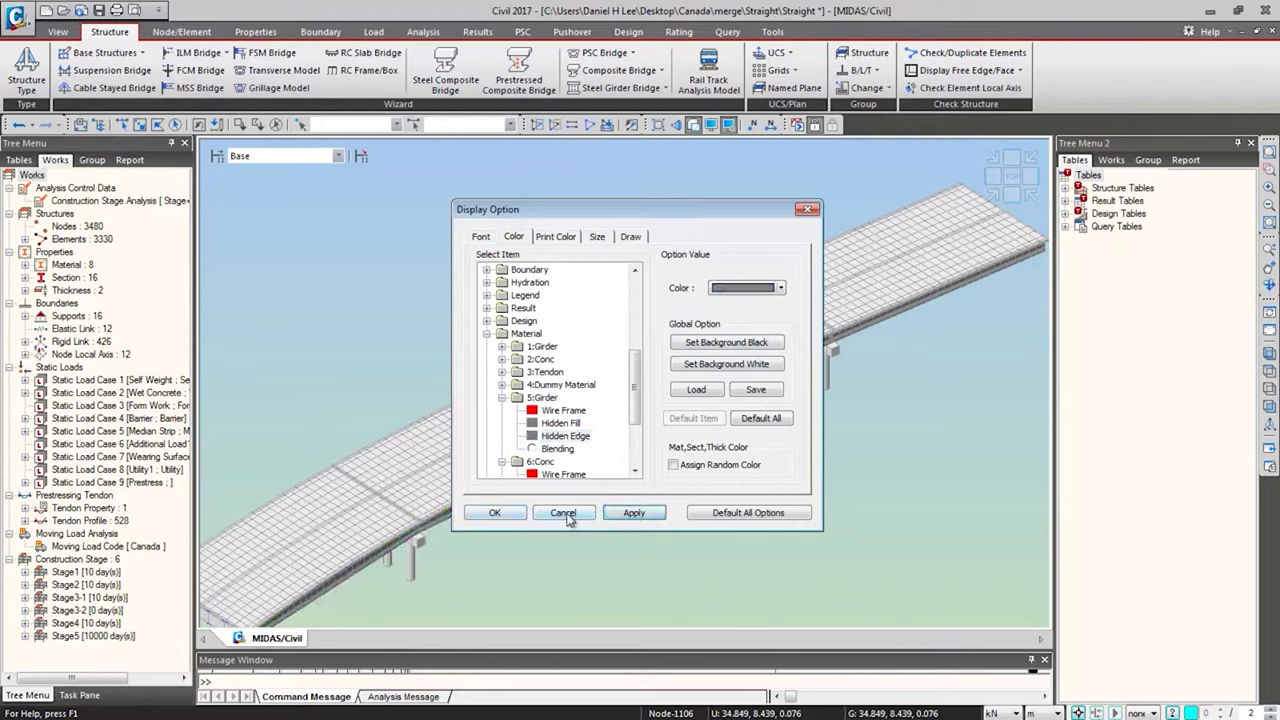
{"action": "left_click", "coordinate": [494, 512]}
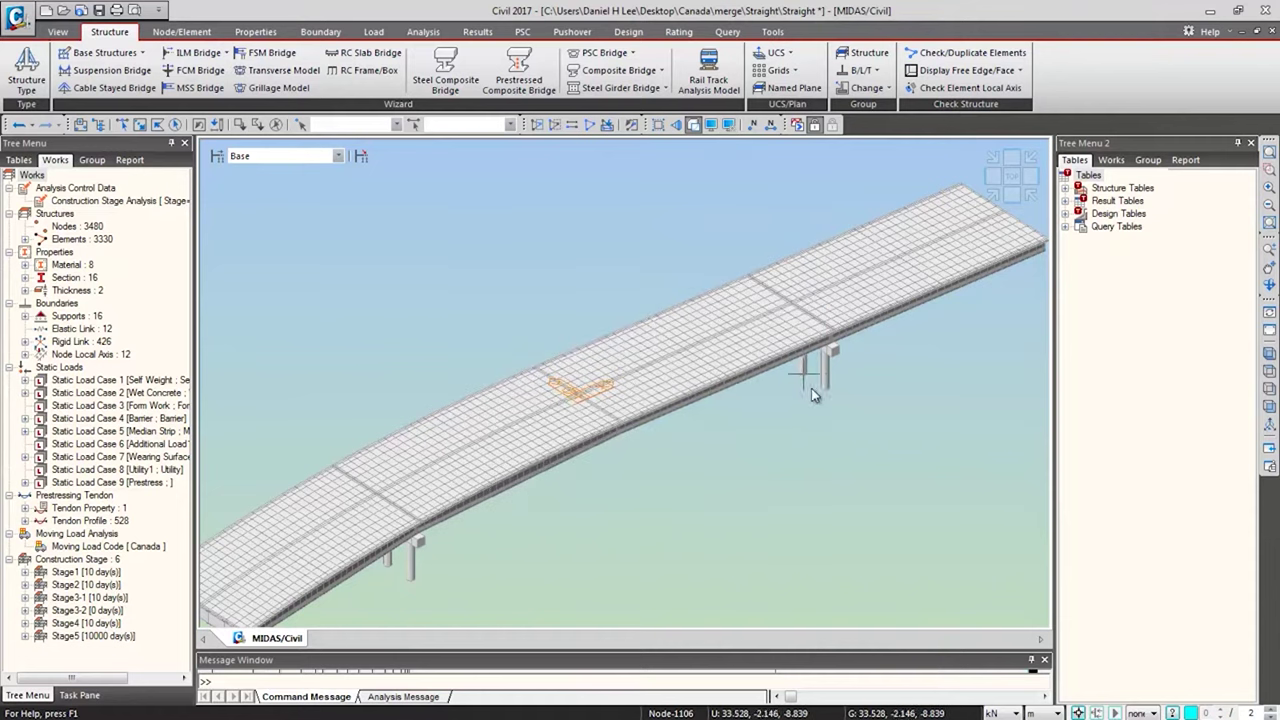
Step: Inspect the joined decks and their piers from several angles, ending with a close front view of the straight bridge's pier
{"action": "middle_click_drag", "start_coordinate": [823, 393], "coordinate": [604, 266], "text": "ctrl"}
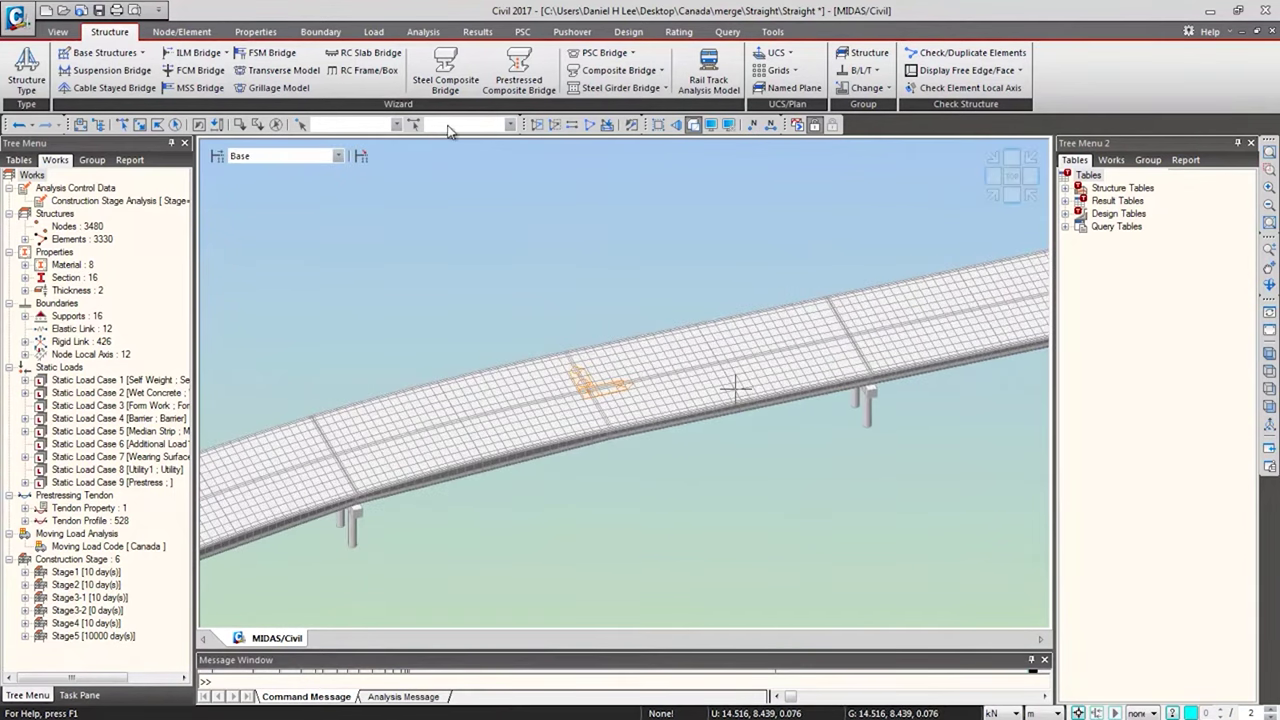
{"action": "left_click", "coordinate": [207, 35]}
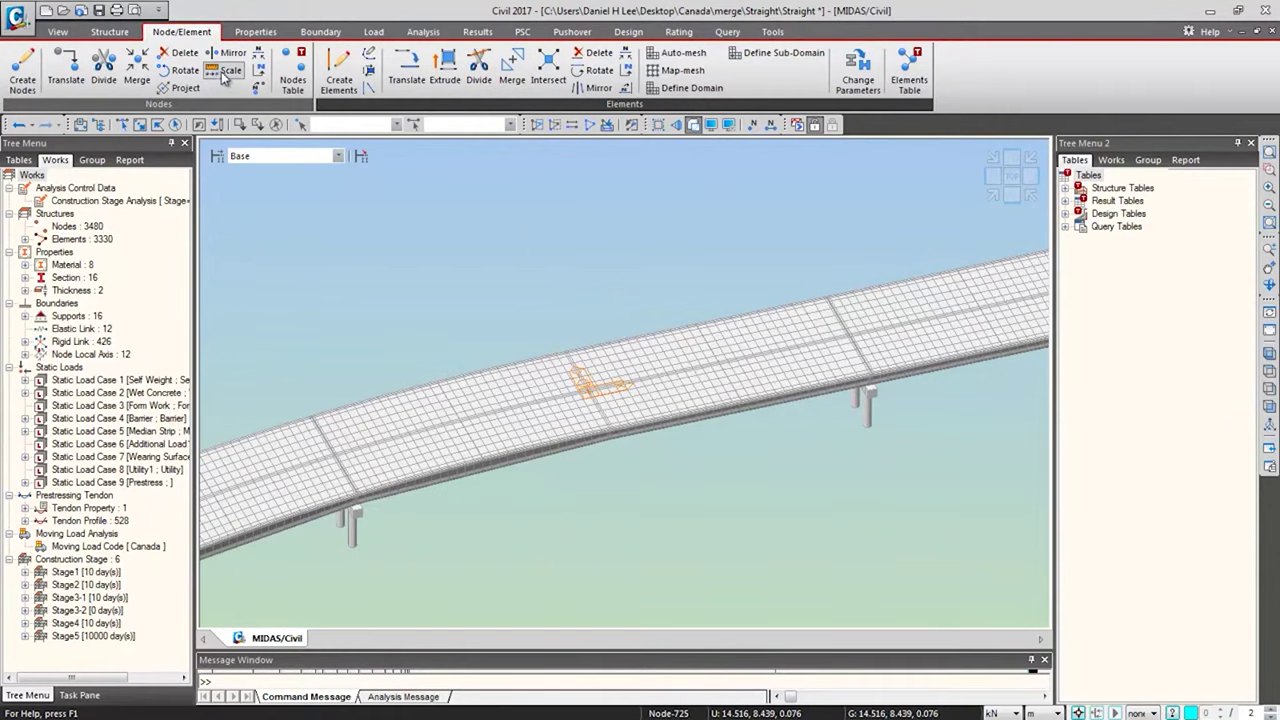
{"action": "middle_click_drag", "start_coordinate": [902, 389], "coordinate": [860, 370], "text": "ctrl"}
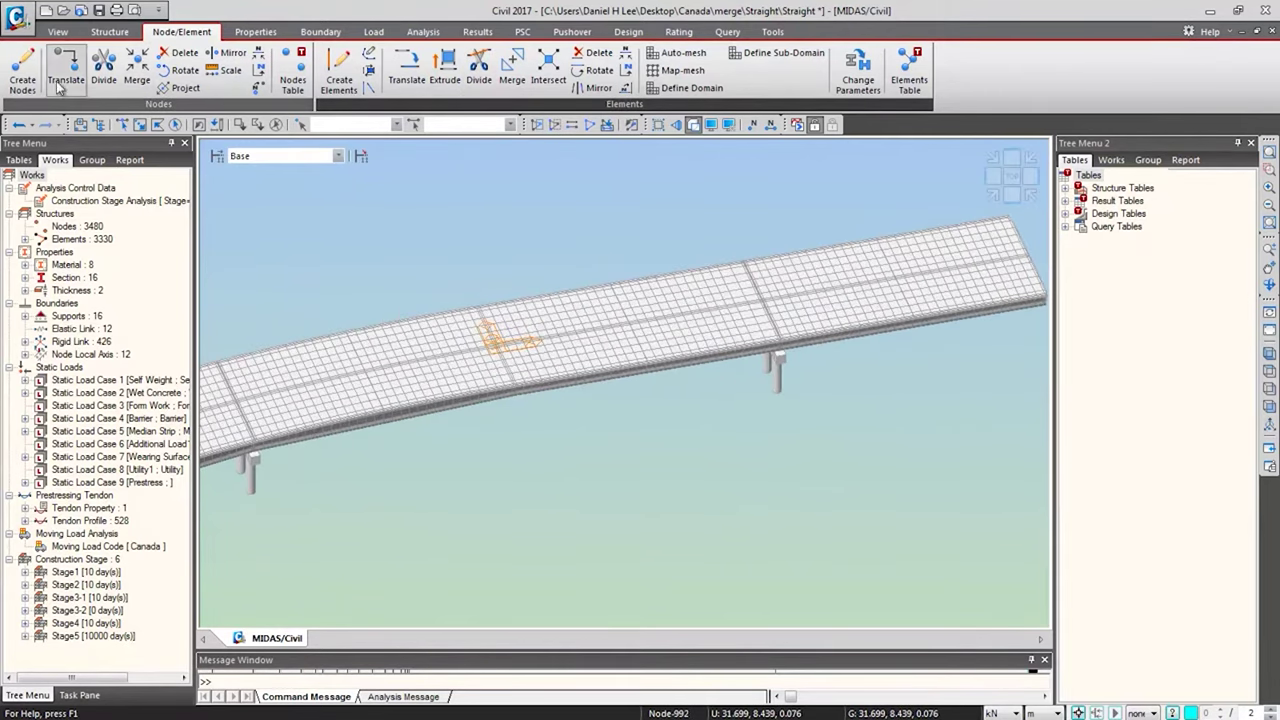
{"action": "middle_click_drag", "start_coordinate": [904, 483], "coordinate": [880, 470], "text": "ctrl"}
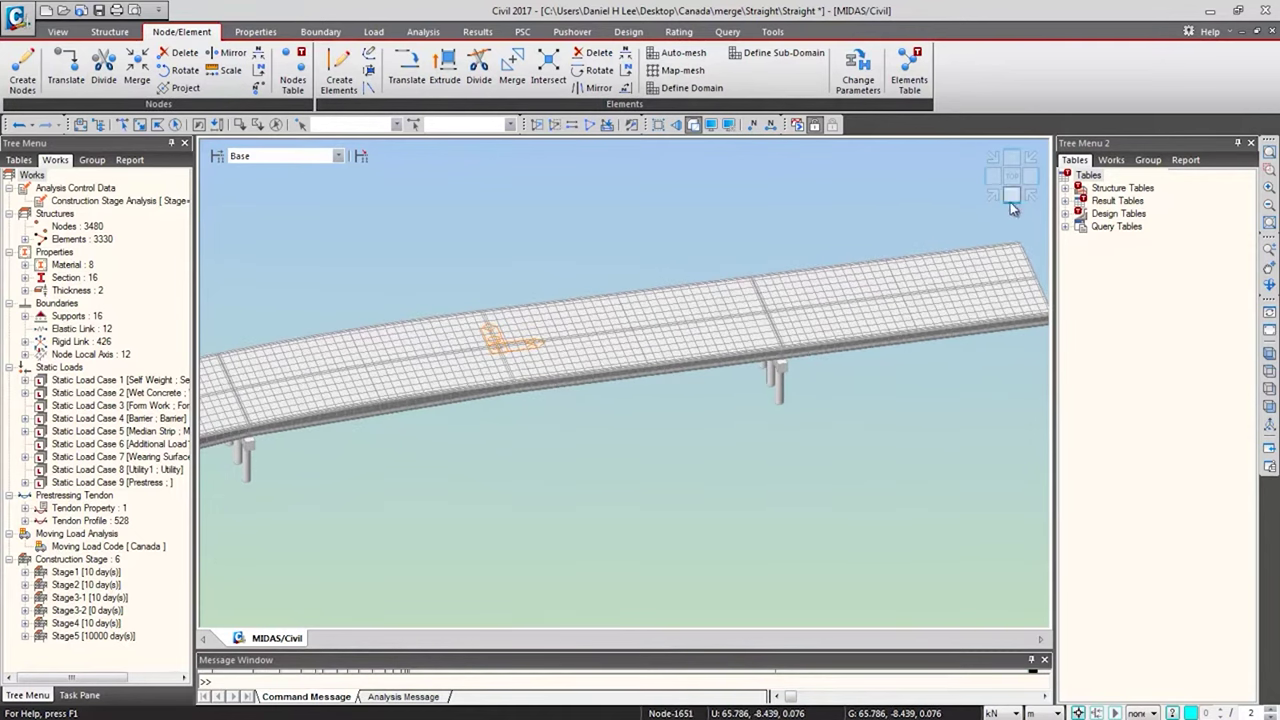
{"action": "left_click", "coordinate": [1011, 197]}
{"action": "middle_click_drag", "start_coordinate": [917, 420], "coordinate": [889, 412], "text": "ctrl"}
{"action": "scroll", "coordinate": [802, 389], "scroll_direction": "up", "scroll_amount": 5}
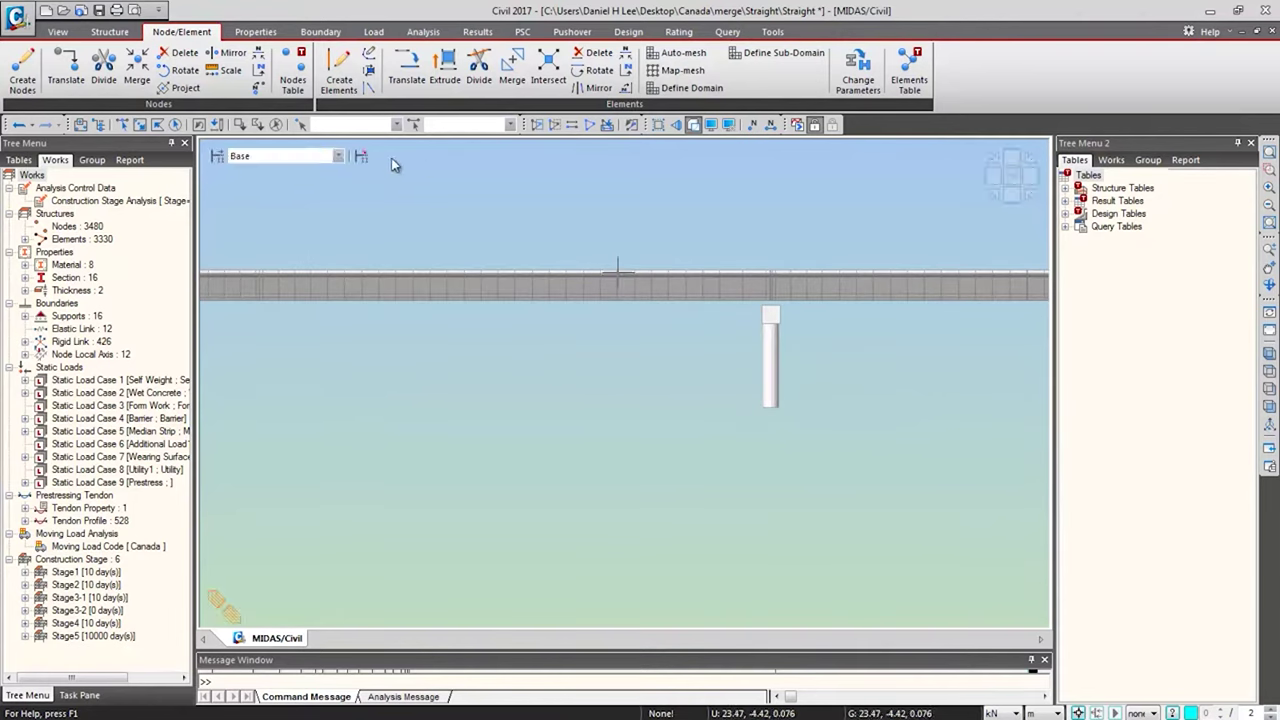
Step: Copy the straight bridge's pier cap and columns to the joint between the decks with Translate Elements, using a distance of -33.528,0,0
{"action": "left_click", "coordinate": [140, 125]}
{"action": "left_click_drag", "start_coordinate": [926, 523], "coordinate": [717, 314]}
{"action": "middle_click_drag", "start_coordinate": [717, 314], "coordinate": [794, 414], "text": "ctrl"}
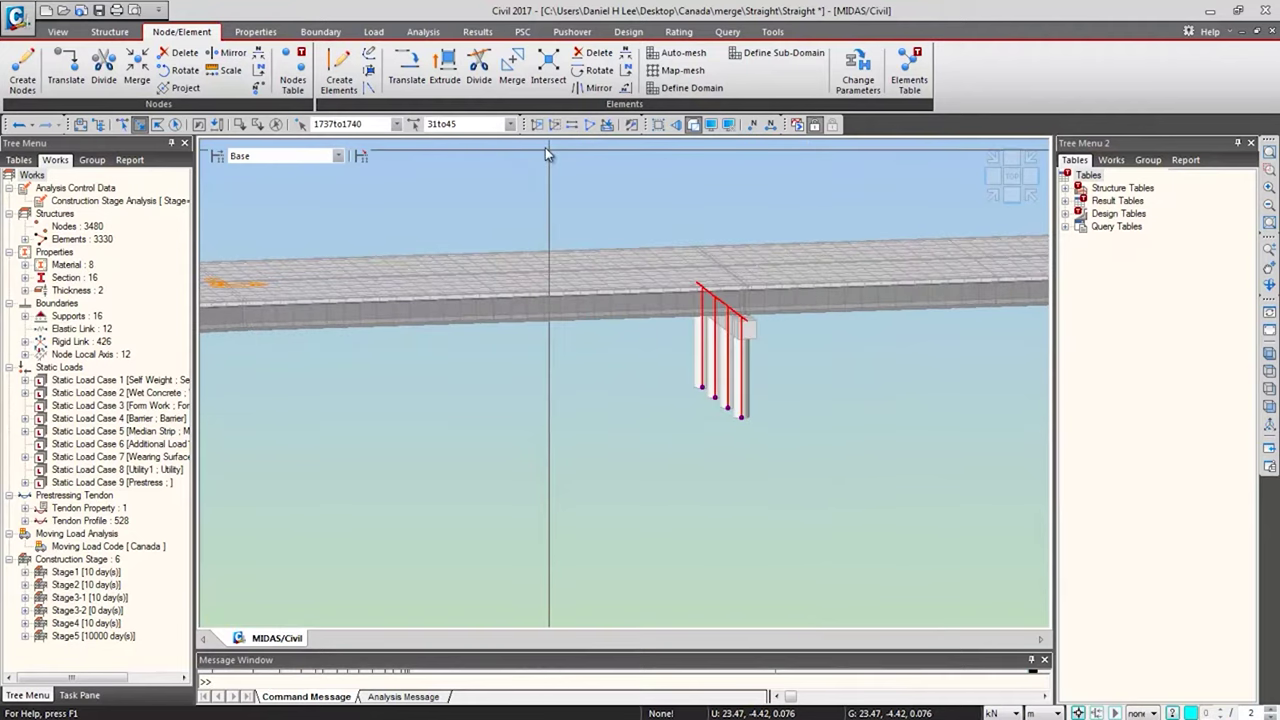
{"action": "left_click", "coordinate": [407, 70]}
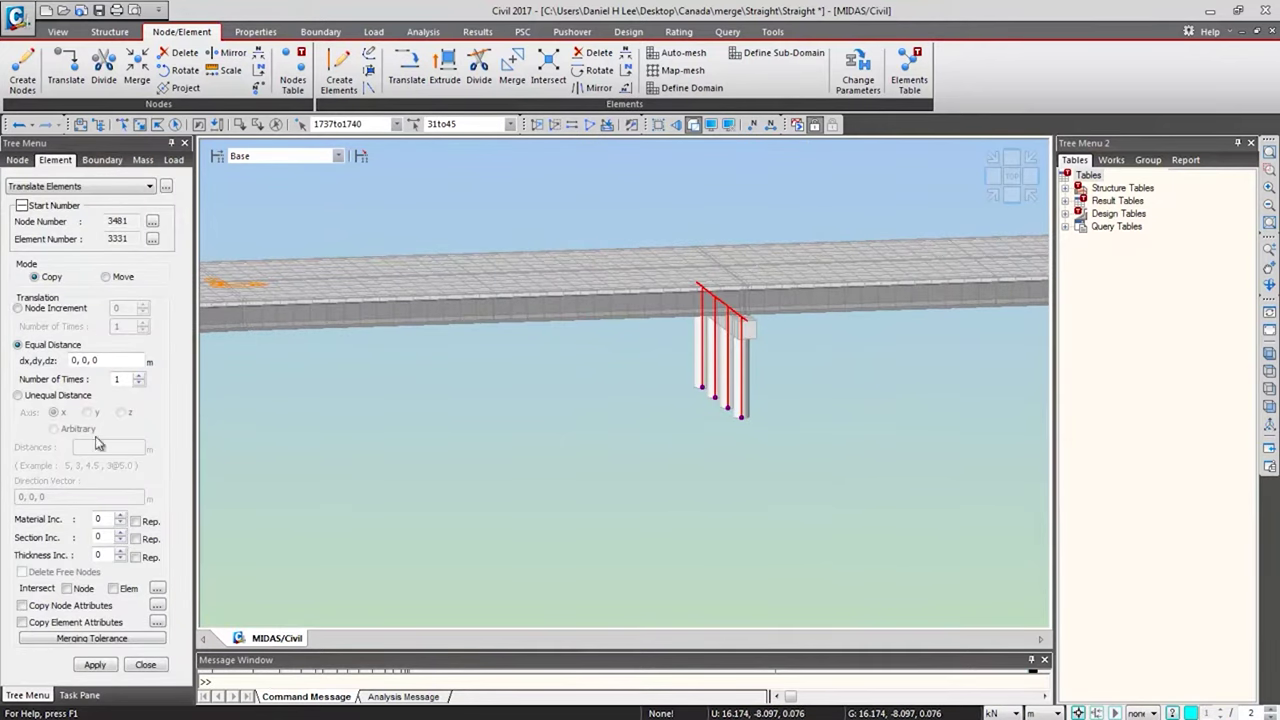
{"action": "left_click", "coordinate": [75, 360]}
{"action": "left_click", "coordinate": [486, 496]}
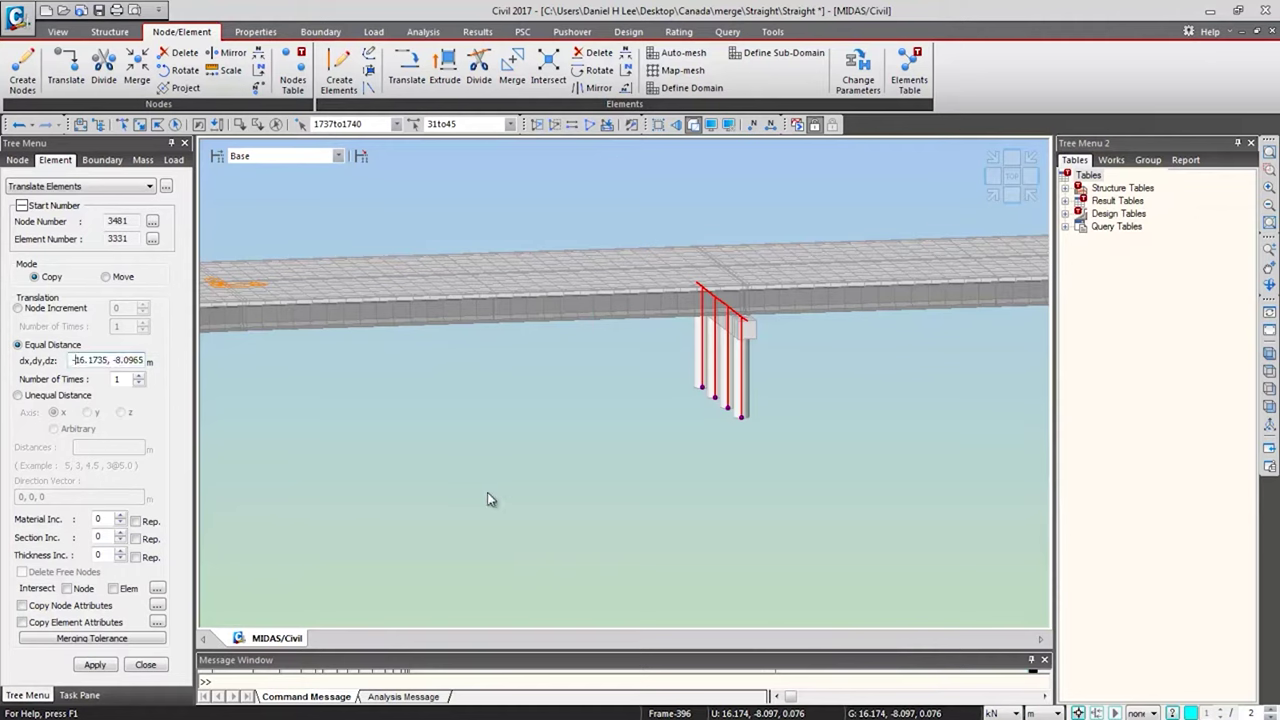
{"action": "type", "text": "-33"}
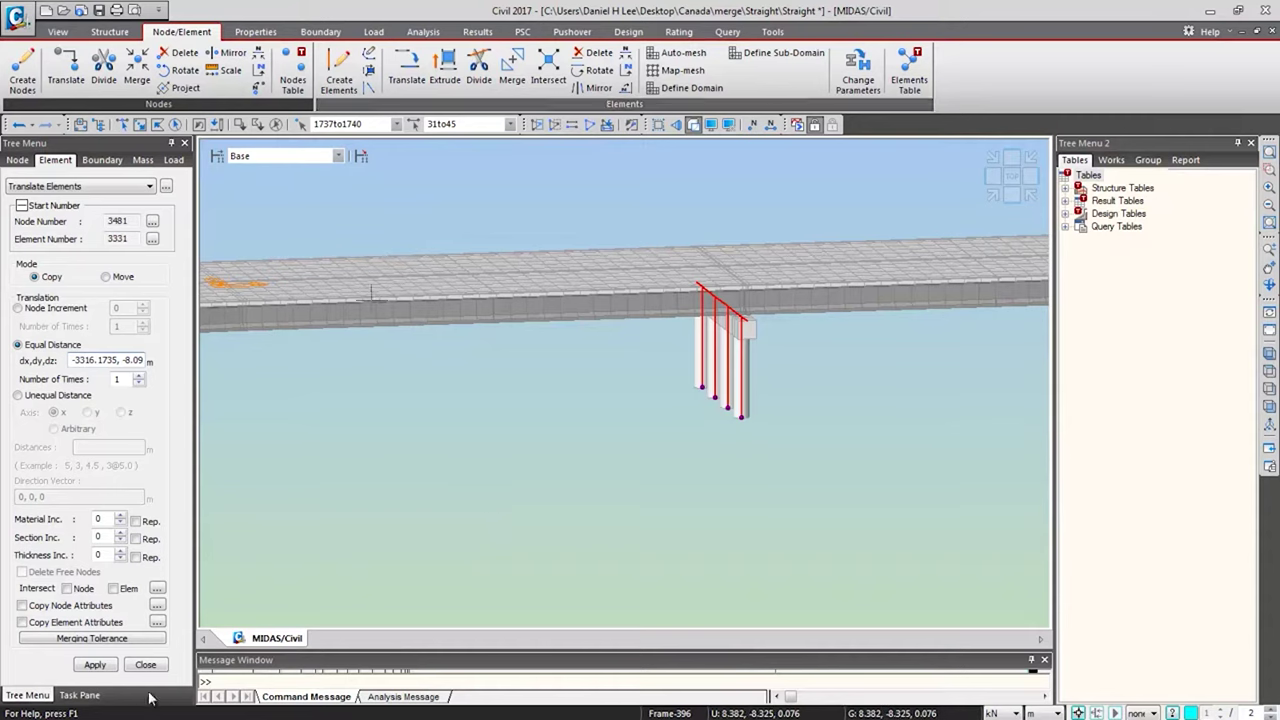
{"action": "double_click", "coordinate": [116, 359]}
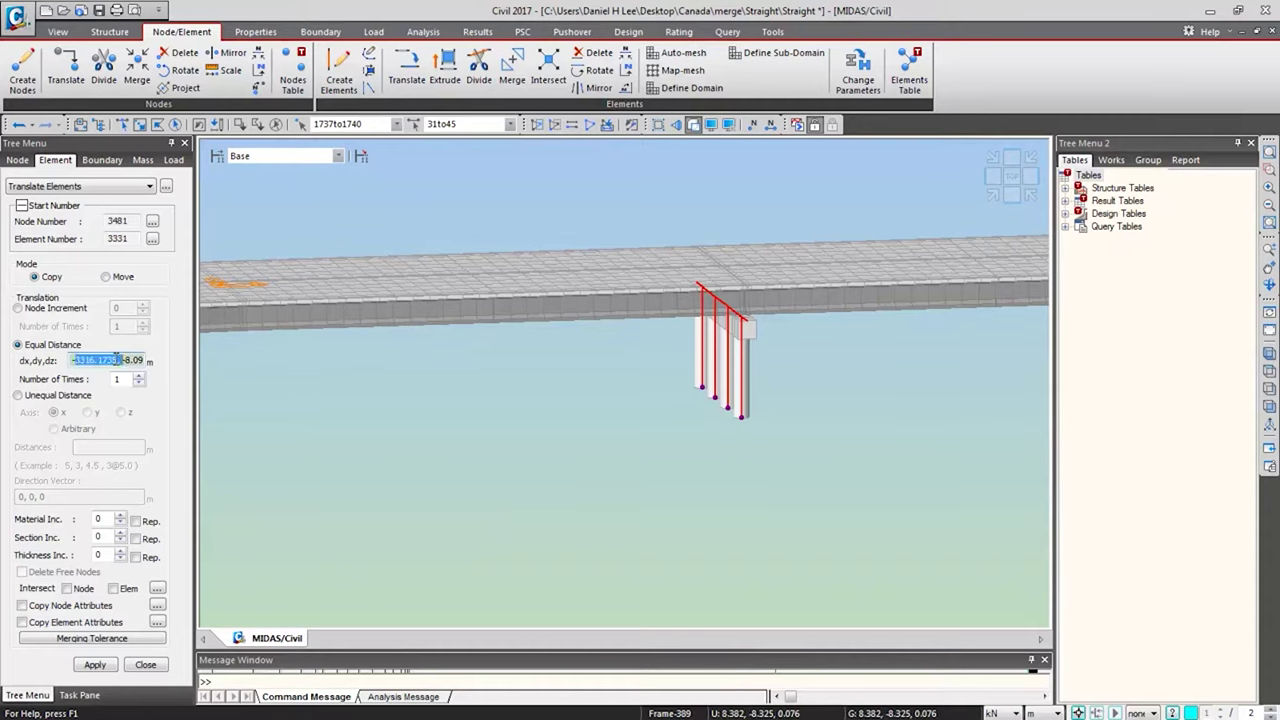
{"action": "key", "text": "ctrl+a"}
{"action": "key", "text": "BackSpace"}
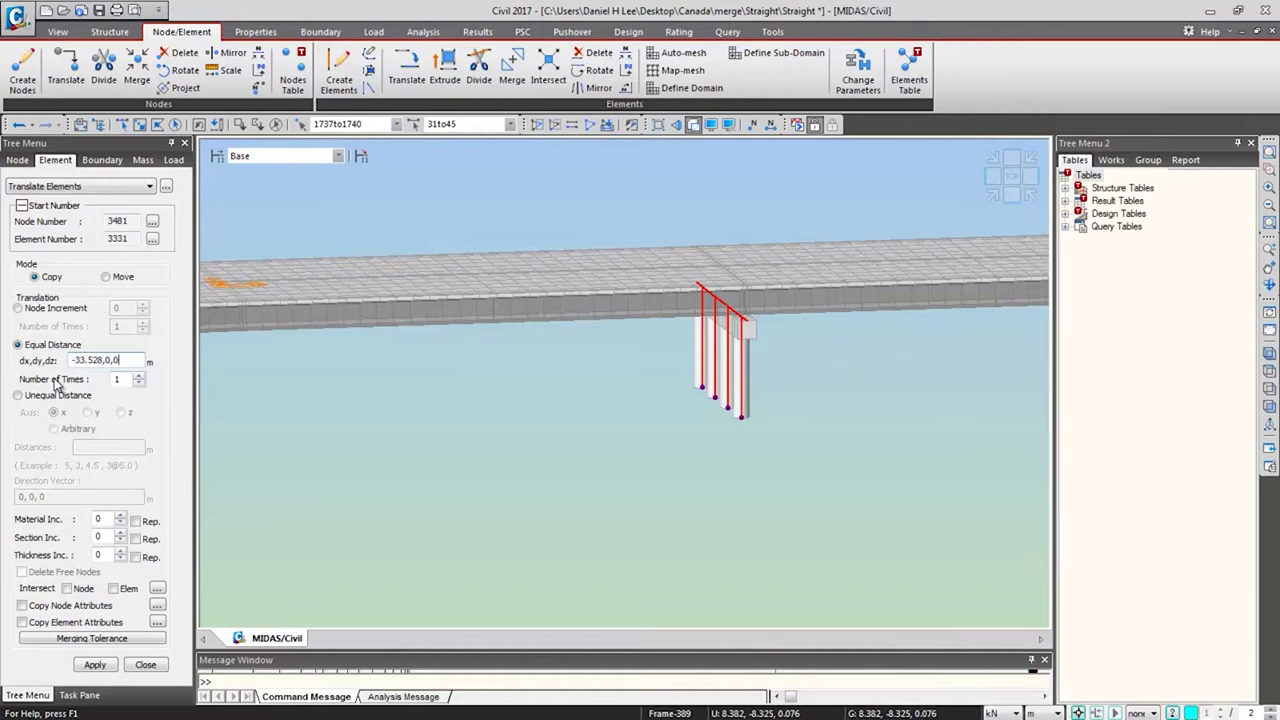
{"action": "left_click", "coordinate": [94, 665]}
Step: Inspect the copied pier and the whole merged bridge from the side and from above, and close Translate Elements
{"action": "middle_click_drag", "start_coordinate": [390, 422], "coordinate": [569, 429]}
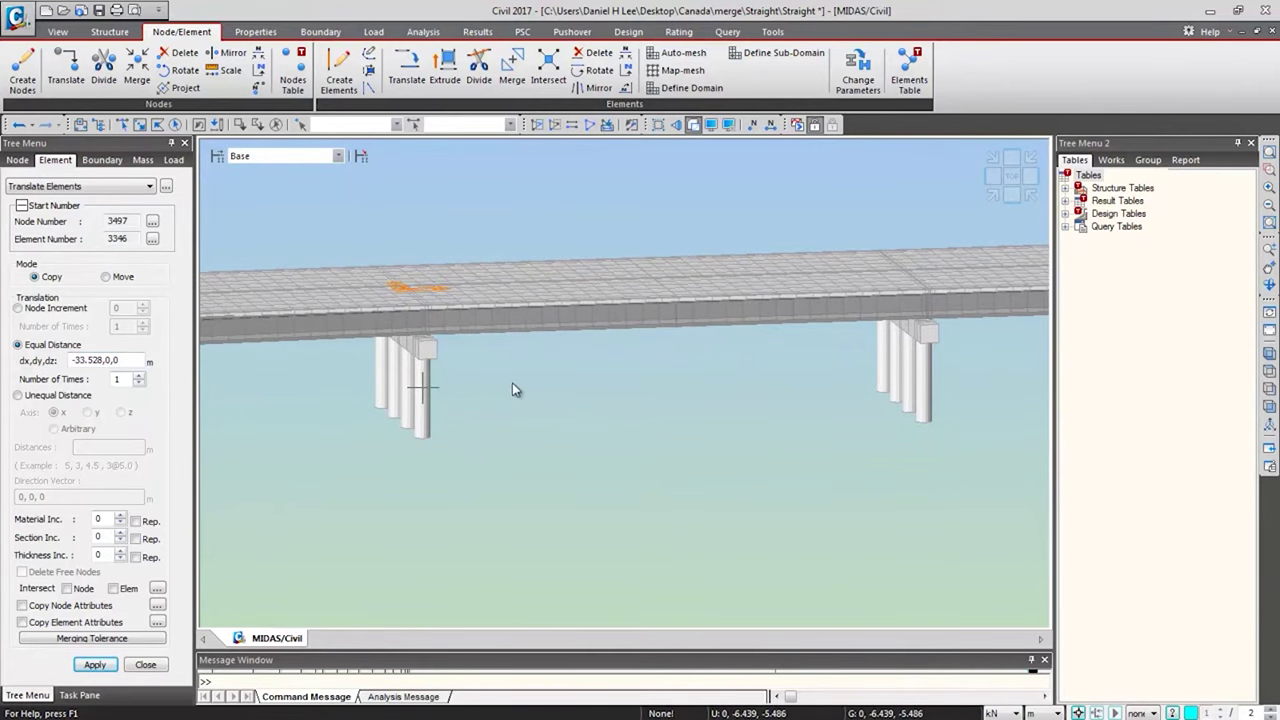
{"action": "middle_click_drag", "start_coordinate": [566, 409], "coordinate": [676, 476]}
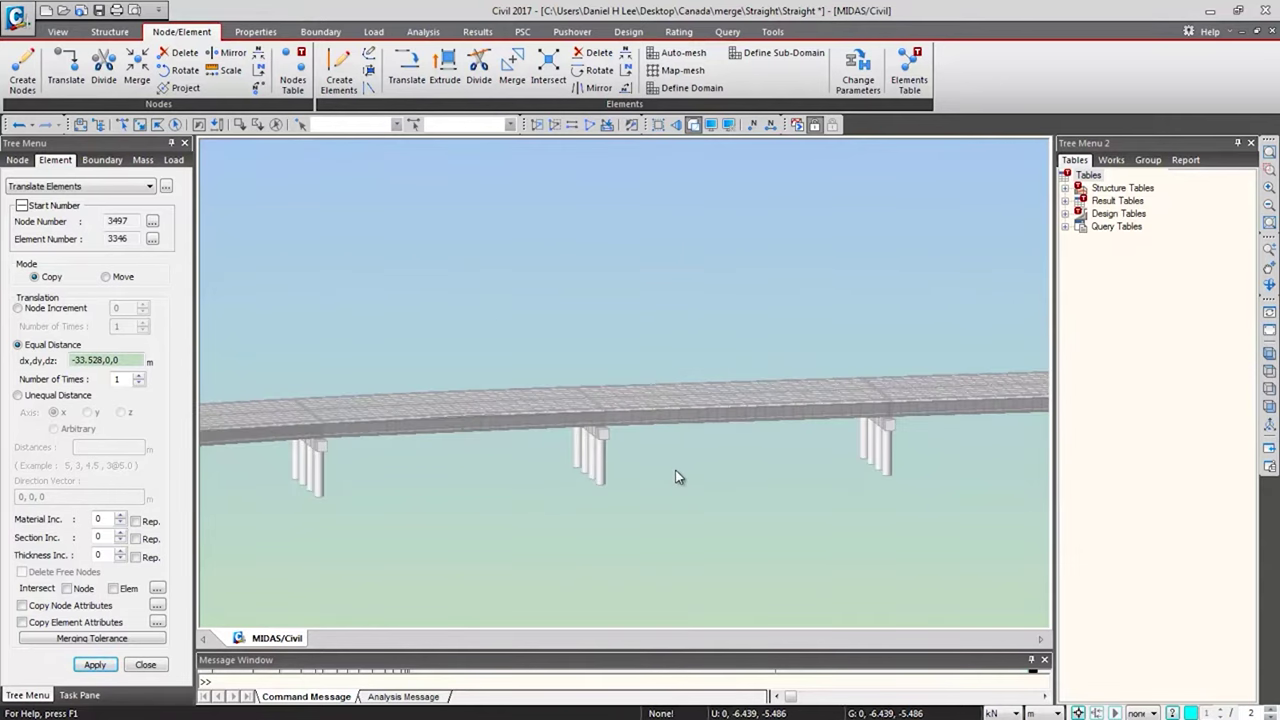
{"action": "mouse_move", "coordinate": [676, 477]}
{"action": "middle_mouse_down"}
{"action": "mouse_move", "coordinate": [699, 463]}
{"action": "mouse_move", "coordinate": [744, 476]}
{"action": "mouse_move", "coordinate": [671, 463]}
{"action": "mouse_move", "coordinate": [677, 482]}
{"action": "middle_mouse_up"}
{"action": "scroll", "coordinate": [670, 480], "scroll_direction": "down", "scroll_amount": 5}
{"action": "middle_click_drag", "start_coordinate": [679, 349], "coordinate": [690, 430]}
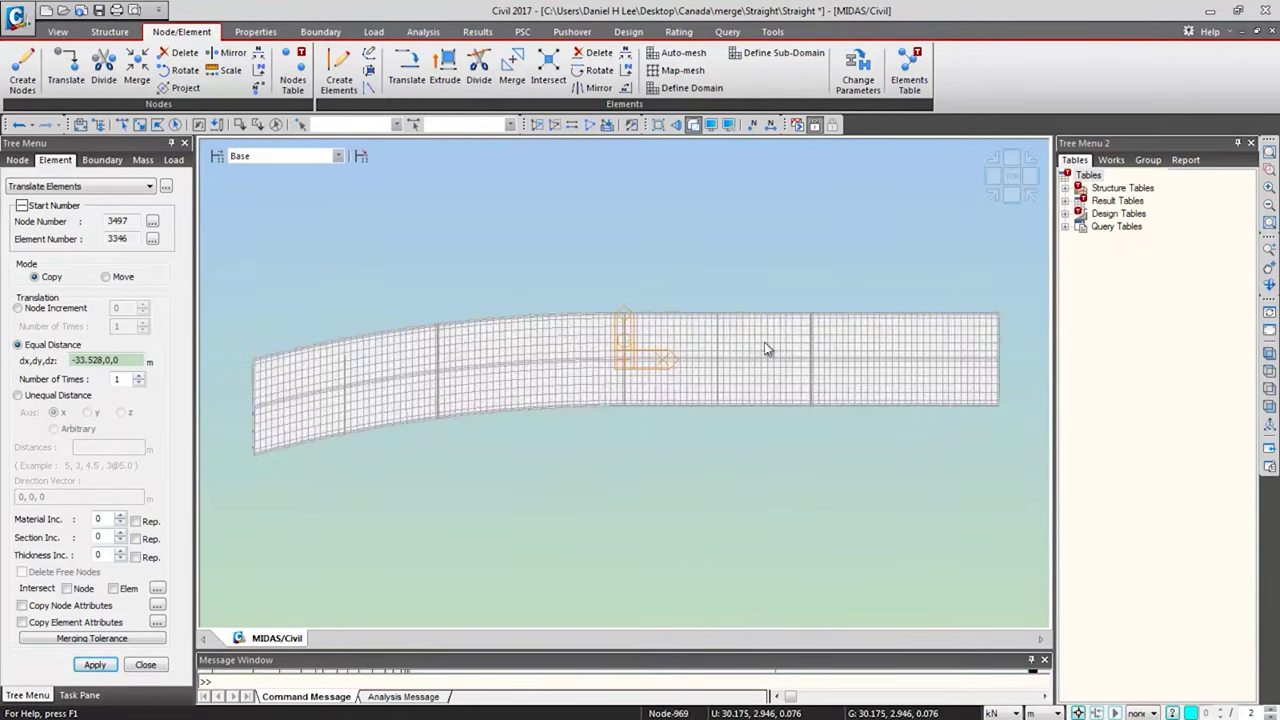
{"action": "left_click", "coordinate": [145, 664]}
{"action": "middle_click_drag", "start_coordinate": [507, 485], "coordinate": [797, 372]}
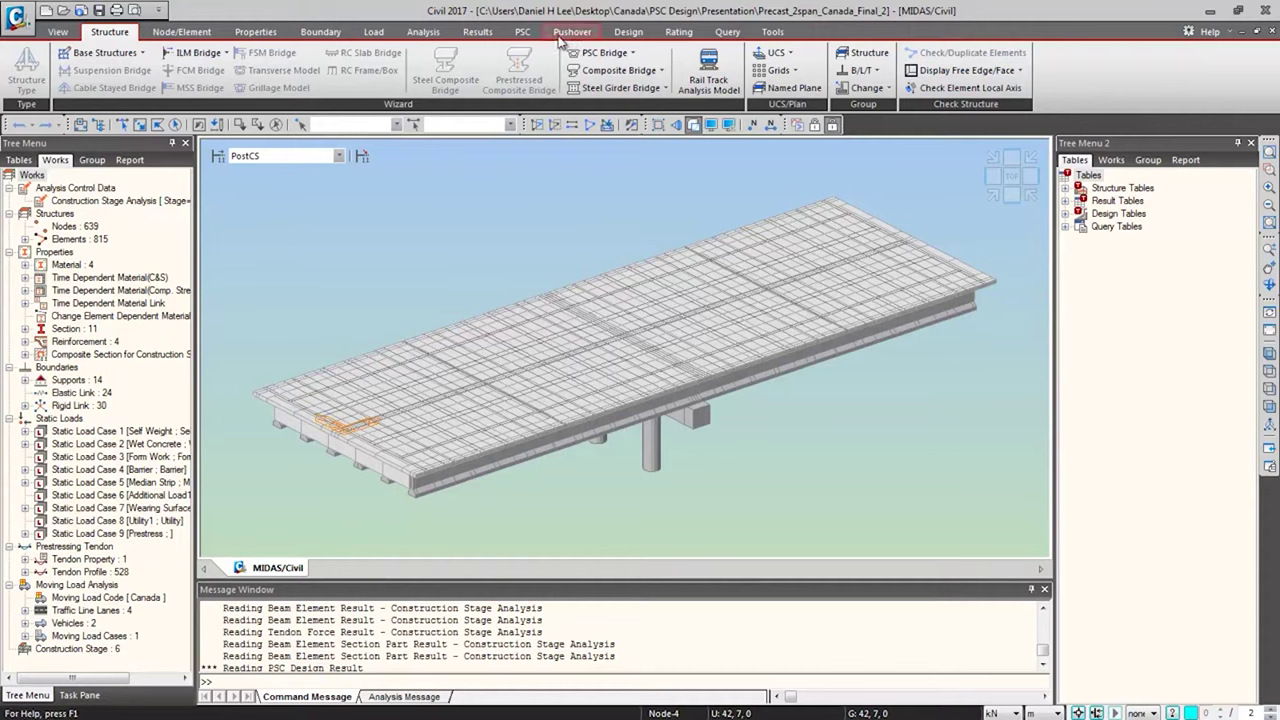
Step: Return the two-span precast model to preprocessing mode and load Precast_2span_Canada.wzd into the prestressed composite girder bridge wizard
{"action": "left_click", "coordinate": [521, 35]}
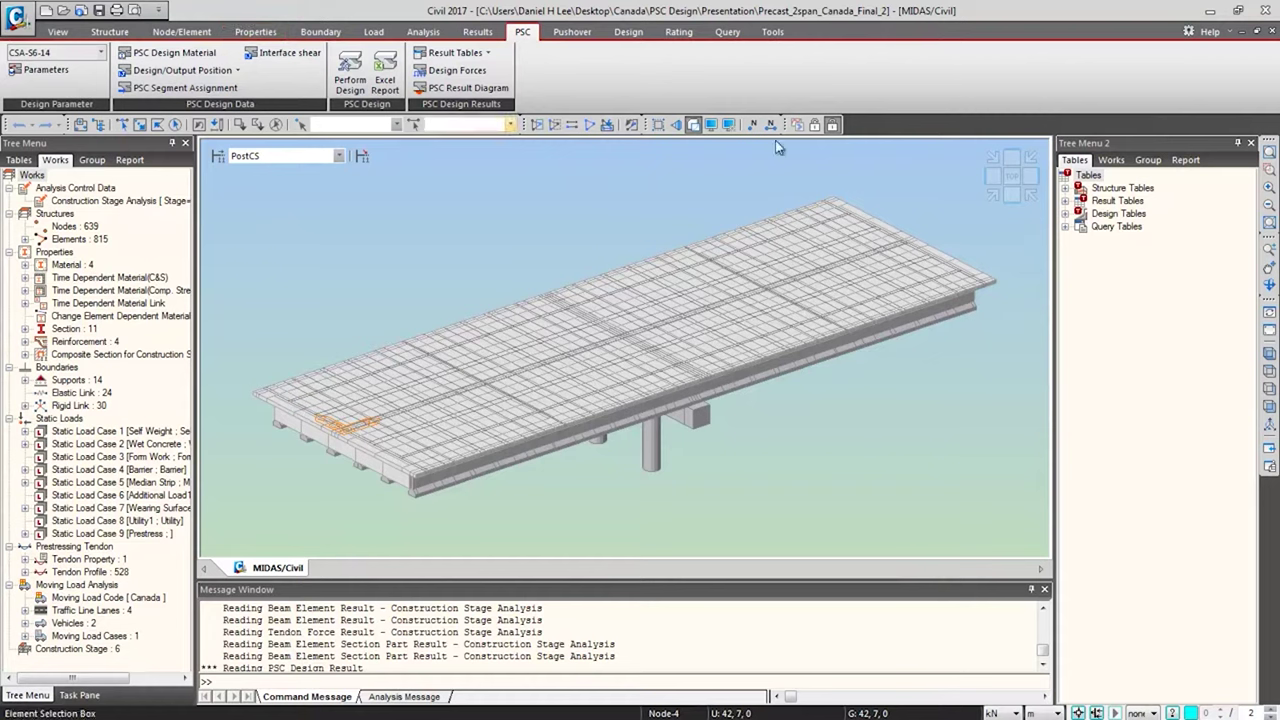
{"action": "left_click", "coordinate": [814, 127]}
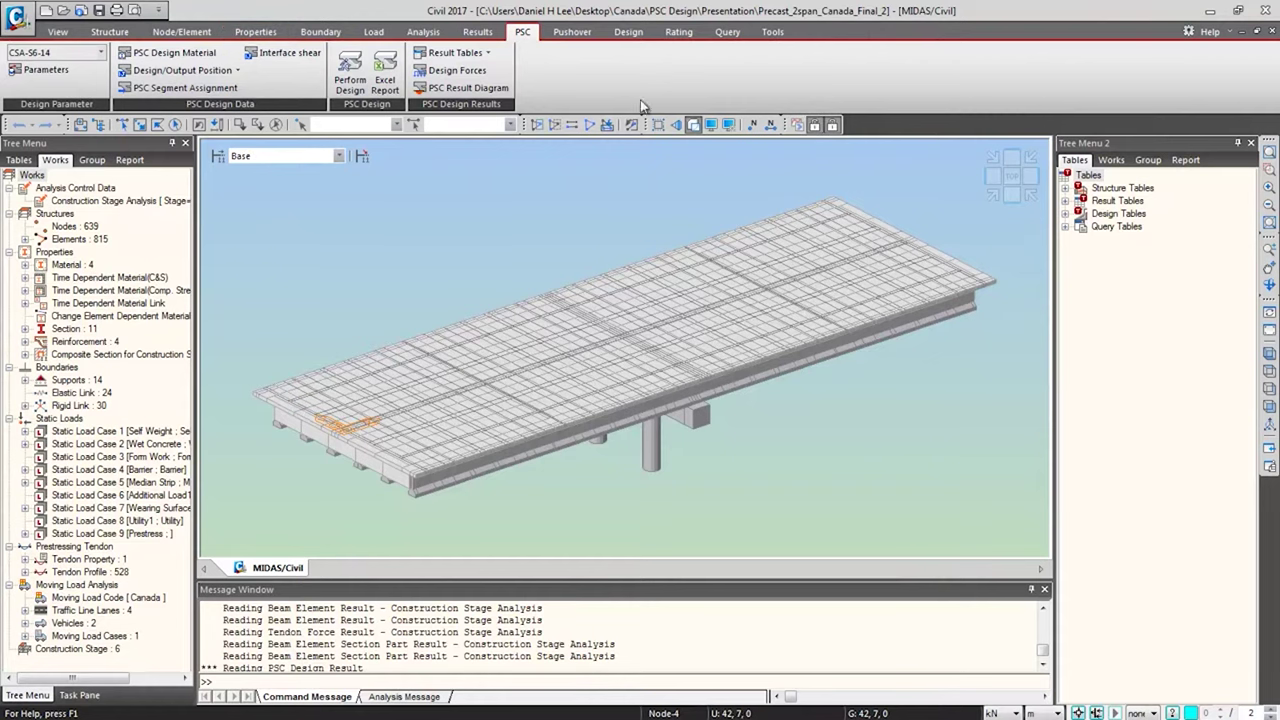
{"action": "left_click", "coordinate": [140, 33]}
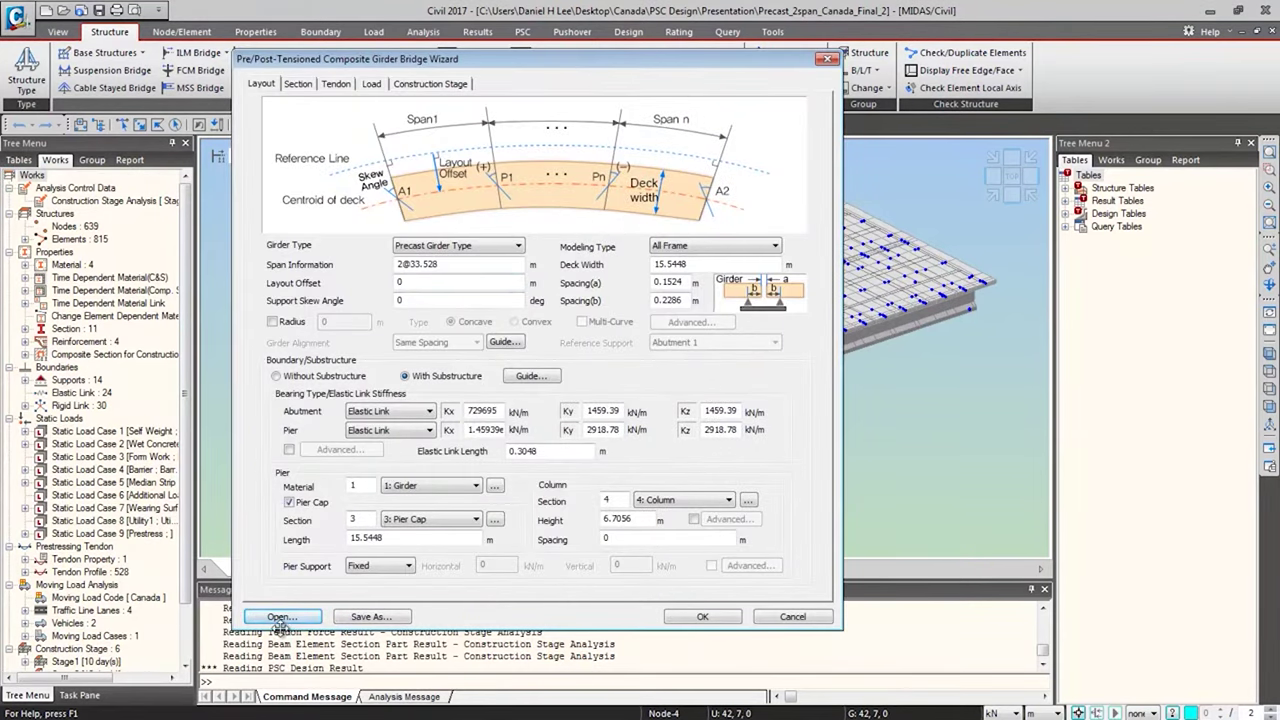
{"action": "left_click", "coordinate": [281, 617]}
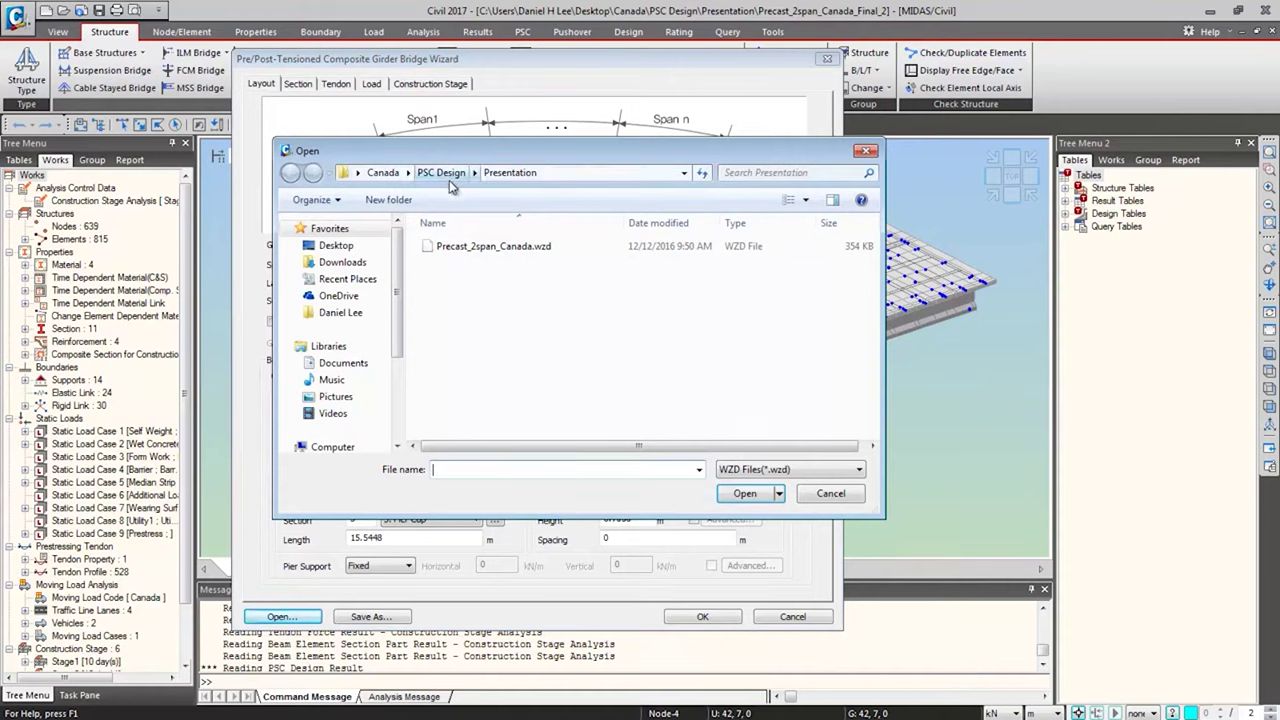
{"action": "double_click", "coordinate": [456, 252]}
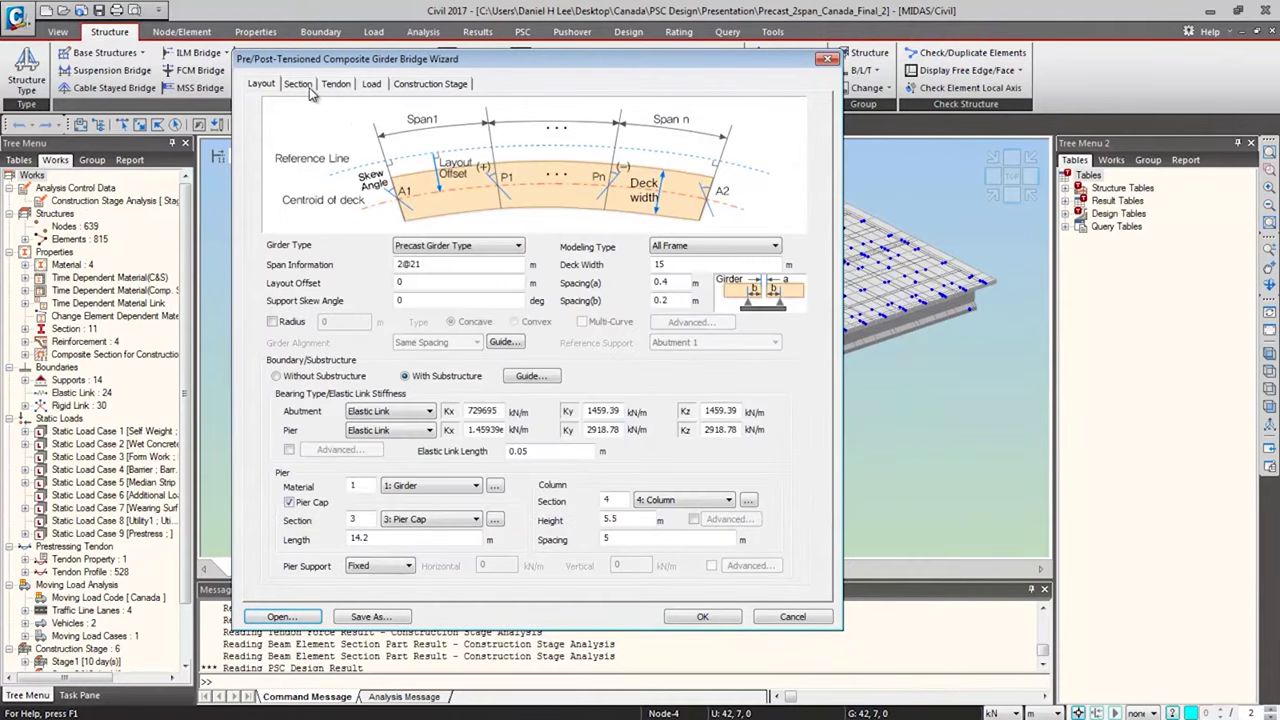
Step: Review the wizard's section, tendon, dead load and vehicle settings, and close the wizard without generating a model
{"action": "left_click", "coordinate": [309, 87]}
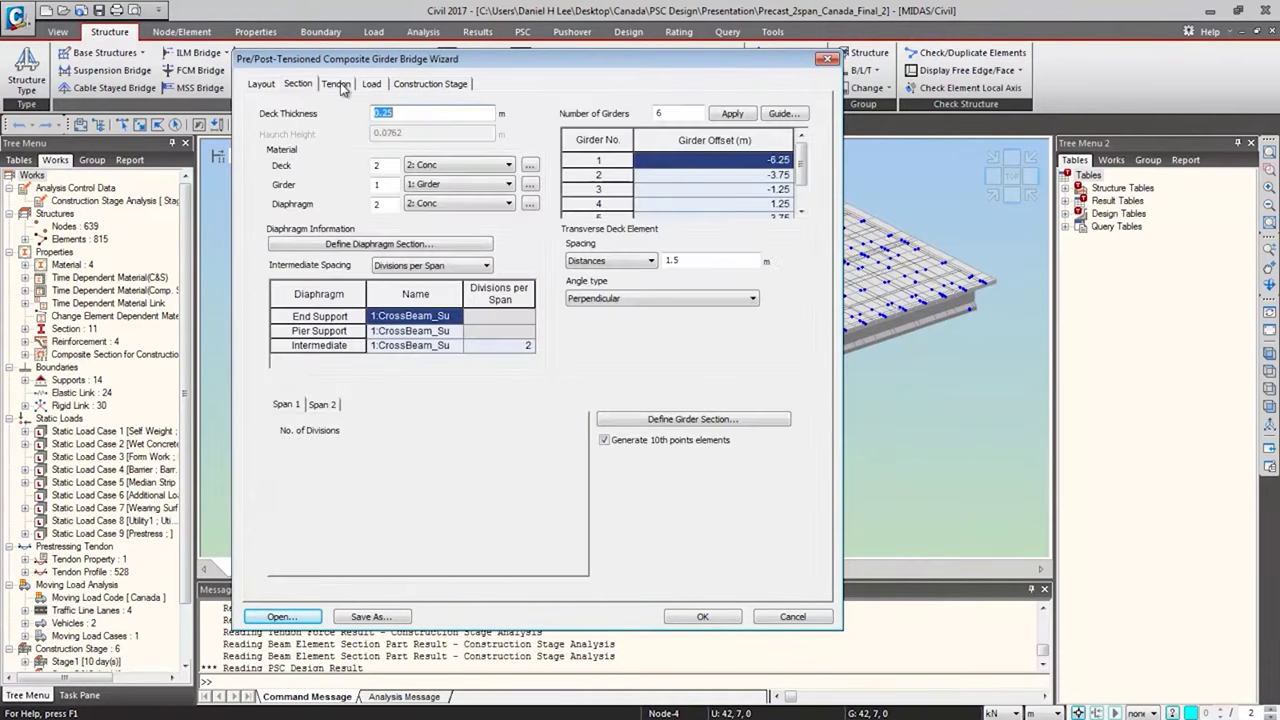
{"action": "left_click", "coordinate": [340, 85]}
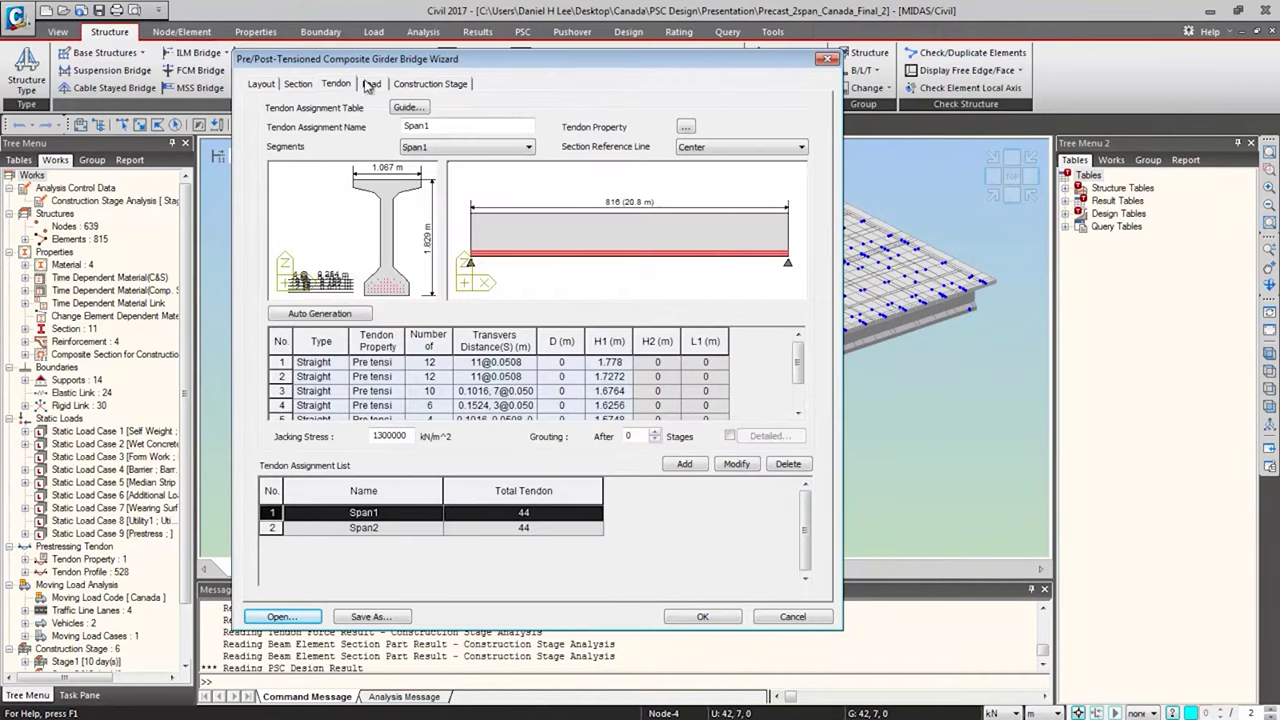
{"action": "left_click", "coordinate": [371, 84]}
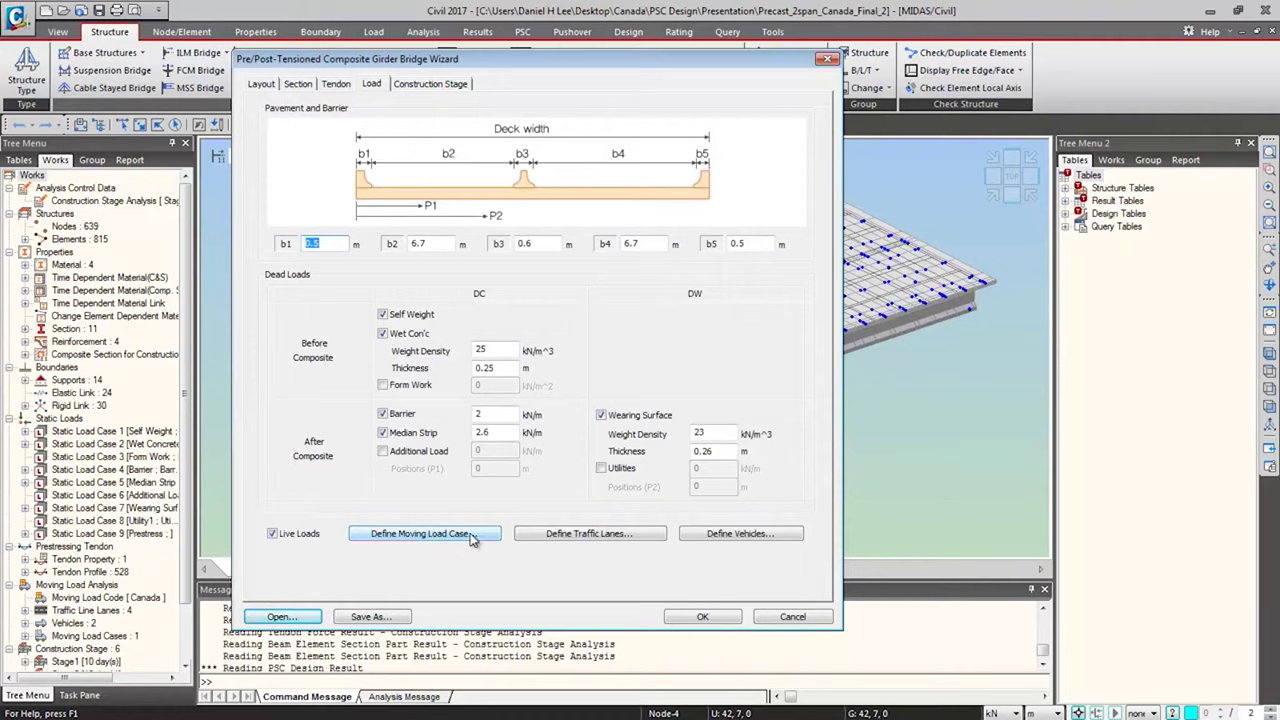
{"action": "left_click", "coordinate": [719, 536]}
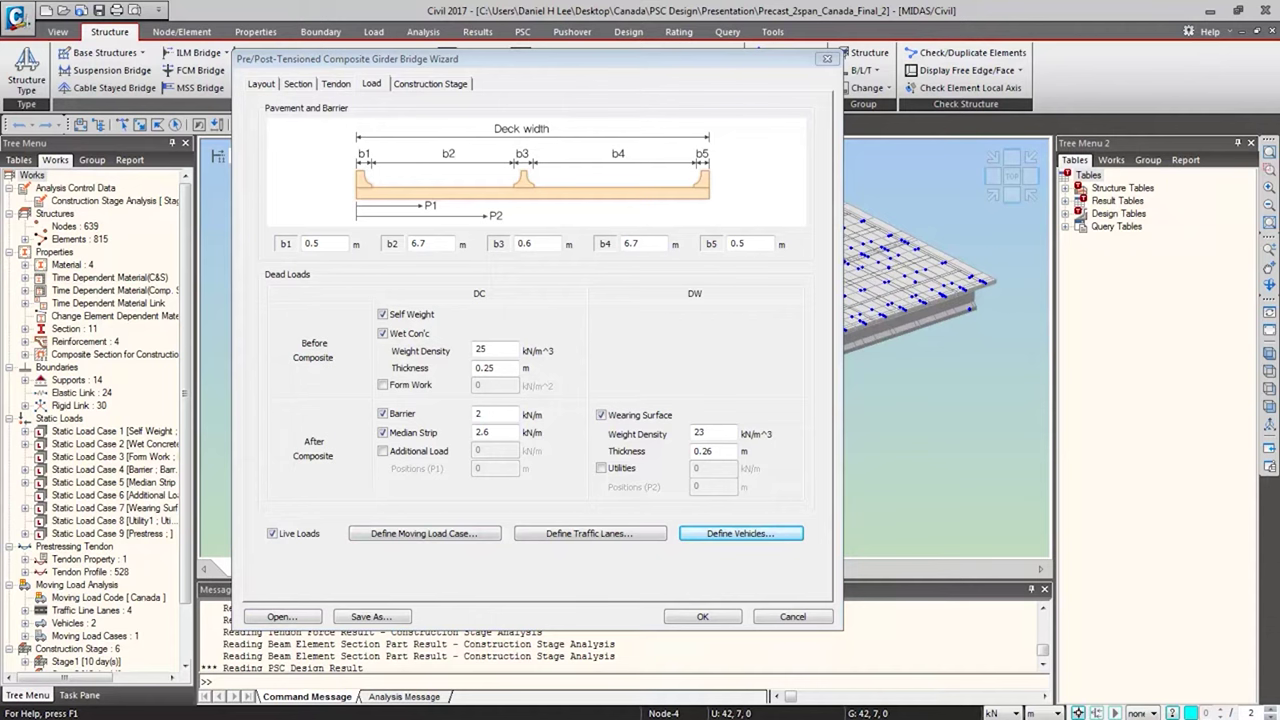
{"action": "left_click", "coordinate": [798, 620]}
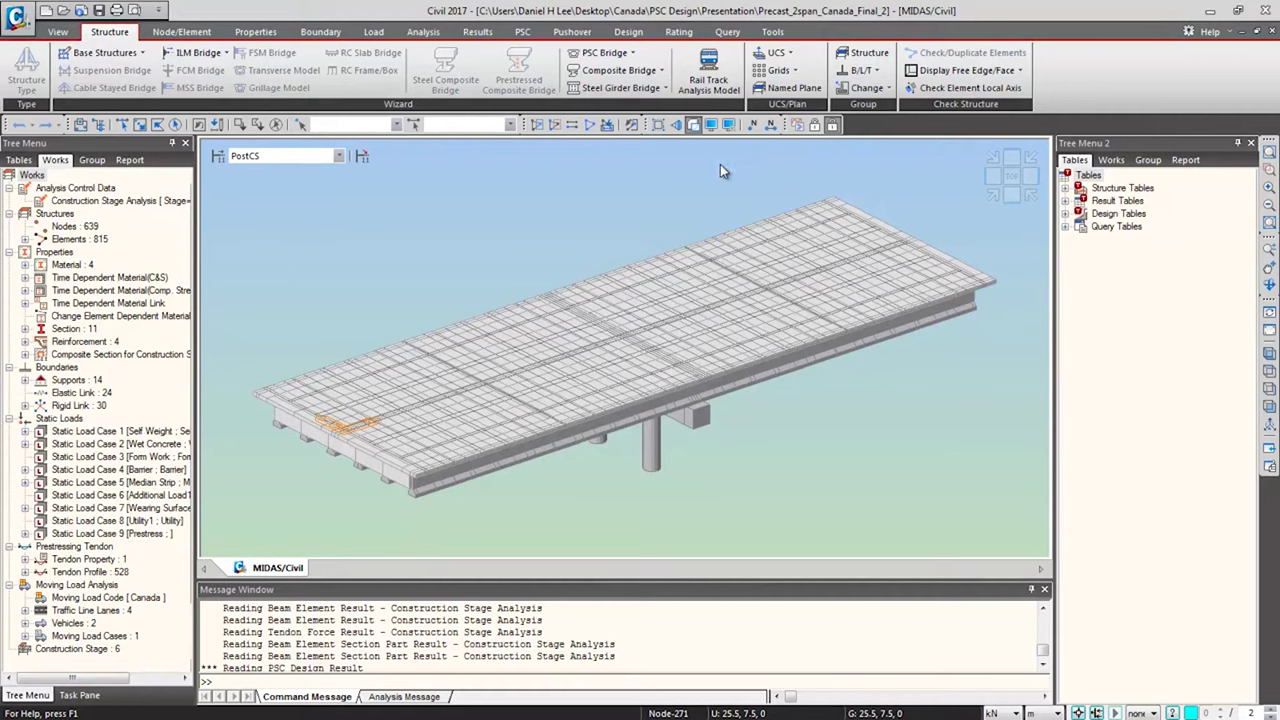
Step: Return the bridge model to preprocessing mode and bring up the material and section property commands
{"action": "left_click", "coordinate": [815, 124]}
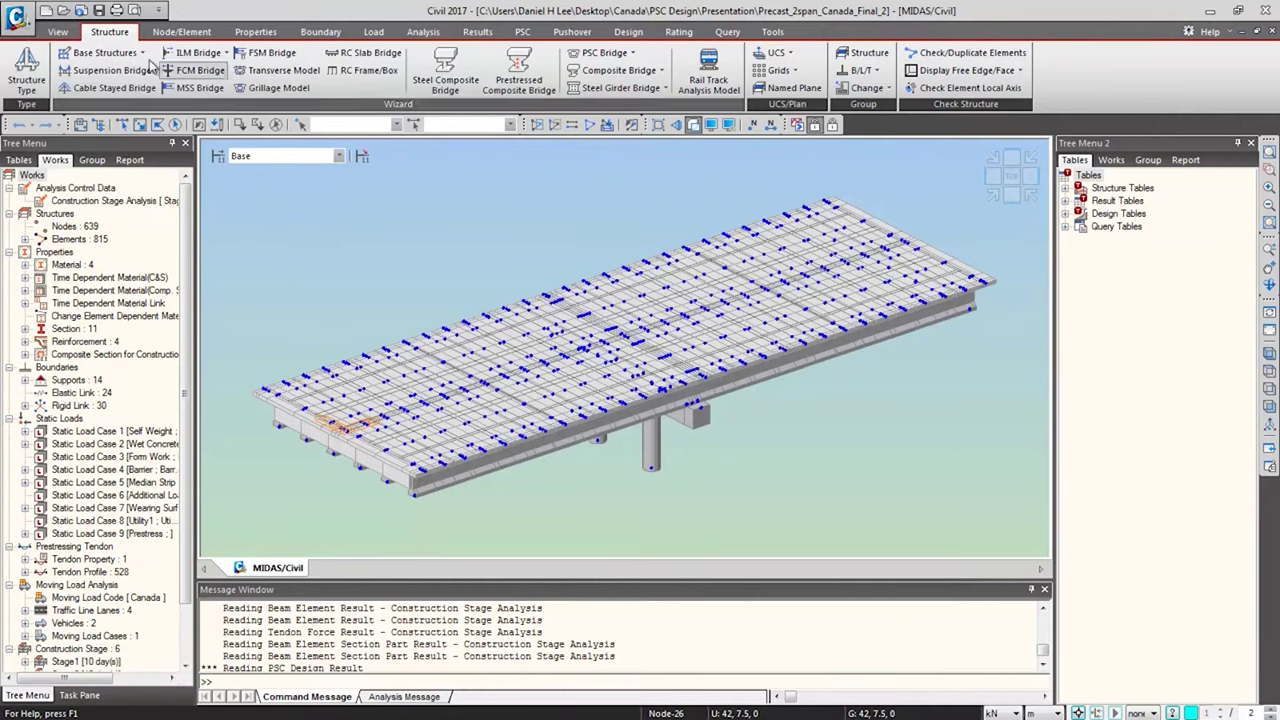
{"action": "left_click", "coordinate": [68, 32]}
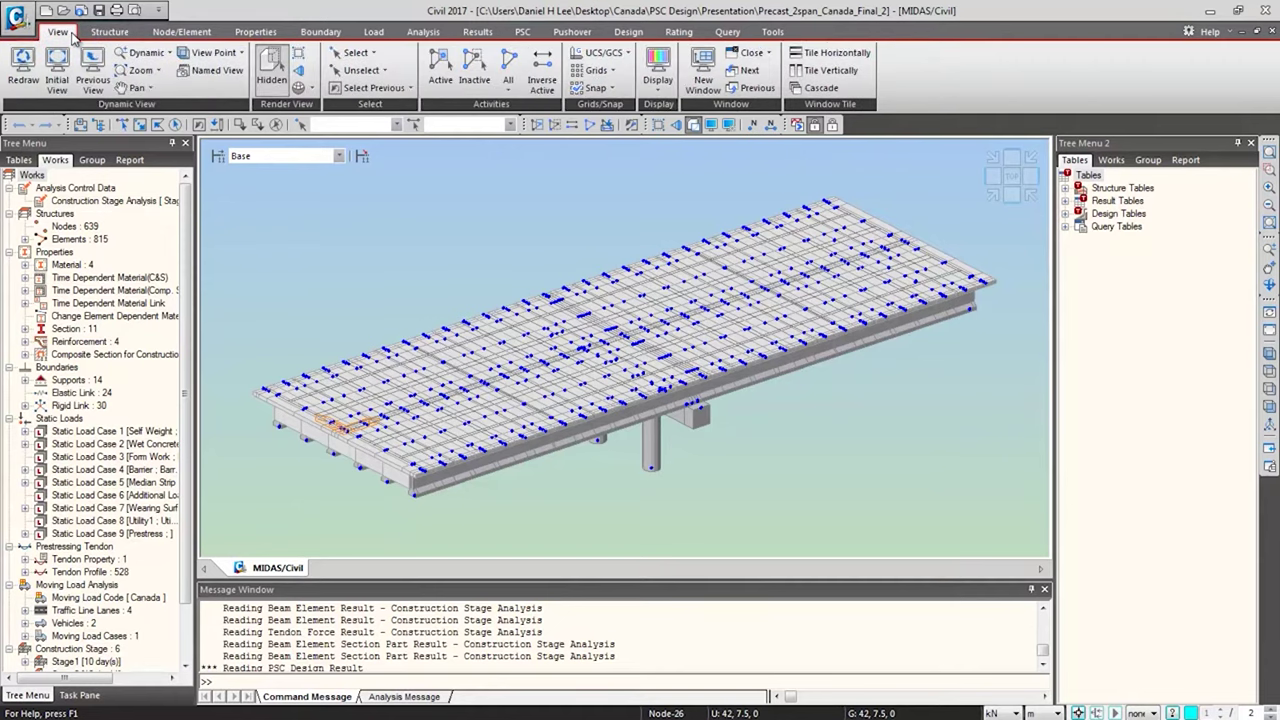
{"action": "left_click", "coordinate": [181, 32]}
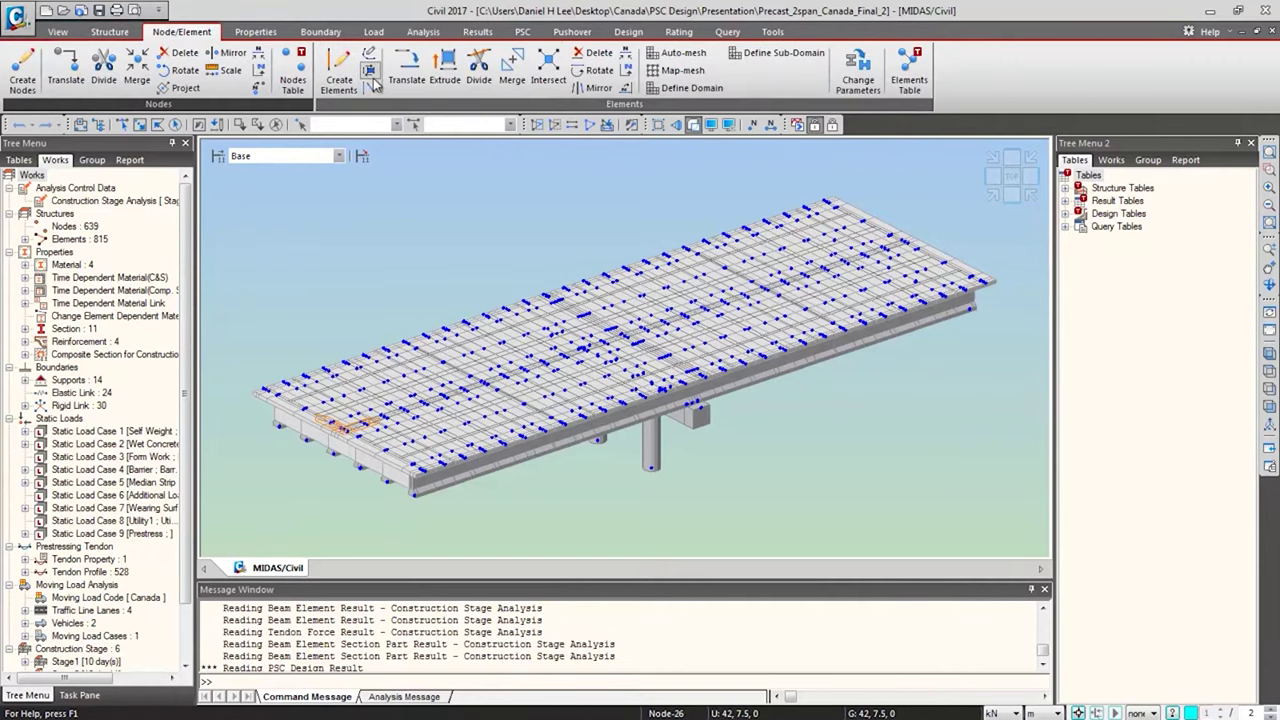
{"action": "left_click", "coordinate": [268, 33]}
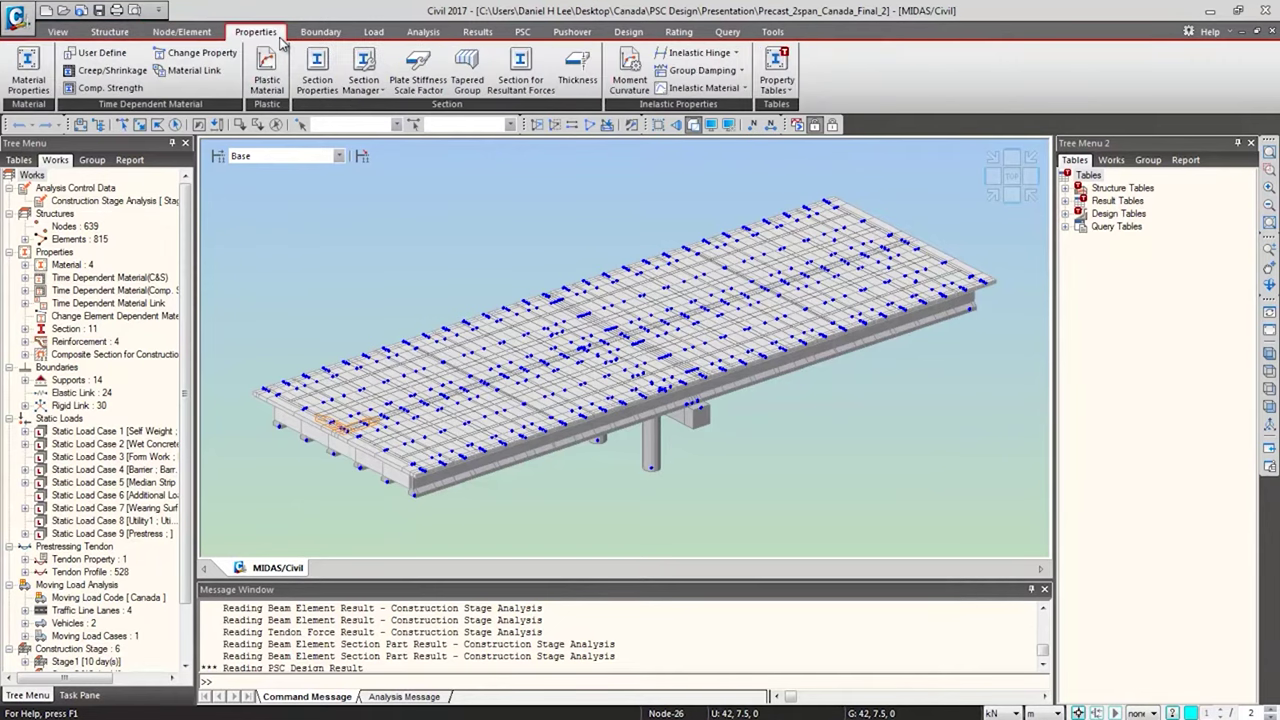
Step: Examine the CEB-FIP(2010) creep and shrinkage definition of C40 C&S, and close it without making changes
{"action": "left_click", "coordinate": [112, 71]}
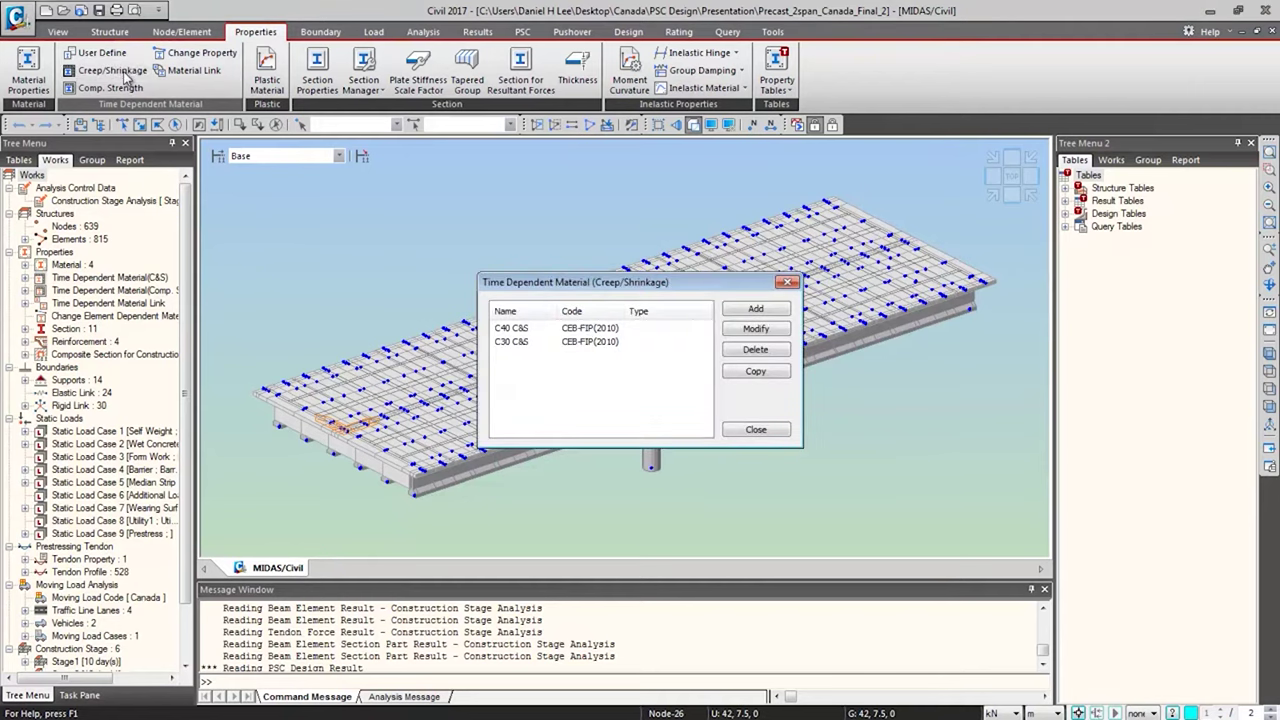
{"action": "left_click", "coordinate": [562, 330]}
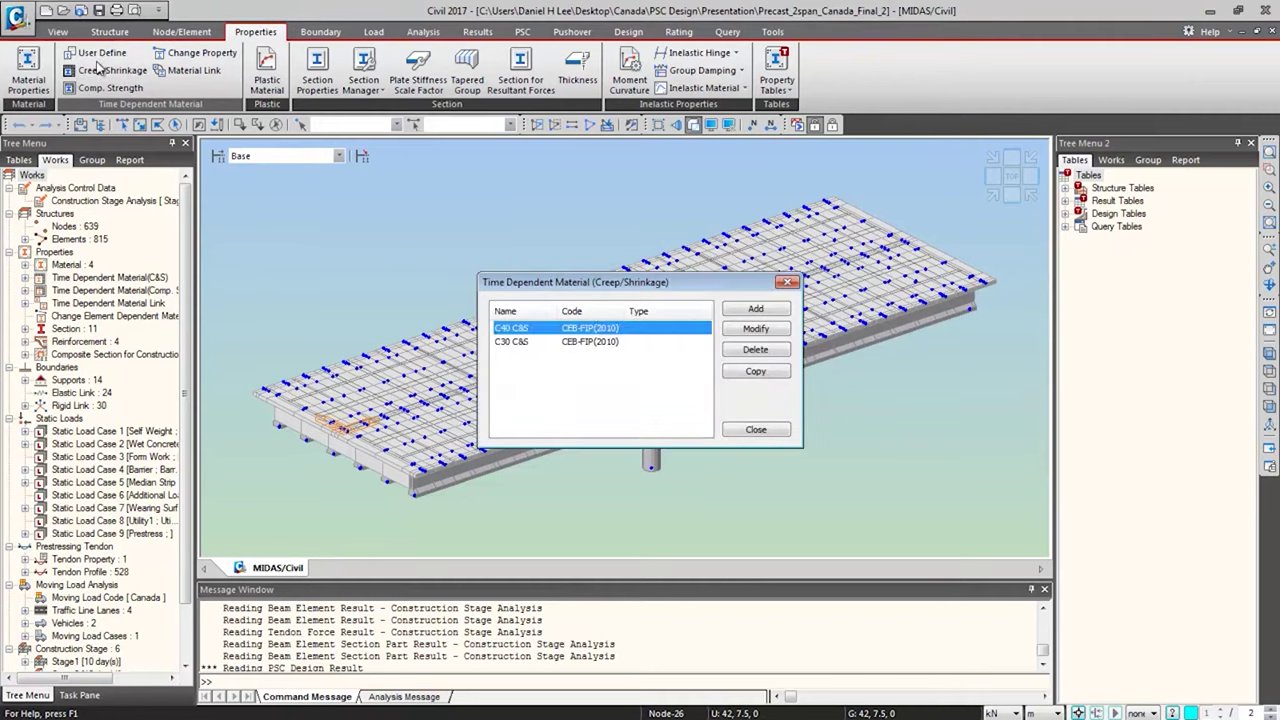
{"action": "left_click", "coordinate": [754, 331]}
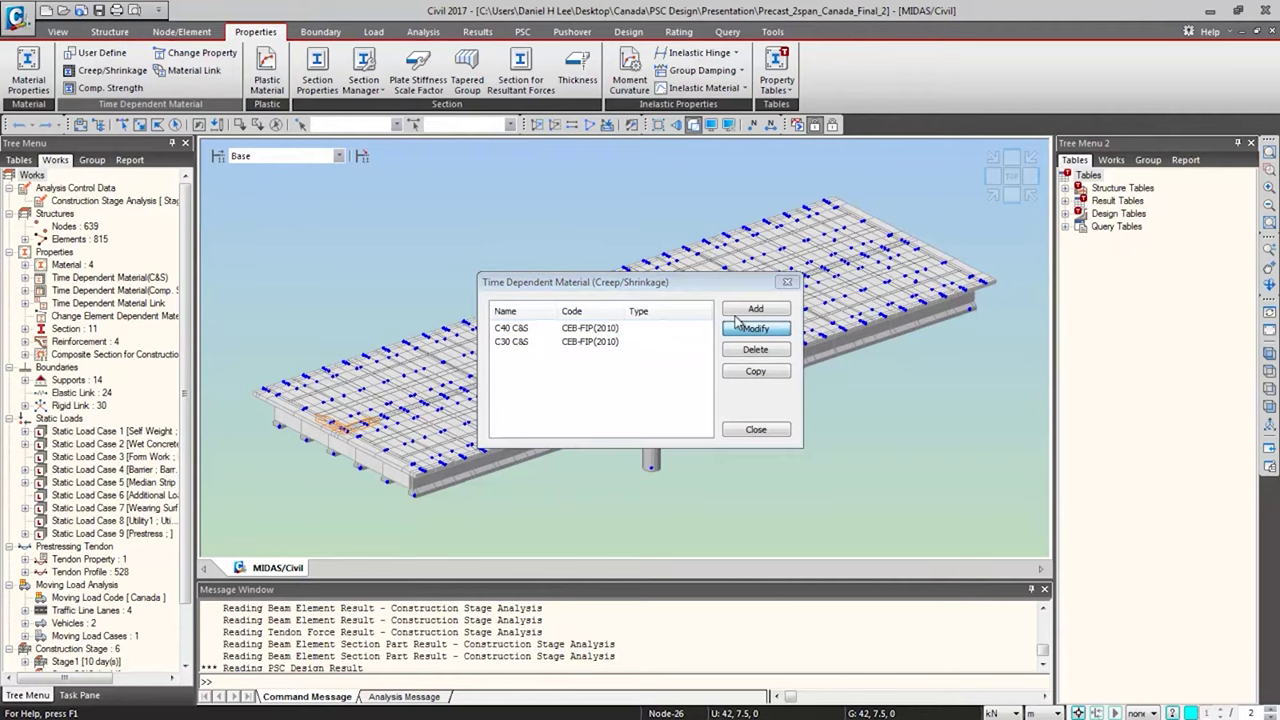
{"action": "left_click_drag", "start_coordinate": [582, 215], "coordinate": [872, 264]}
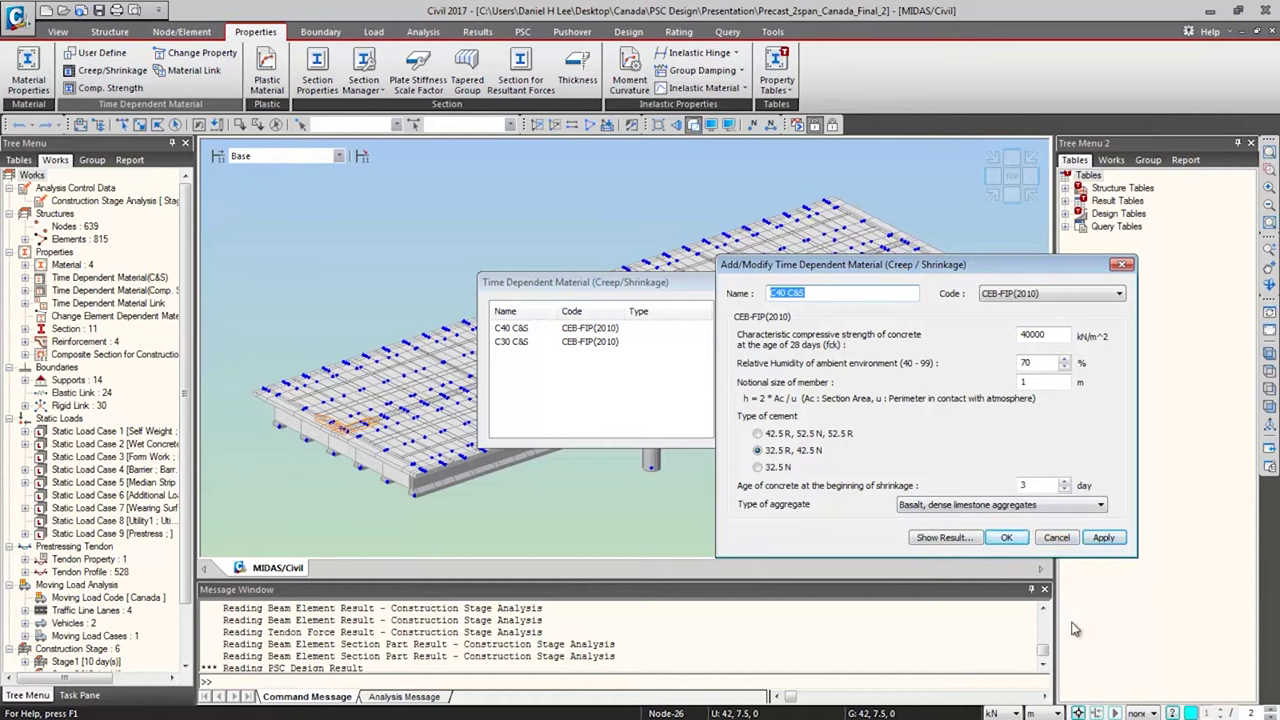
{"action": "left_click", "coordinate": [1056, 538]}
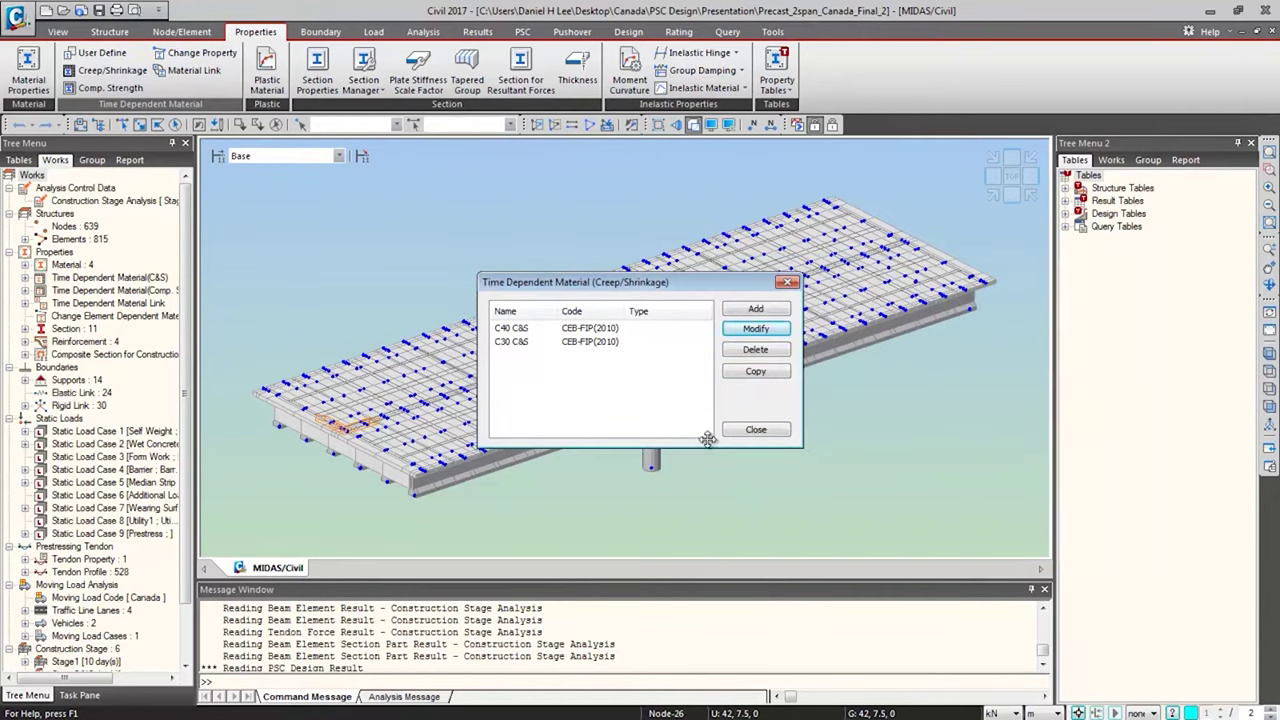
{"action": "left_click", "coordinate": [764, 430]}
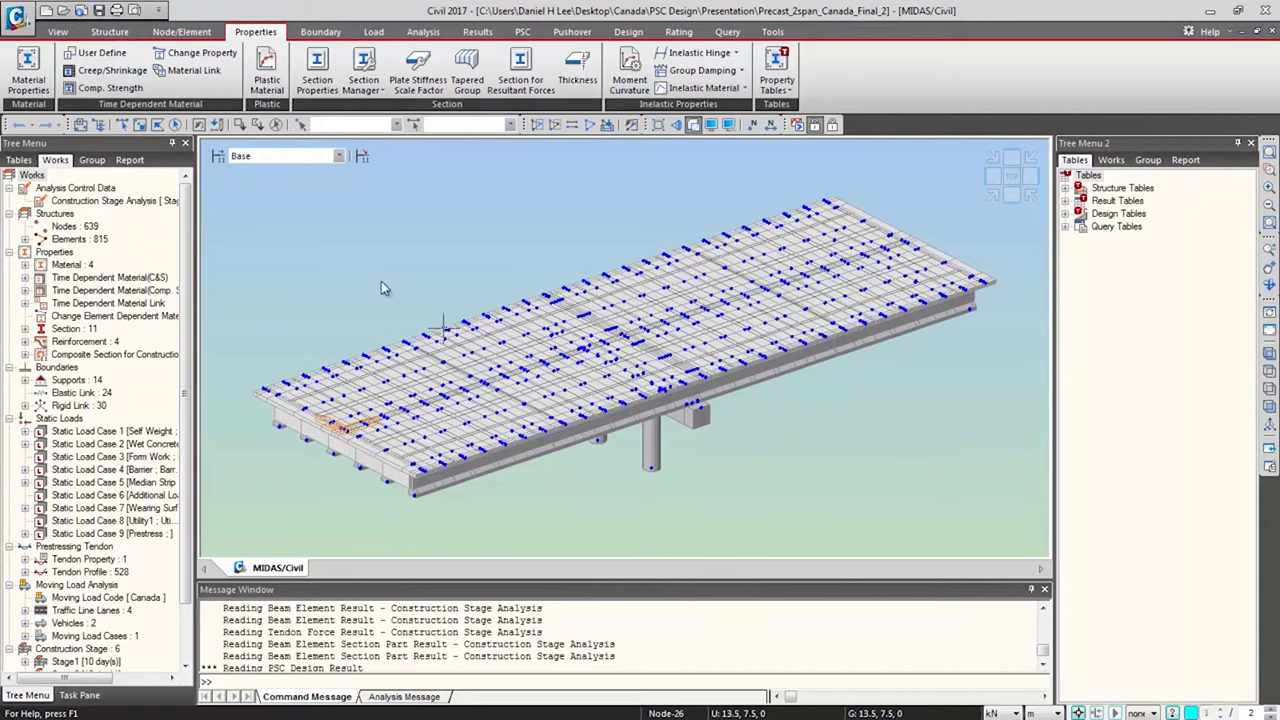
Step: Examine the time-dependent compressive strength definition and curve of C40, and close the definitions
{"action": "left_click", "coordinate": [110, 87]}
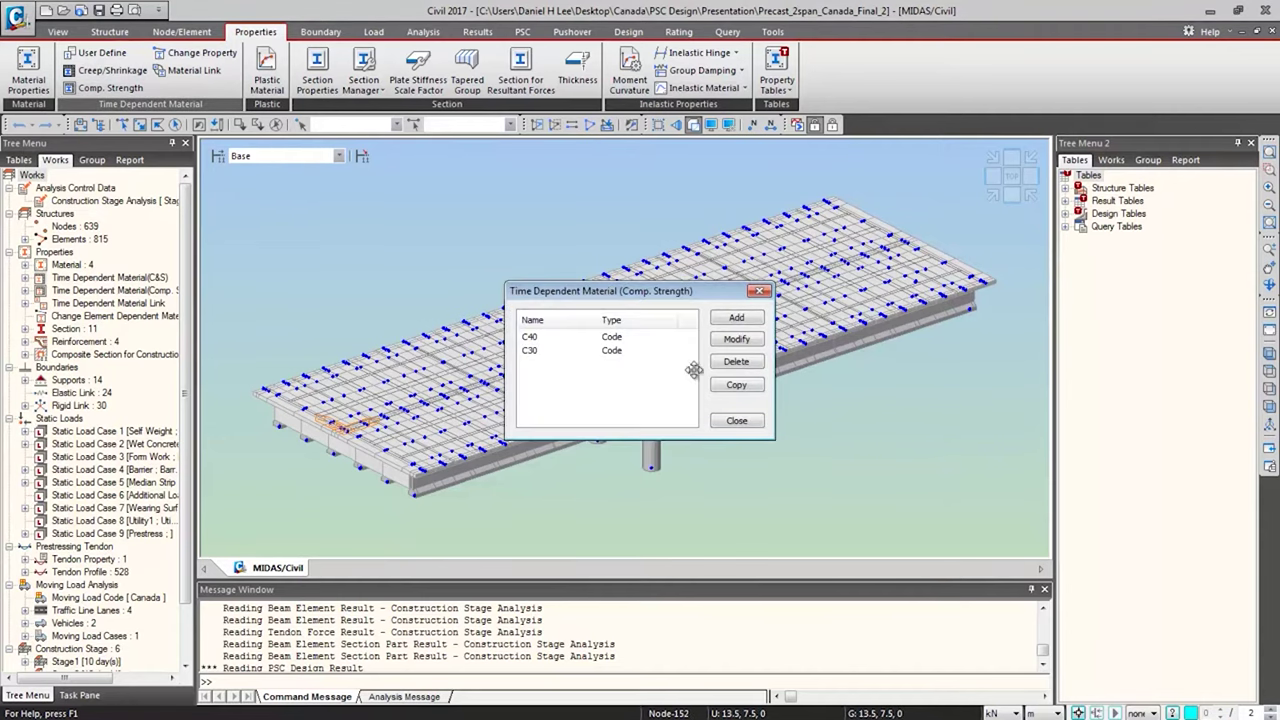
{"action": "left_click", "coordinate": [674, 338]}
{"action": "left_click", "coordinate": [742, 340]}
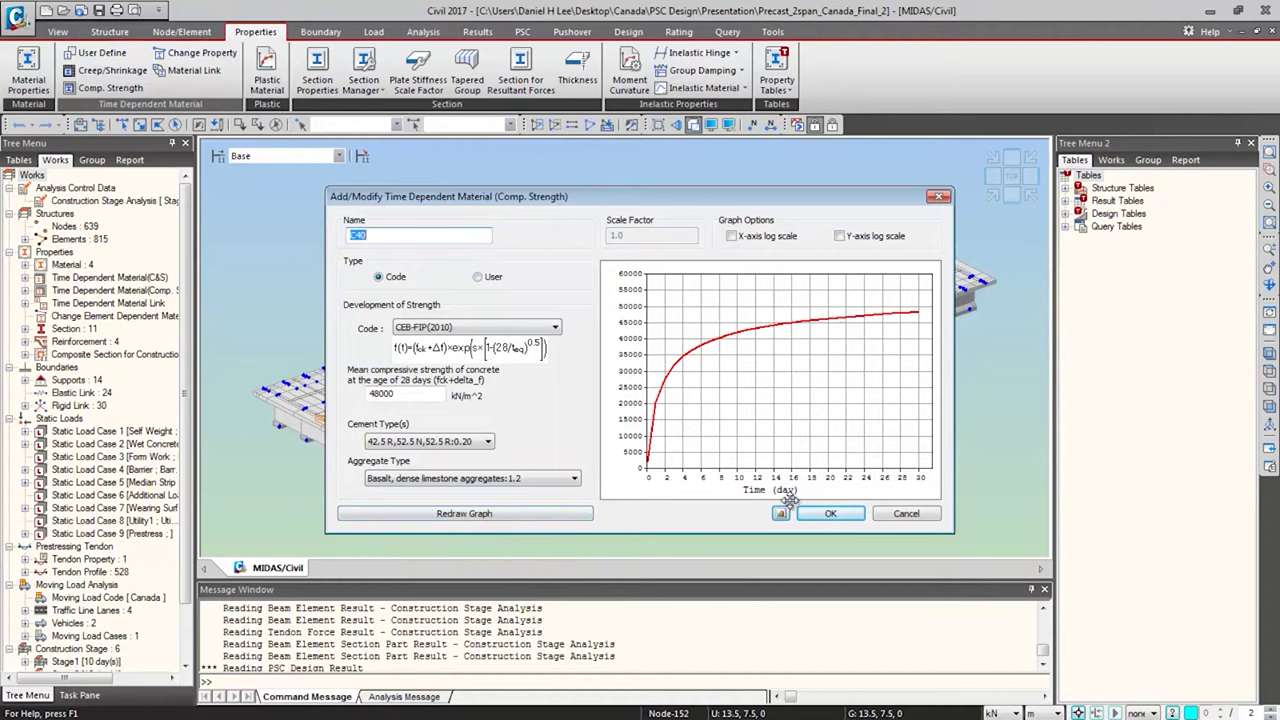
{"action": "left_click", "coordinate": [853, 515]}
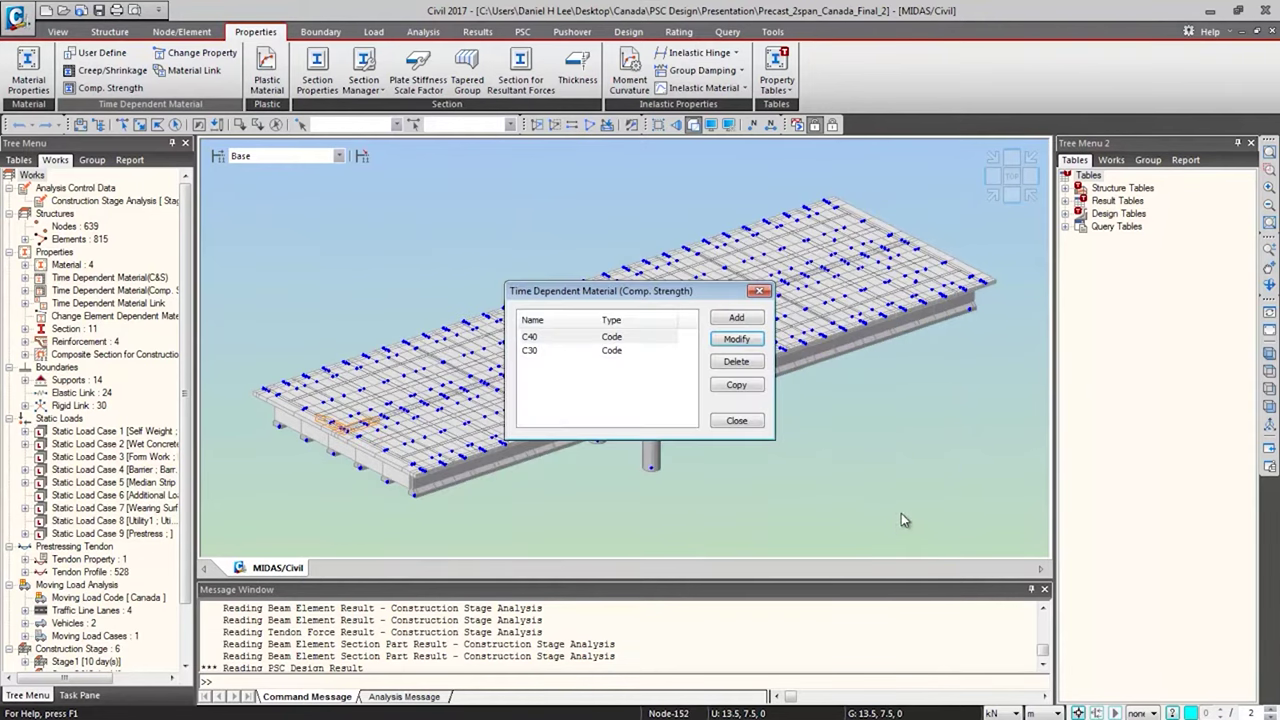
{"action": "left_click", "coordinate": [740, 422]}
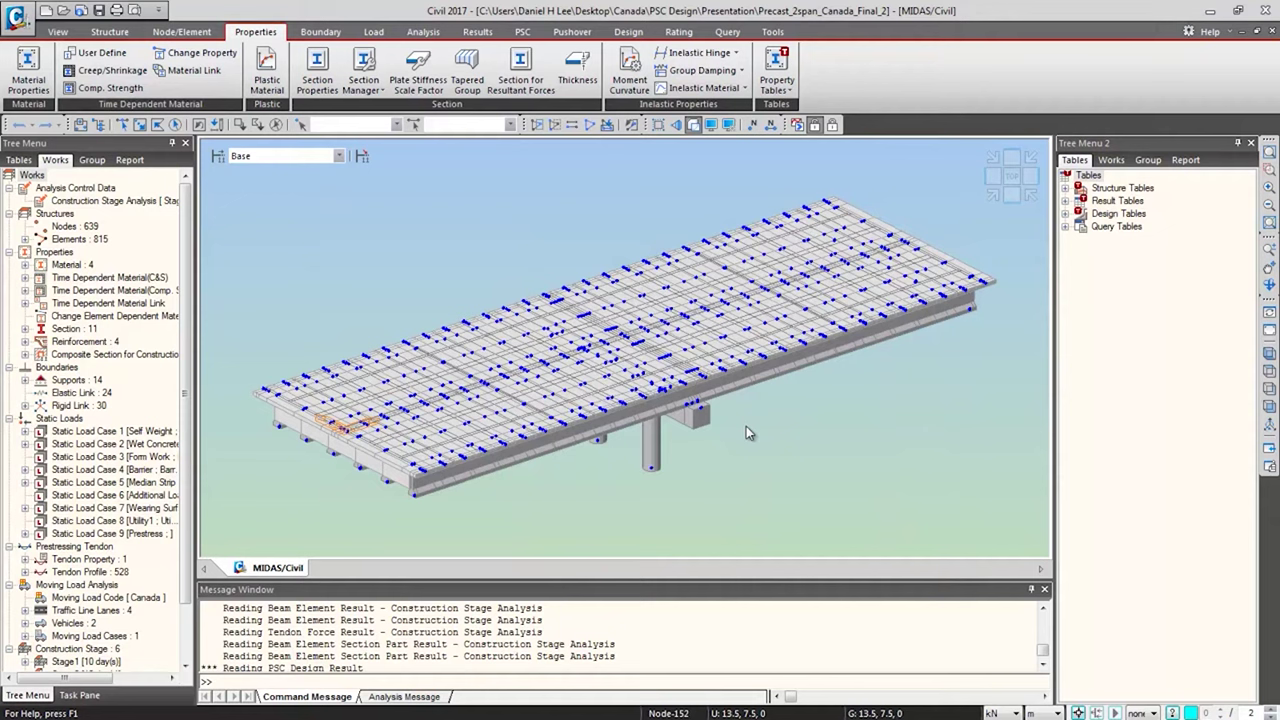
Step: Check the notional size of member options for changing the element dependent material property
{"action": "left_click", "coordinate": [203, 53]}
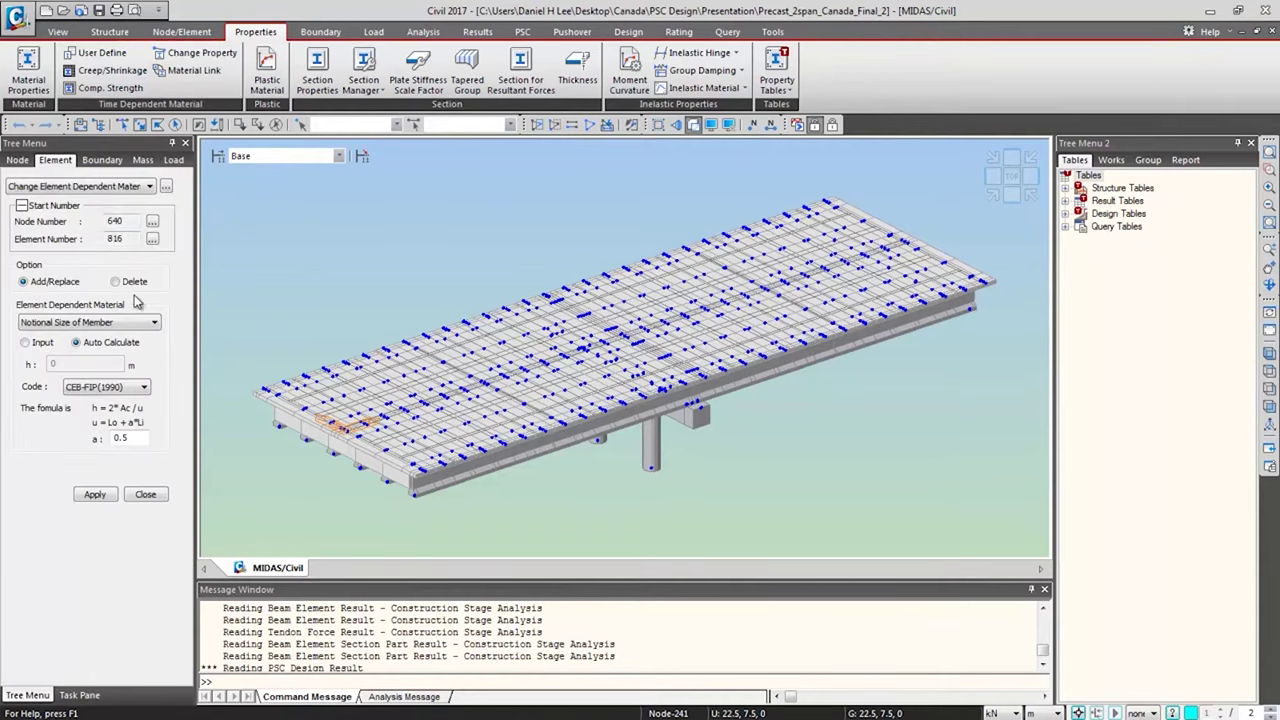
{"action": "left_click", "coordinate": [116, 319]}
{"action": "left_click", "coordinate": [117, 322]}
Step: Review how the creep/shrinkage and strength definitions are linked to the girder and deck materials, and close the Time Dependent Material Link
{"action": "left_click", "coordinate": [209, 72]}
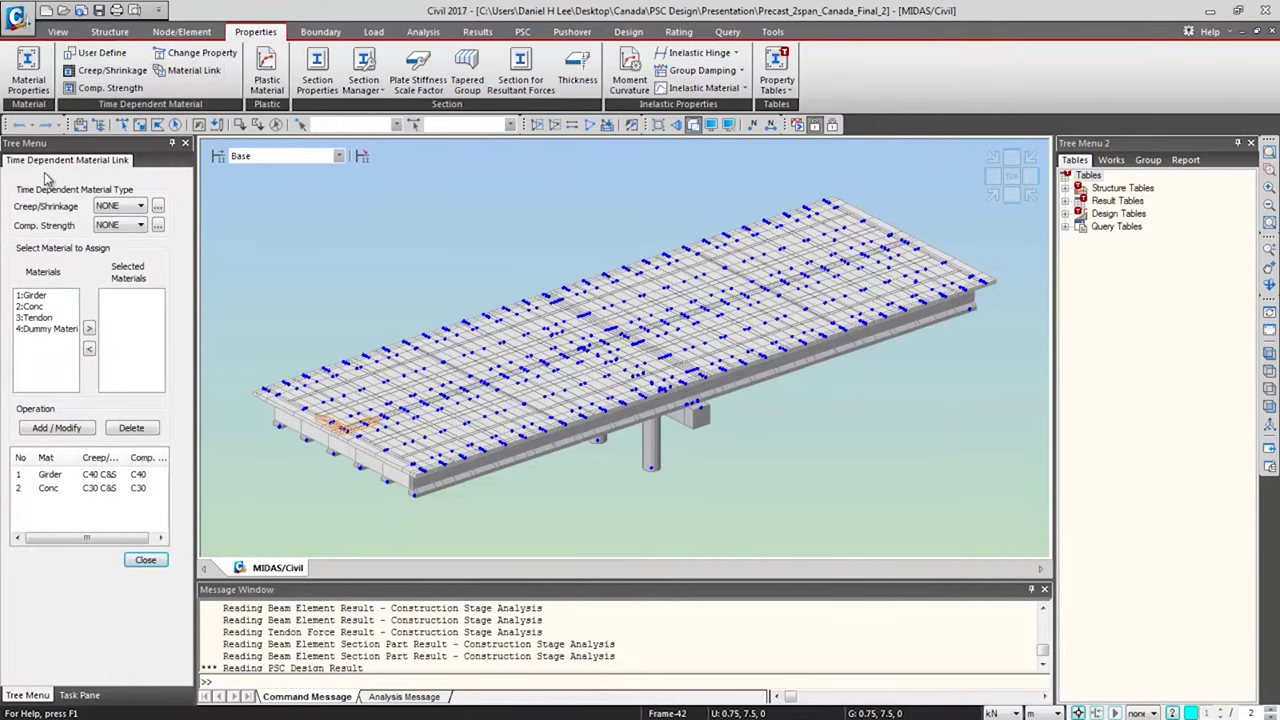
{"action": "left_click", "coordinate": [141, 206]}
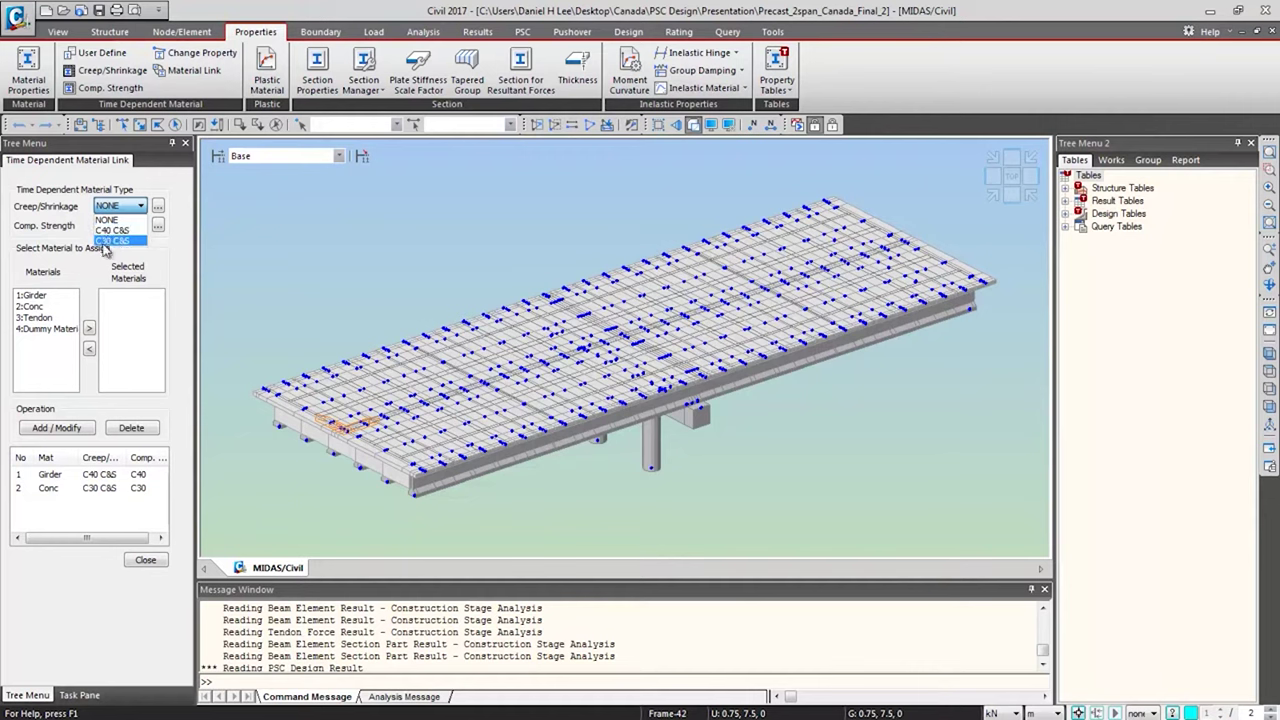
{"action": "left_click", "coordinate": [38, 266]}
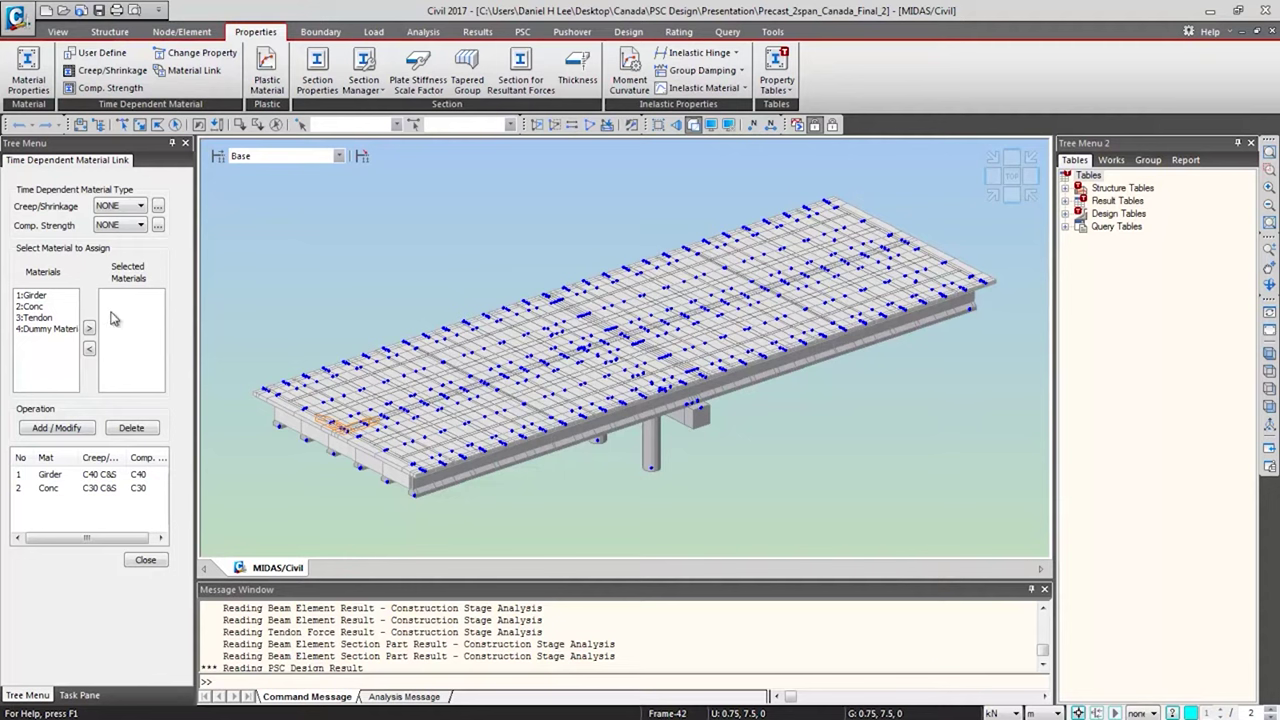
{"action": "left_click", "coordinate": [146, 560]}
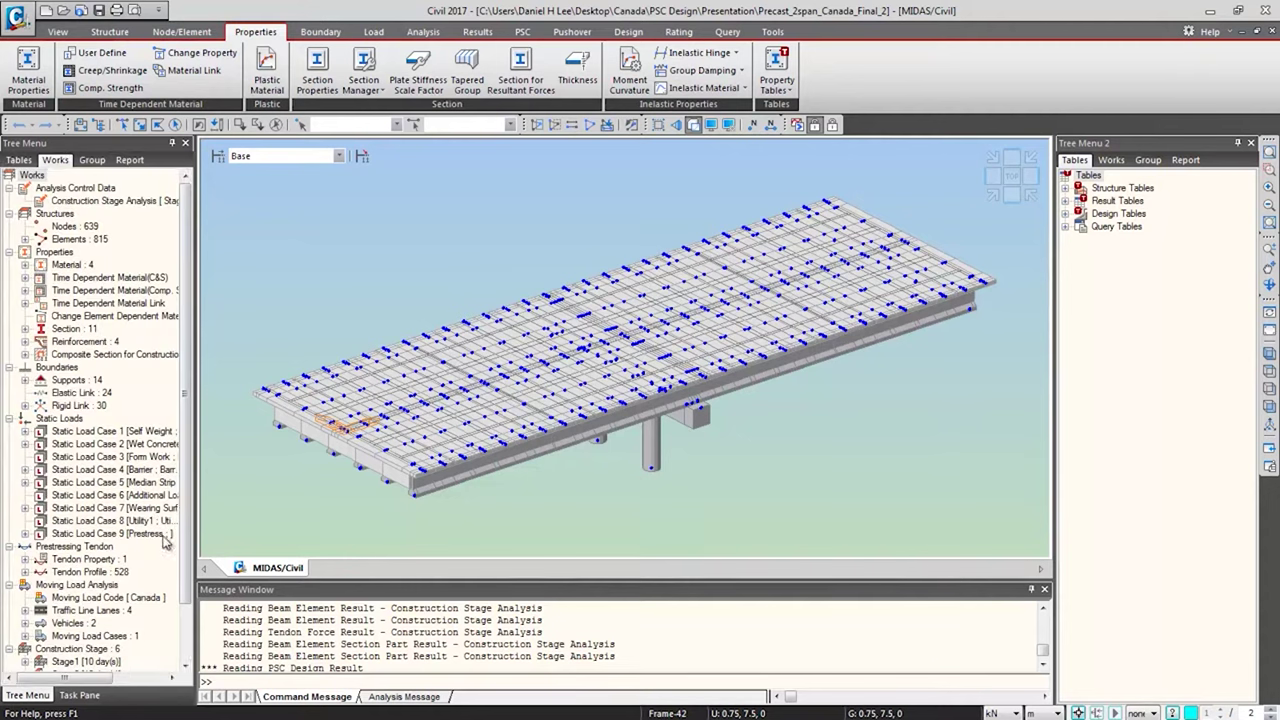
Step: Open the Section Manager's reinforcement mode and compare the longitudinal rebar layouts of the composite precast sections
{"action": "left_click", "coordinate": [368, 85]}
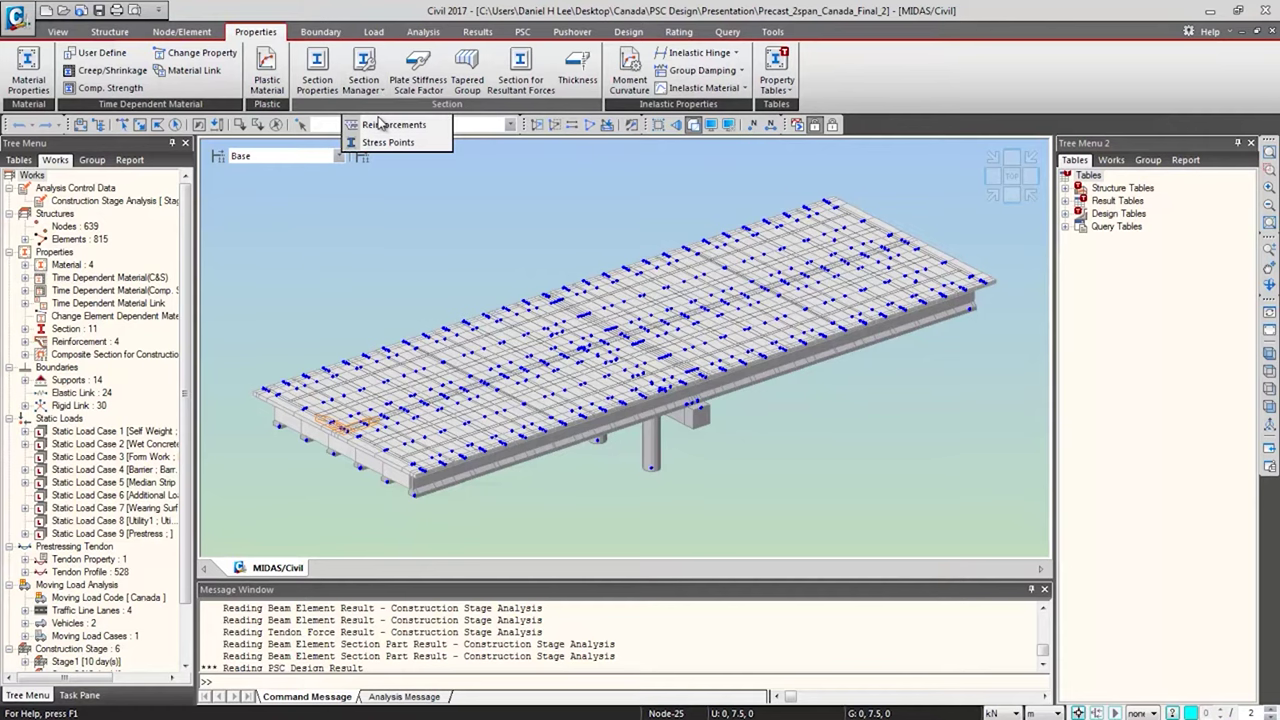
{"action": "left_click", "coordinate": [385, 124]}
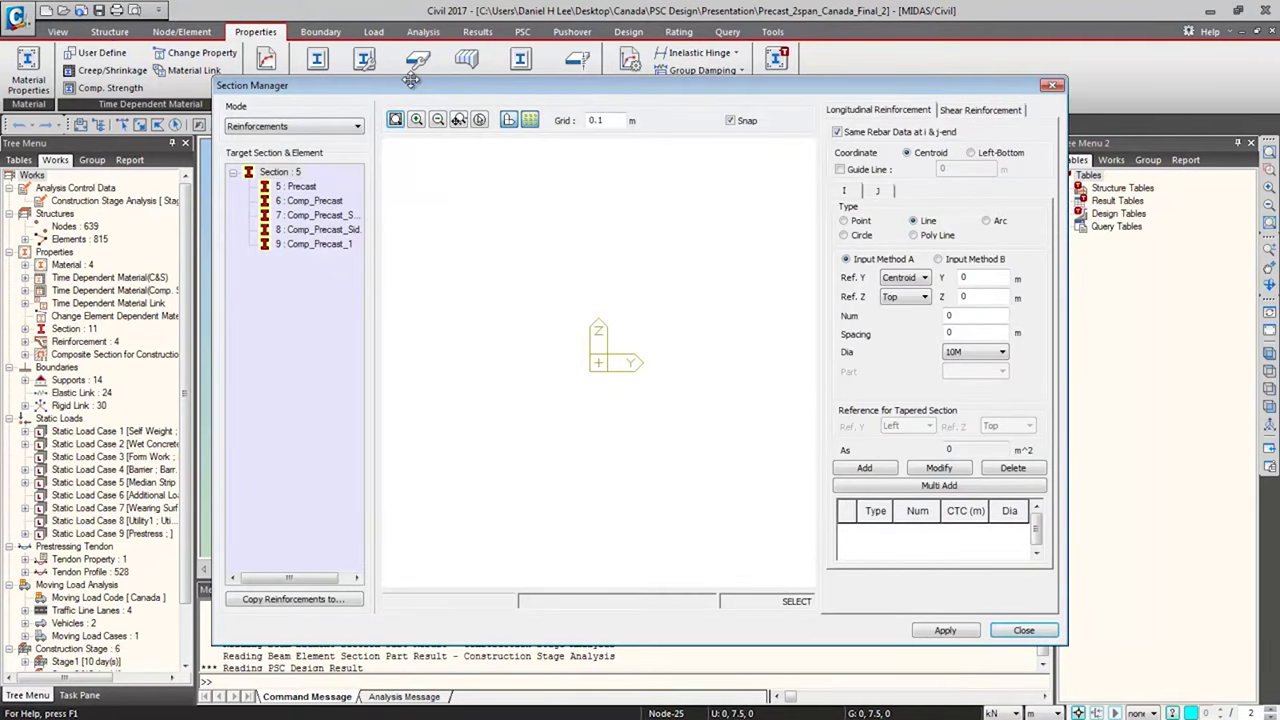
{"action": "left_click_drag", "start_coordinate": [411, 80], "coordinate": [413, 103]}
{"action": "left_click", "coordinate": [328, 238]}
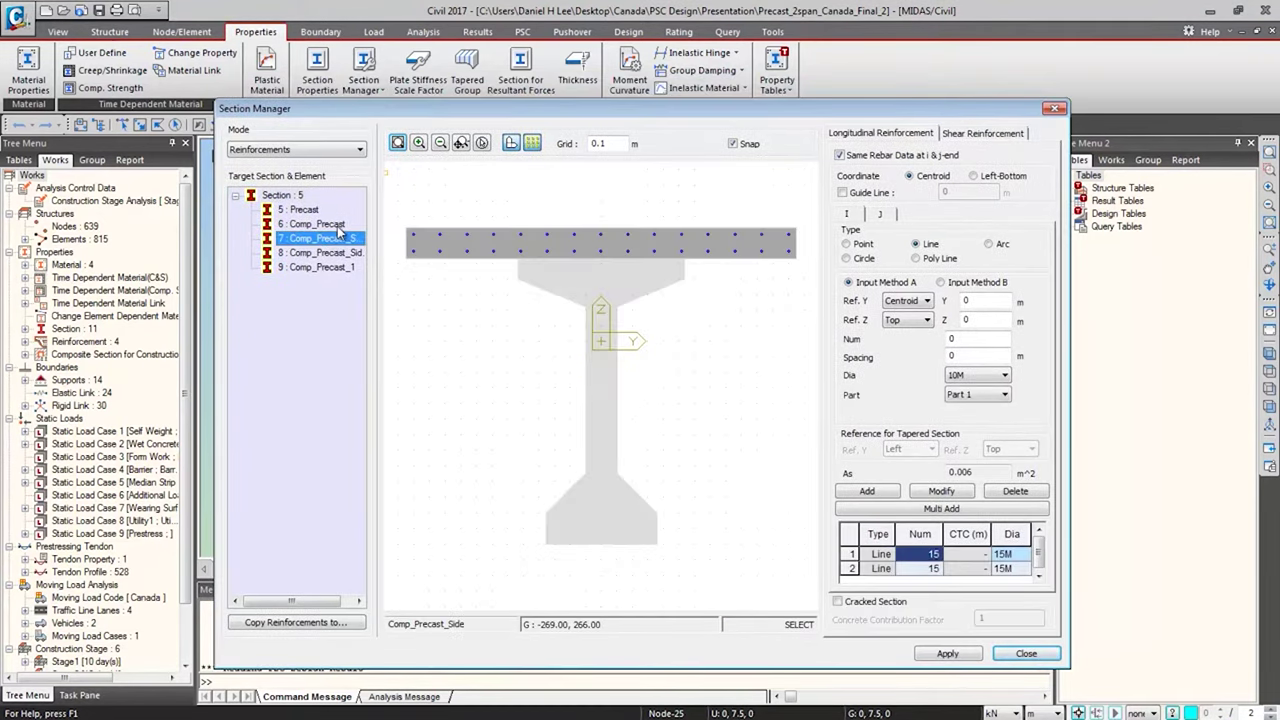
{"action": "left_click", "coordinate": [330, 225]}
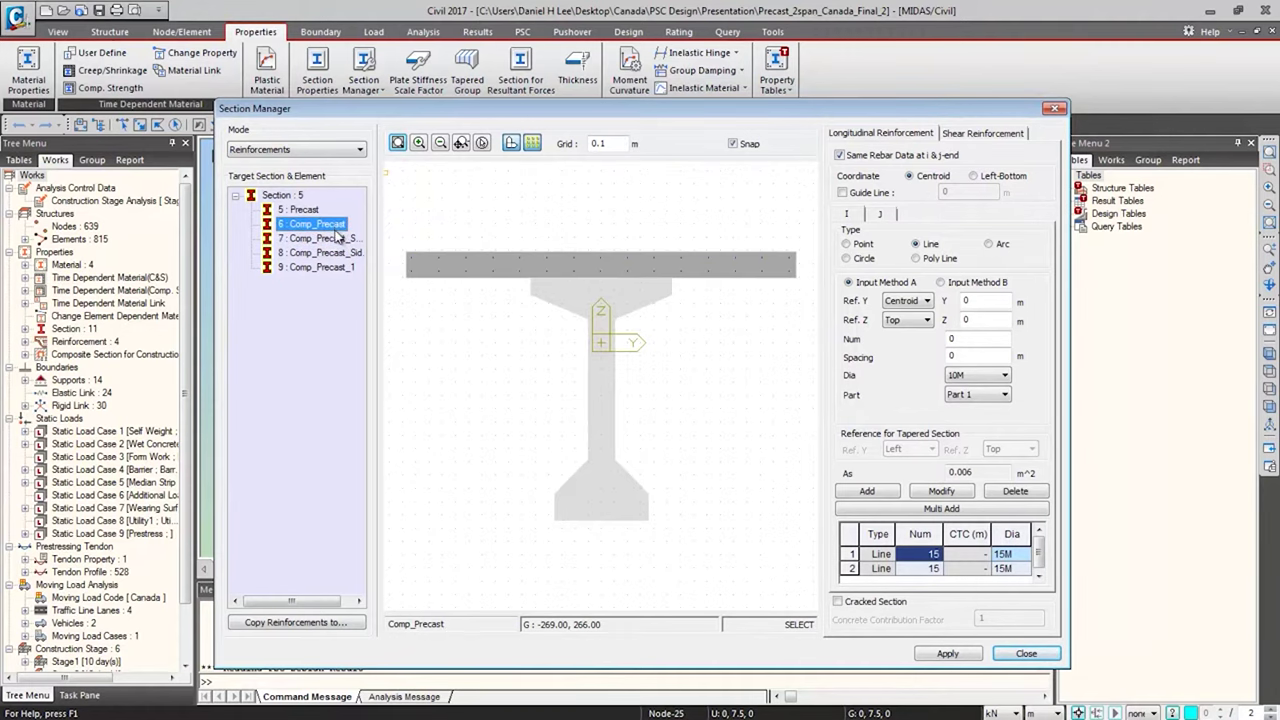
{"action": "left_click", "coordinate": [320, 267]}
{"action": "left_click", "coordinate": [338, 253]}
{"action": "left_click", "coordinate": [342, 238]}
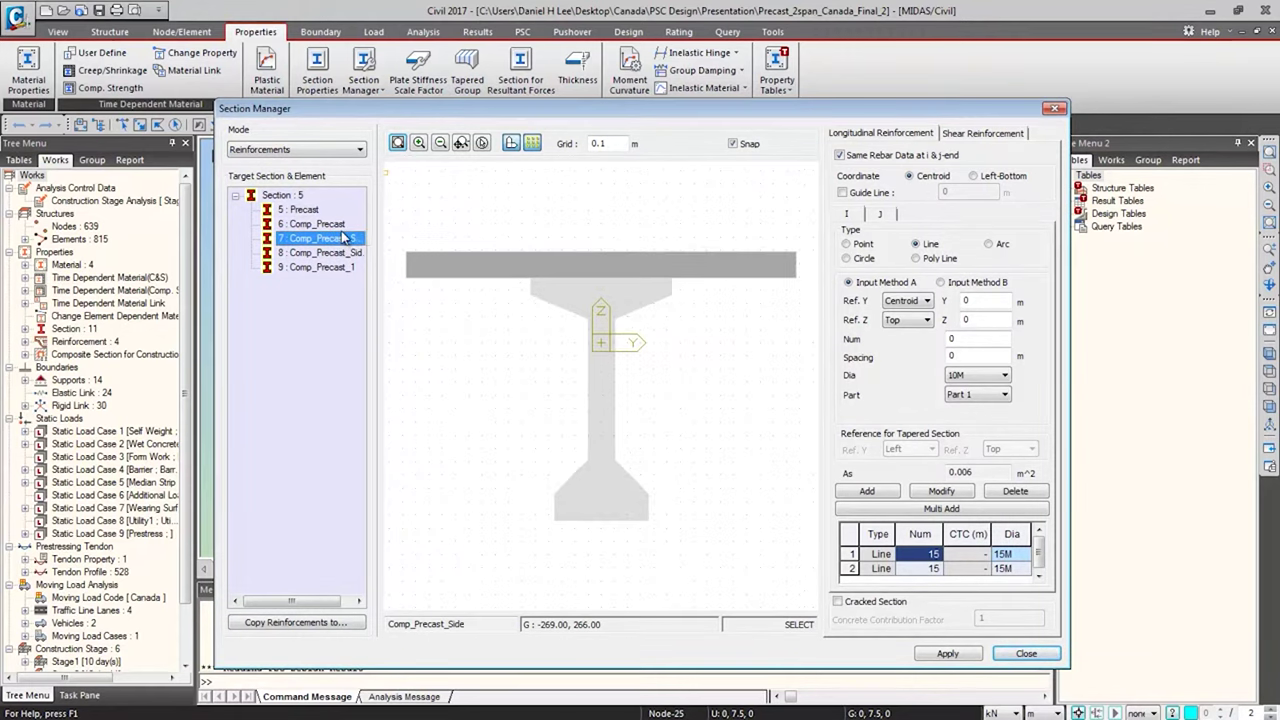
Step: Enable the rebar guide line for section 6 Comp_Precast and set its offset to 0.05 m
{"action": "left_click", "coordinate": [330, 224]}
{"action": "left_click", "coordinate": [890, 195]}
{"action": "left_click", "coordinate": [934, 191]}
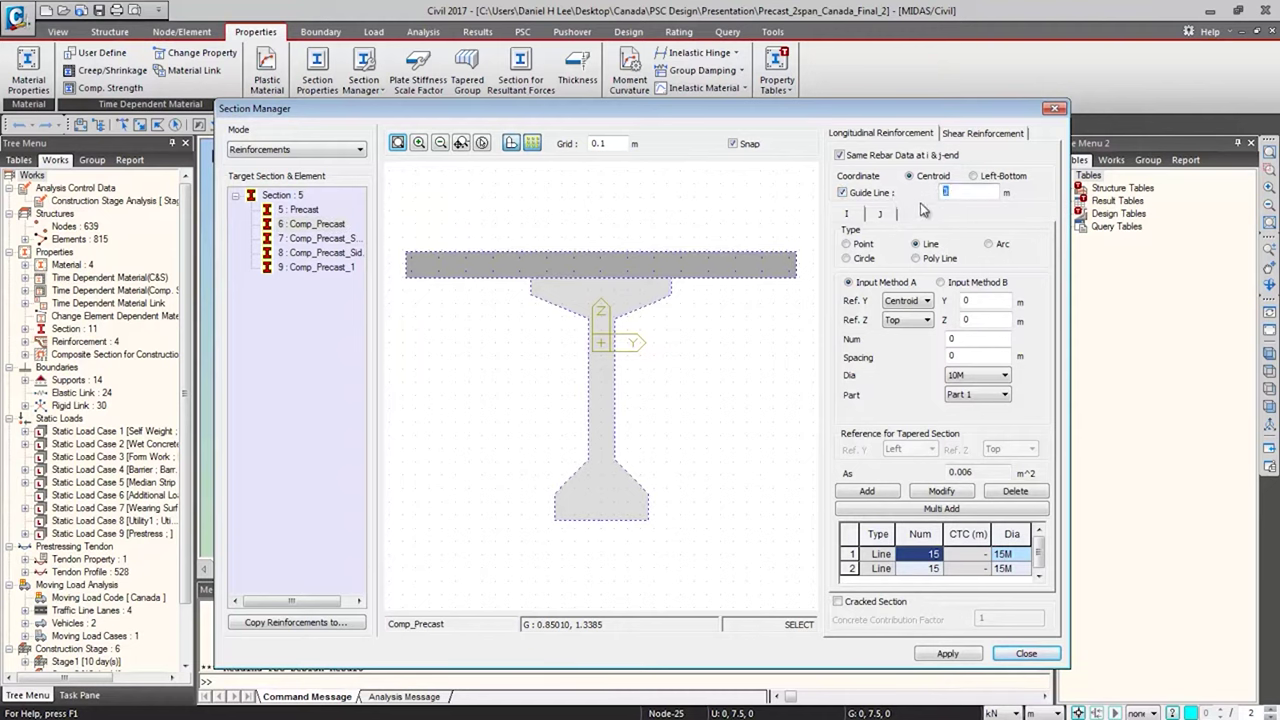
{"action": "type", "text": "0.5"}
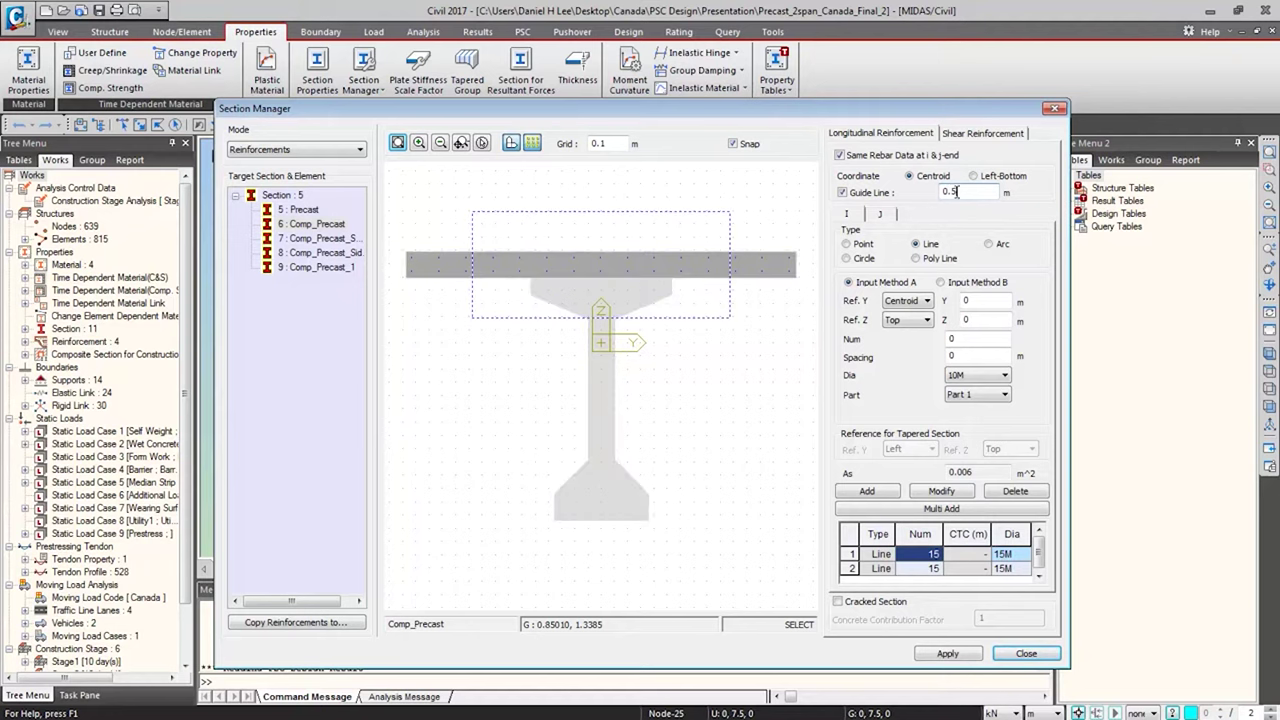
{"action": "type", "text": "0"}
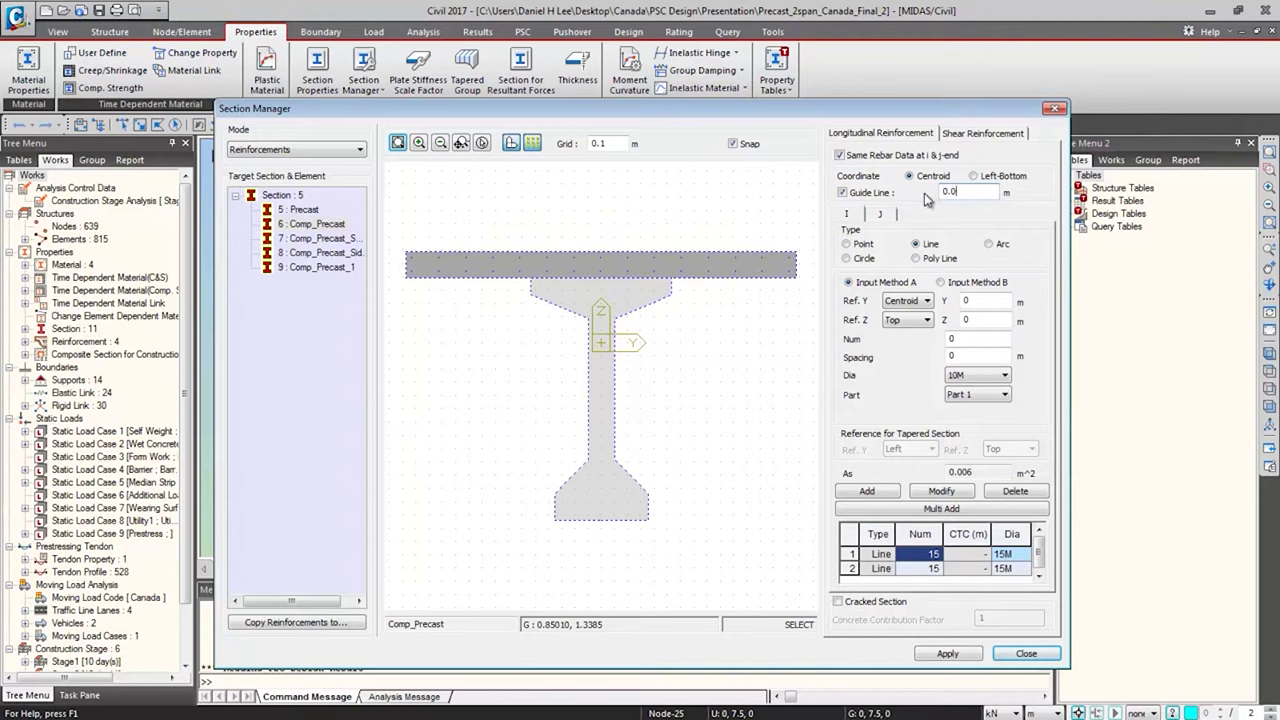
{"action": "type", "text": "5"}
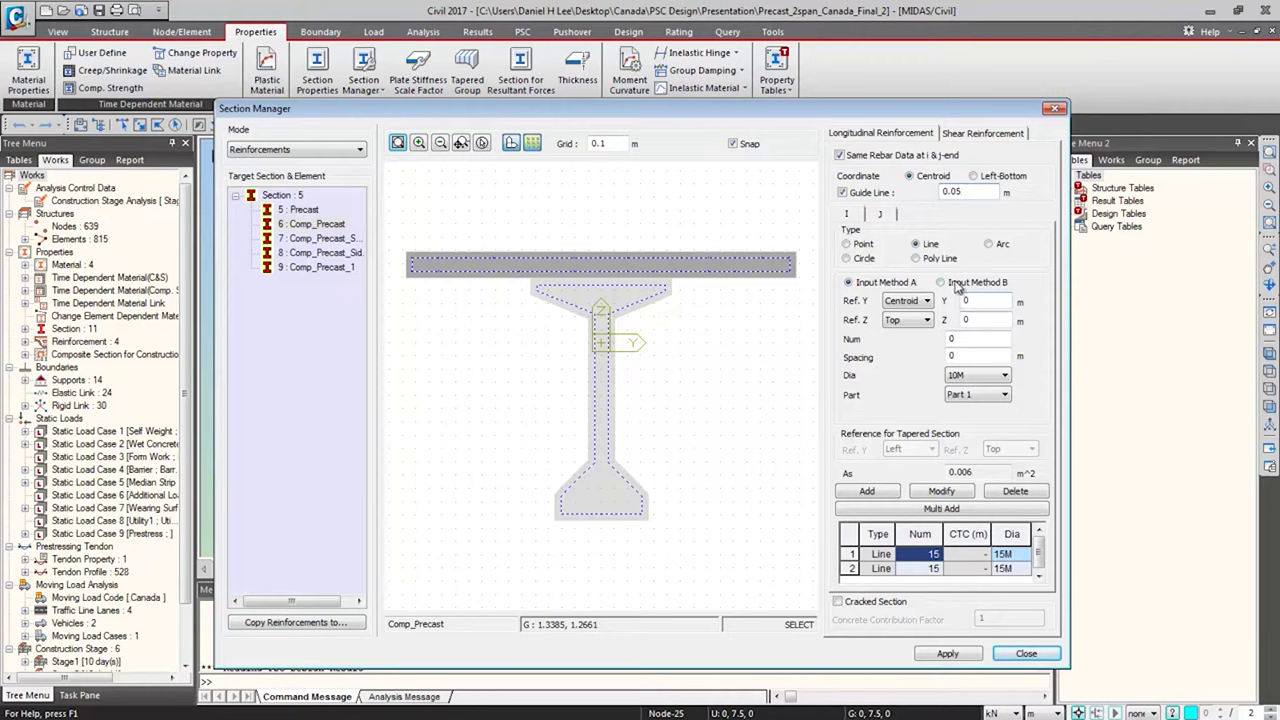
Step: Try defining a line of longitudinal rebar along the upper guide line of the deck slab with Input Method B
{"action": "left_click", "coordinate": [942, 283]}
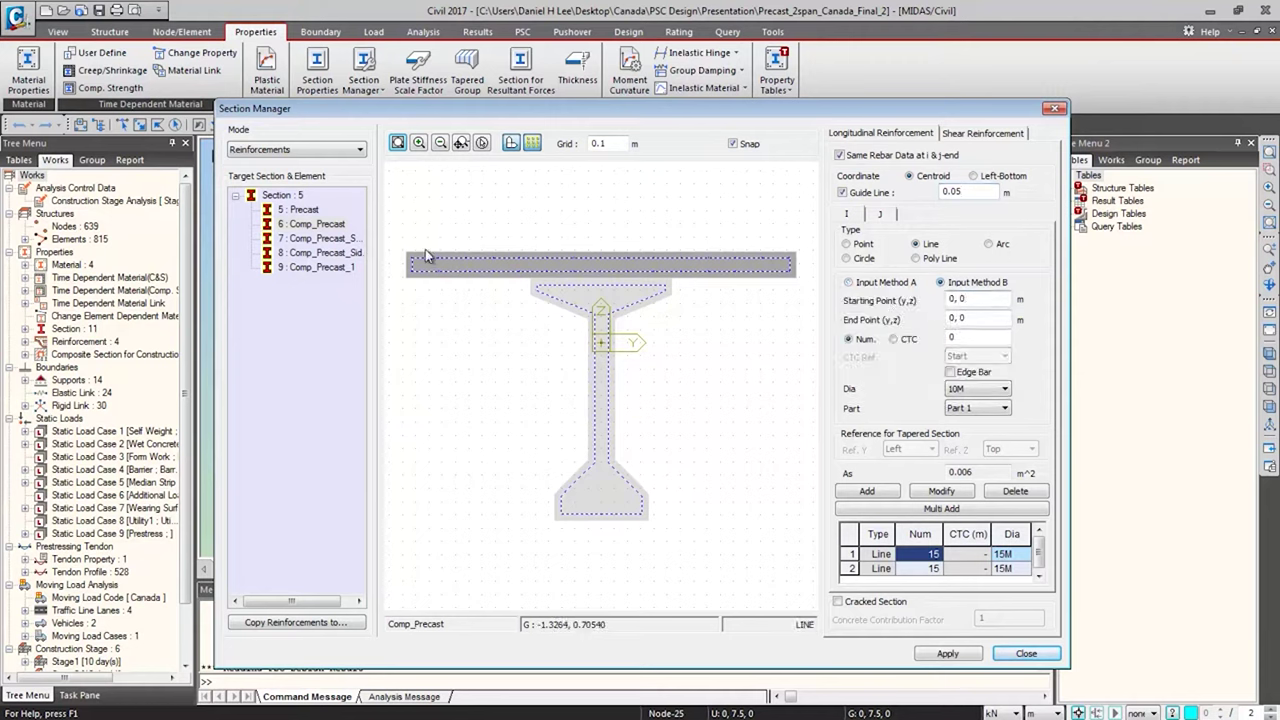
{"action": "left_click_drag", "start_coordinate": [415, 263], "coordinate": [792, 263]}
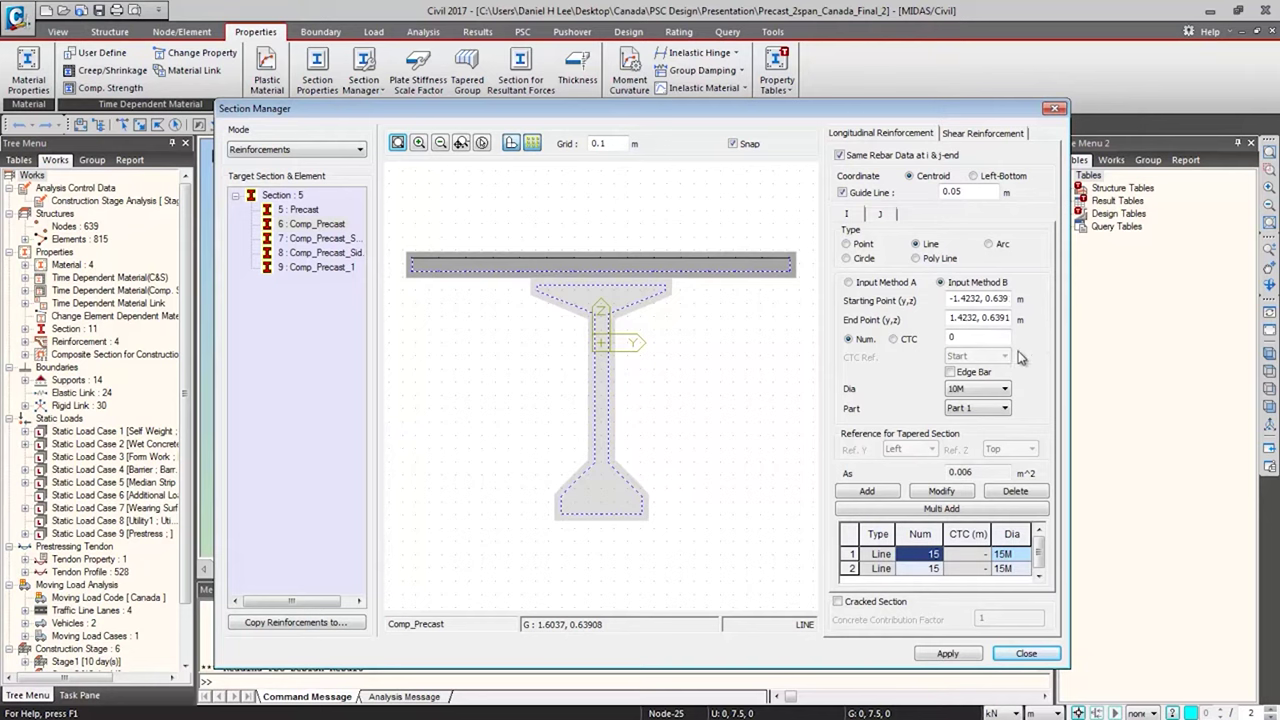
{"action": "double_click", "coordinate": [1003, 338]}
Step: Review the shear reinforcement of section 6 Comp_Precast and close the Section Manager
{"action": "left_click", "coordinate": [988, 136]}
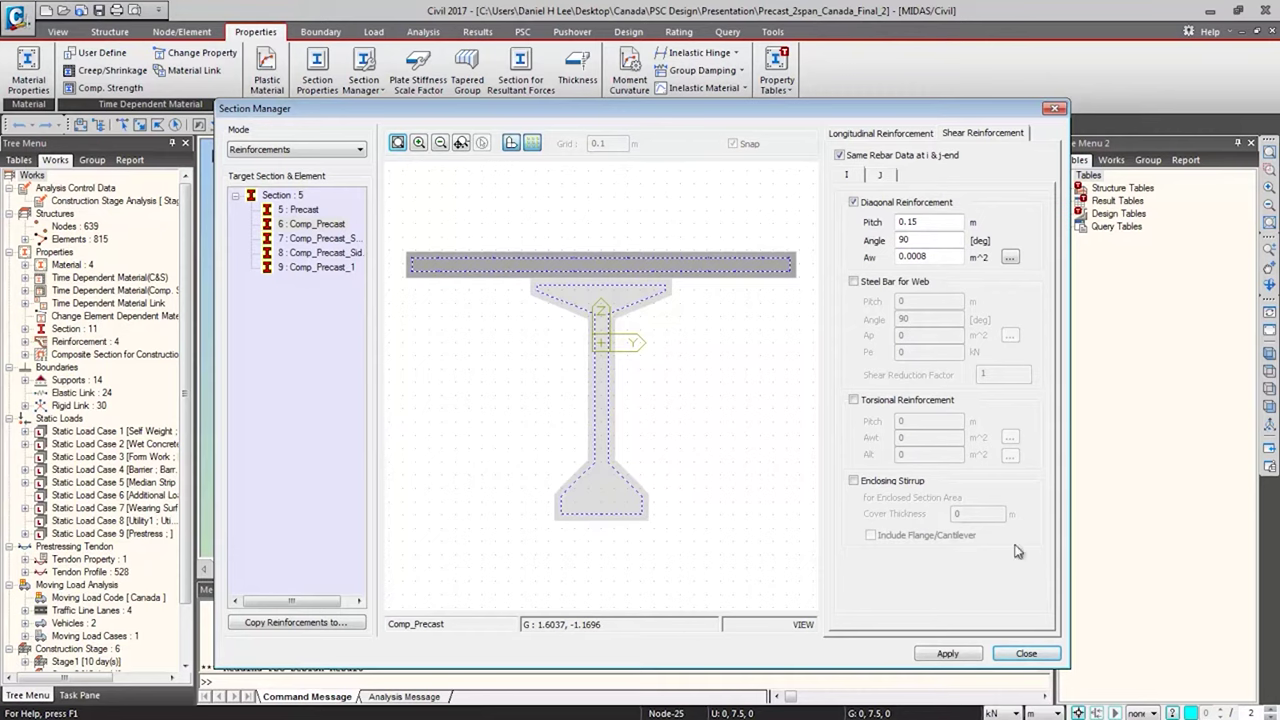
{"action": "left_click", "coordinate": [1016, 652]}
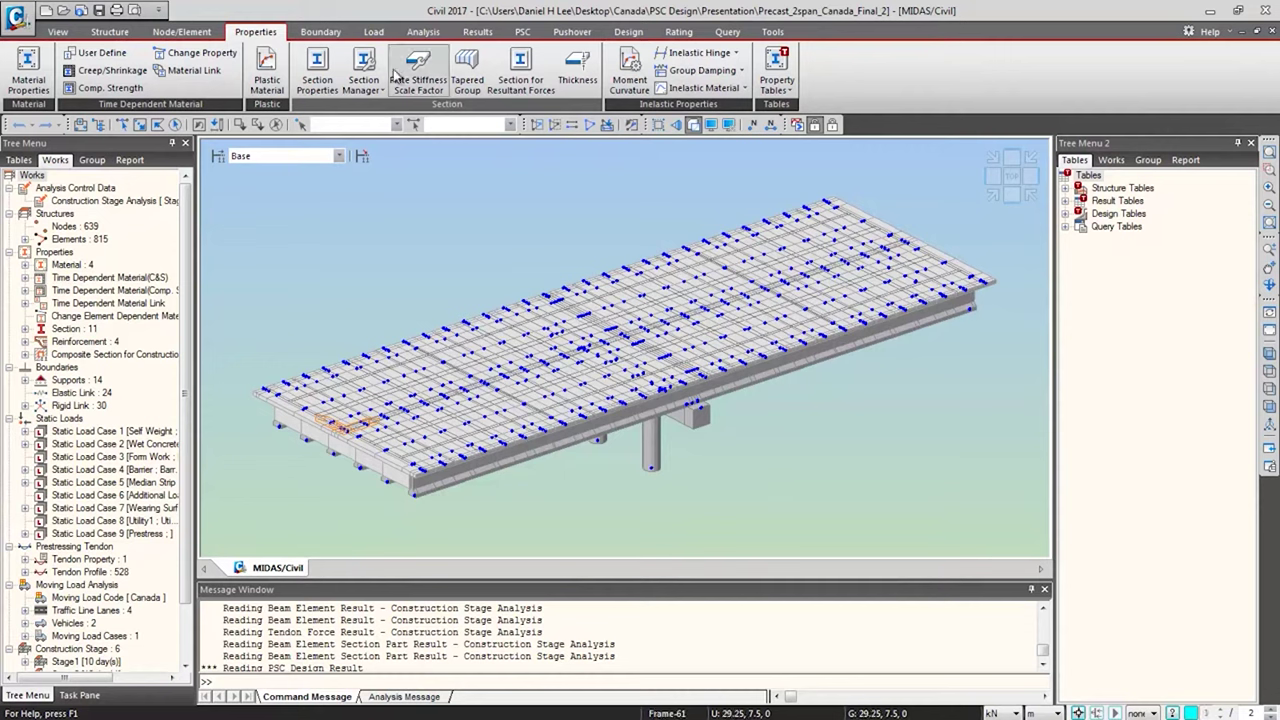
Step: Examine the multiple presence factors and vehicle sub-load cases of moving load case MLC, and close its definition without changes
{"action": "left_click", "coordinate": [366, 32]}
{"action": "left_click", "coordinate": [22, 88]}
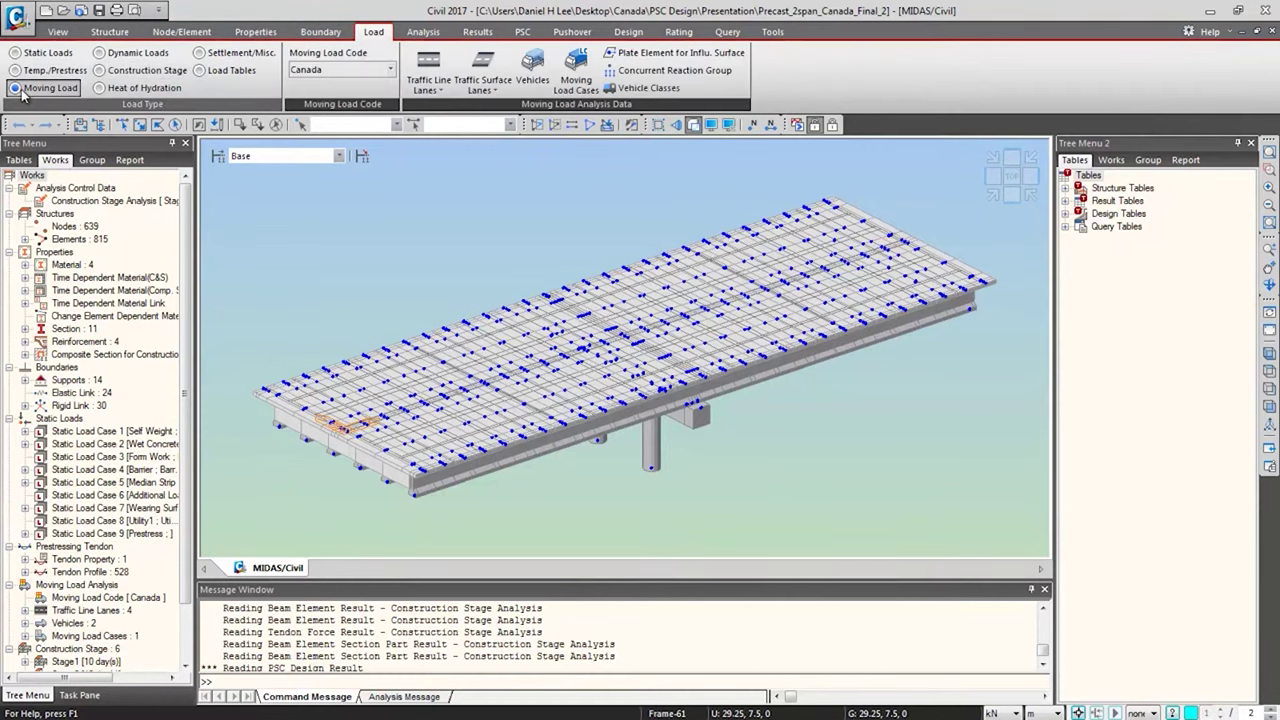
{"action": "left_click", "coordinate": [576, 68]}
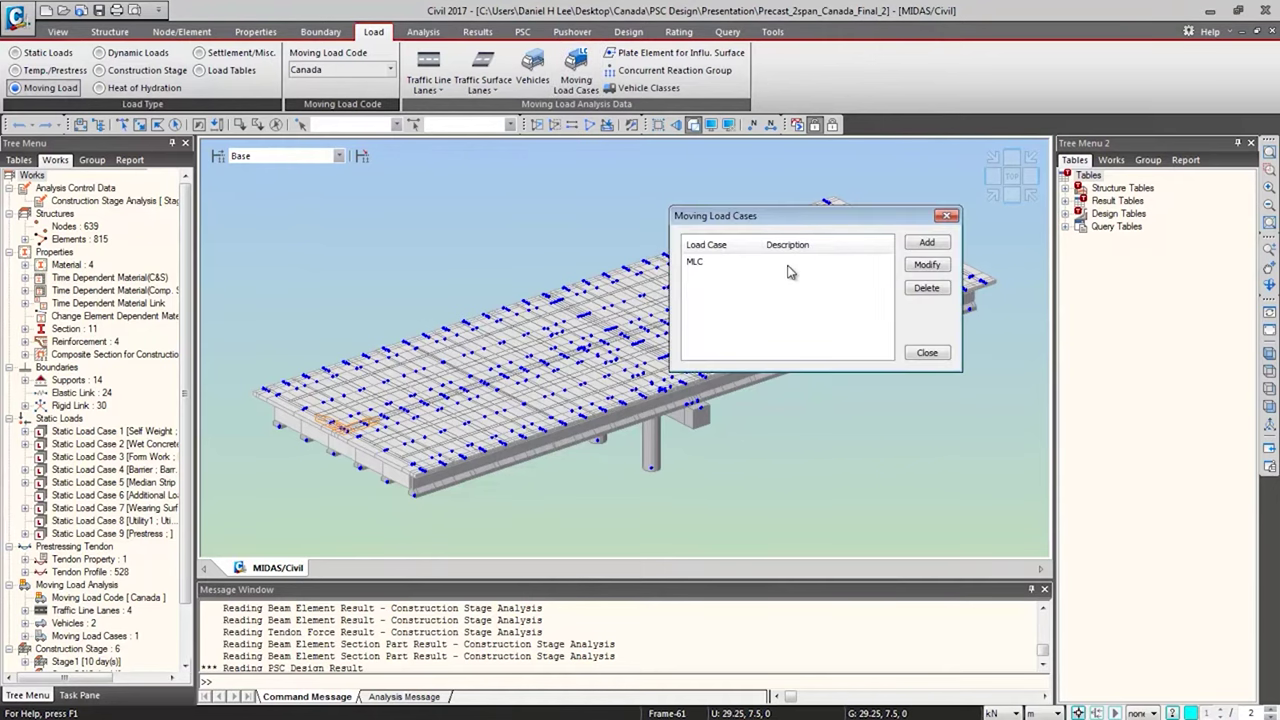
{"action": "left_click", "coordinate": [840, 261]}
{"action": "left_click", "coordinate": [927, 265]}
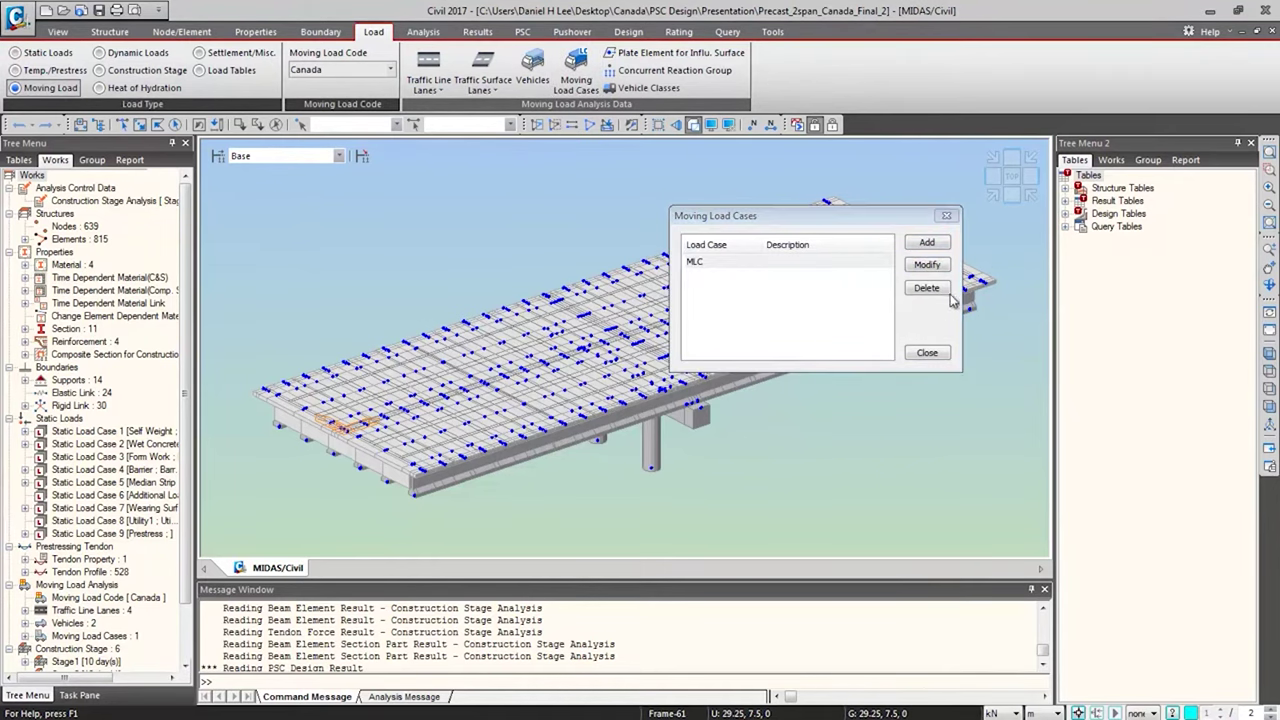
{"action": "left_click_drag", "start_coordinate": [1058, 127], "coordinate": [860, 128]}
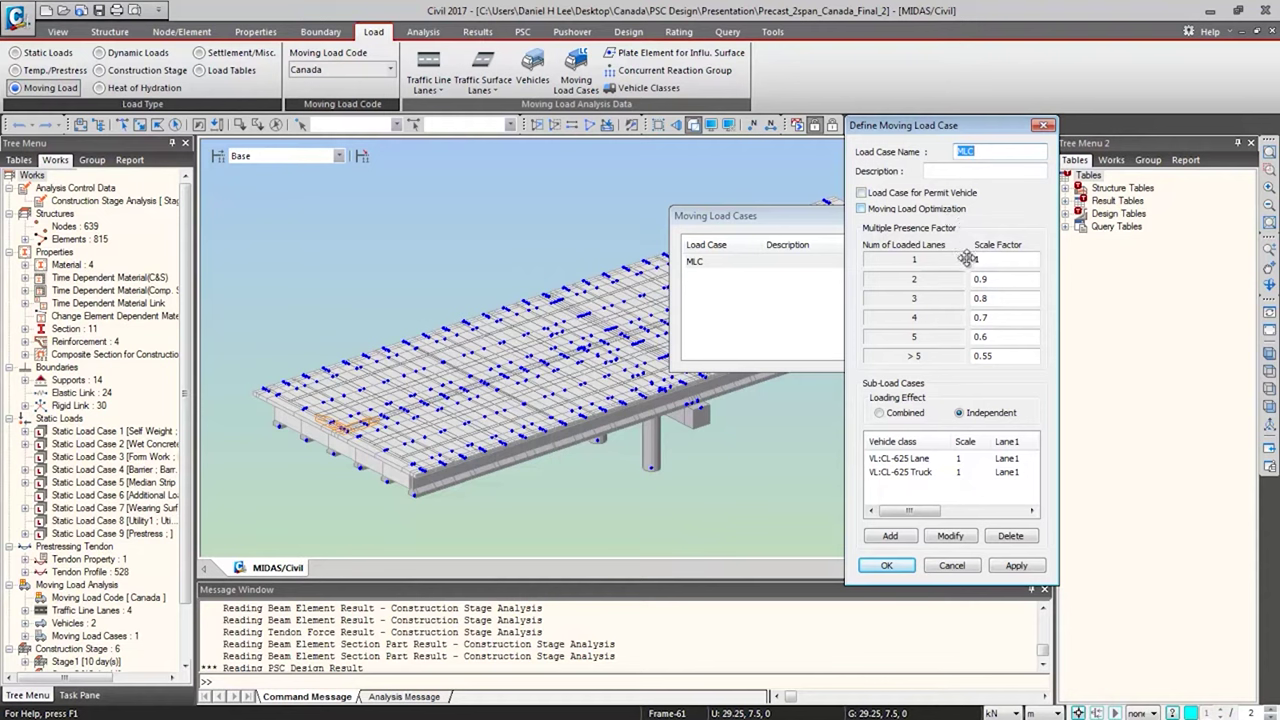
{"action": "left_click", "coordinate": [998, 460]}
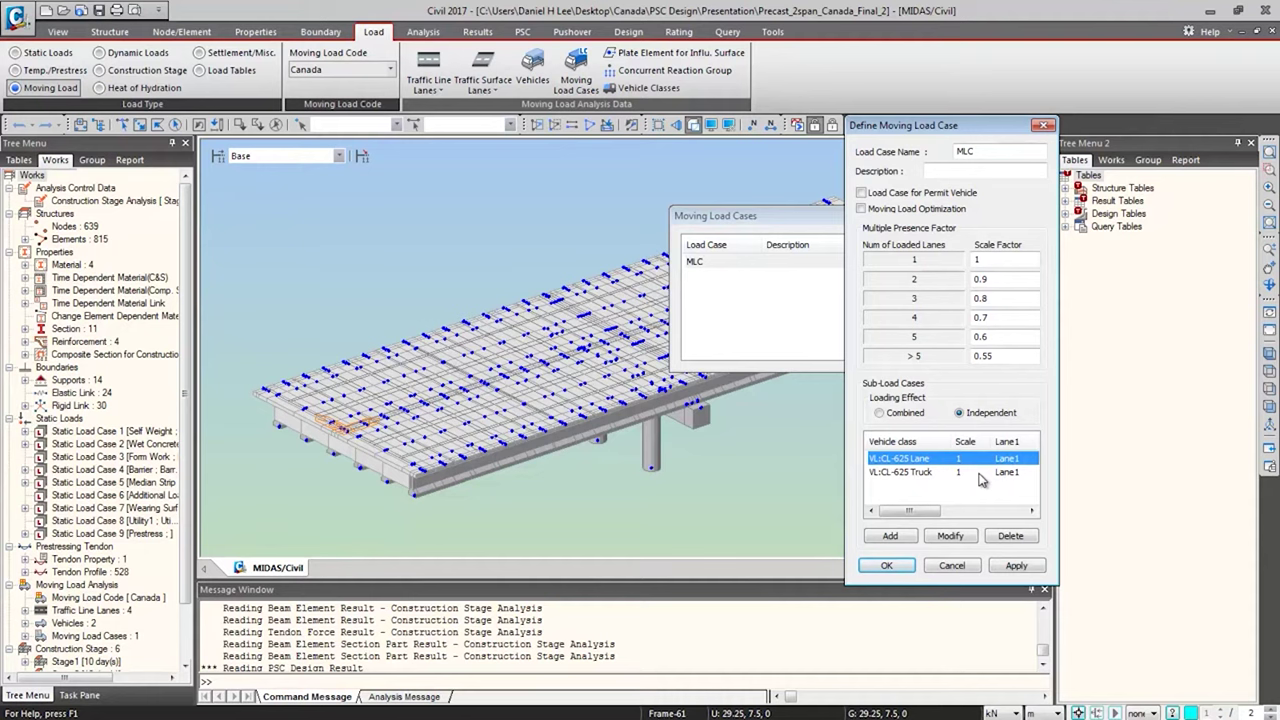
{"action": "left_click", "coordinate": [953, 567]}
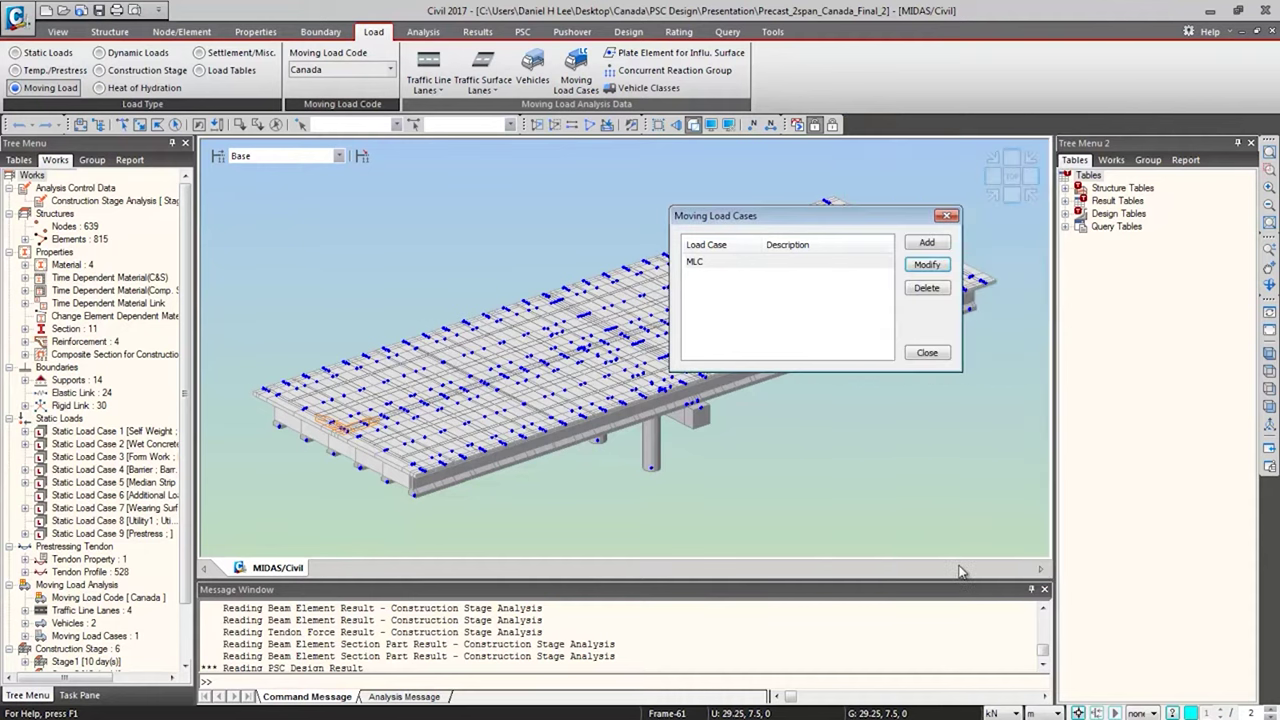
{"action": "left_click", "coordinate": [930, 354]}
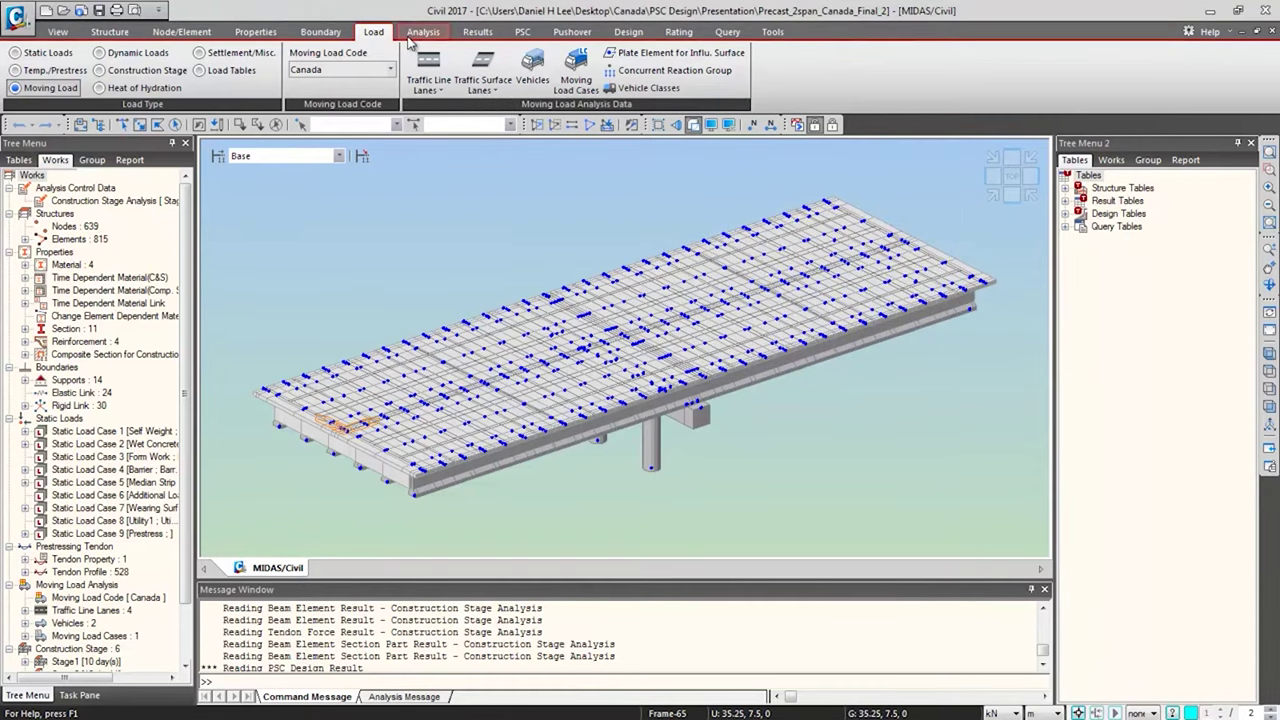
Step: Open the load combinations and review the concrete design combinations with their load factors
{"action": "left_click", "coordinate": [477, 31]}
{"action": "left_click", "coordinate": [34, 68]}
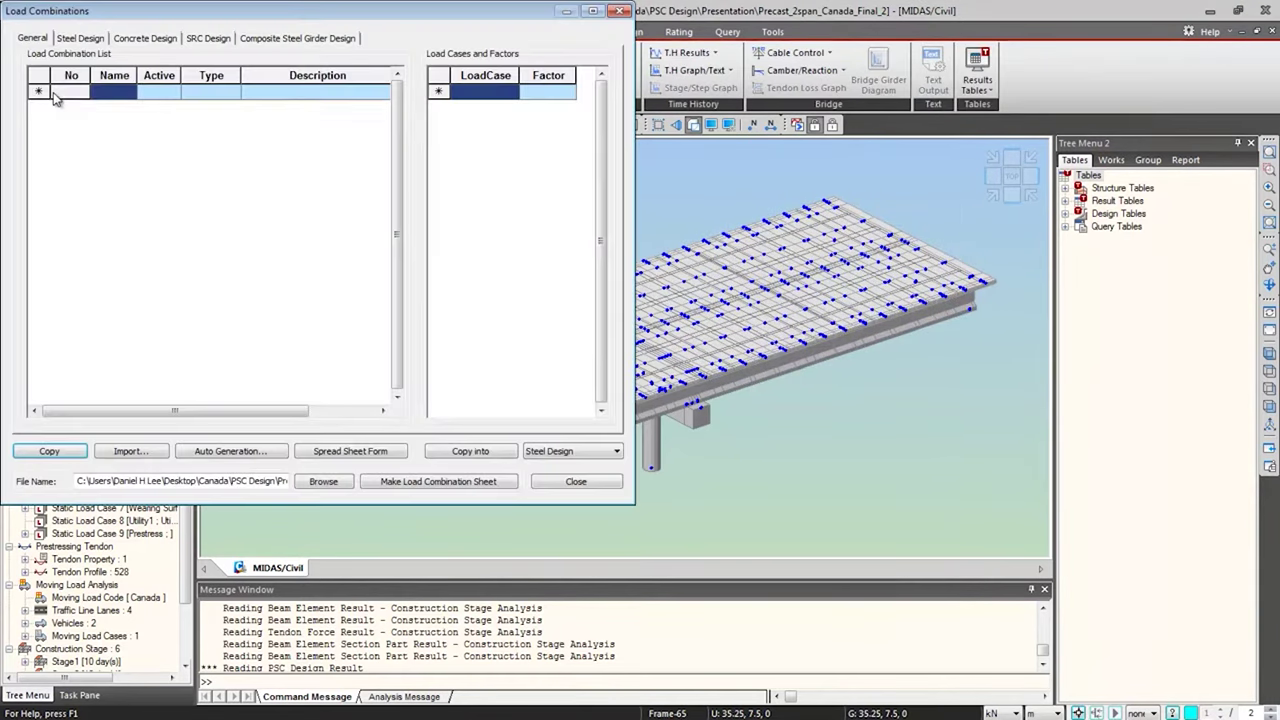
{"action": "left_click", "coordinate": [153, 40]}
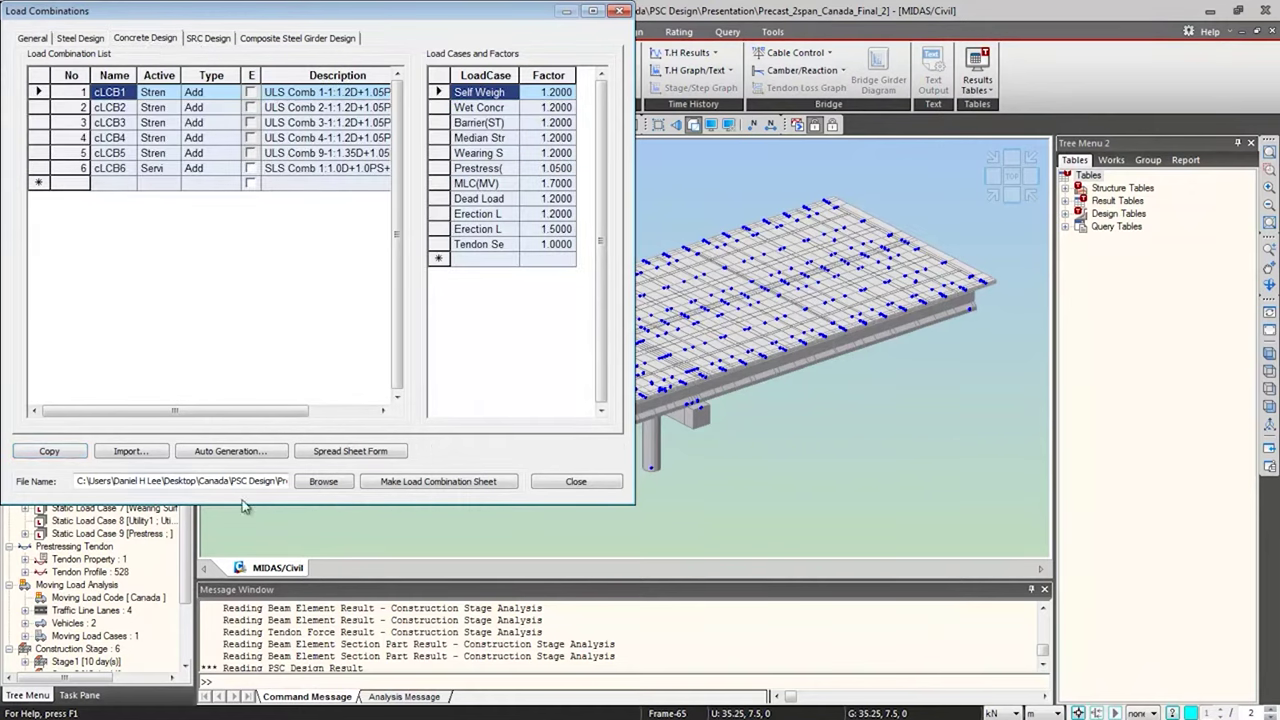
Step: Check the CSA-S6-14 permanent load factors for automatic generation of concrete combinations, cancel the generation and close the Load Combinations
{"action": "left_click", "coordinate": [248, 451]}
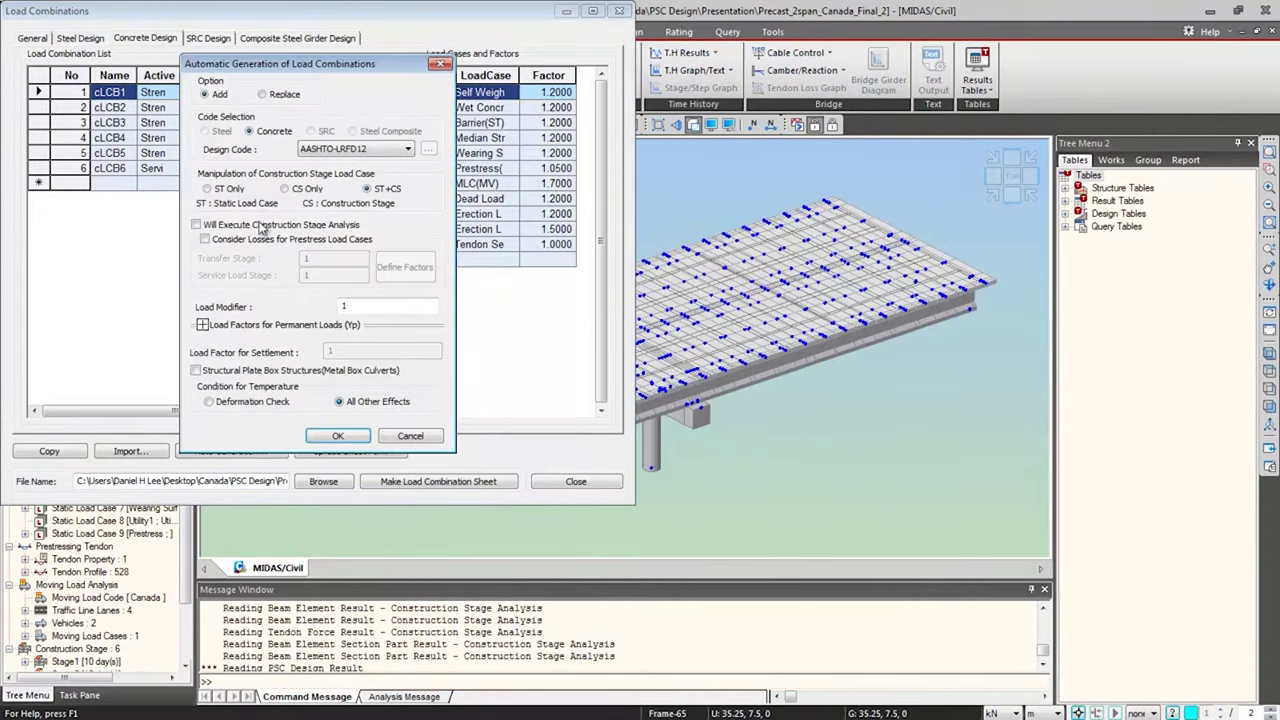
{"action": "left_click_drag", "start_coordinate": [293, 63], "coordinate": [572, 130]}
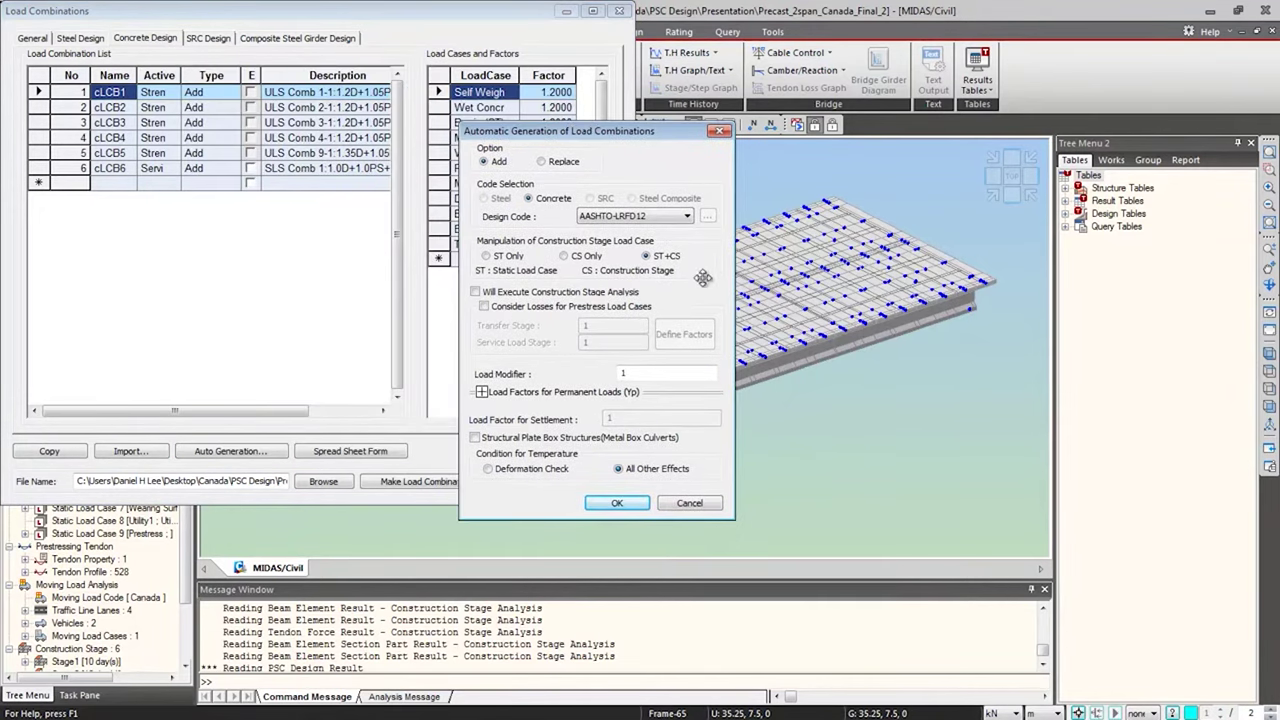
{"action": "left_click", "coordinate": [651, 218]}
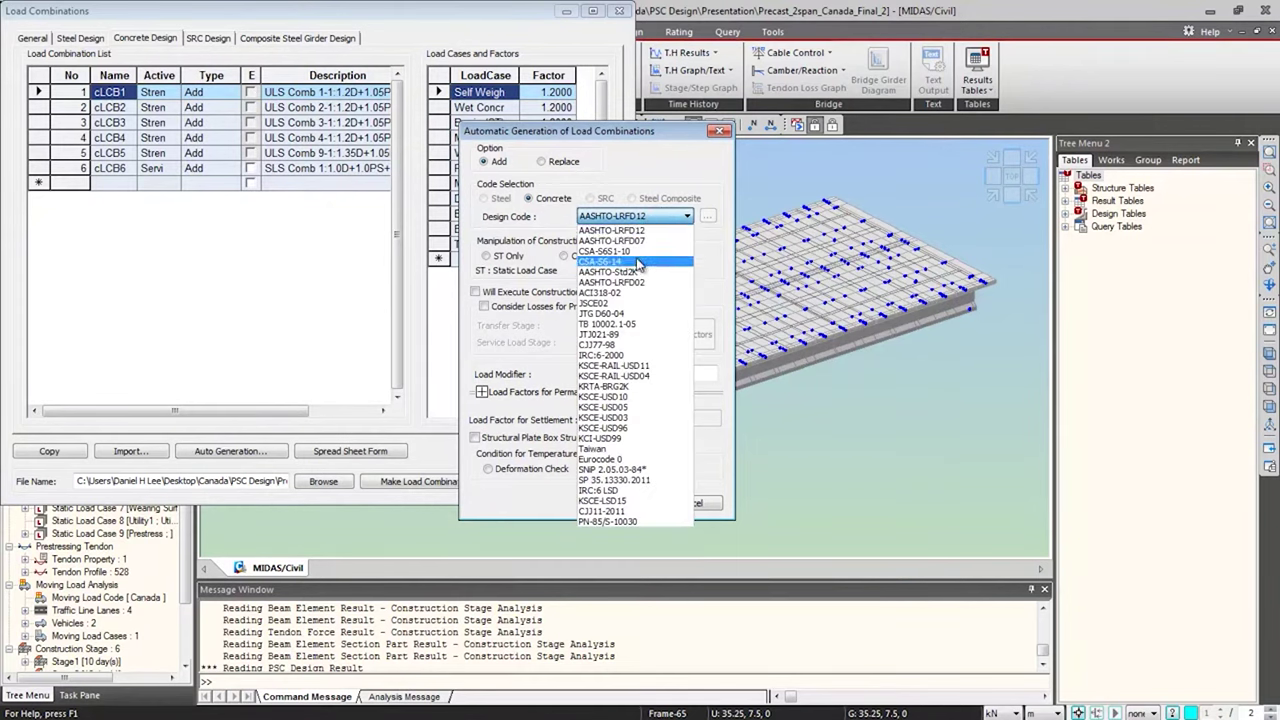
{"action": "left_click", "coordinate": [636, 262]}
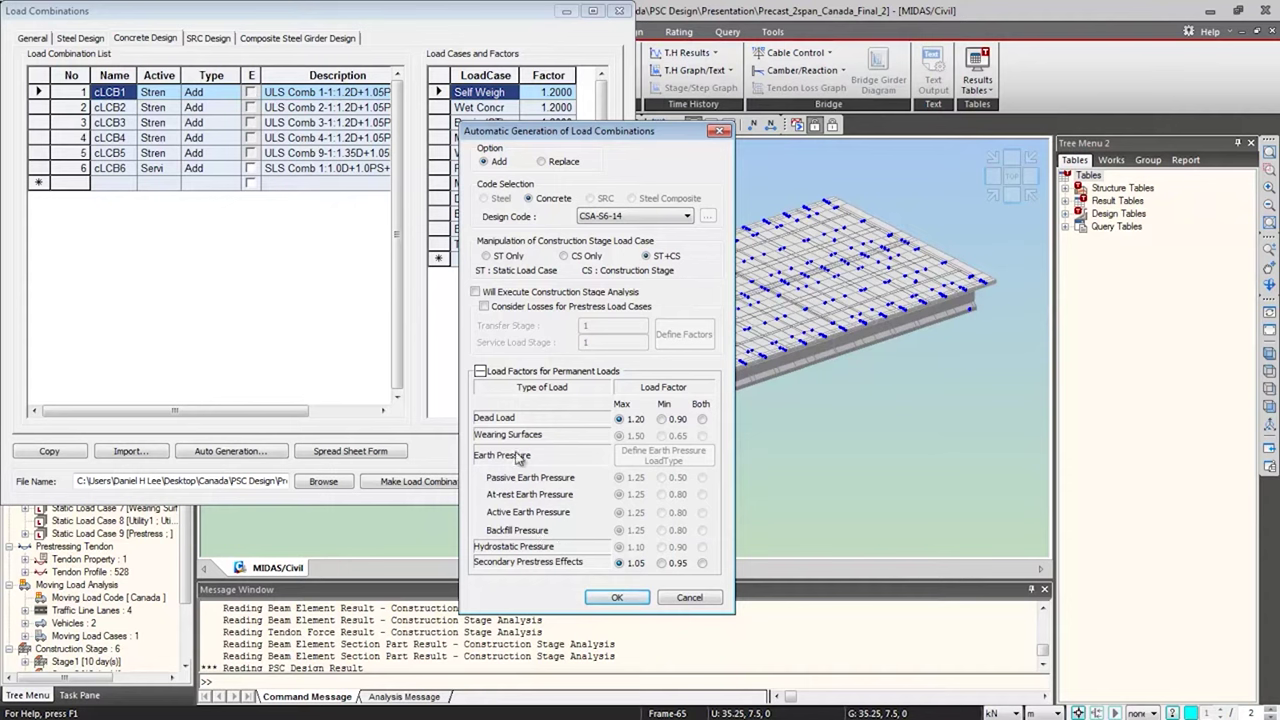
{"action": "left_click", "coordinate": [689, 598]}
{"action": "left_click", "coordinate": [702, 599]}
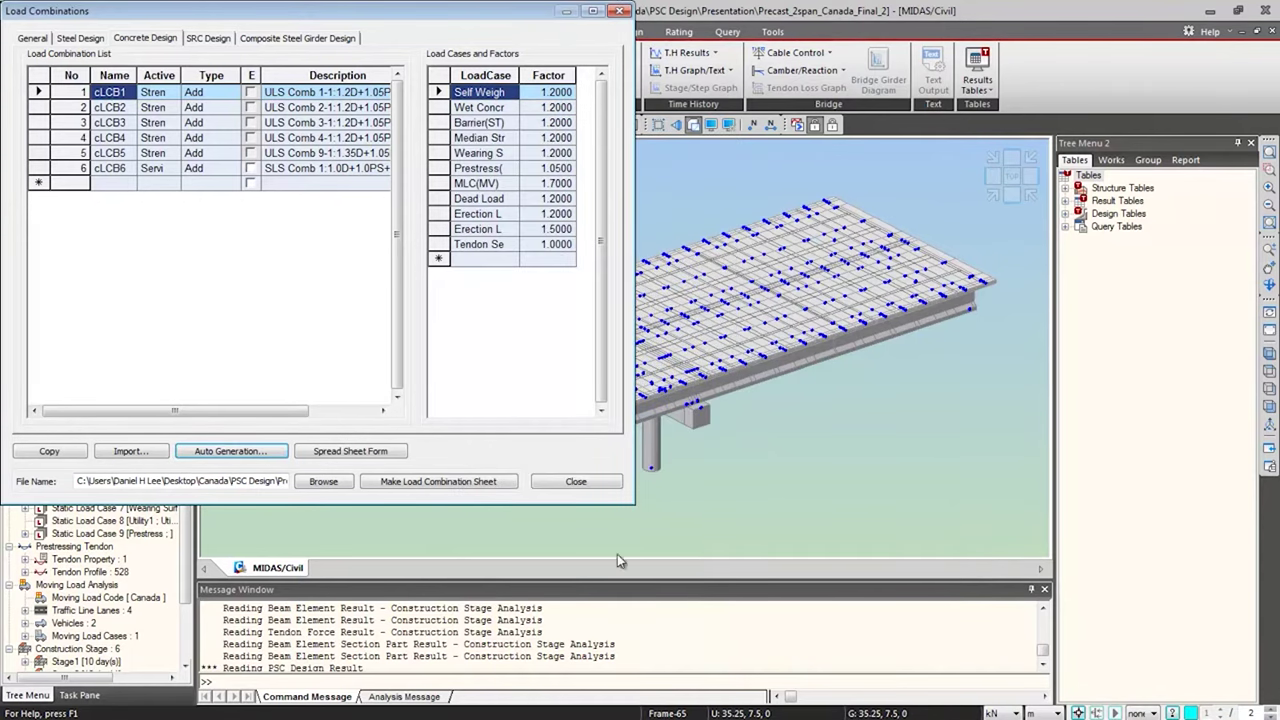
{"action": "left_click", "coordinate": [576, 482]}
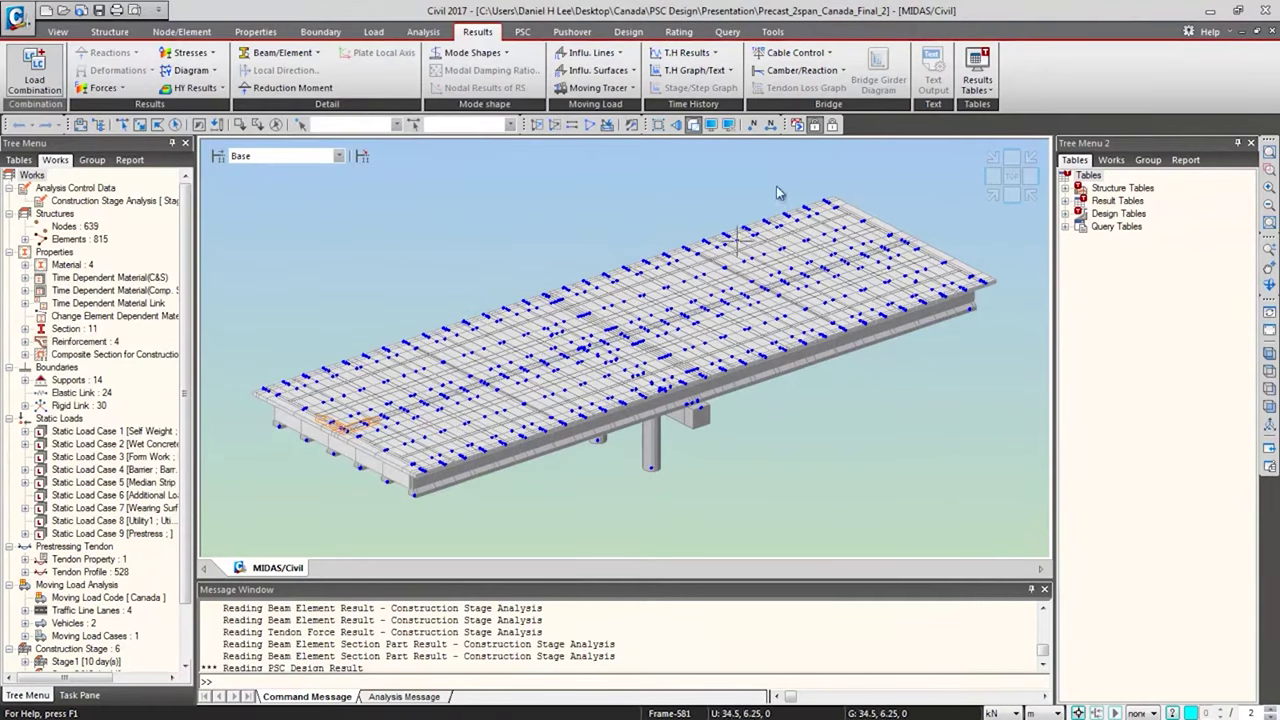
Step: Switch to the post-processing mode and display the DXYZ deformed shape for MVmax: MLC with a legend
{"action": "left_click", "coordinate": [833, 125]}
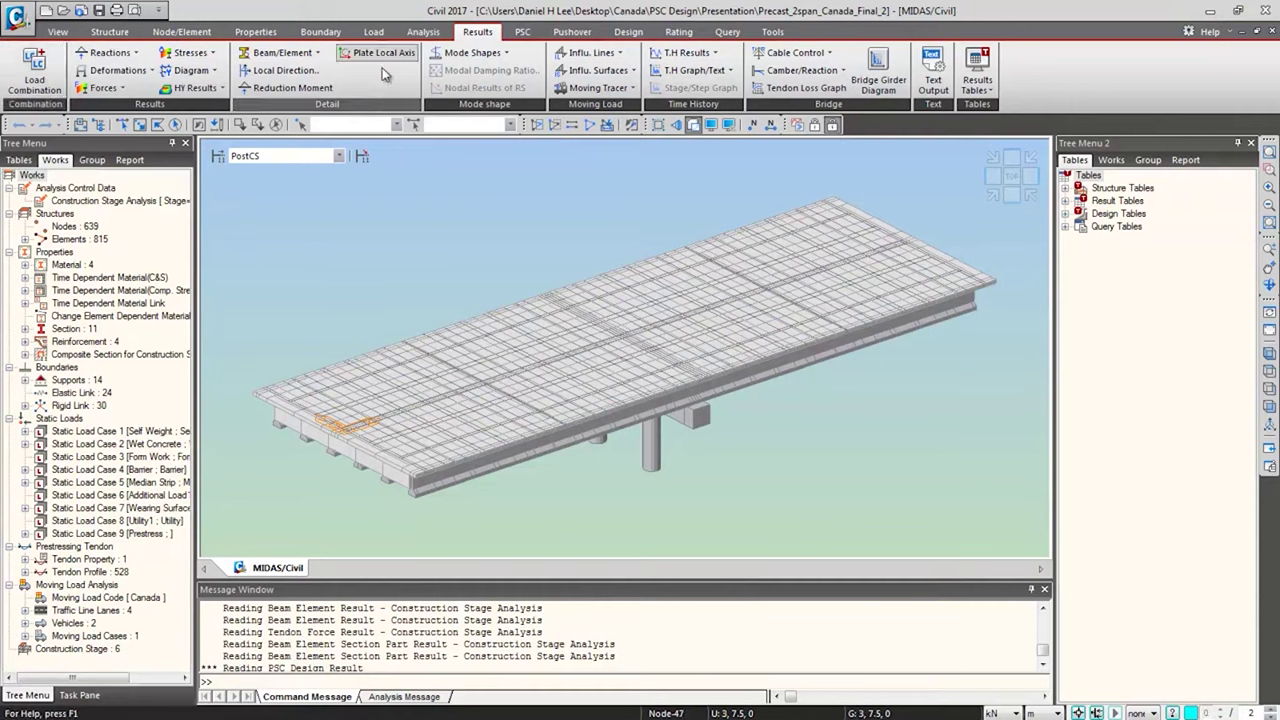
{"action": "left_click", "coordinate": [112, 88]}
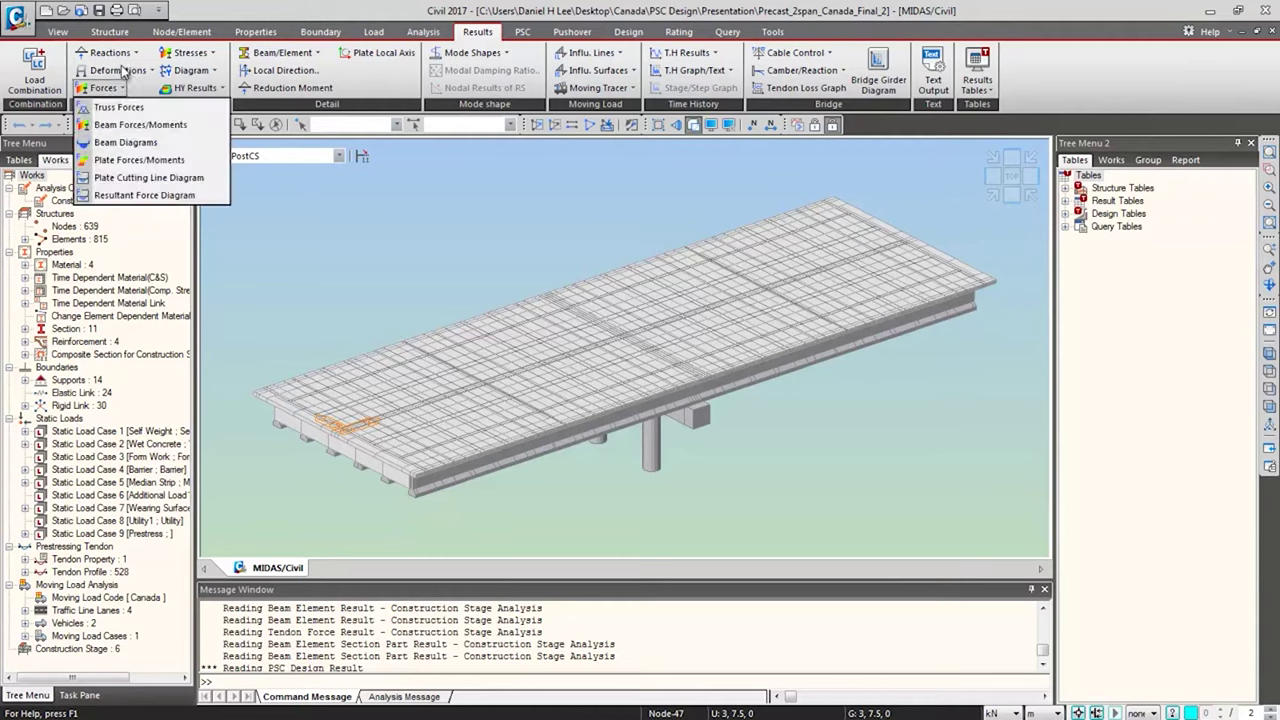
{"action": "left_click", "coordinate": [130, 72]}
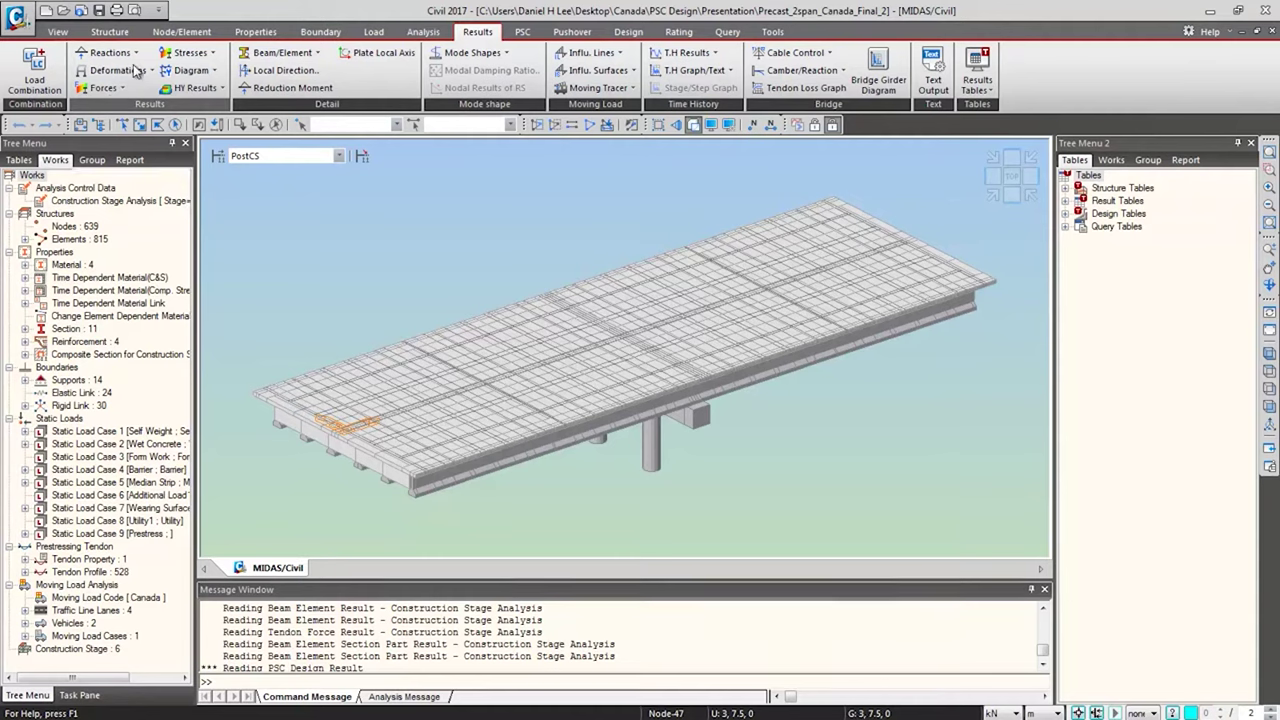
{"action": "left_click", "coordinate": [134, 78]}
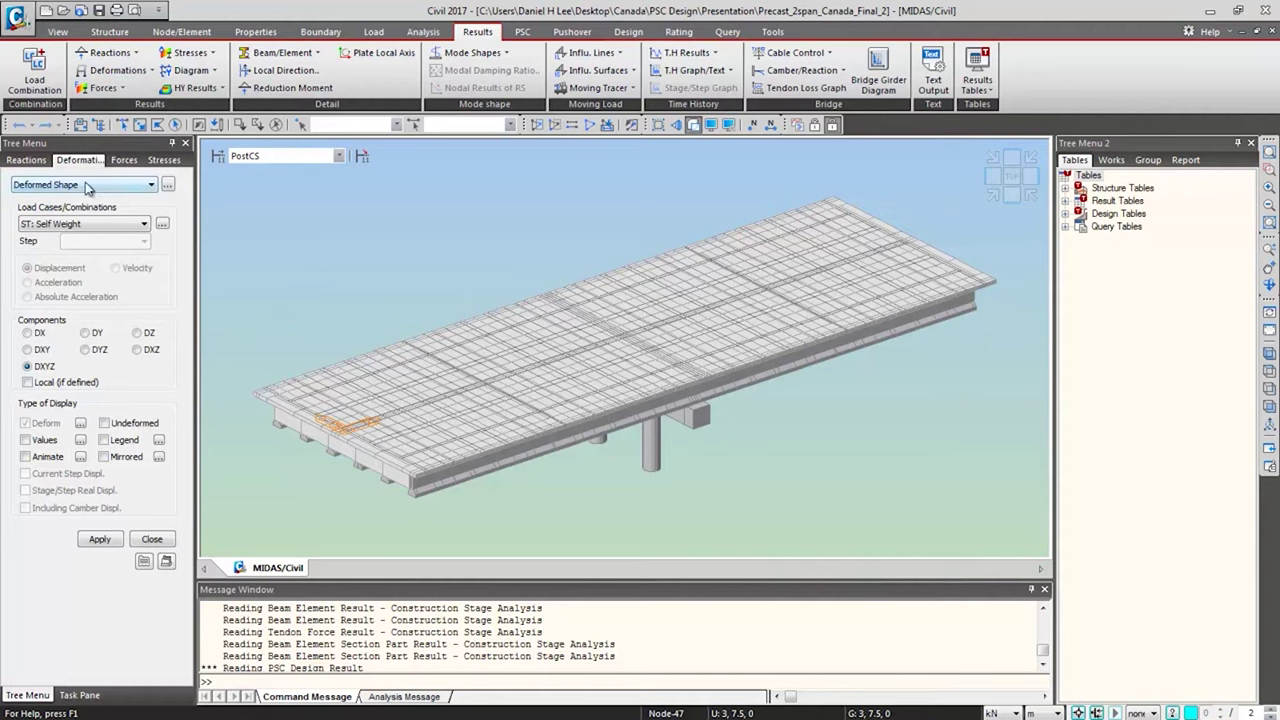
{"action": "left_click", "coordinate": [104, 440]}
{"action": "left_click", "coordinate": [92, 225]}
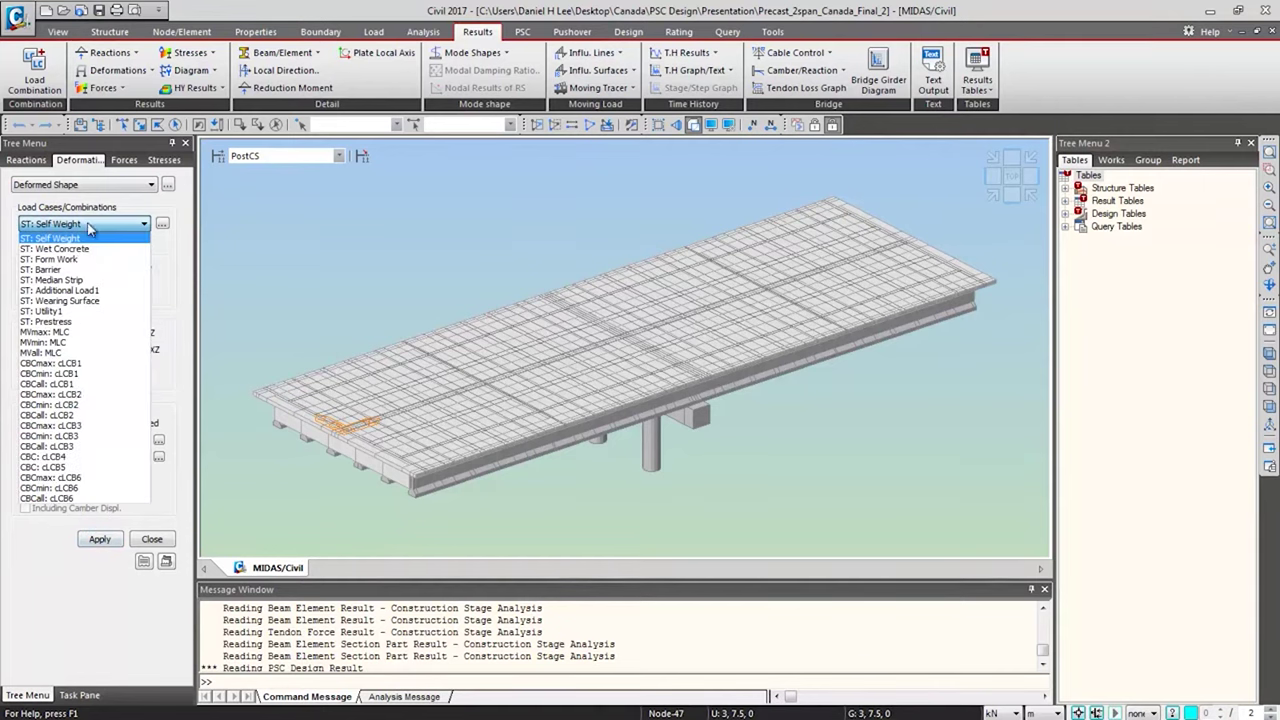
{"action": "left_click", "coordinate": [55, 332]}
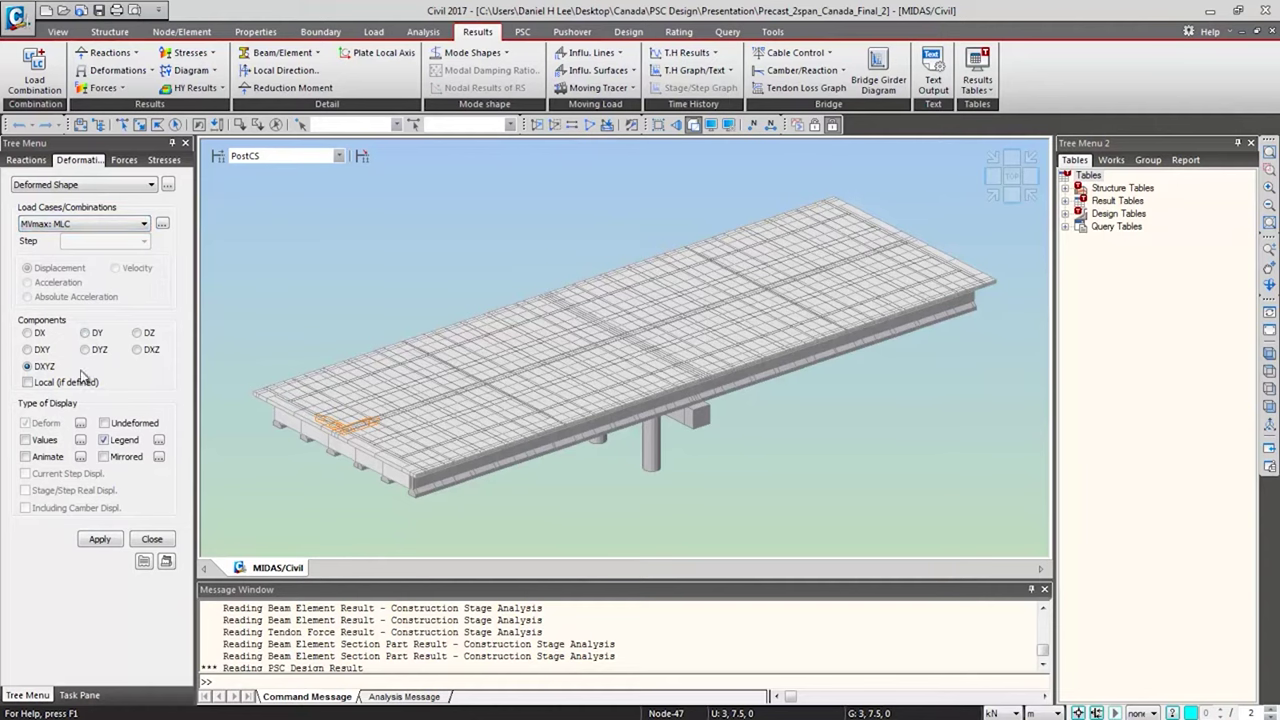
{"action": "left_click", "coordinate": [99, 540]}
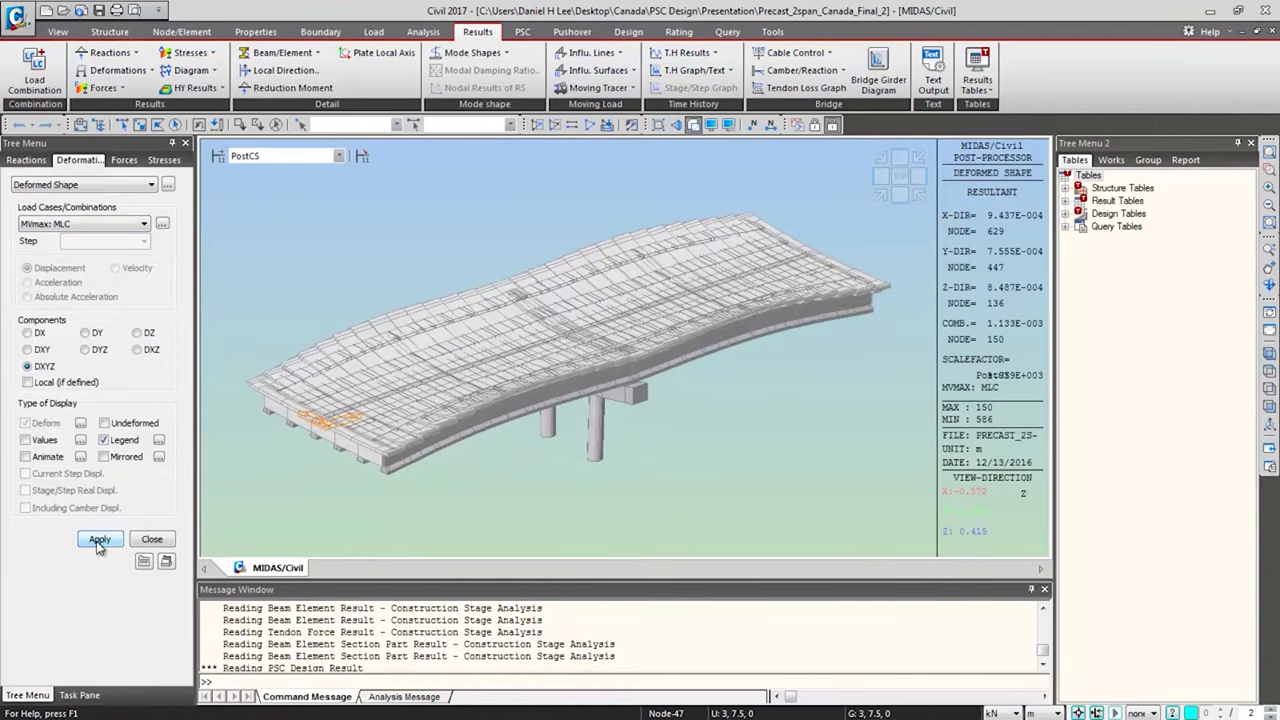
{"action": "middle_click_drag", "start_coordinate": [749, 416], "coordinate": [784, 399], "text": "ctrl"}
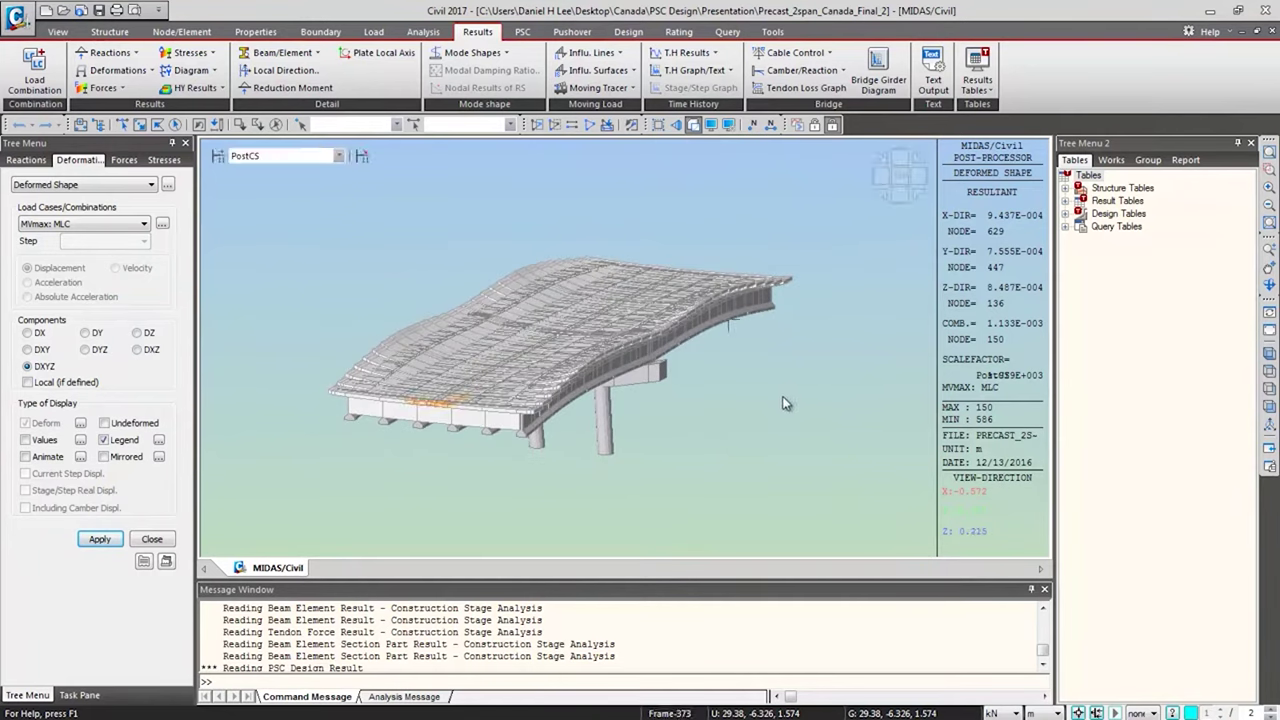
Step: Display the My beam diagram for MVmax: MLC as a solid-fill contour with the deformed shape turned off
{"action": "left_click", "coordinate": [103, 88]}
{"action": "left_click", "coordinate": [101, 144]}
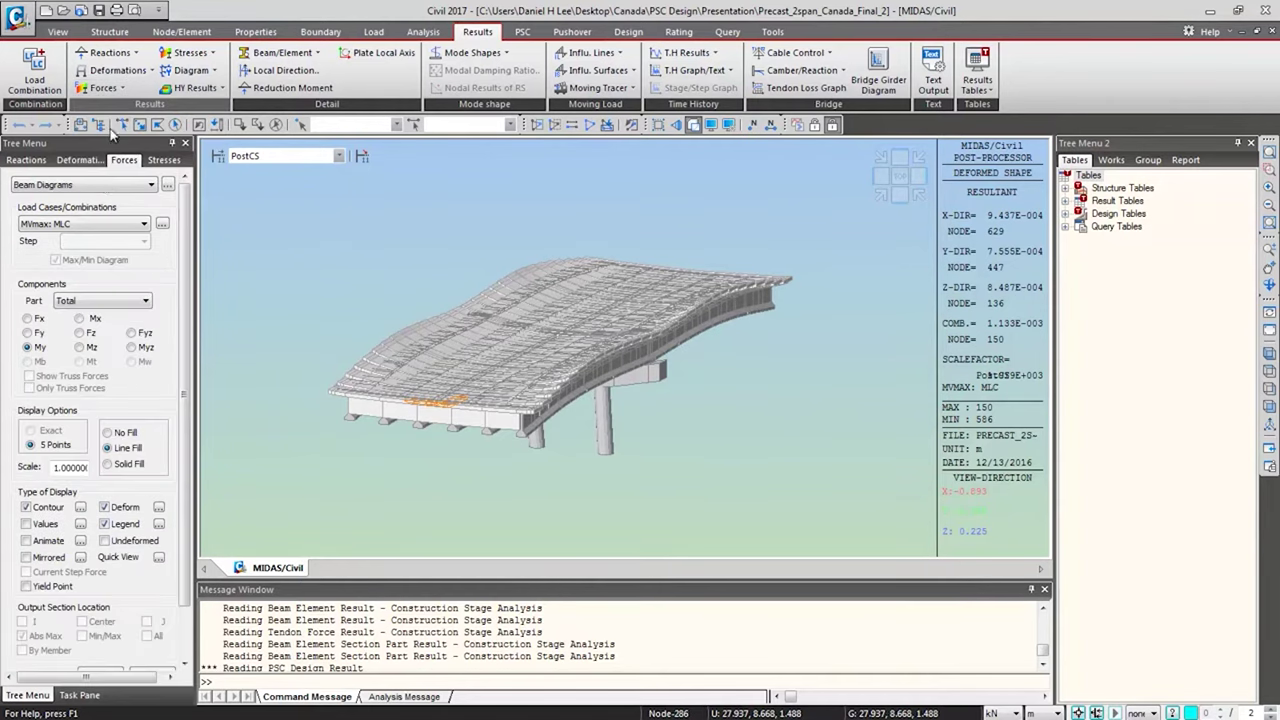
{"action": "left_click_drag", "start_coordinate": [186, 364], "coordinate": [189, 392]}
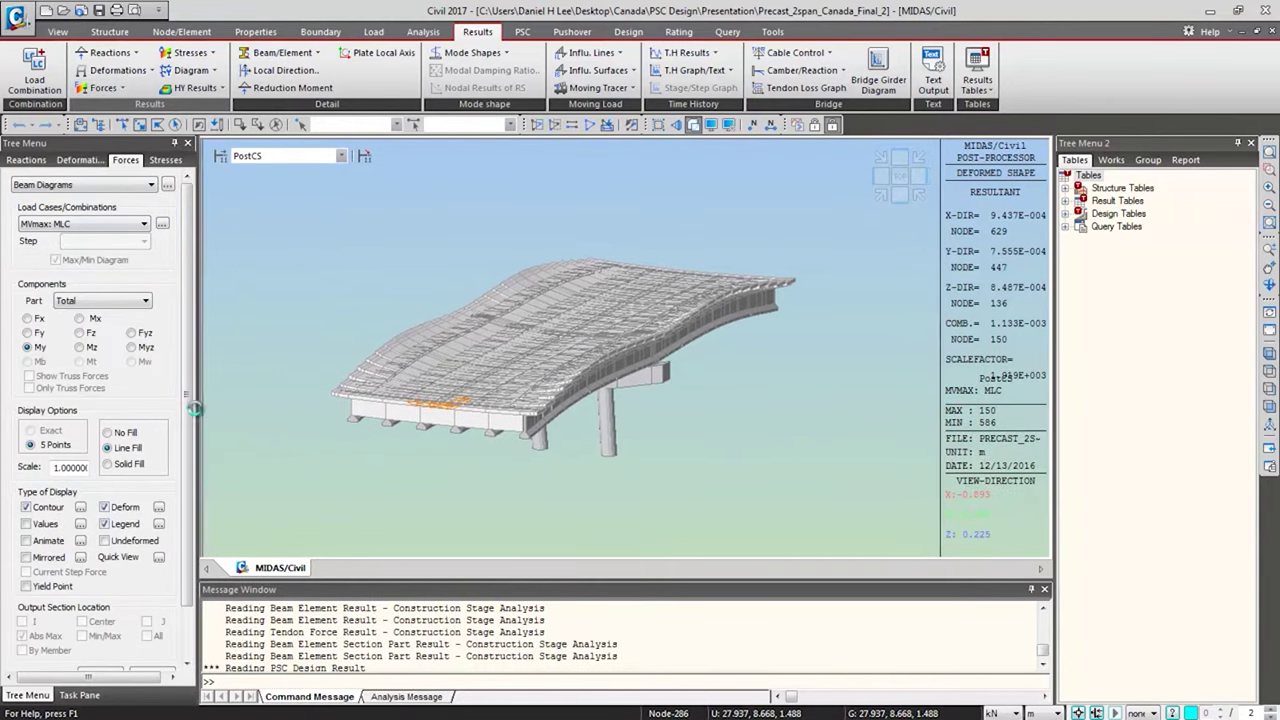
{"action": "left_click", "coordinate": [127, 464]}
{"action": "scroll", "coordinate": [178, 490], "scroll_direction": "down", "scroll_amount": 3}
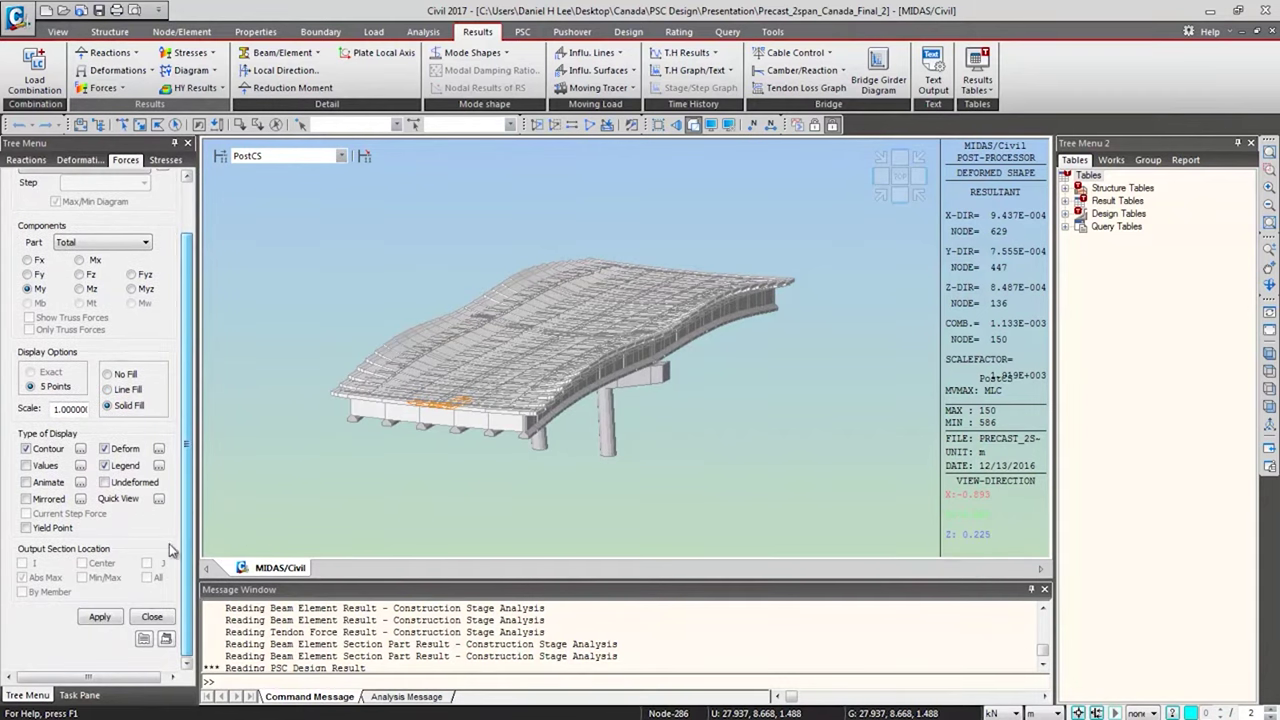
{"action": "left_click", "coordinate": [105, 449]}
{"action": "left_click", "coordinate": [100, 617]}
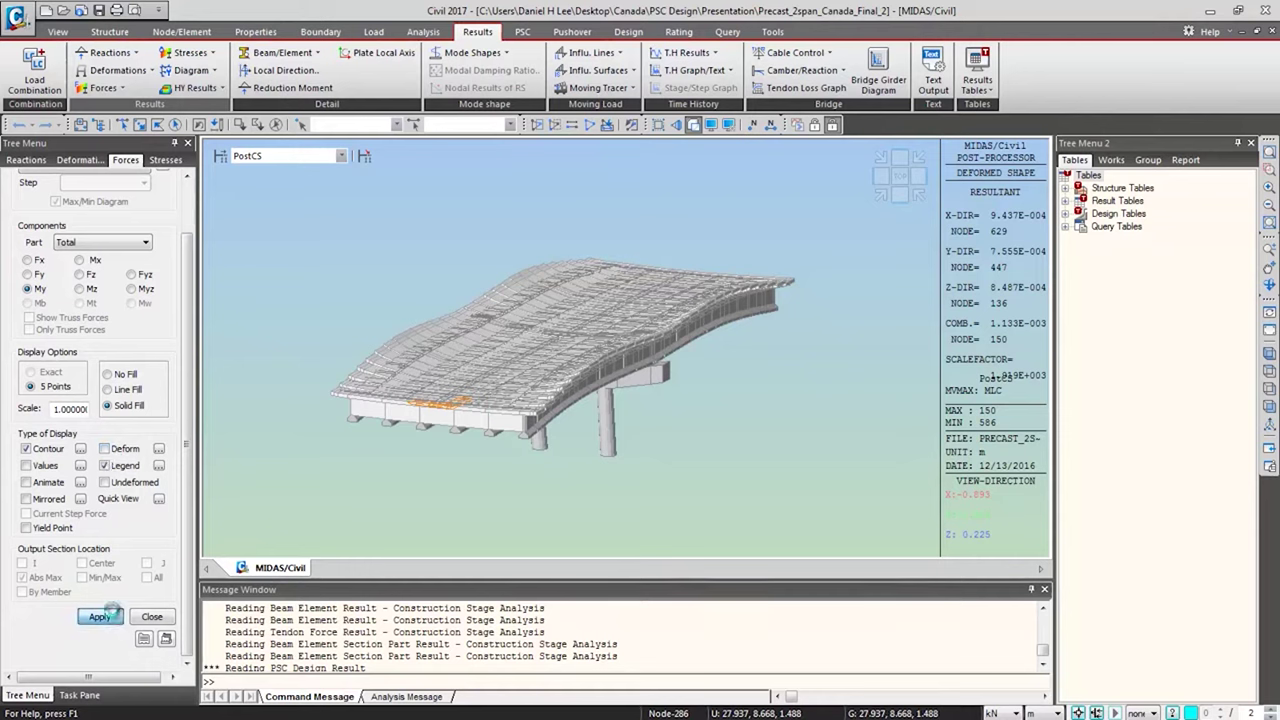
{"action": "middle_click_drag", "start_coordinate": [759, 338], "coordinate": [466, 337], "text": "ctrl"}
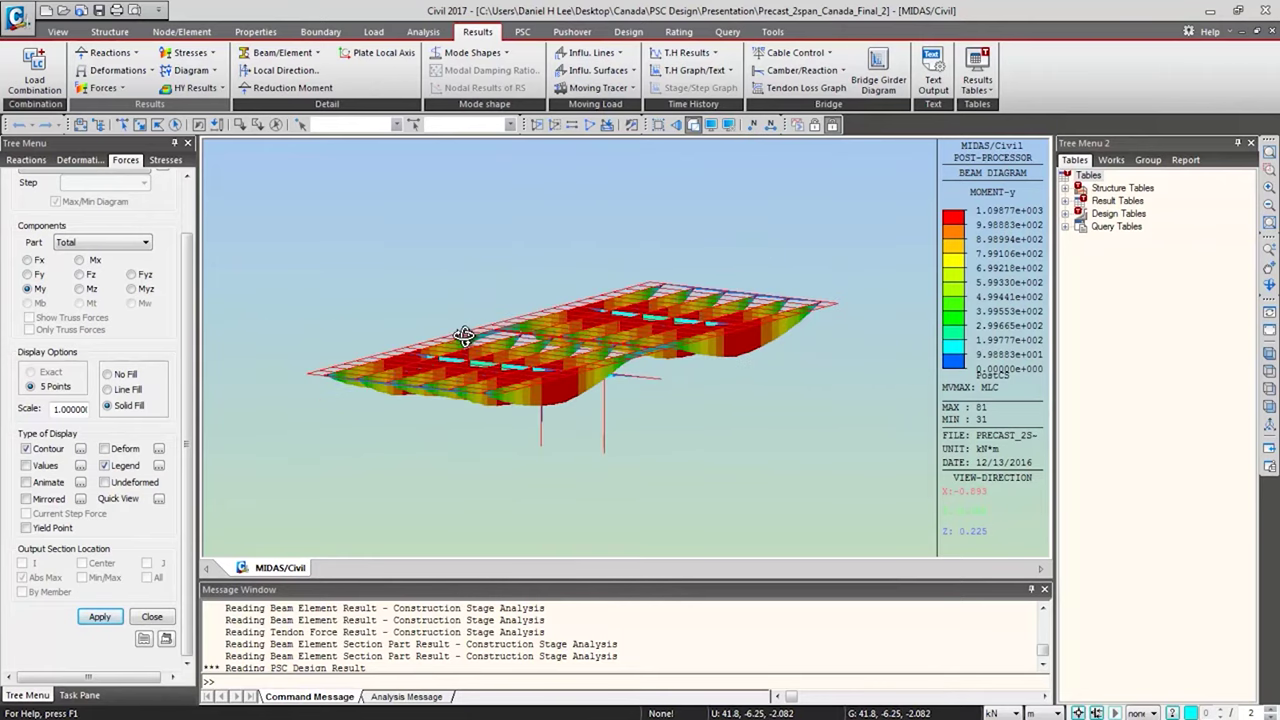
{"action": "mouse_move", "coordinate": [466, 347]}
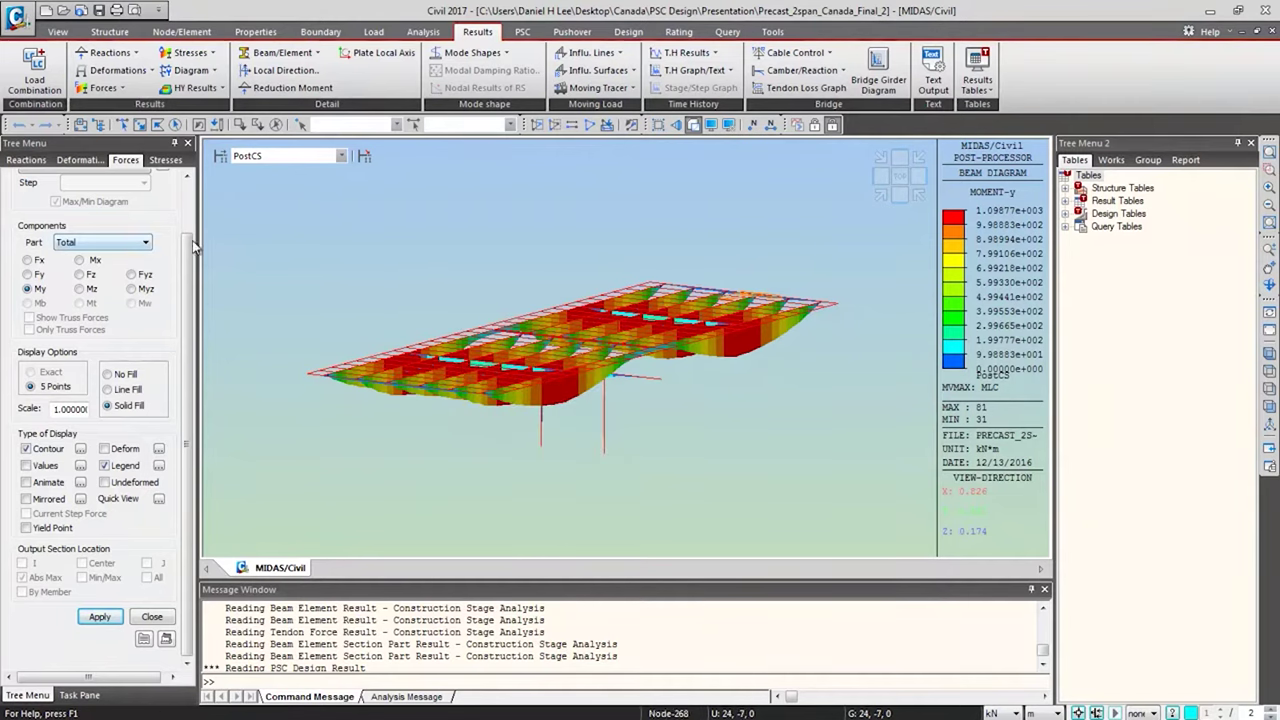
Step: Display the My beam diagram for the MVmin: MLC load case as a solid-fill contour
{"action": "left_click_drag", "start_coordinate": [190, 262], "coordinate": [190, 258]}
{"action": "scroll", "coordinate": [190, 258], "scroll_direction": "up", "scroll_amount": 2}
{"action": "left_click", "coordinate": [85, 215]}
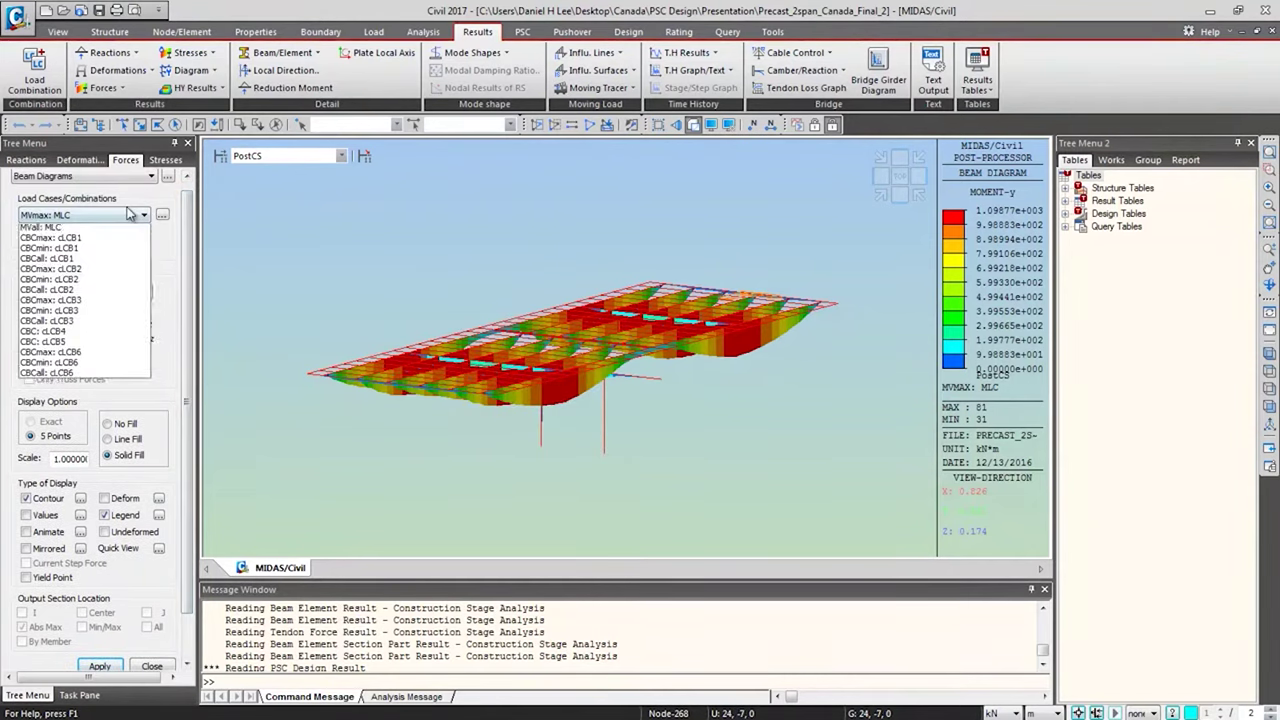
{"action": "left_click", "coordinate": [55, 333]}
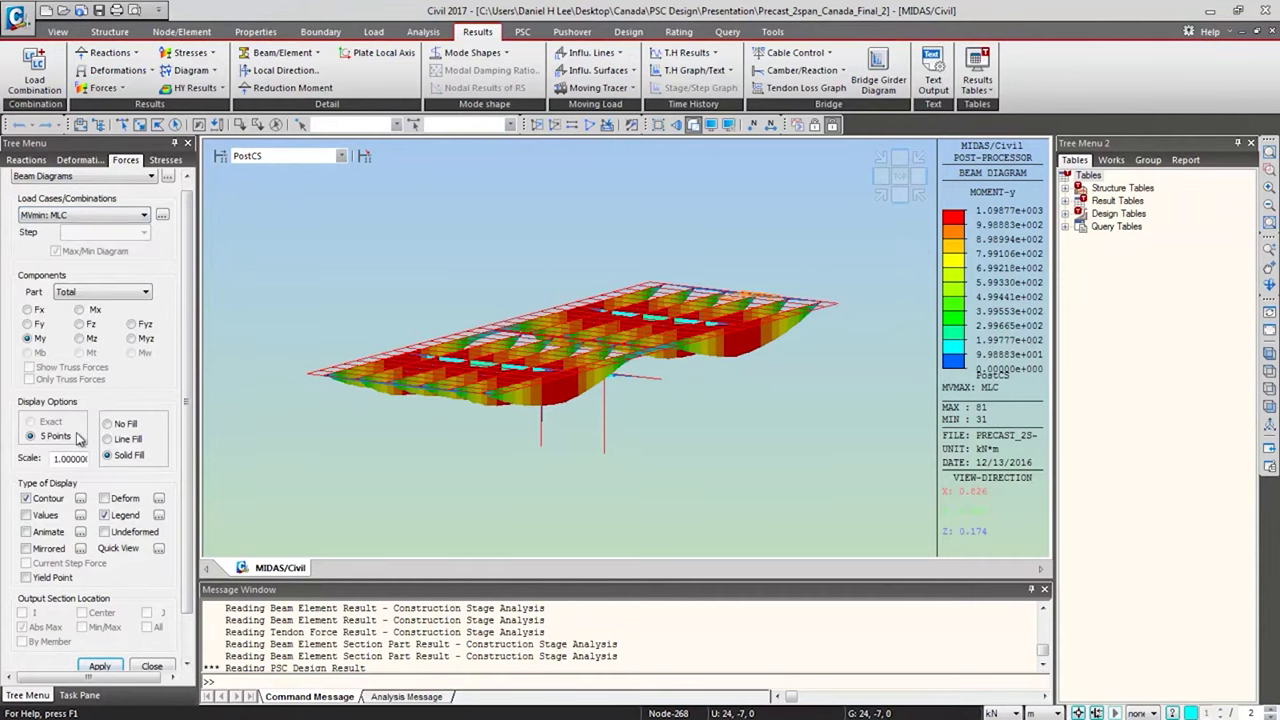
{"action": "left_click", "coordinate": [117, 668]}
{"action": "mouse_move", "coordinate": [480, 430]}
{"action": "middle_mouse_down", "text": "ctrl"}
{"action": "mouse_move", "coordinate": [391, 403]}
{"action": "mouse_move", "coordinate": [411, 423]}
{"action": "mouse_move", "coordinate": [517, 434]}
{"action": "mouse_move", "coordinate": [598, 495]}
{"action": "mouse_move", "coordinate": [500, 443]}
{"action": "mouse_move", "coordinate": [493, 459]}
{"action": "mouse_move", "coordinate": [457, 466]}
{"action": "mouse_move", "coordinate": [466, 450]}
{"action": "middle_mouse_up", "text": "ctrl"}
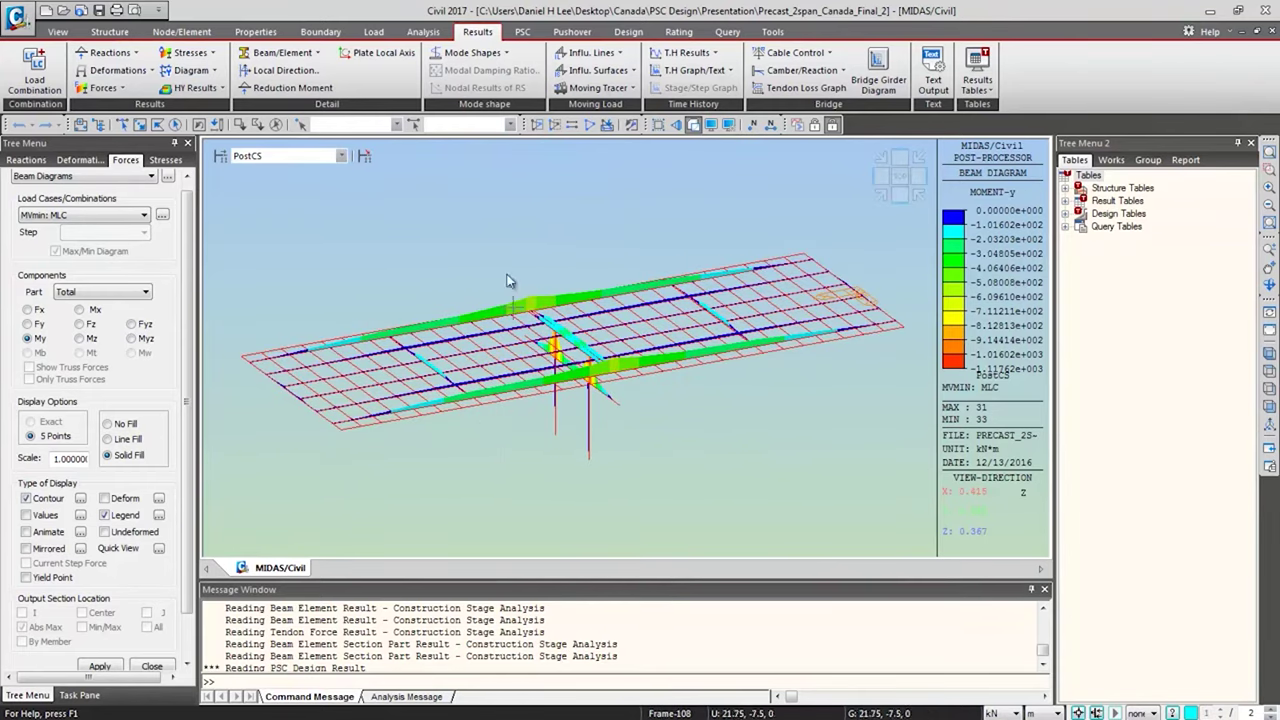
Step: Review the CSA-S6-14 PSC design parameters, including the input options and limit state outputs, and cancel without changes
{"action": "left_click", "coordinate": [527, 35]}
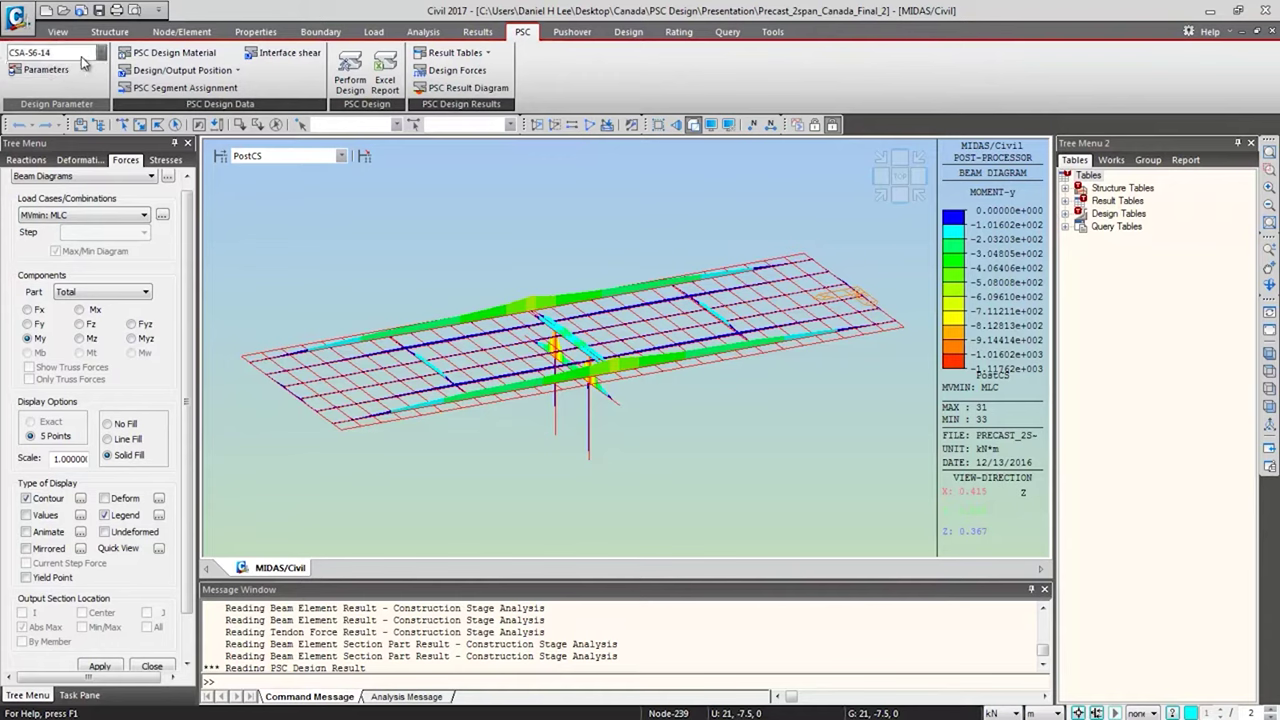
{"action": "left_click", "coordinate": [48, 70]}
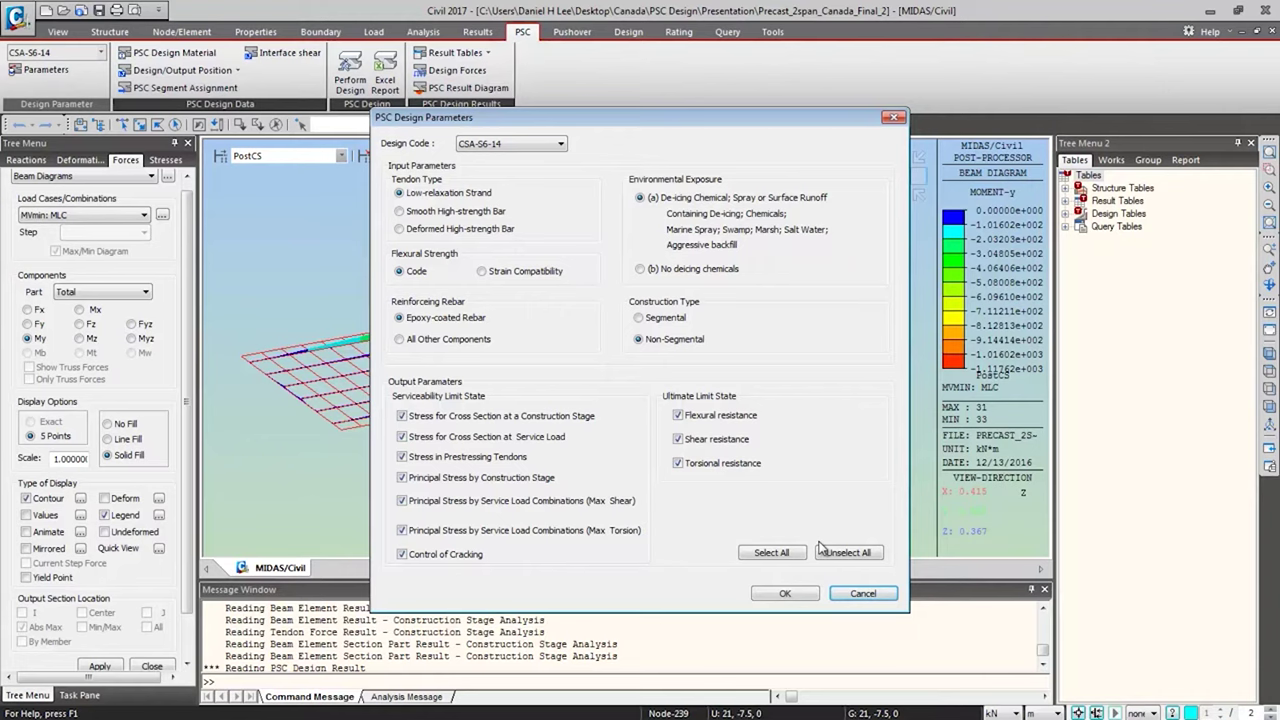
{"action": "left_click", "coordinate": [862, 592]}
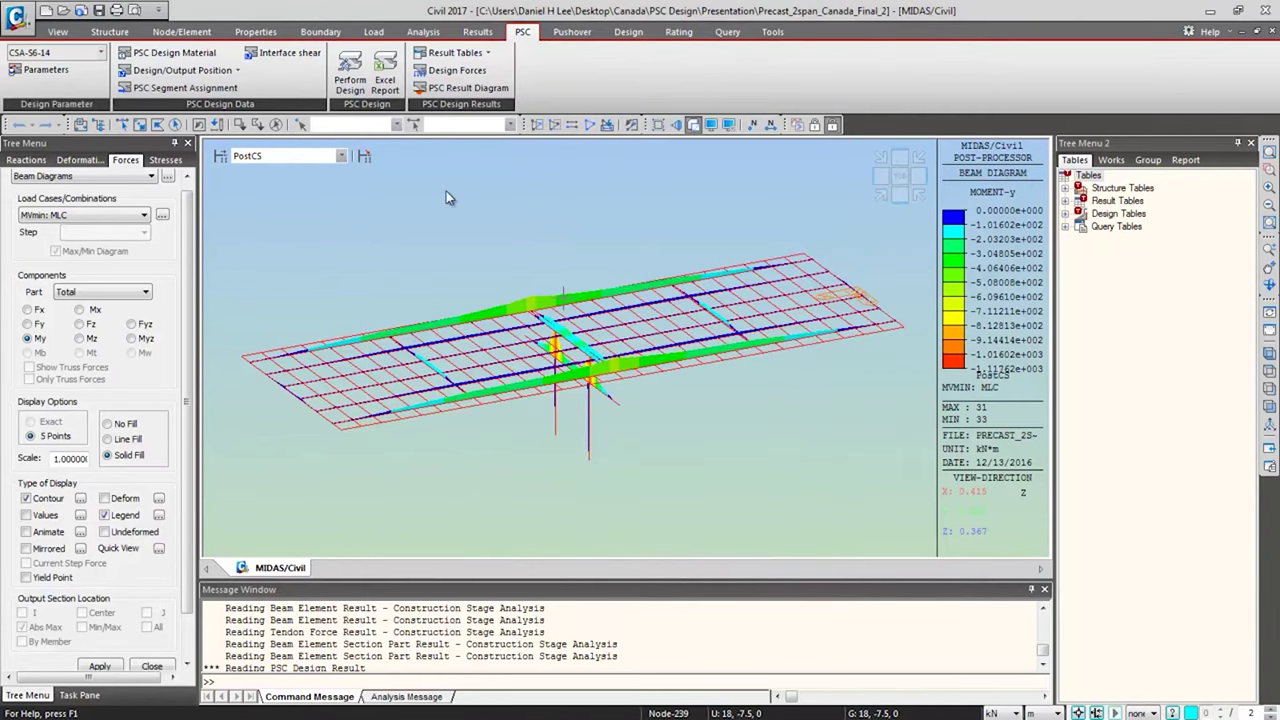
Step: Check the girder and slab concrete and rebar grades of the Girder material in the PSC design materials
{"action": "left_click", "coordinate": [174, 53]}
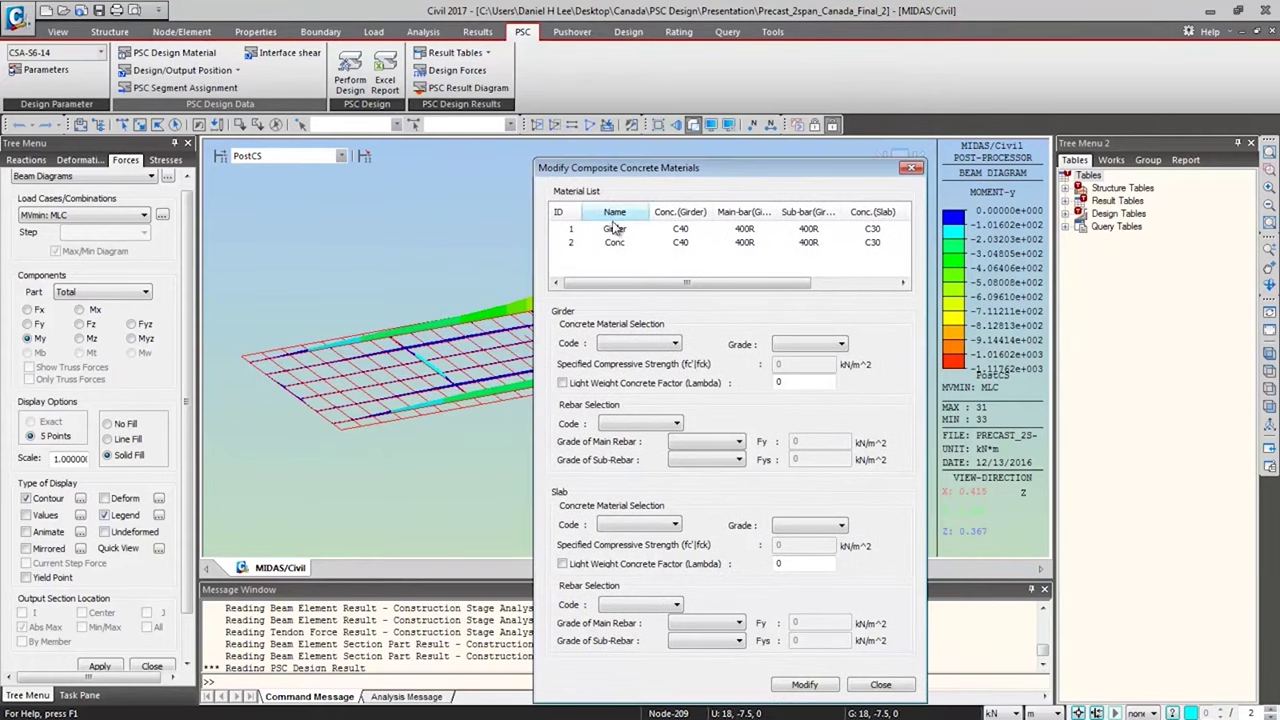
{"action": "left_click", "coordinate": [640, 229]}
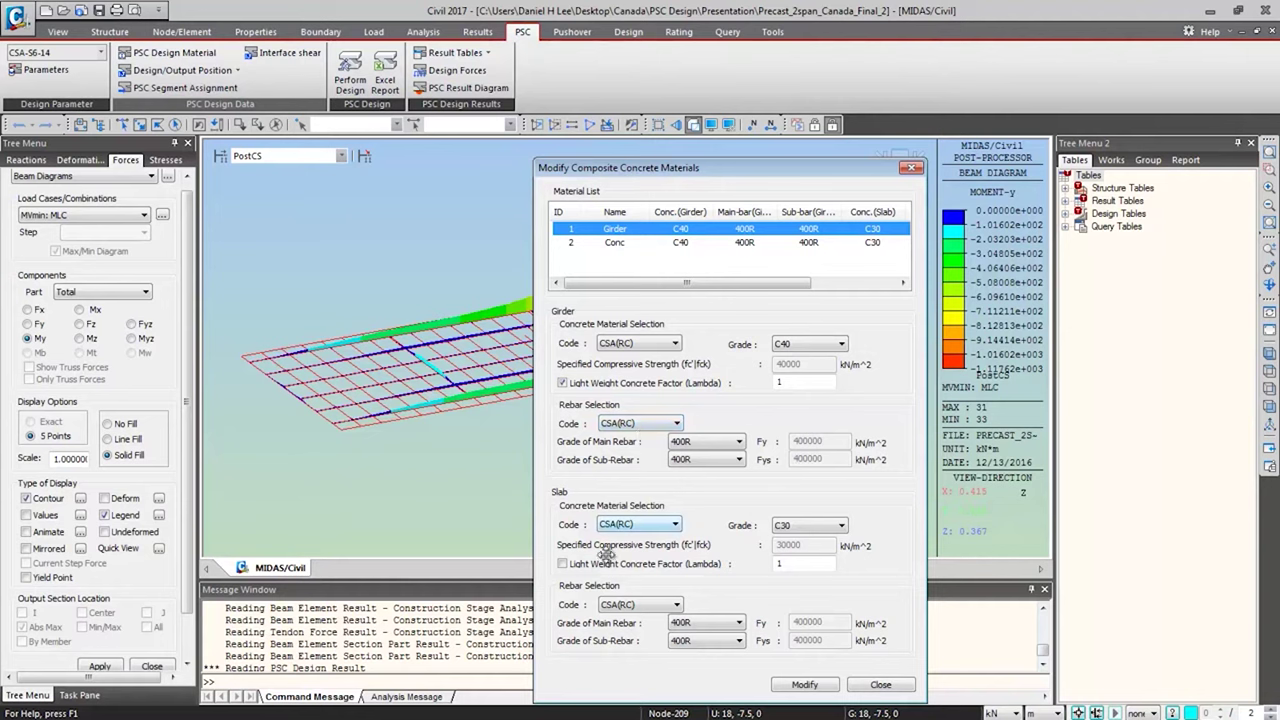
{"action": "left_click", "coordinate": [880, 685]}
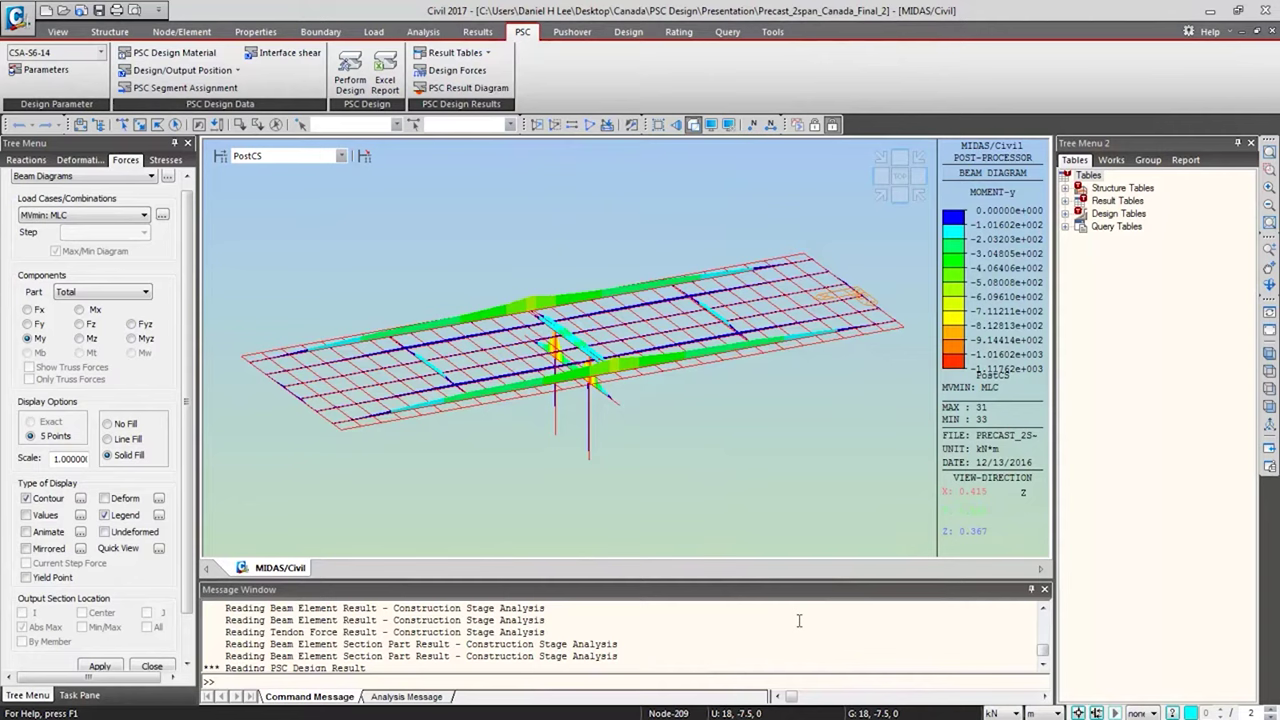
Step: Review the moment and shear options for the PSC design position and close them without applying
{"action": "left_click", "coordinate": [217, 75]}
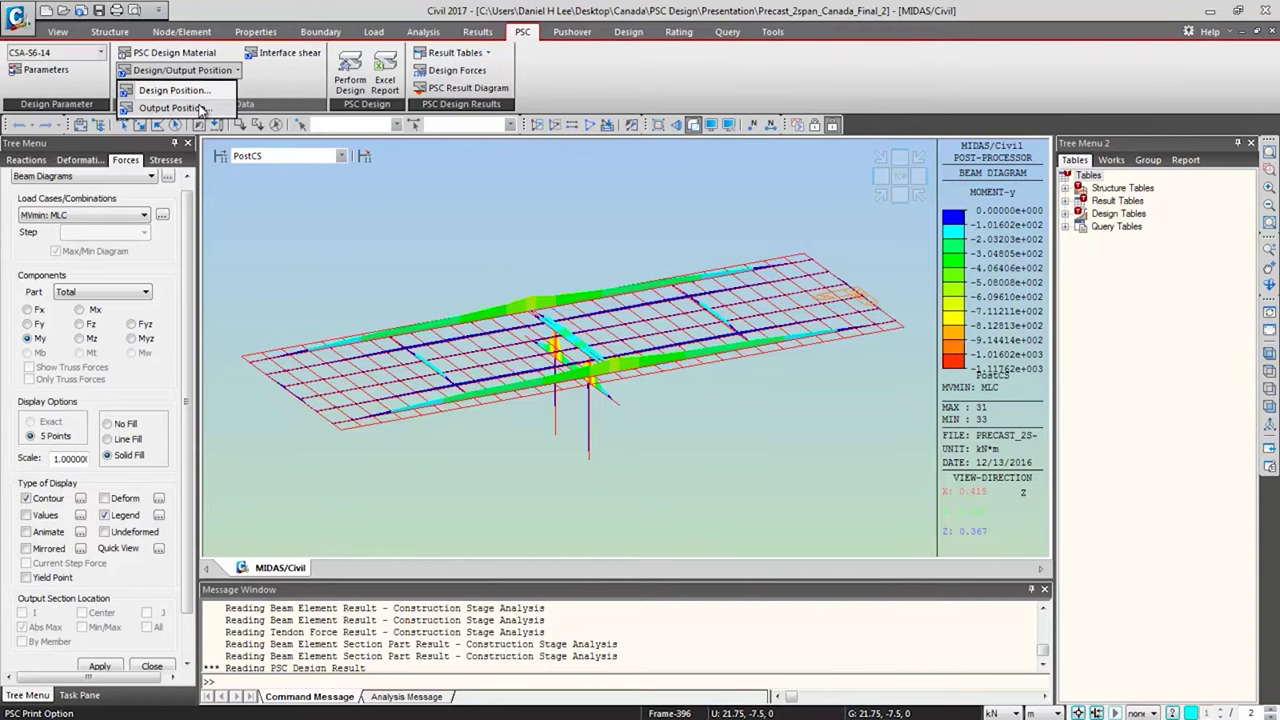
{"action": "left_click", "coordinate": [200, 108]}
{"action": "left_click", "coordinate": [209, 93]}
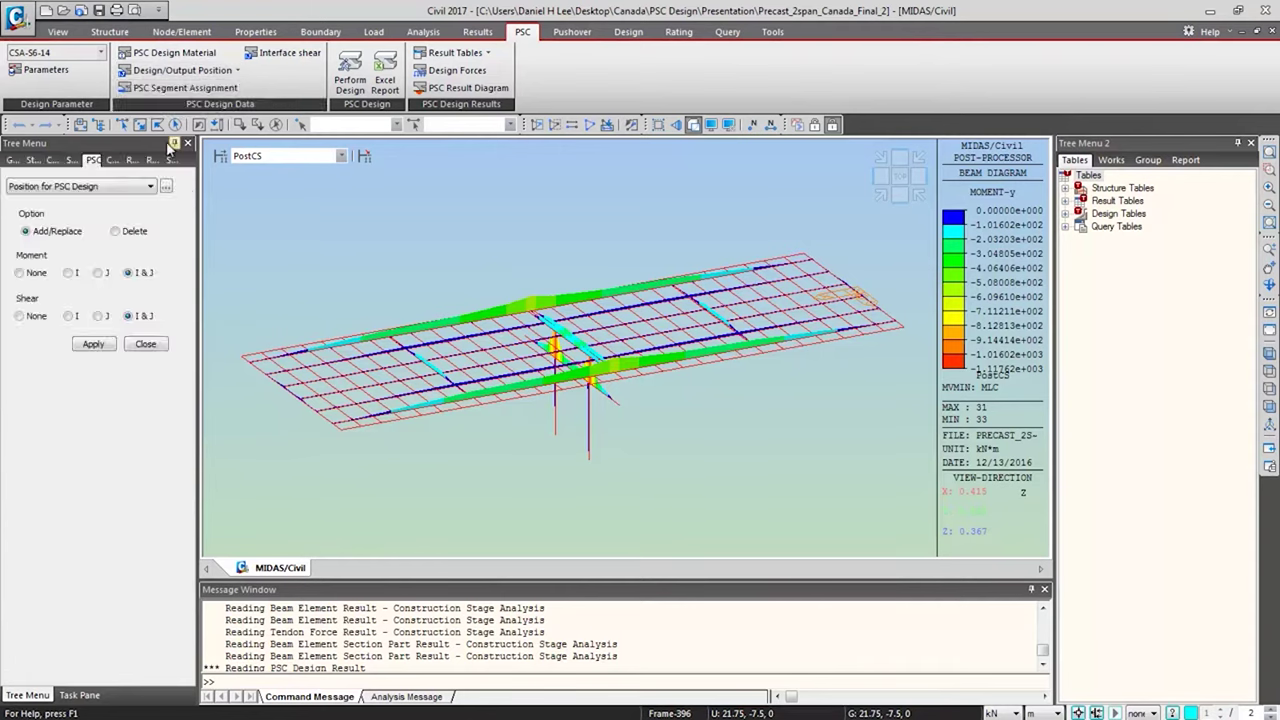
{"action": "left_click", "coordinate": [146, 343]}
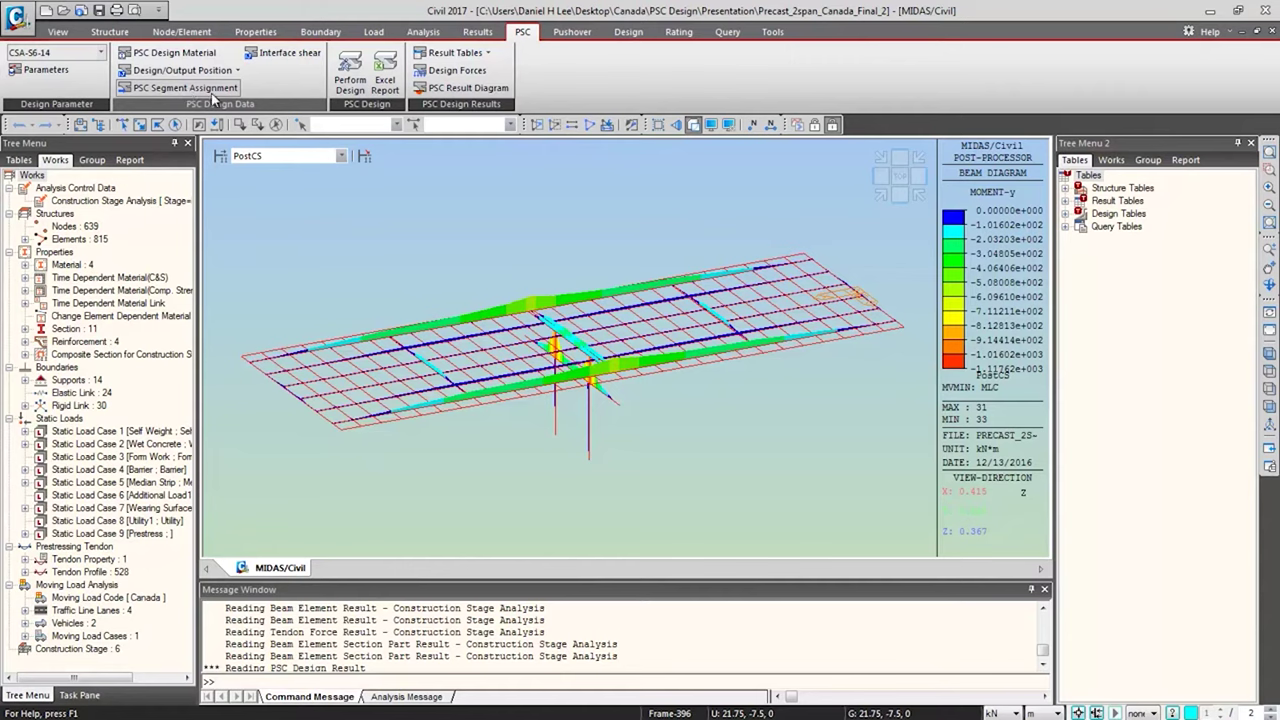
Step: Check the interface shear settings and their element table, and perform the PSC design
{"action": "left_click", "coordinate": [272, 61]}
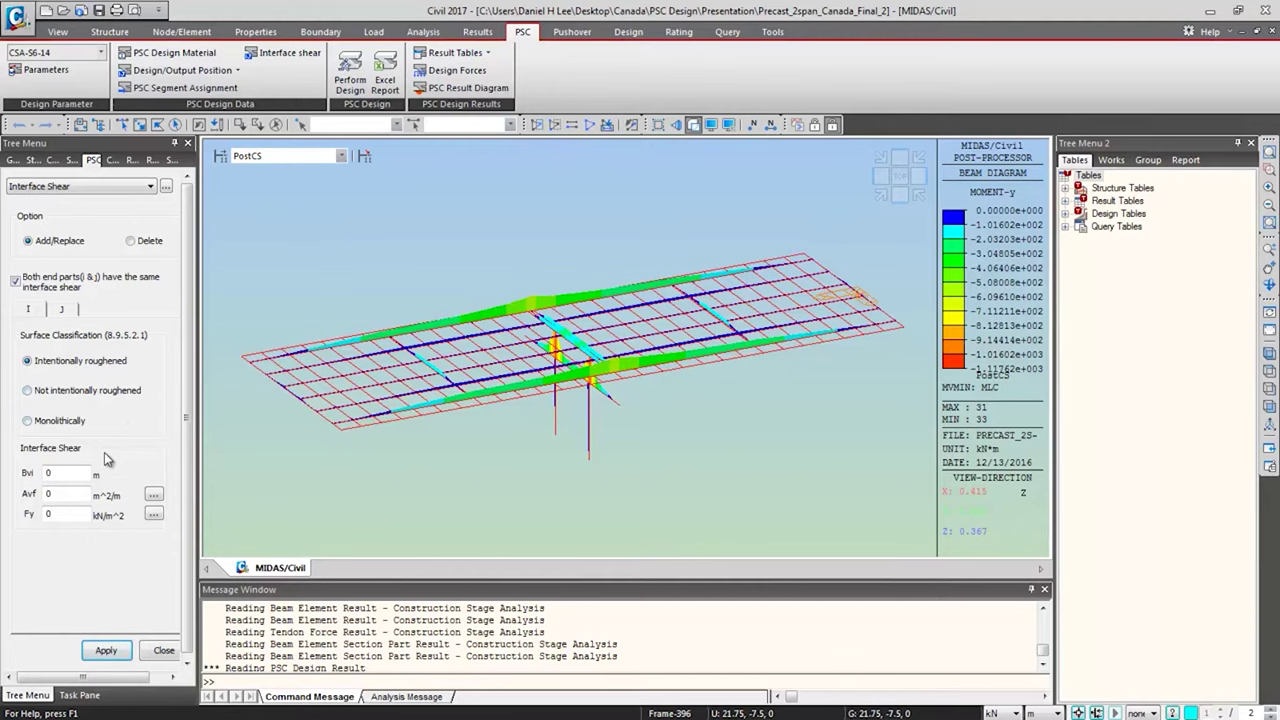
{"action": "left_click", "coordinate": [166, 187]}
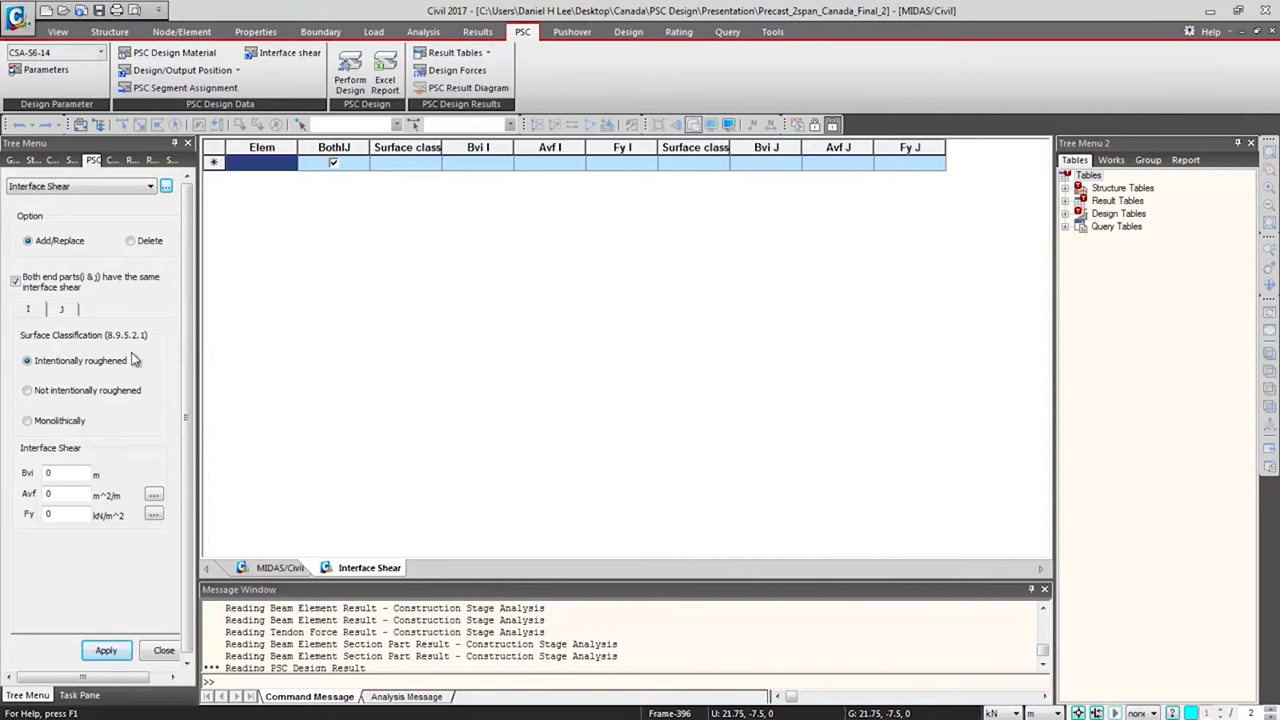
{"action": "left_click", "coordinate": [342, 88]}
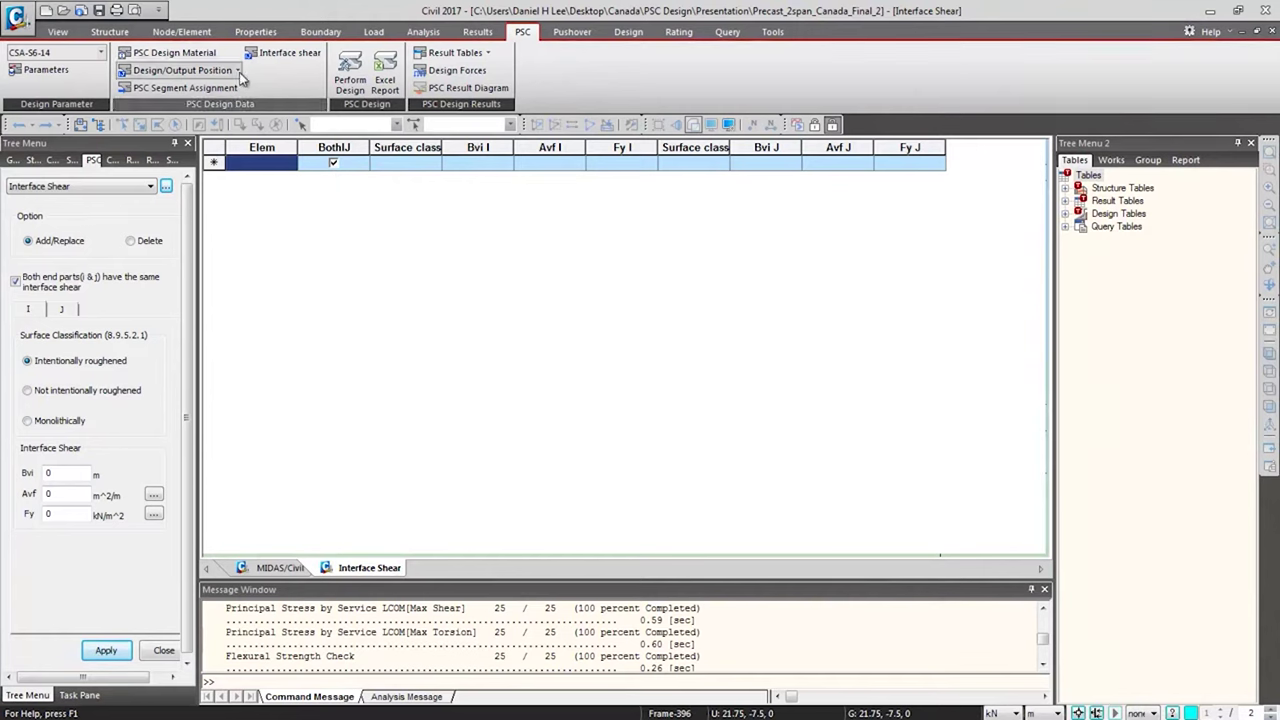
Step: Open the PSC output position table and review the moment, shear and torsion positions of elements 330 to 354
{"action": "left_click", "coordinate": [238, 71]}
{"action": "left_click", "coordinate": [195, 108]}
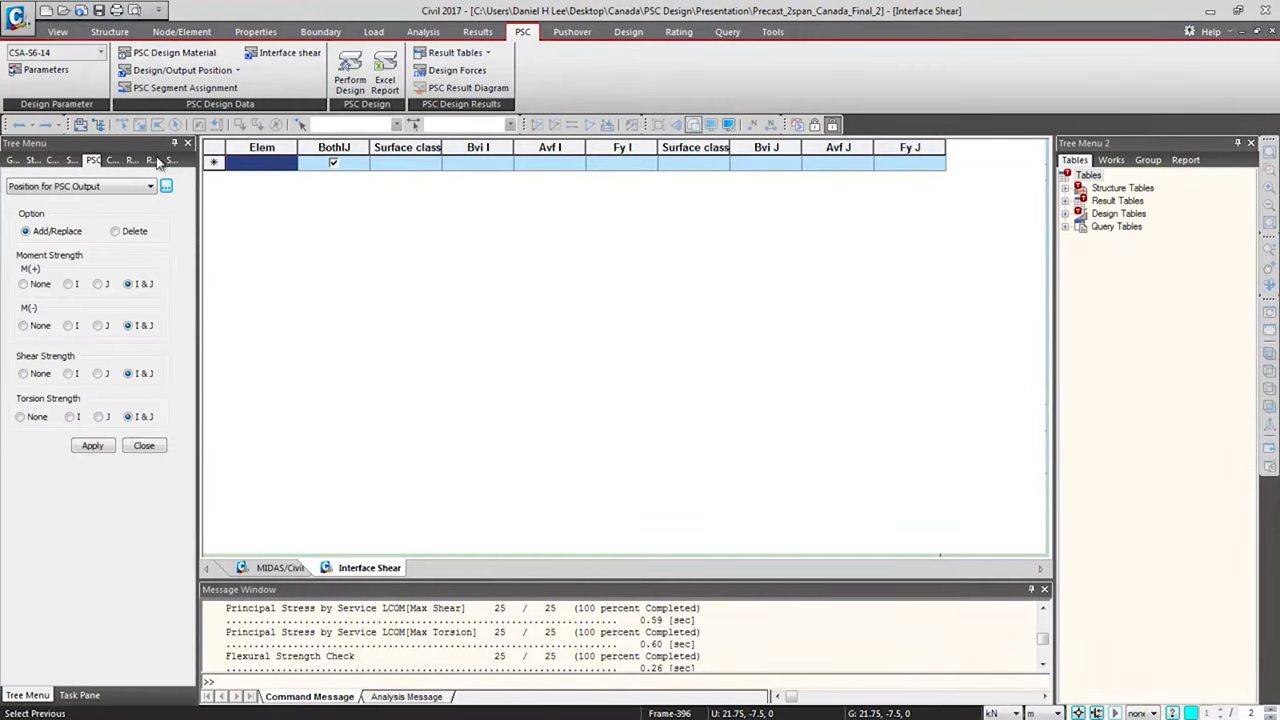
{"action": "left_click", "coordinate": [167, 187]}
{"action": "left_click", "coordinate": [450, 300]}
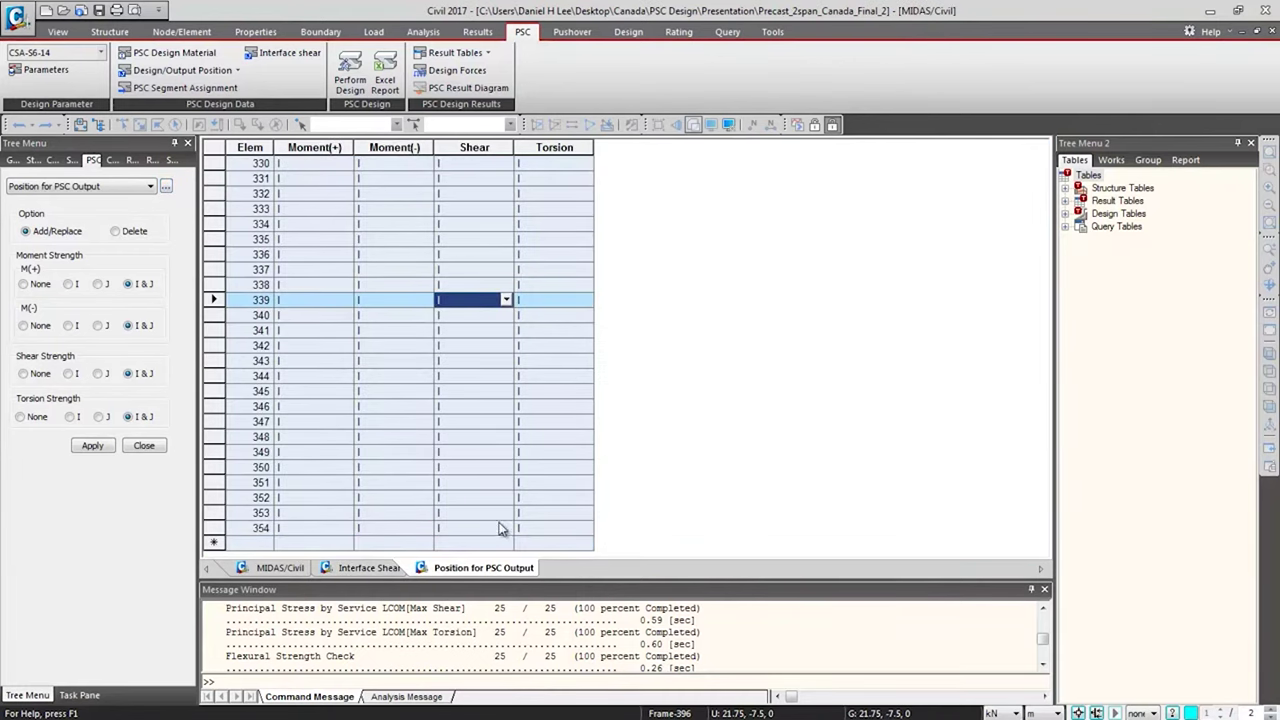
{"action": "left_click_drag", "start_coordinate": [566, 517], "coordinate": [559, 532]}
{"action": "left_click_drag", "start_coordinate": [502, 497], "coordinate": [268, 100]}
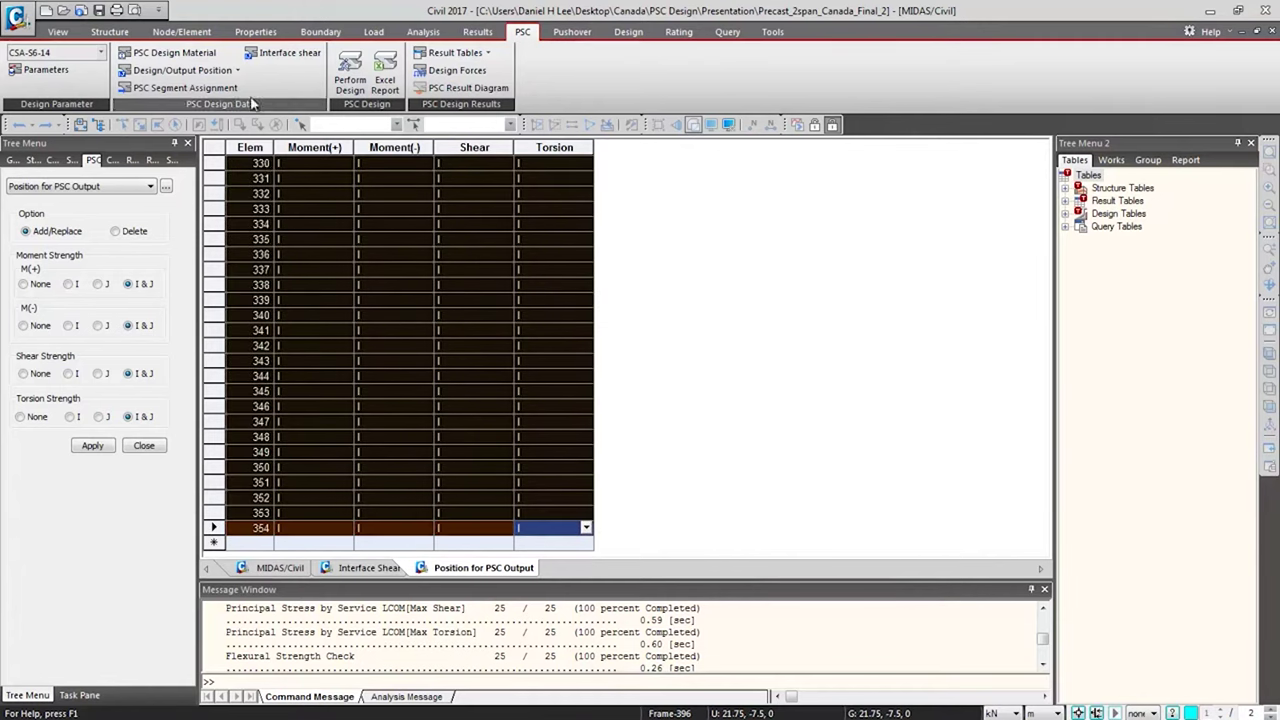
{"action": "left_click", "coordinate": [237, 70]}
{"action": "key", "text": "Escape"}
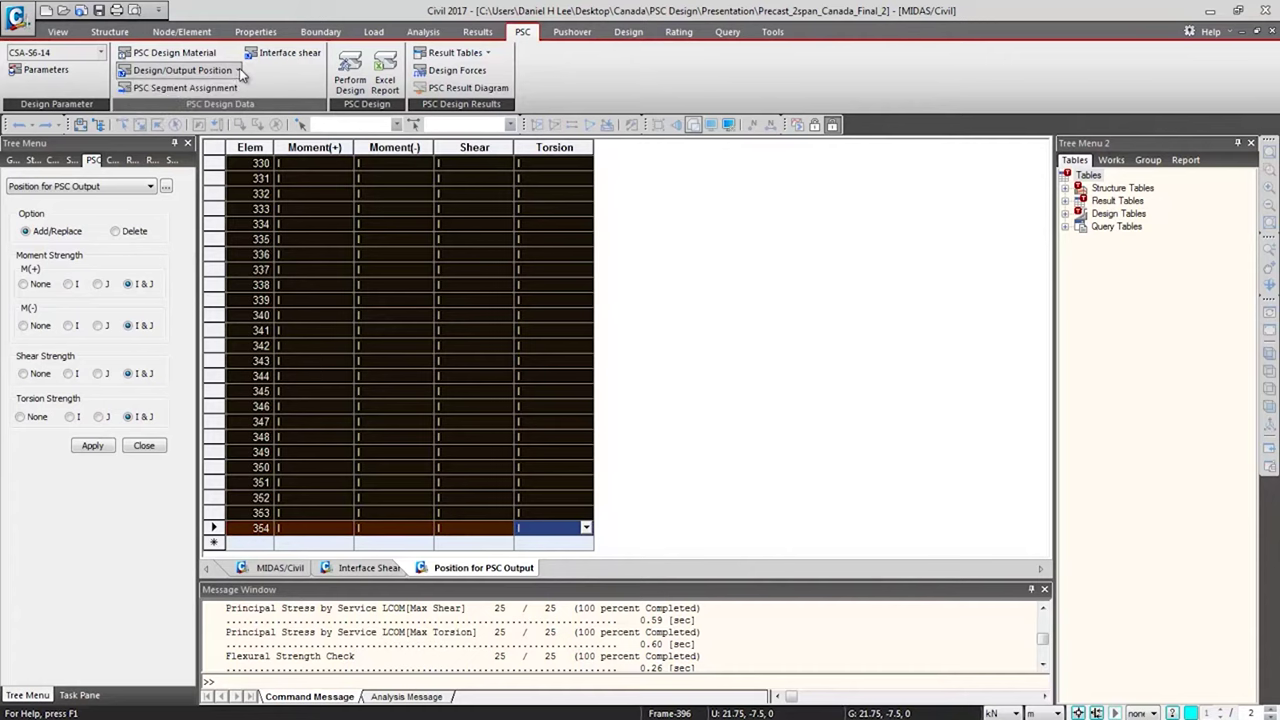
{"action": "left_click", "coordinate": [337, 329]}
{"action": "left_click", "coordinate": [267, 170]}
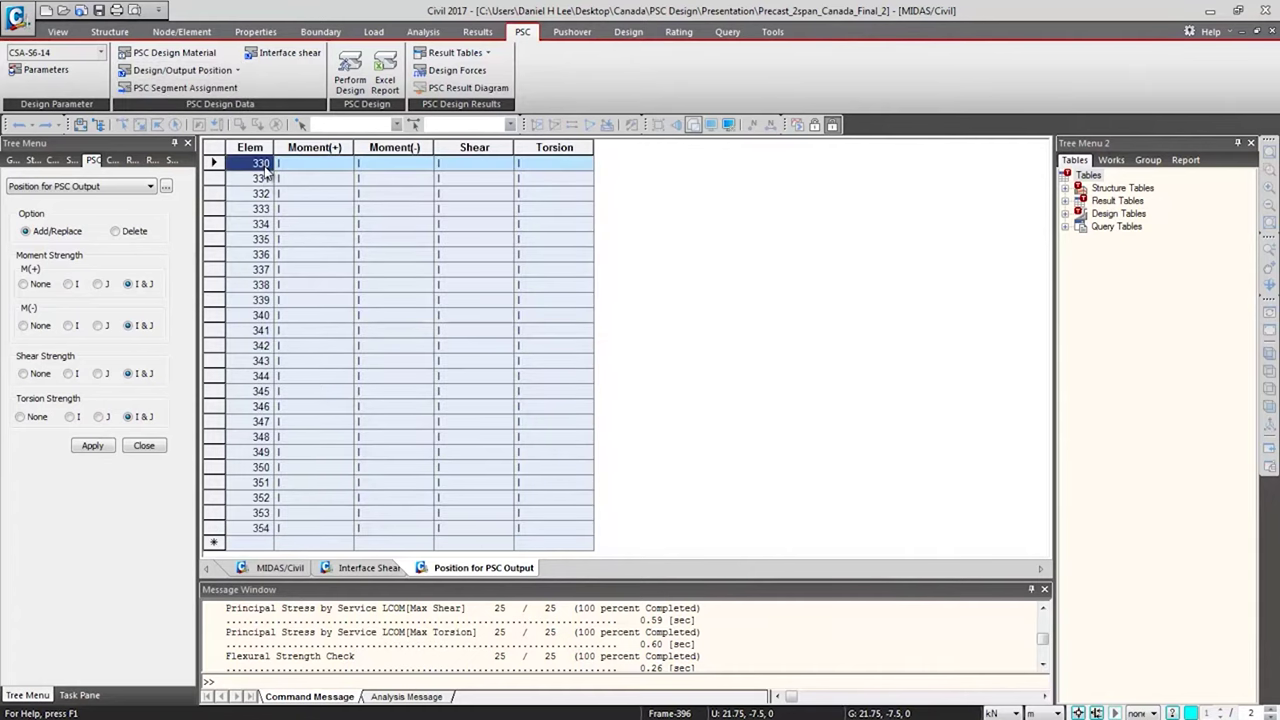
{"action": "left_click_drag", "start_coordinate": [268, 172], "coordinate": [268, 533]}
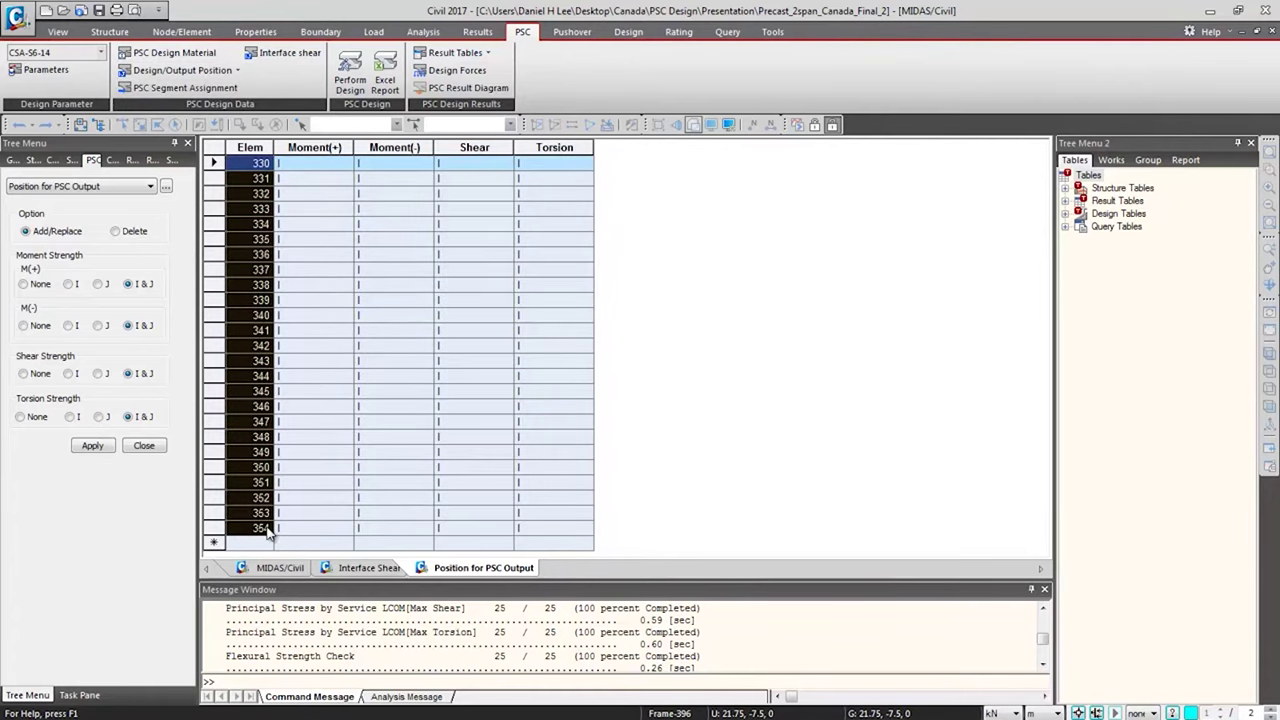
{"action": "left_click", "coordinate": [267, 530]}
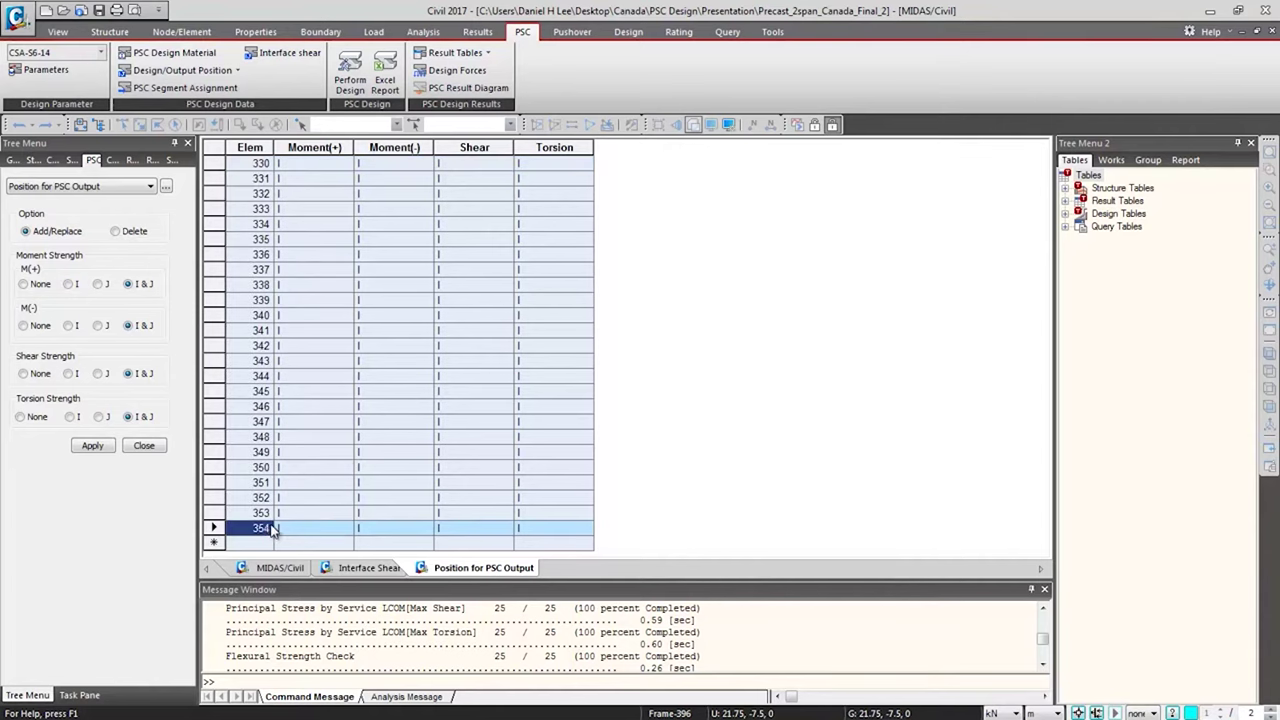
Step: Switch to the Precast_2span_Canada_Final_2 report in Excel and examine element 331's design condition, section properties, materials and reinforcement on sheet 331_I
{"action": "key", "text": "alt+Tab"}
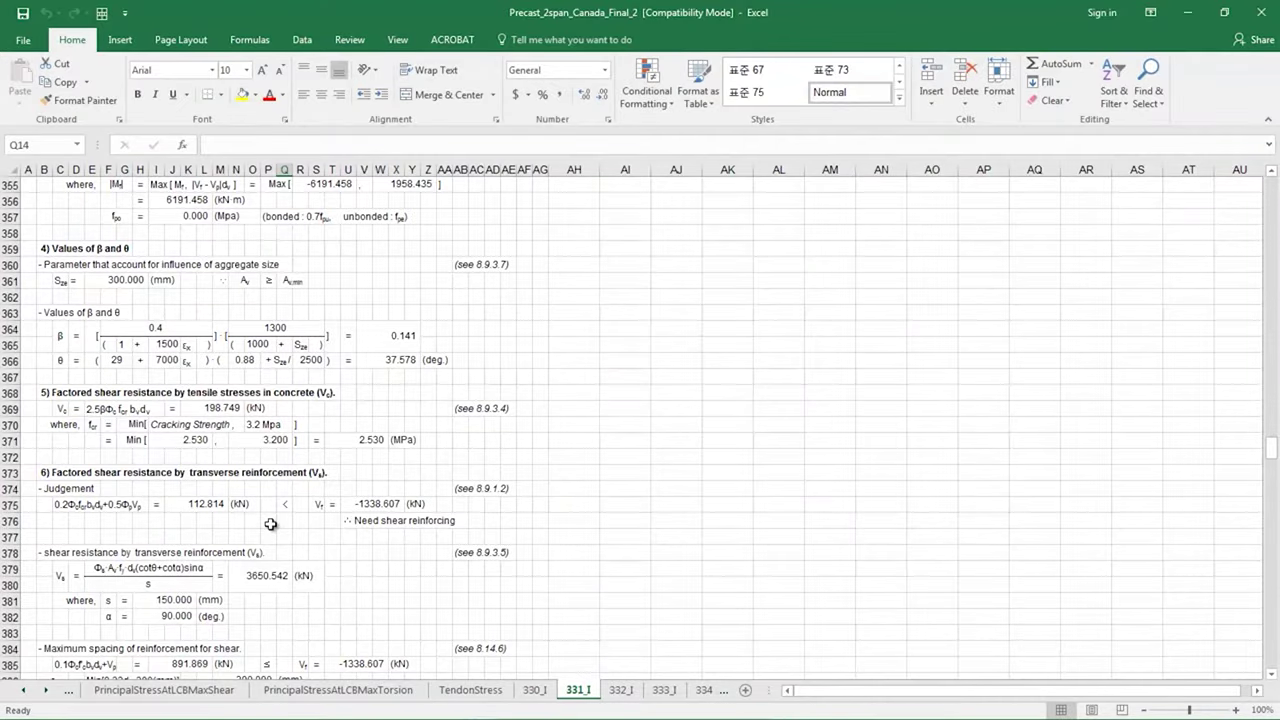
{"action": "left_click", "coordinate": [944, 612]}
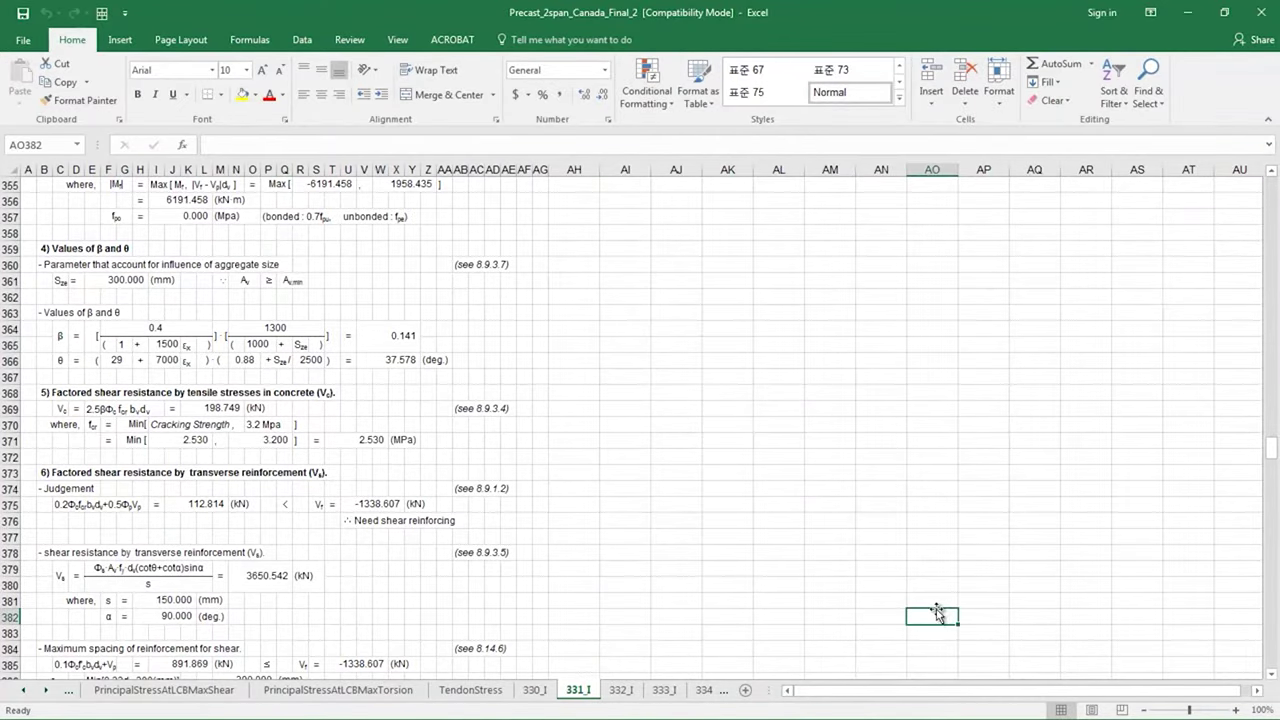
{"action": "middle_click", "coordinate": [942, 576]}
{"action": "middle_click", "coordinate": [733, 413]}
{"action": "middle_click", "coordinate": [393, 294]}
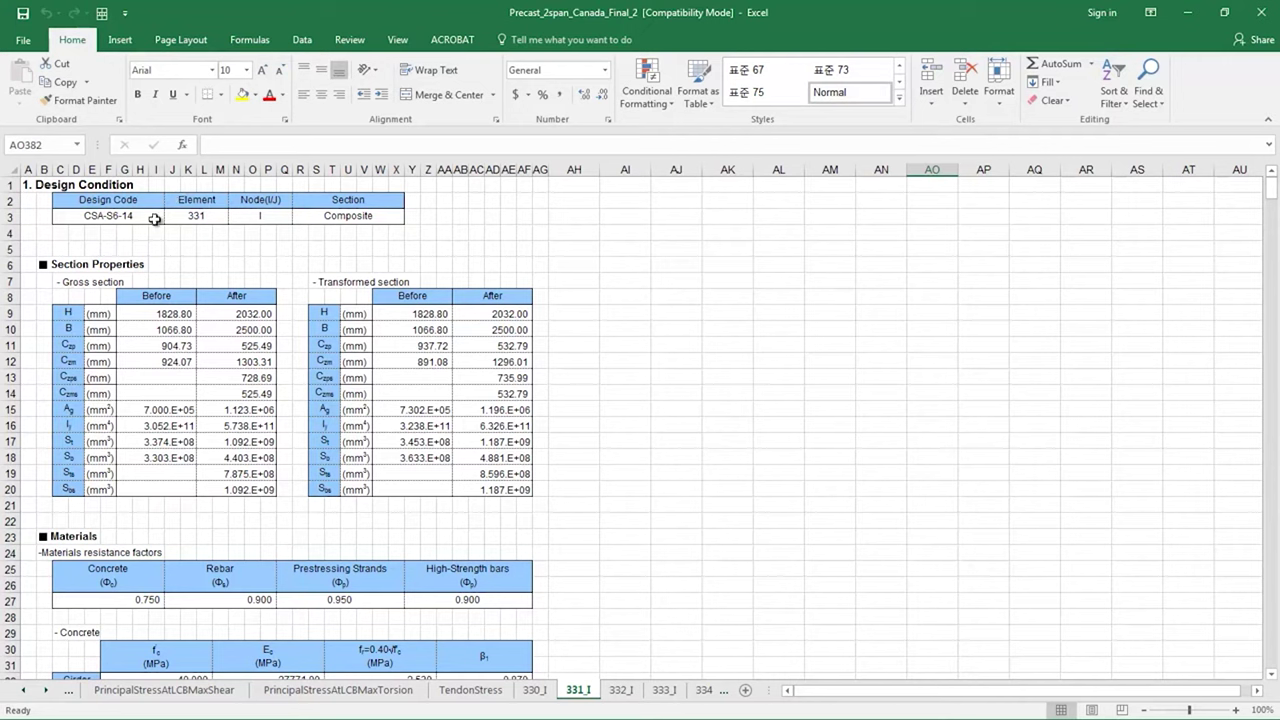
{"action": "left_click_drag", "start_coordinate": [94, 215], "coordinate": [389, 222]}
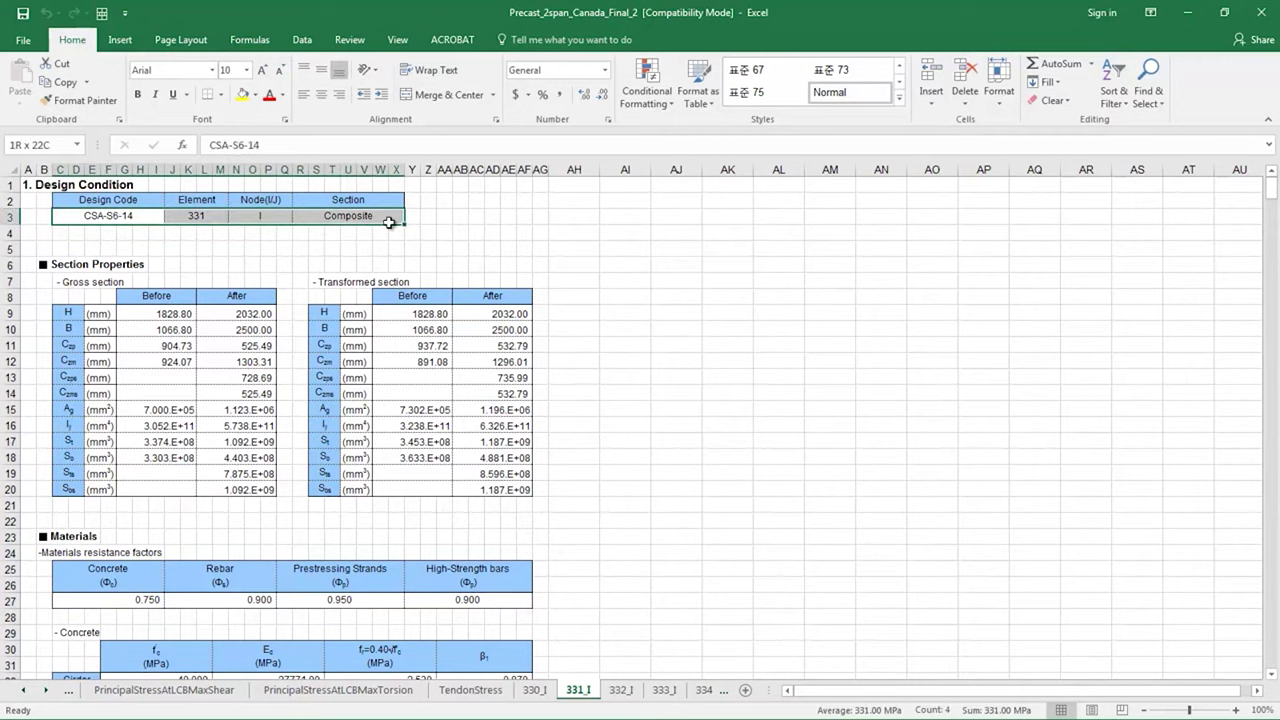
{"action": "left_click", "coordinate": [412, 248]}
{"action": "scroll", "coordinate": [430, 270], "scroll_direction": "down", "scroll_amount": 1}
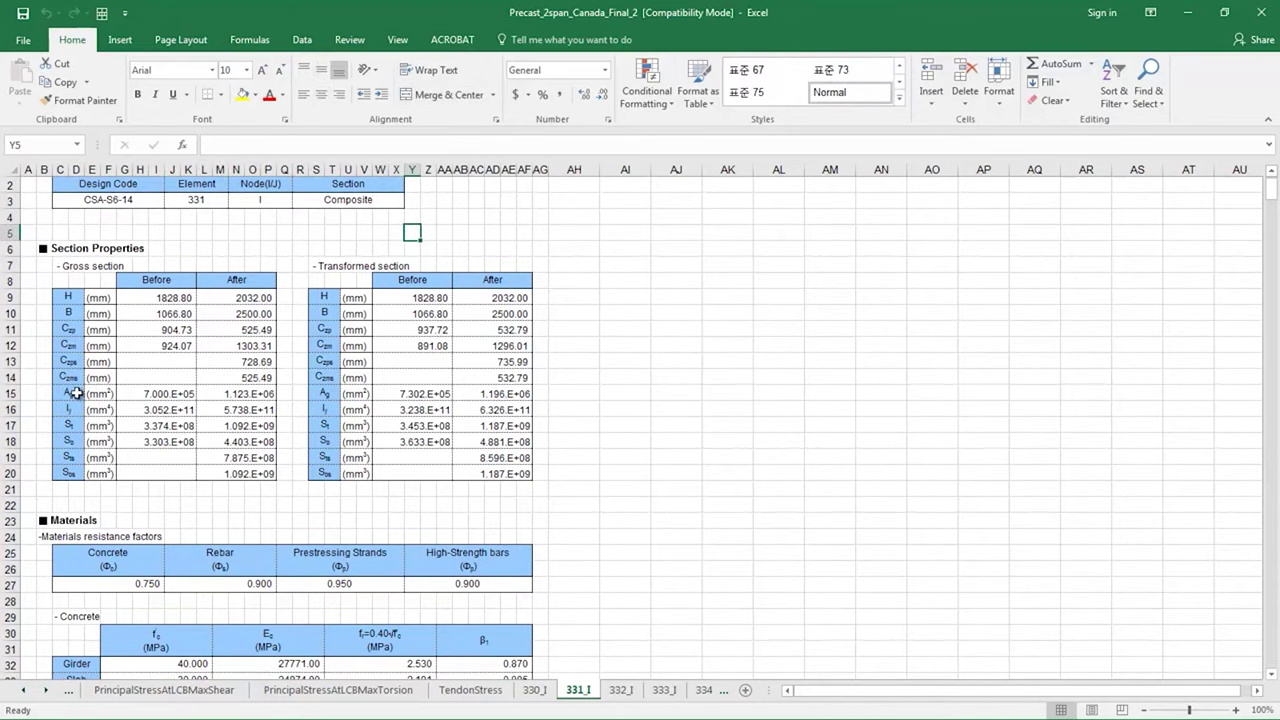
{"action": "scroll", "coordinate": [95, 300], "scroll_direction": "down", "scroll_amount": 1}
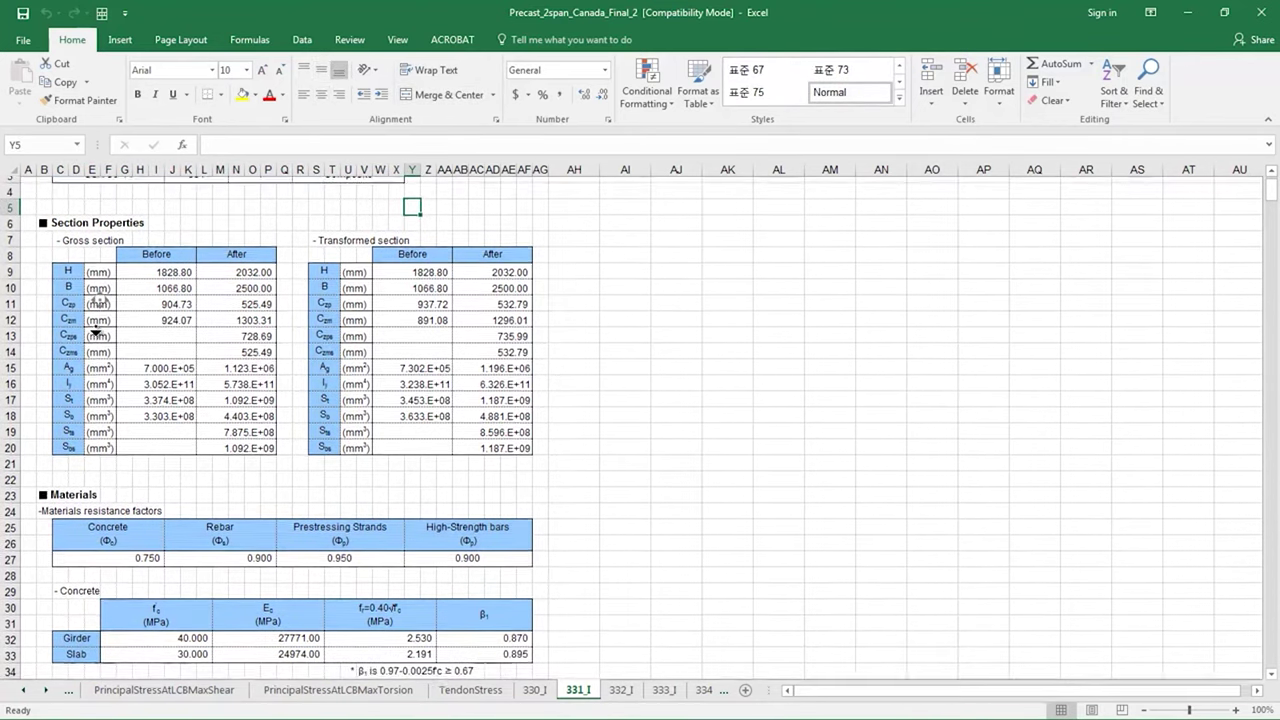
{"action": "scroll", "coordinate": [94, 411], "scroll_direction": "down", "scroll_amount": 2}
{"action": "scroll", "coordinate": [94, 411], "scroll_direction": "down", "scroll_amount": 18}
{"action": "scroll", "coordinate": [103, 410], "scroll_direction": "down", "scroll_amount": 4}
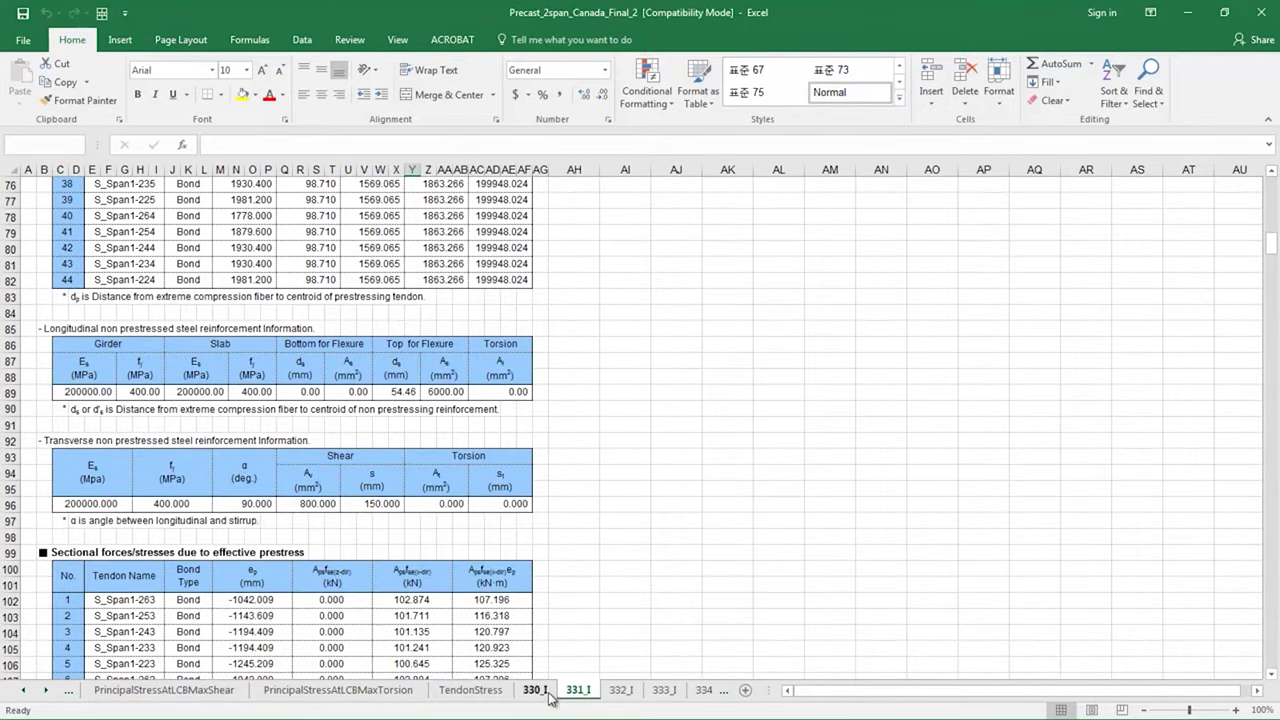
Step: Open sheet 330_I and examine its effective prestress forces and the positive-moment flexure design down to the neutral axis ratio check
{"action": "left_click", "coordinate": [540, 691]}
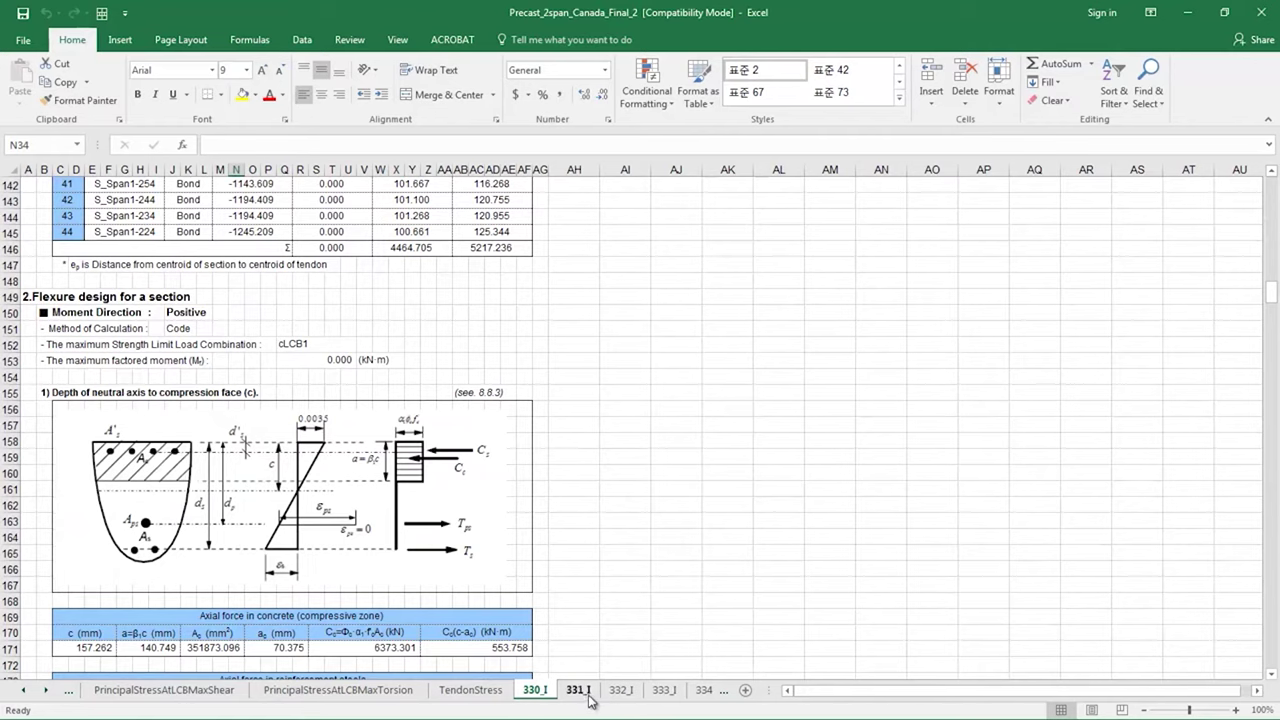
{"action": "scroll", "coordinate": [571, 528], "scroll_direction": "down", "scroll_amount": 5}
{"action": "scroll", "coordinate": [570, 530], "scroll_direction": "up", "scroll_amount": 6}
{"action": "scroll", "coordinate": [566, 630], "scroll_direction": "up", "scroll_amount": 20}
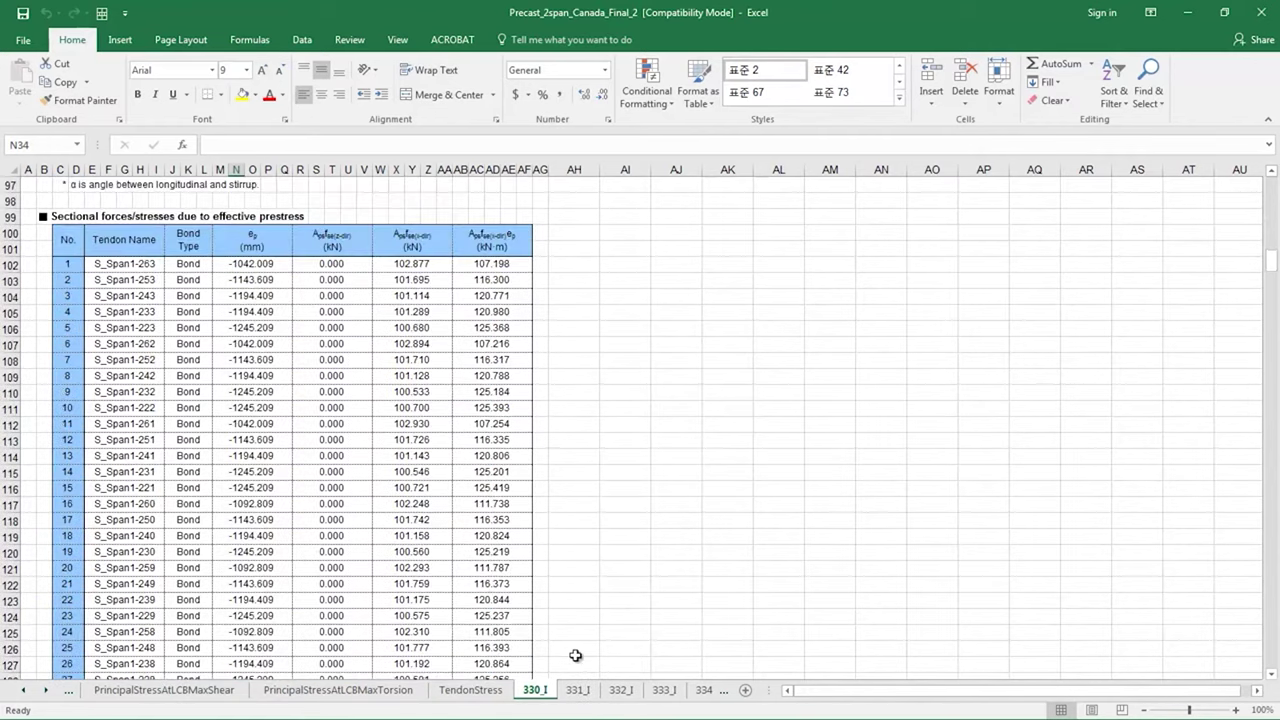
{"action": "scroll", "coordinate": [415, 296], "scroll_direction": "down", "scroll_amount": 20}
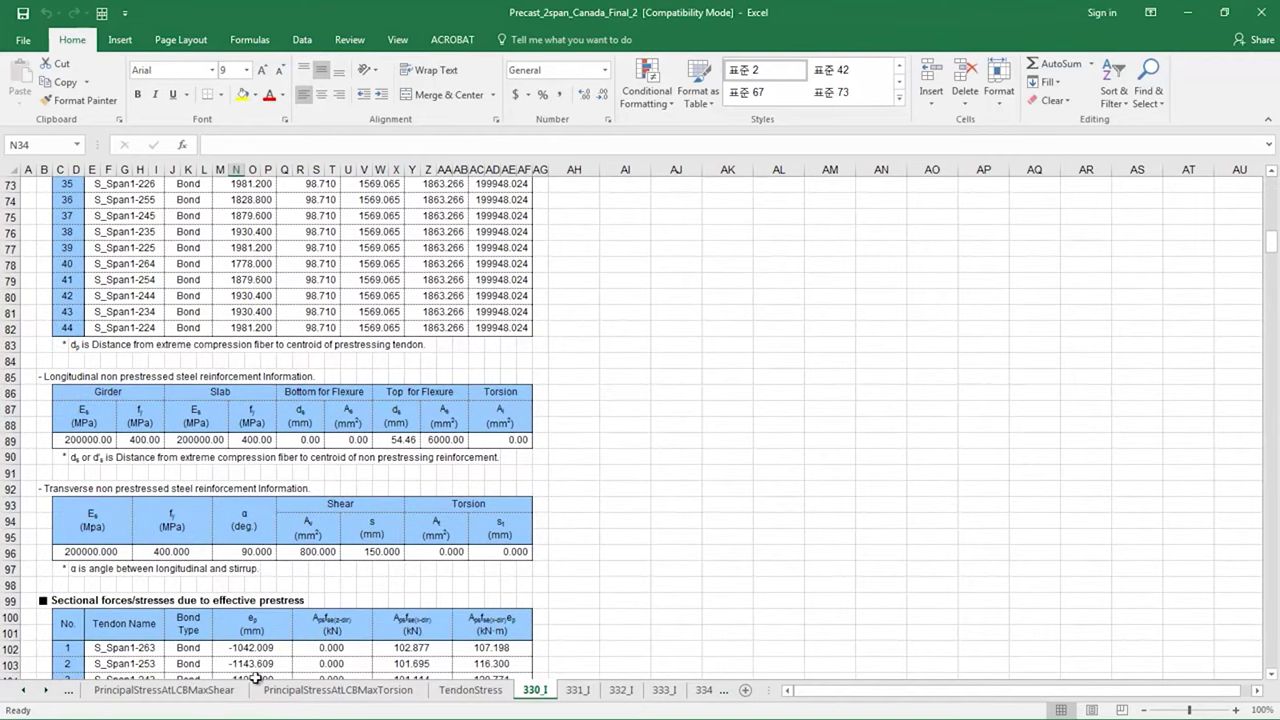
{"action": "scroll", "coordinate": [165, 370], "scroll_direction": "down", "scroll_amount": 2}
{"action": "scroll", "coordinate": [222, 542], "scroll_direction": "down", "scroll_amount": 19}
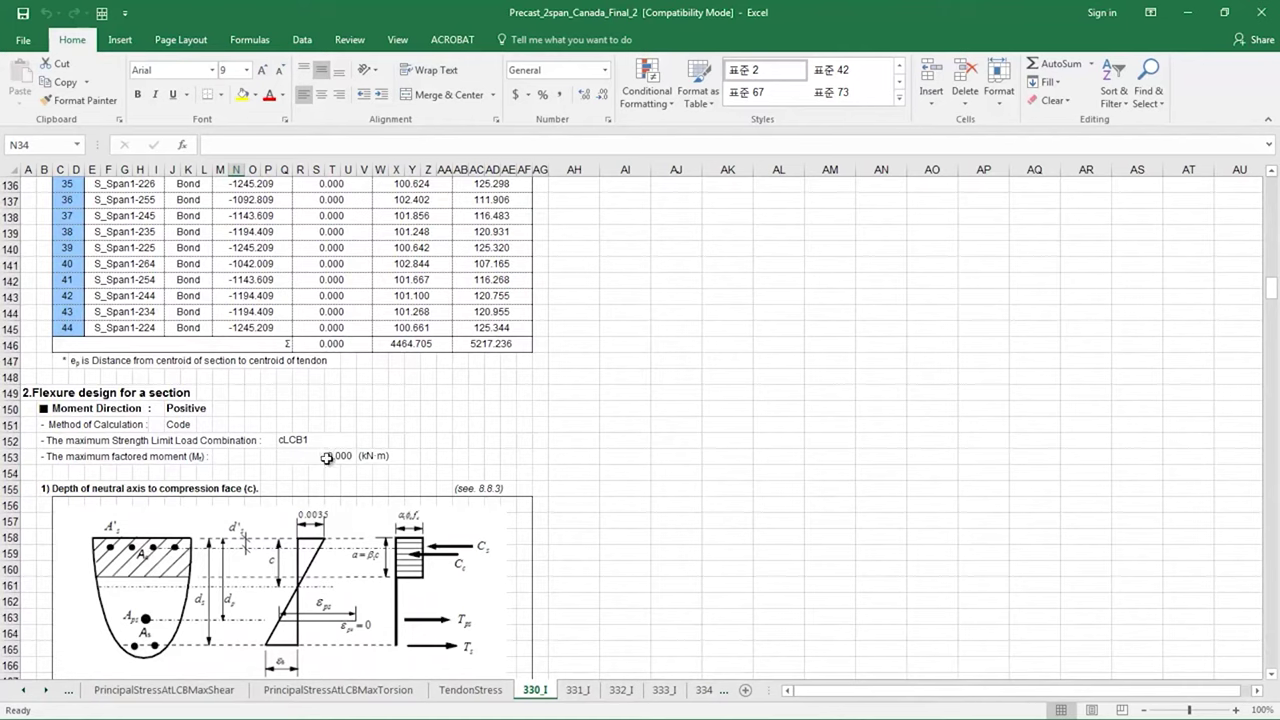
{"action": "scroll", "coordinate": [322, 445], "scroll_direction": "down", "scroll_amount": 5}
{"action": "scroll", "coordinate": [318, 437], "scroll_direction": "up", "scroll_amount": 2}
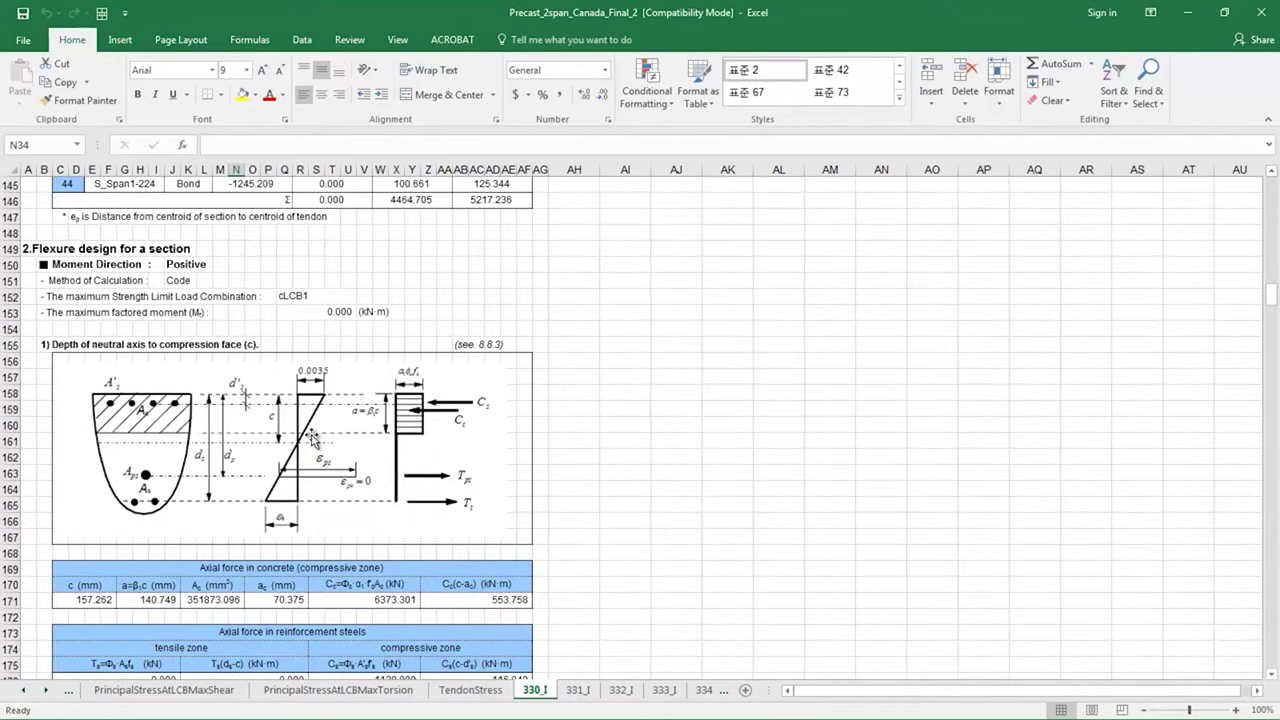
{"action": "scroll", "coordinate": [320, 640], "scroll_direction": "down", "scroll_amount": 4}
{"action": "scroll", "coordinate": [318, 620], "scroll_direction": "down", "scroll_amount": 17}
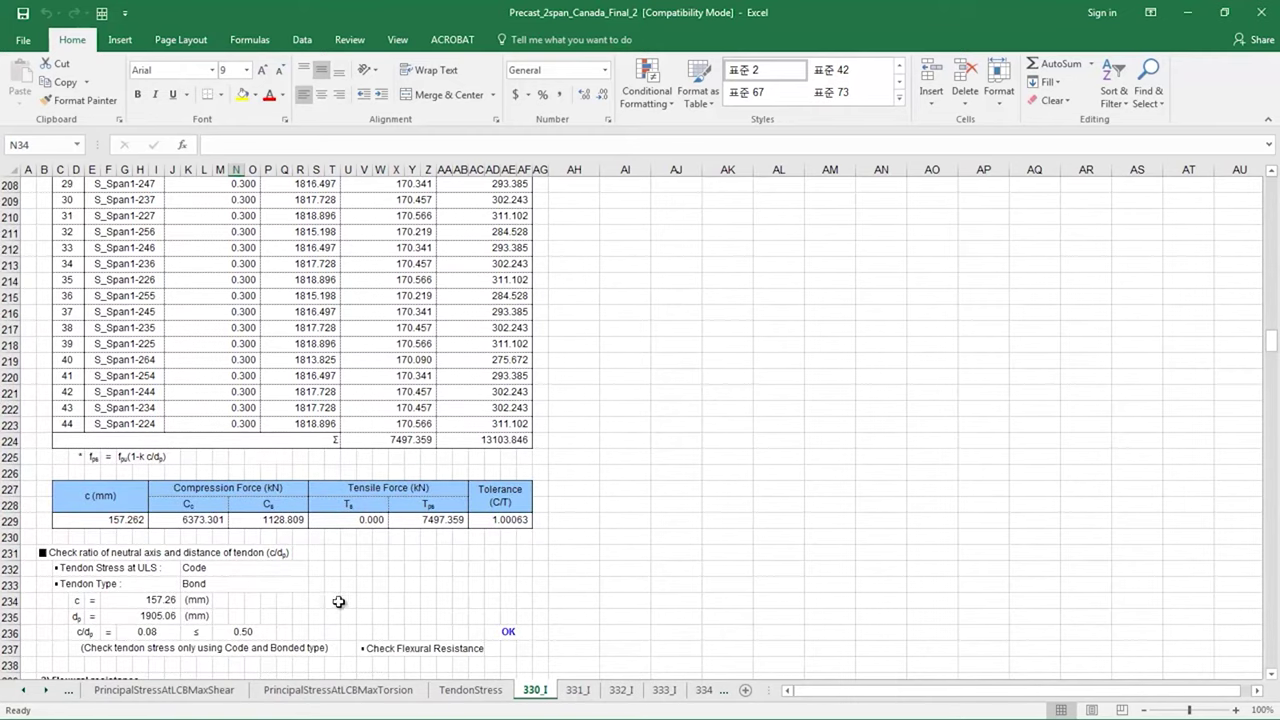
Step: Examine the positive-moment flexural resistance and the minimum and maximum reinforcement checks on sheet 330_I, including the reference to clause 8.8.4.5
{"action": "left_click_drag", "start_coordinate": [470, 618], "coordinate": [258, 600]}
{"action": "left_click", "coordinate": [258, 600]}
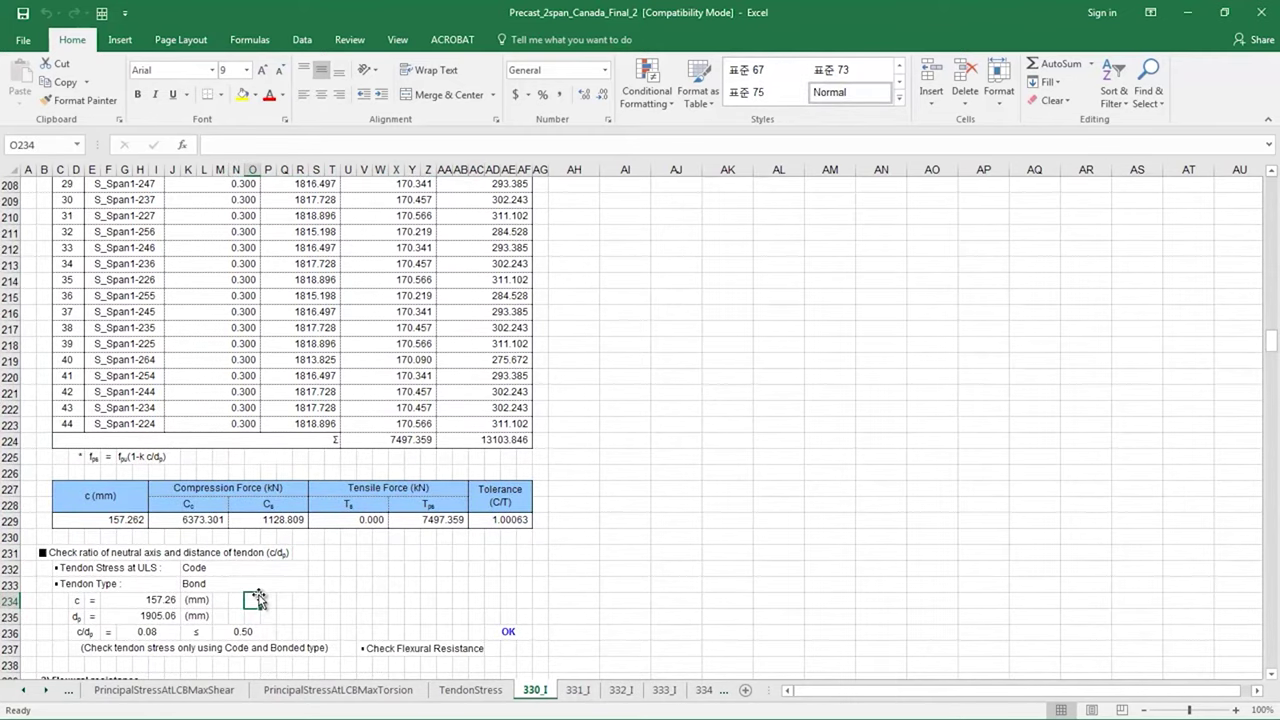
{"action": "scroll", "coordinate": [258, 600], "scroll_direction": "down", "scroll_amount": 2}
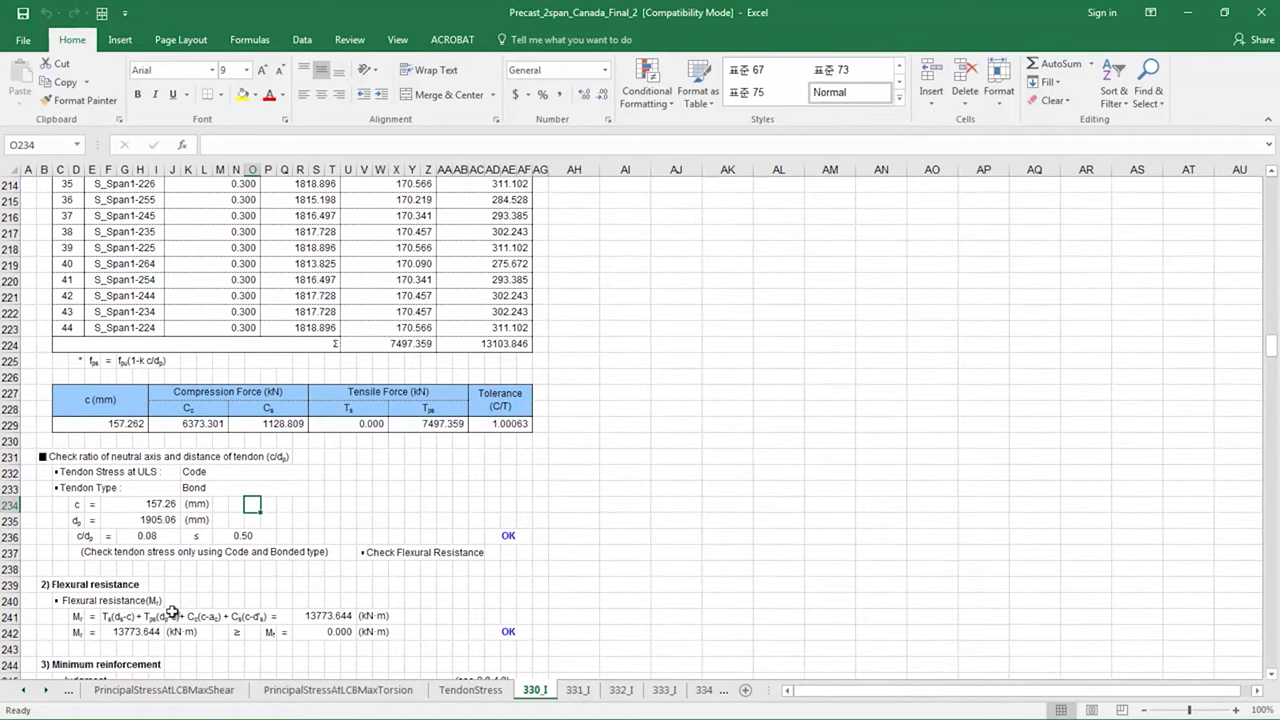
{"action": "scroll", "coordinate": [168, 610], "scroll_direction": "down", "scroll_amount": 2}
{"action": "scroll", "coordinate": [224, 557], "scroll_direction": "down", "scroll_amount": 4}
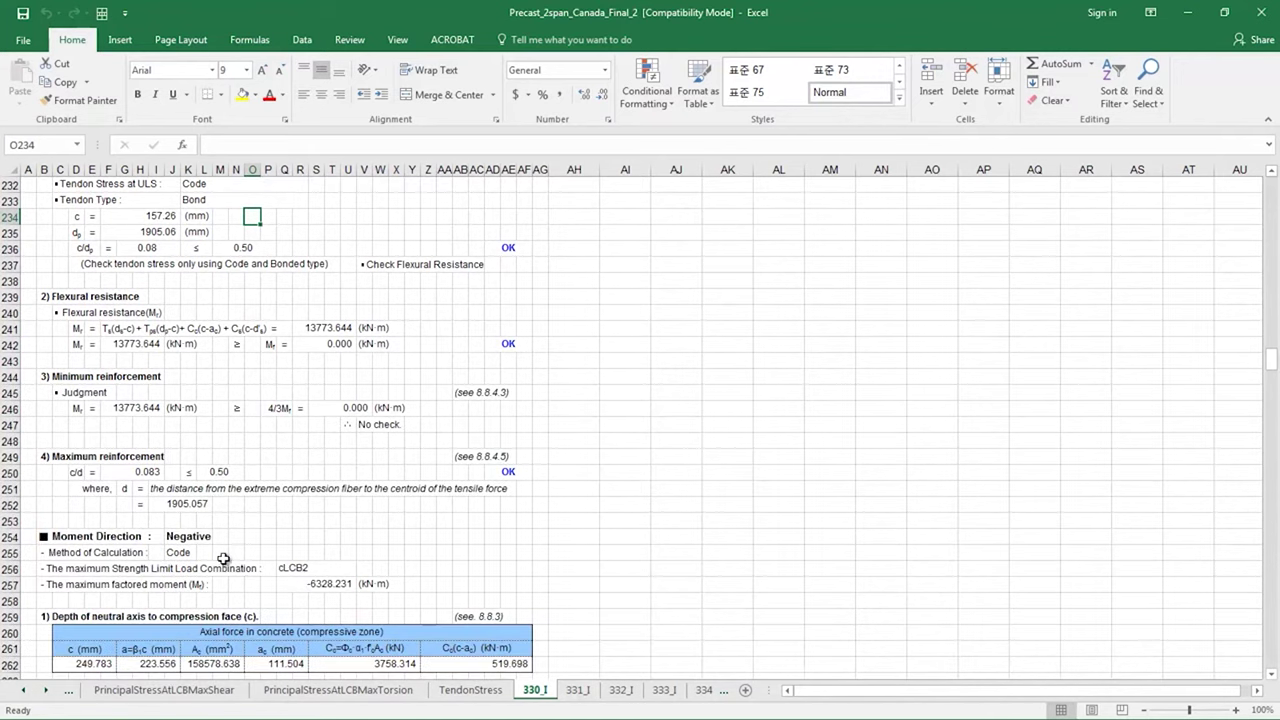
{"action": "scroll", "coordinate": [247, 476], "scroll_direction": "down", "scroll_amount": 4}
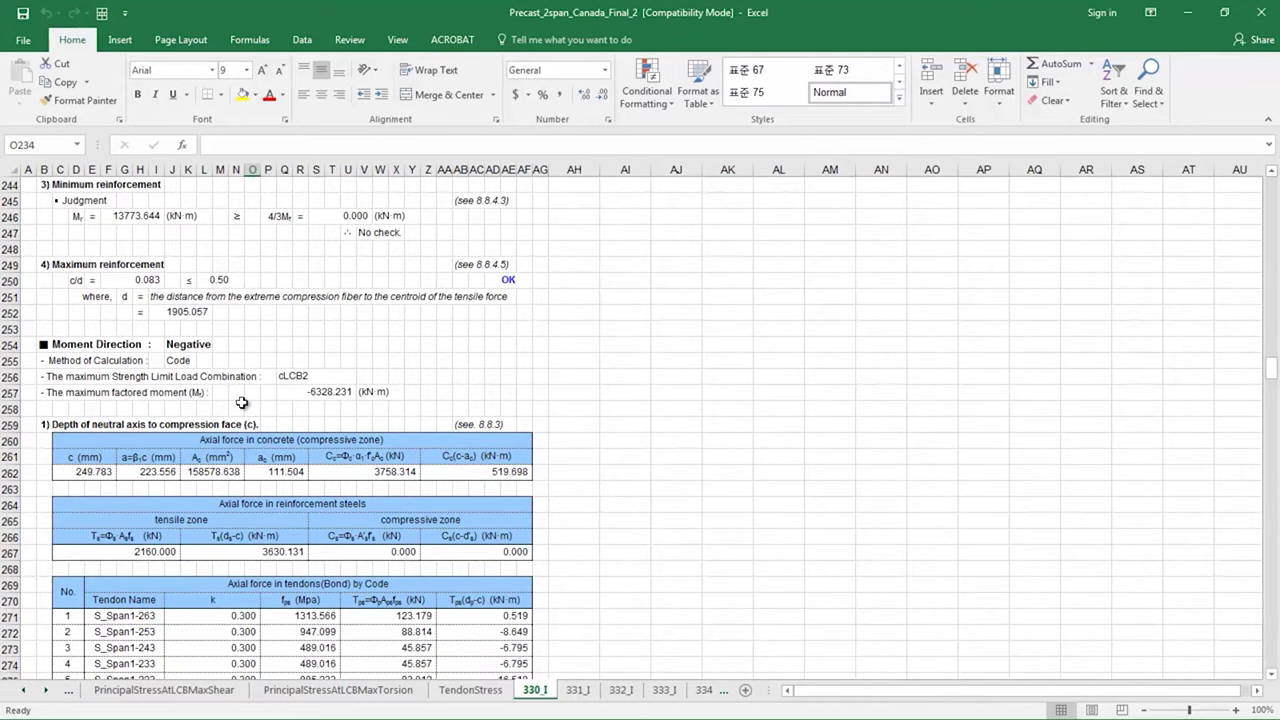
{"action": "scroll", "coordinate": [242, 402], "scroll_direction": "down", "scroll_amount": 2}
{"action": "scroll", "coordinate": [248, 345], "scroll_direction": "up", "scroll_amount": 1}
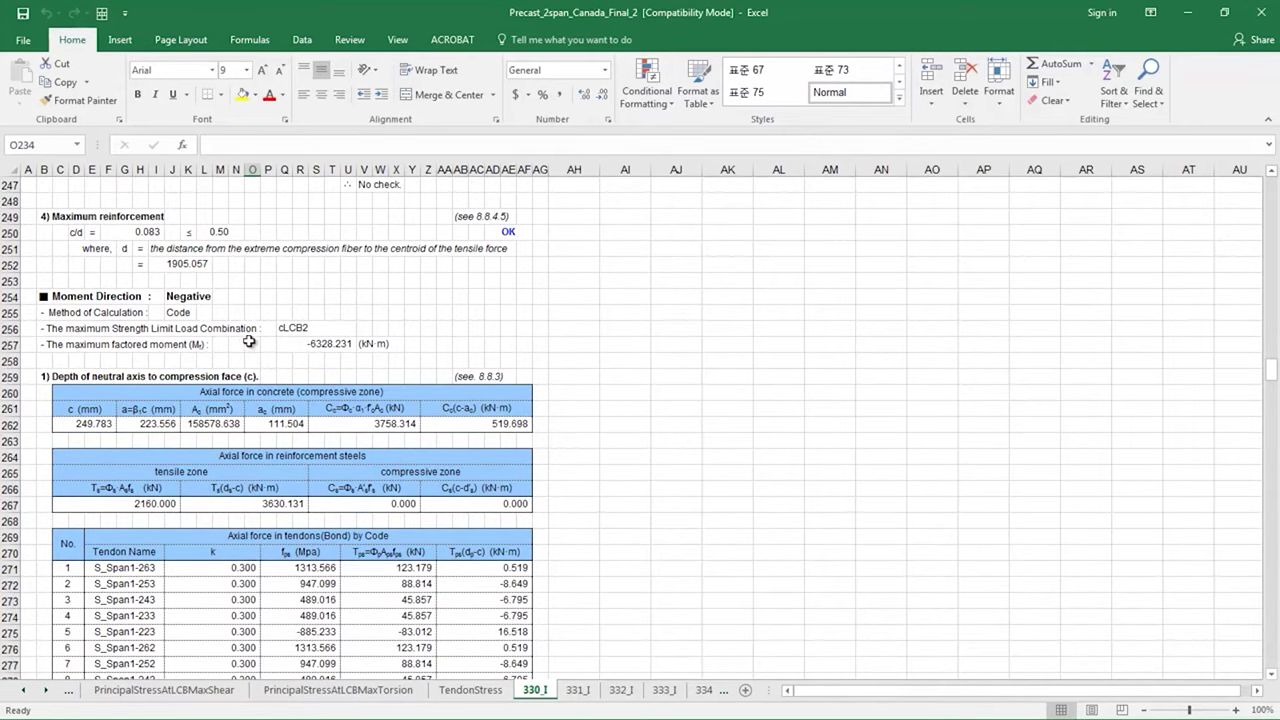
{"action": "left_click_drag", "start_coordinate": [460, 218], "coordinate": [520, 220]}
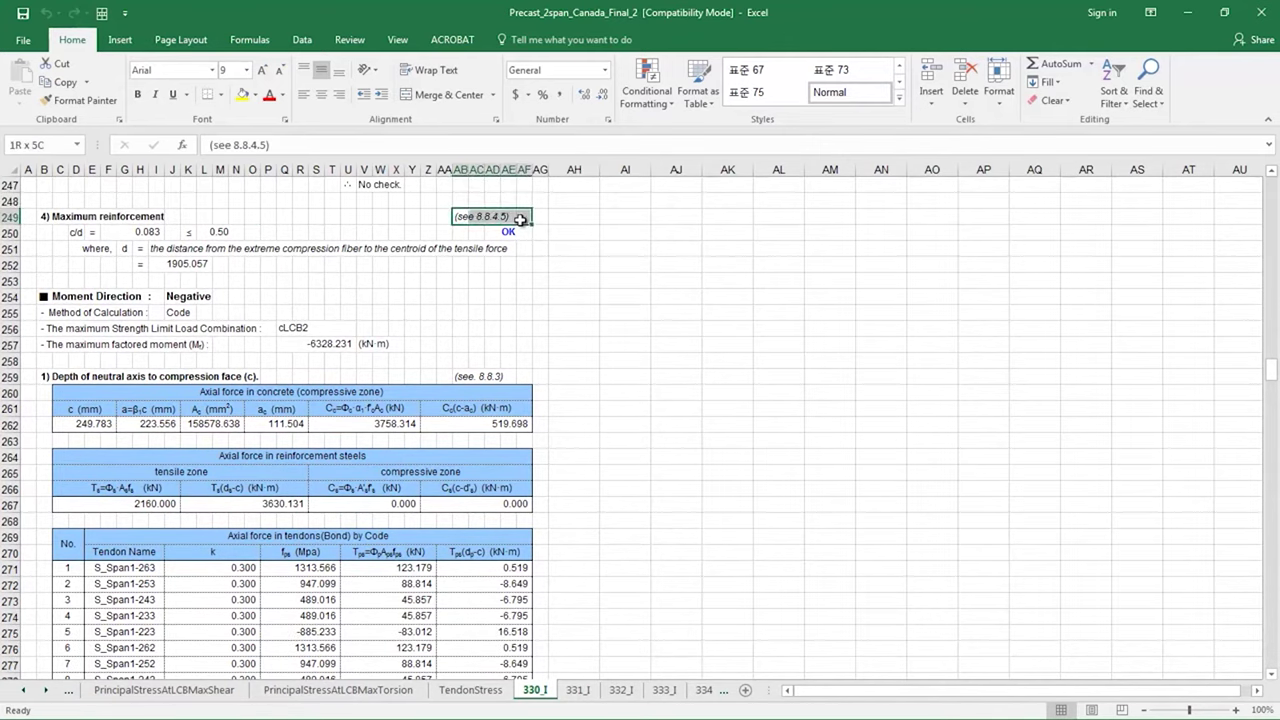
{"action": "left_click", "coordinate": [520, 220]}
{"action": "left_click", "coordinate": [496, 216]}
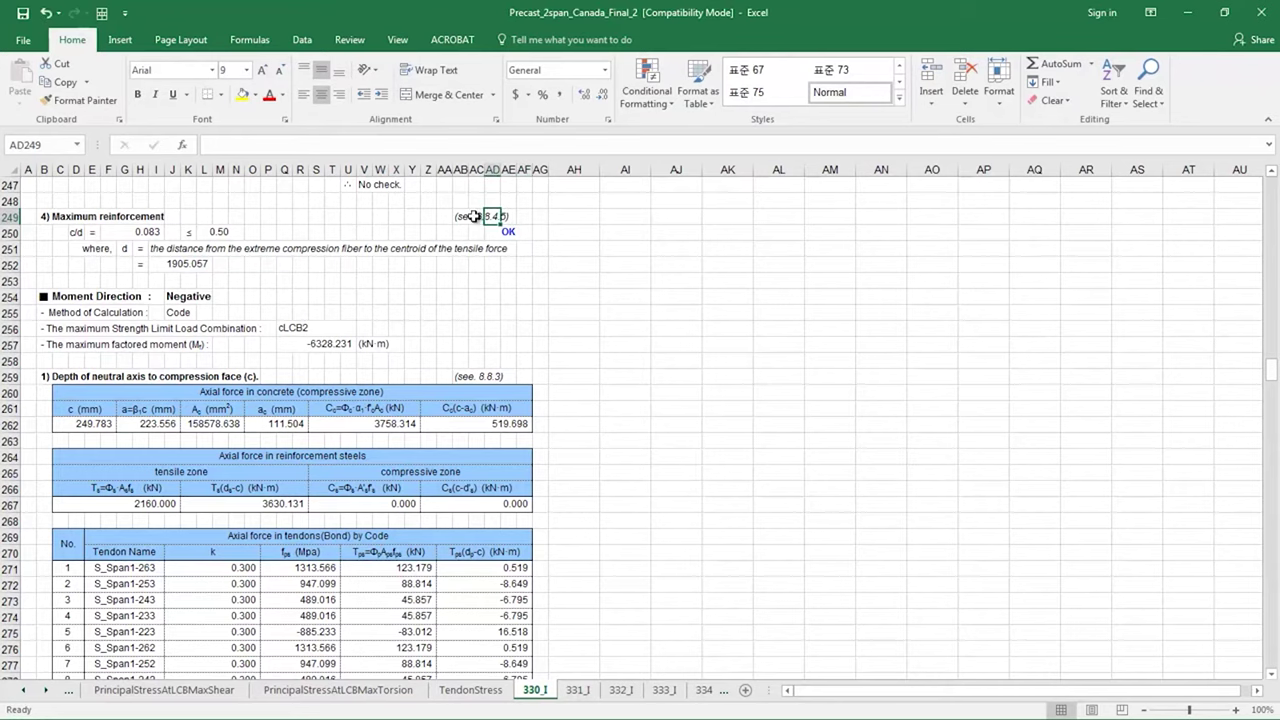
{"action": "left_click", "coordinate": [472, 216]}
Step: Examine the negative-moment neutral axis check, the maximum and minimum shear design, and the torsion design cases on sheet 330_I
{"action": "scroll", "coordinate": [390, 300], "scroll_direction": "down", "scroll_amount": 2}
{"action": "scroll", "coordinate": [388, 303], "scroll_direction": "down", "scroll_amount": 19}
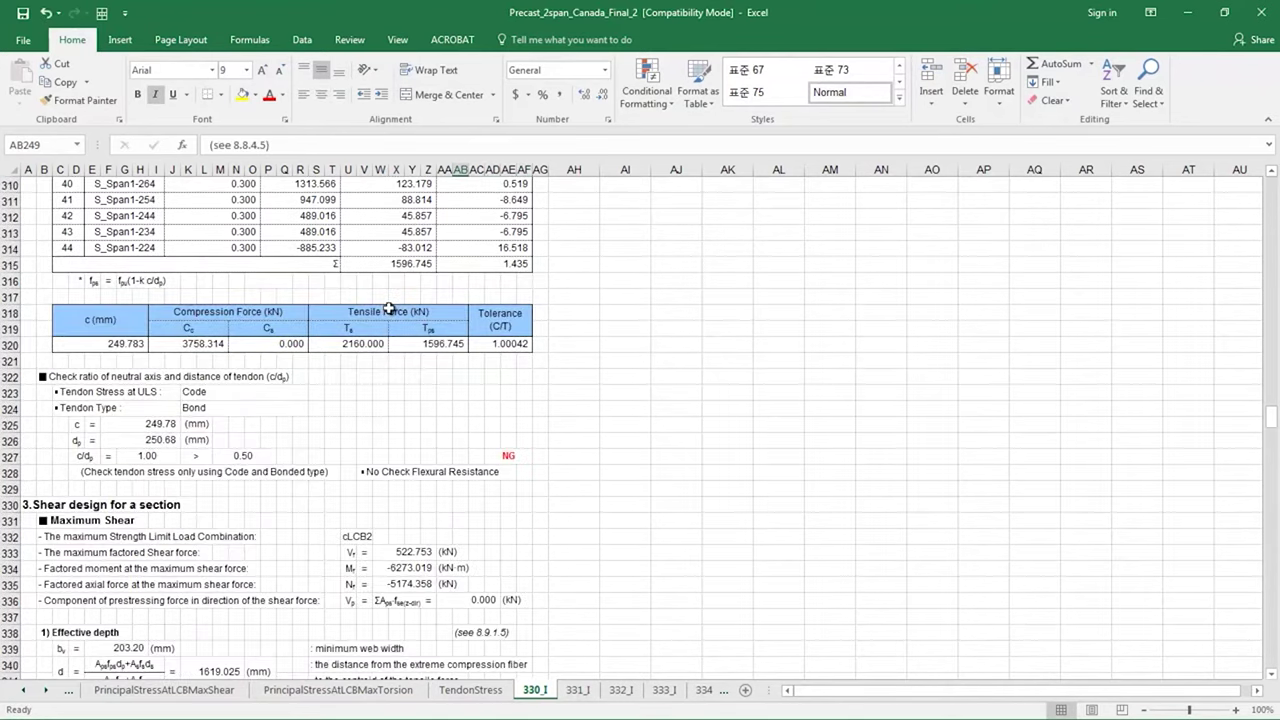
{"action": "scroll", "coordinate": [388, 309], "scroll_direction": "down", "scroll_amount": 12}
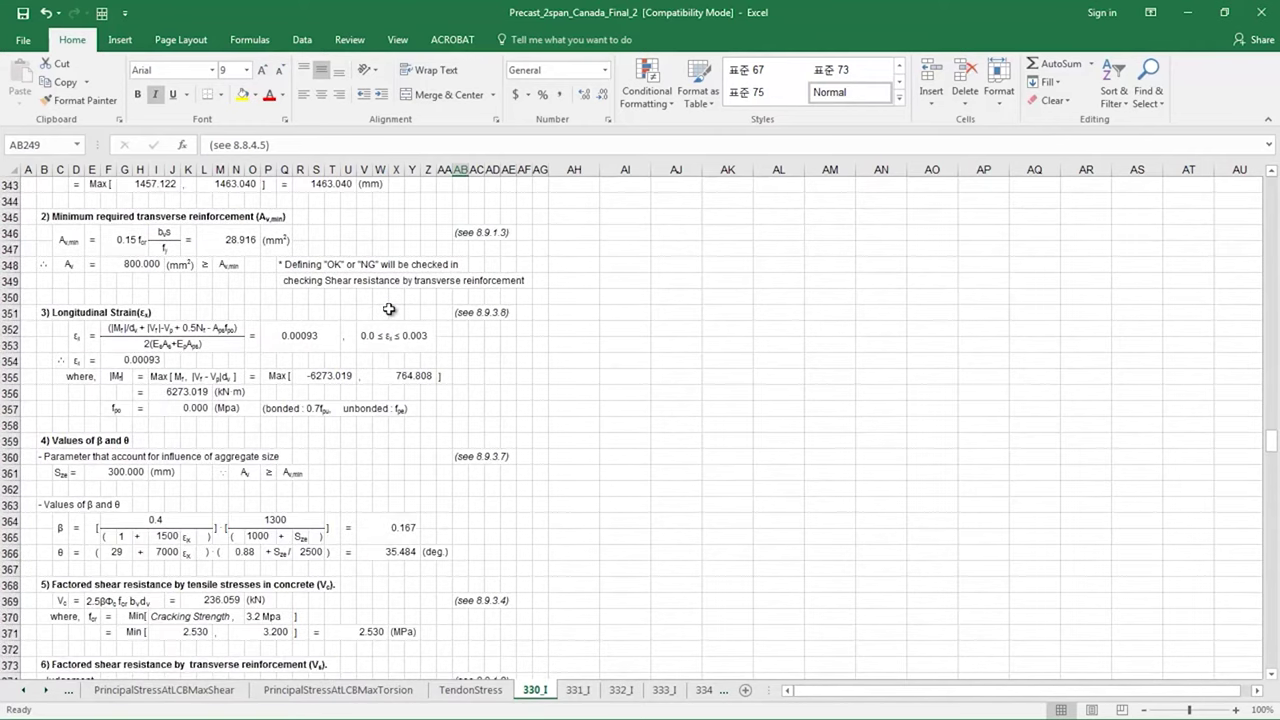
{"action": "scroll", "coordinate": [389, 309], "scroll_direction": "down", "scroll_amount": 14}
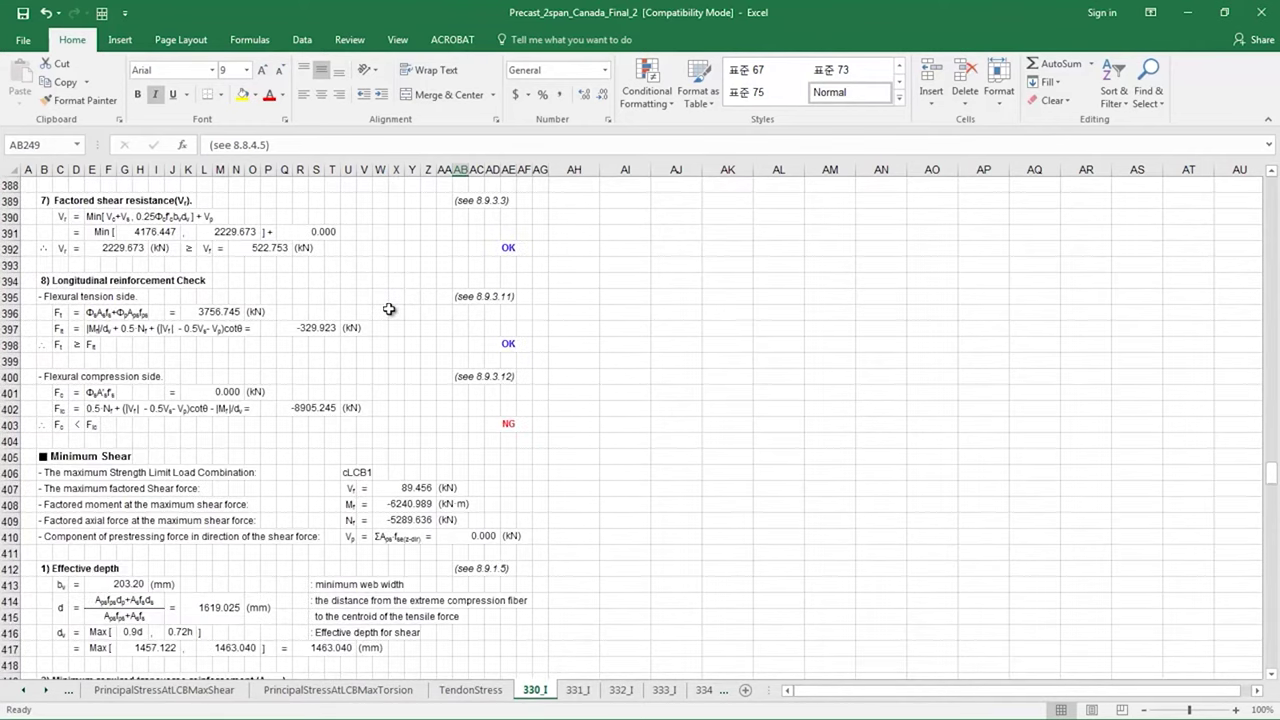
{"action": "scroll", "coordinate": [389, 309], "scroll_direction": "down", "scroll_amount": 20}
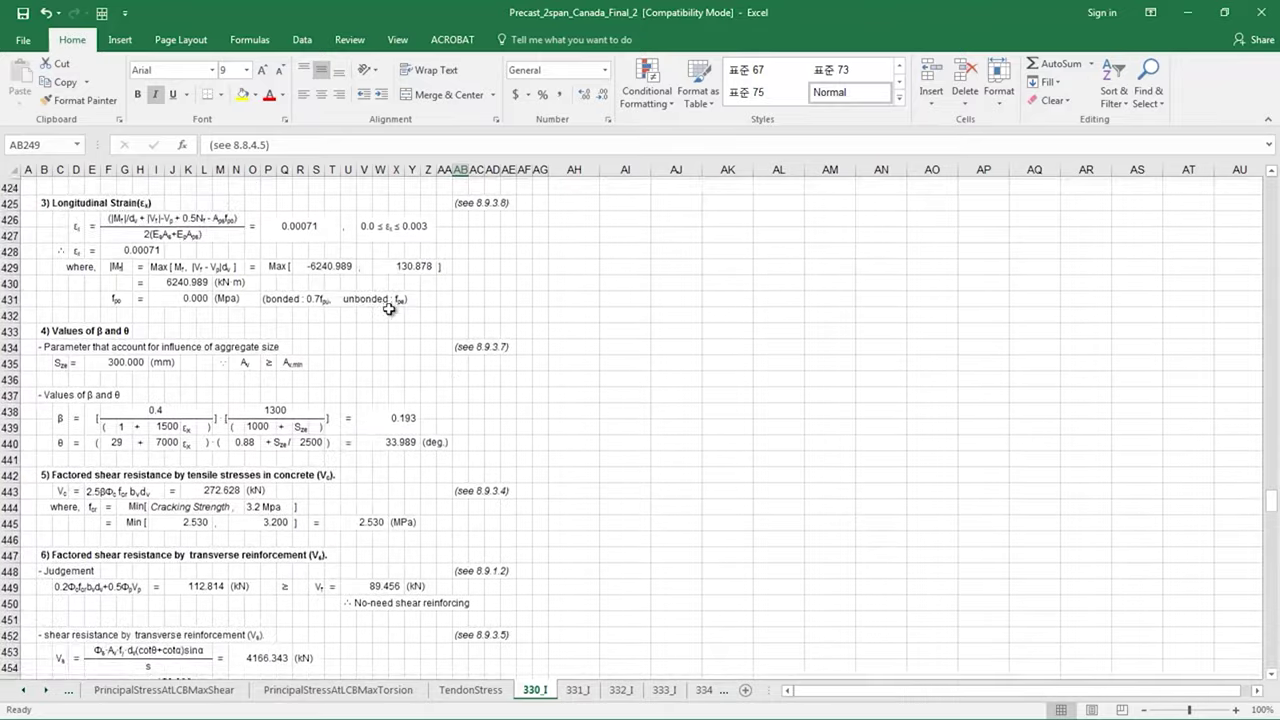
{"action": "scroll", "coordinate": [389, 309], "scroll_direction": "down", "scroll_amount": 5}
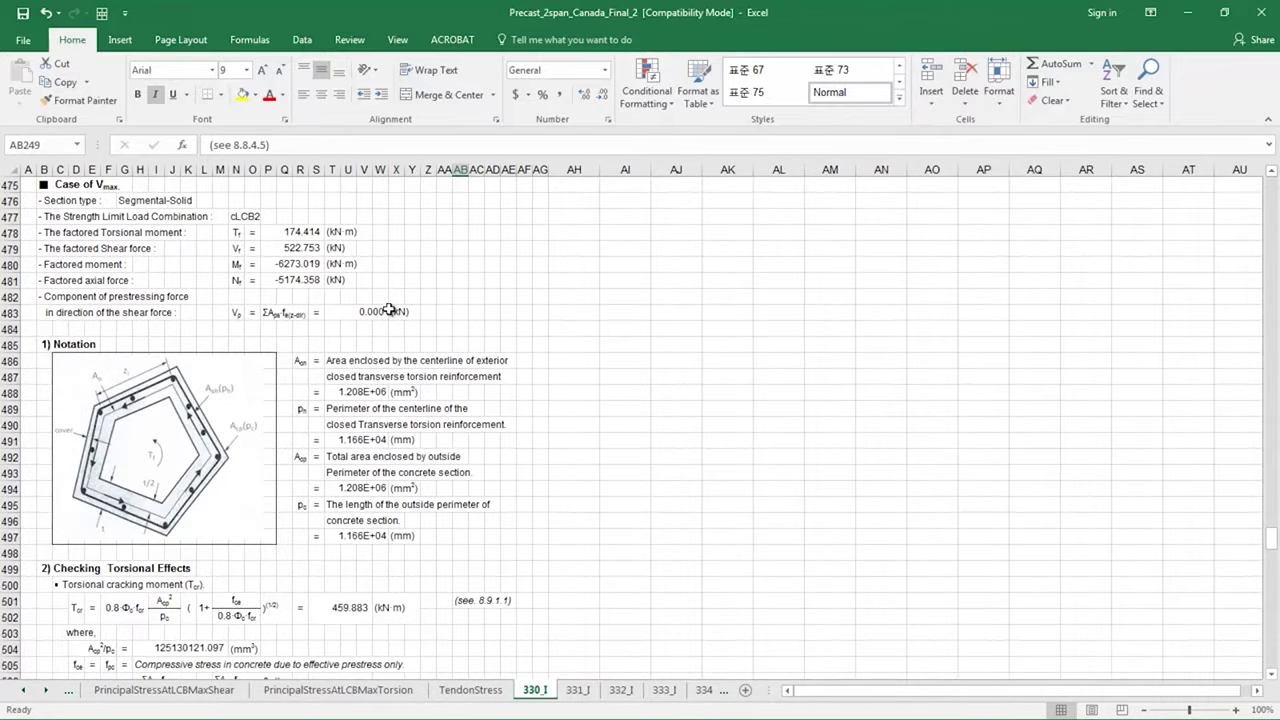
{"action": "scroll", "coordinate": [389, 309], "scroll_direction": "down", "scroll_amount": 10}
{"action": "scroll", "coordinate": [389, 309], "scroll_direction": "down", "scroll_amount": 5}
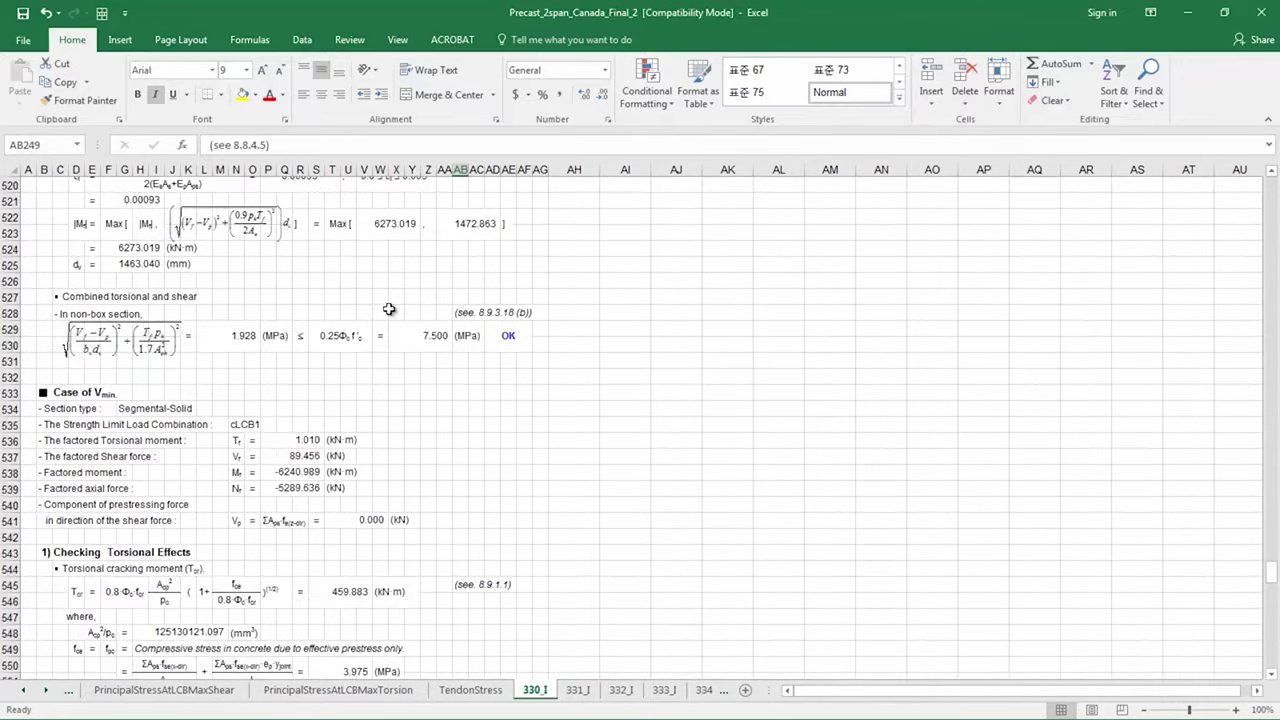
{"action": "scroll", "coordinate": [389, 309], "scroll_direction": "down", "scroll_amount": 5}
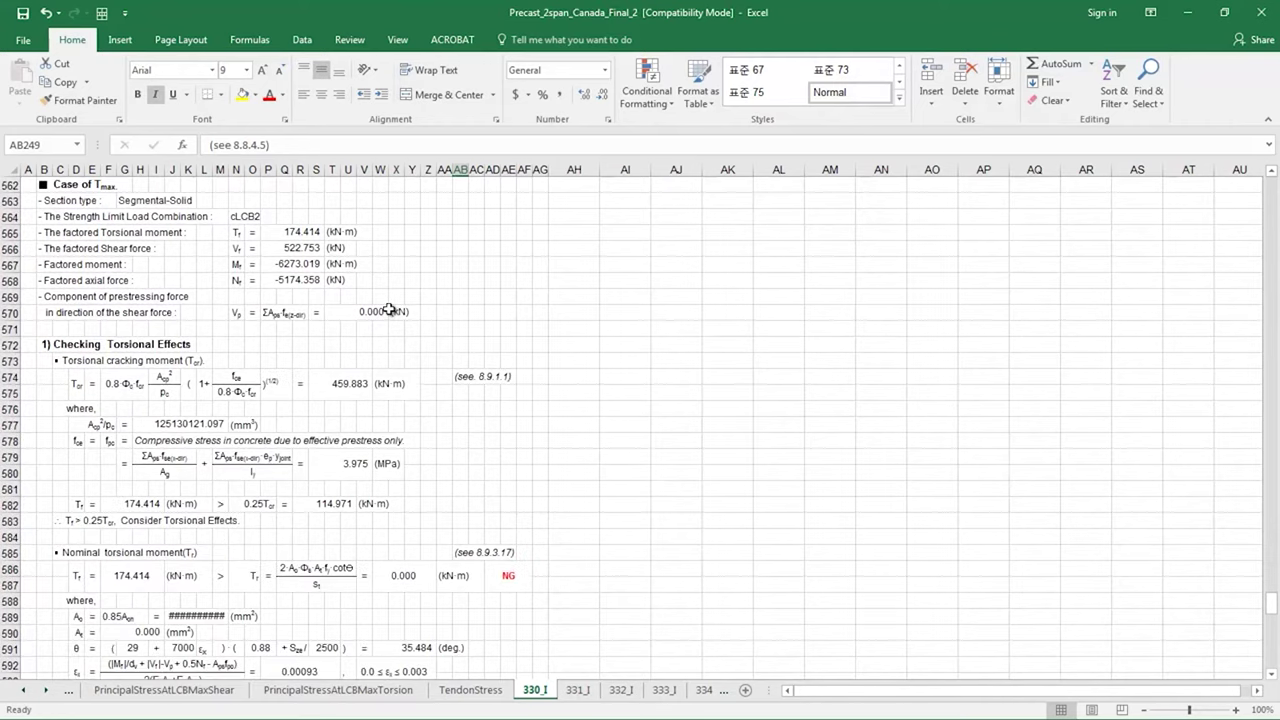
Step: Review the crack check and the girder and slab stress checks at transfer and service, then return to midas Civil
{"action": "scroll", "coordinate": [389, 309], "scroll_direction": "down", "scroll_amount": 19}
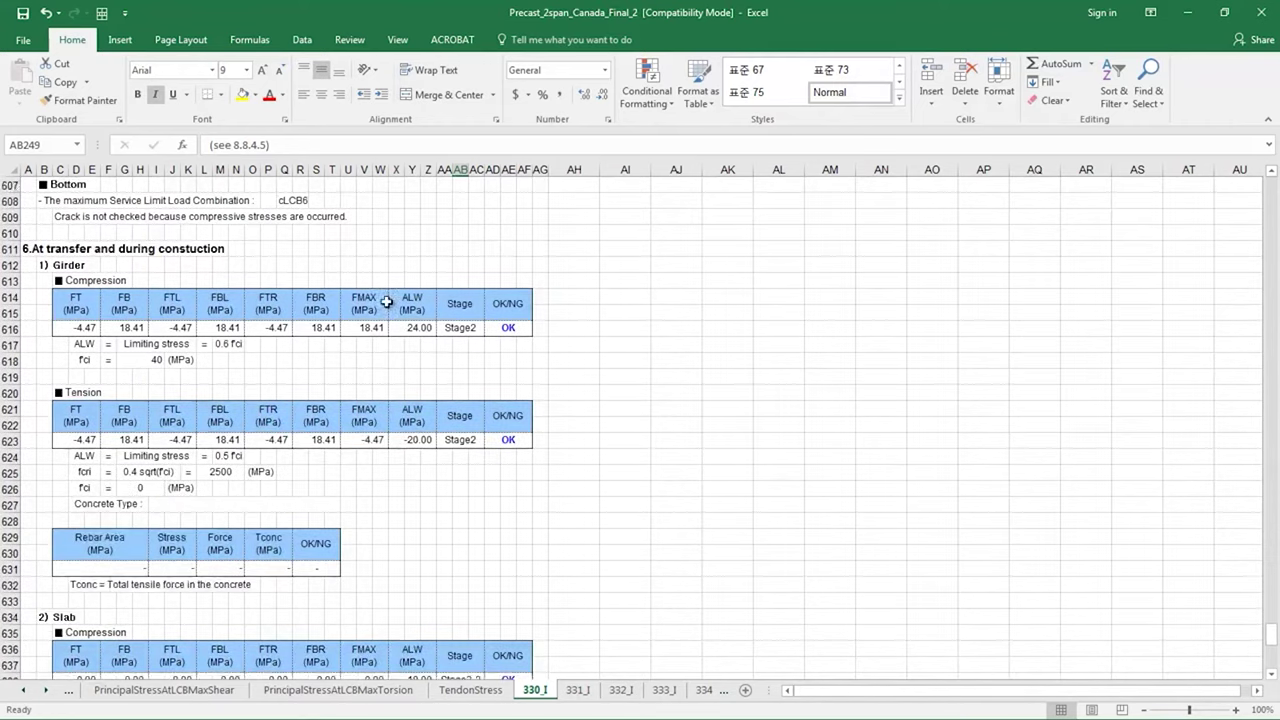
{"action": "scroll", "coordinate": [387, 302], "scroll_direction": "down", "scroll_amount": 10}
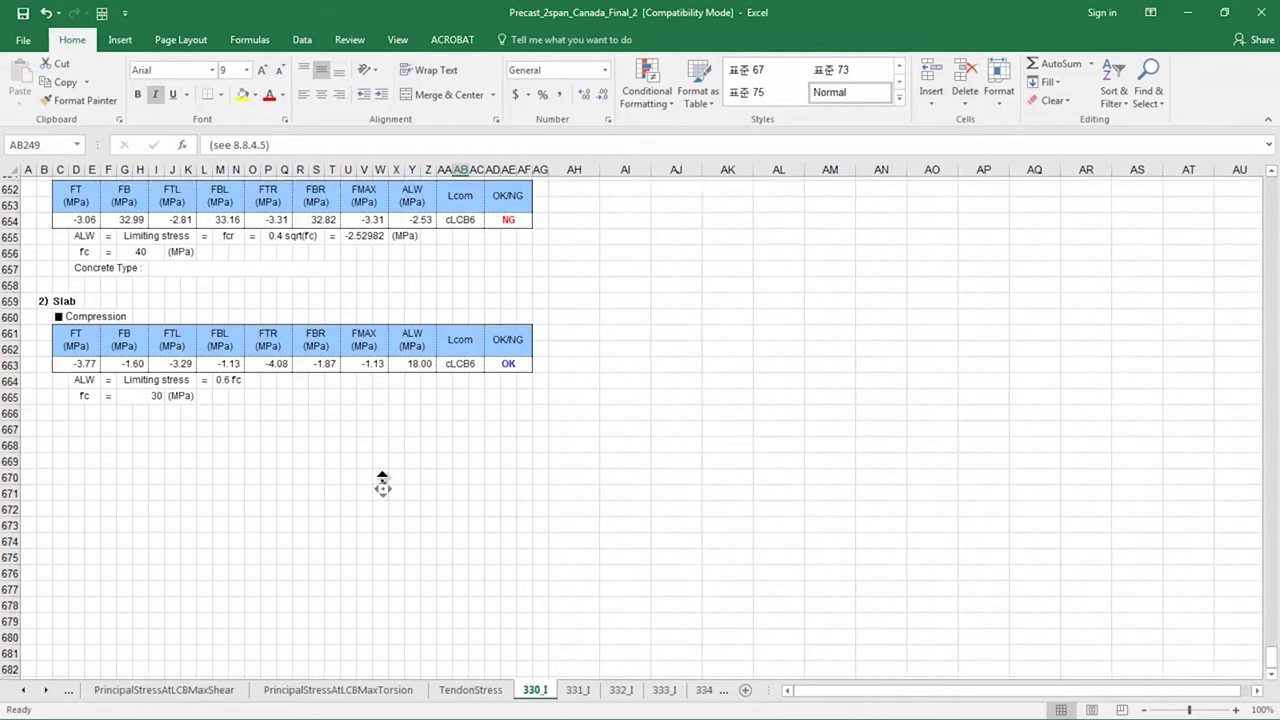
{"action": "scroll", "coordinate": [384, 489], "scroll_direction": "up", "scroll_amount": 2}
{"action": "scroll", "coordinate": [384, 418], "scroll_direction": "up", "scroll_amount": 6}
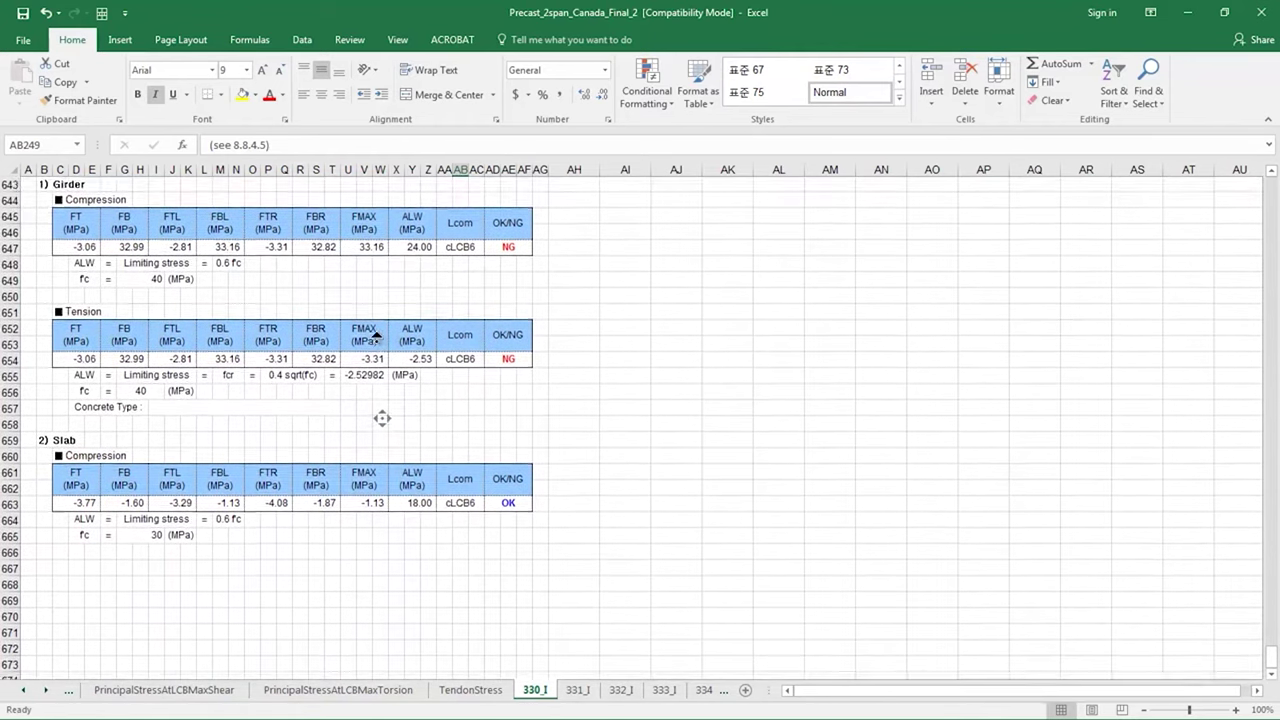
{"action": "scroll", "coordinate": [367, 327], "scroll_direction": "up", "scroll_amount": 3}
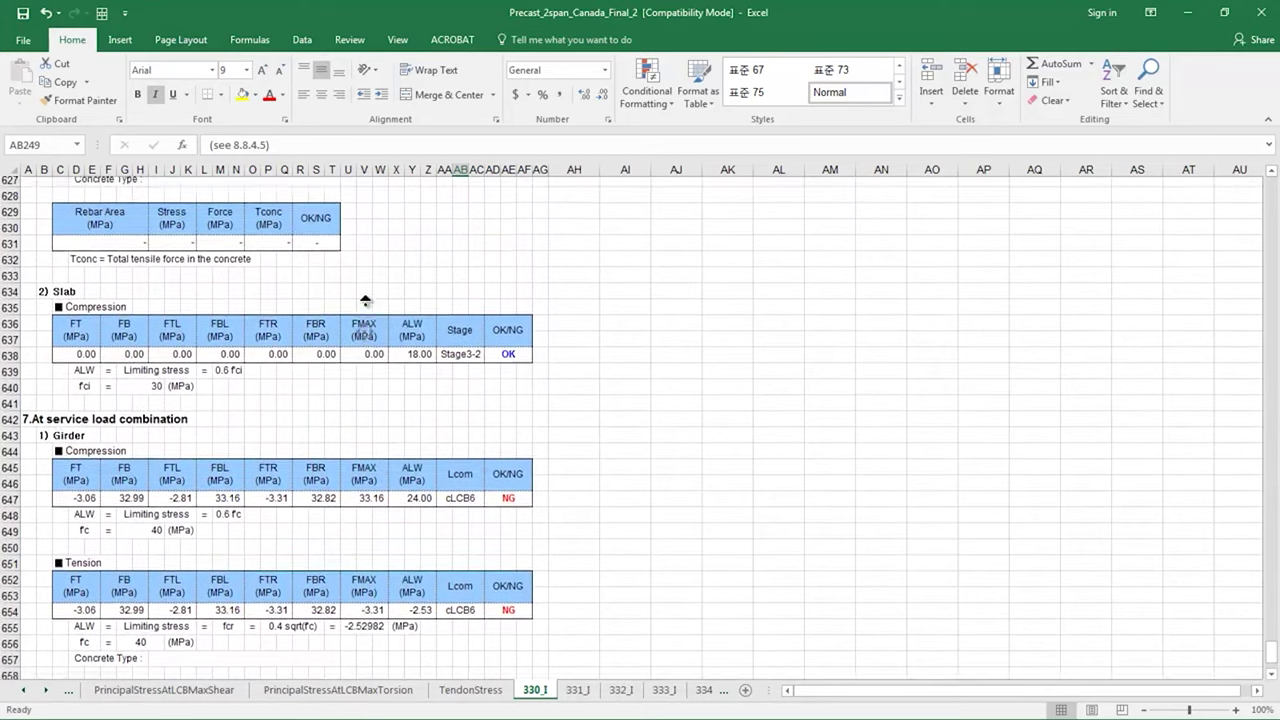
{"action": "scroll", "coordinate": [364, 331], "scroll_direction": "up", "scroll_amount": 3}
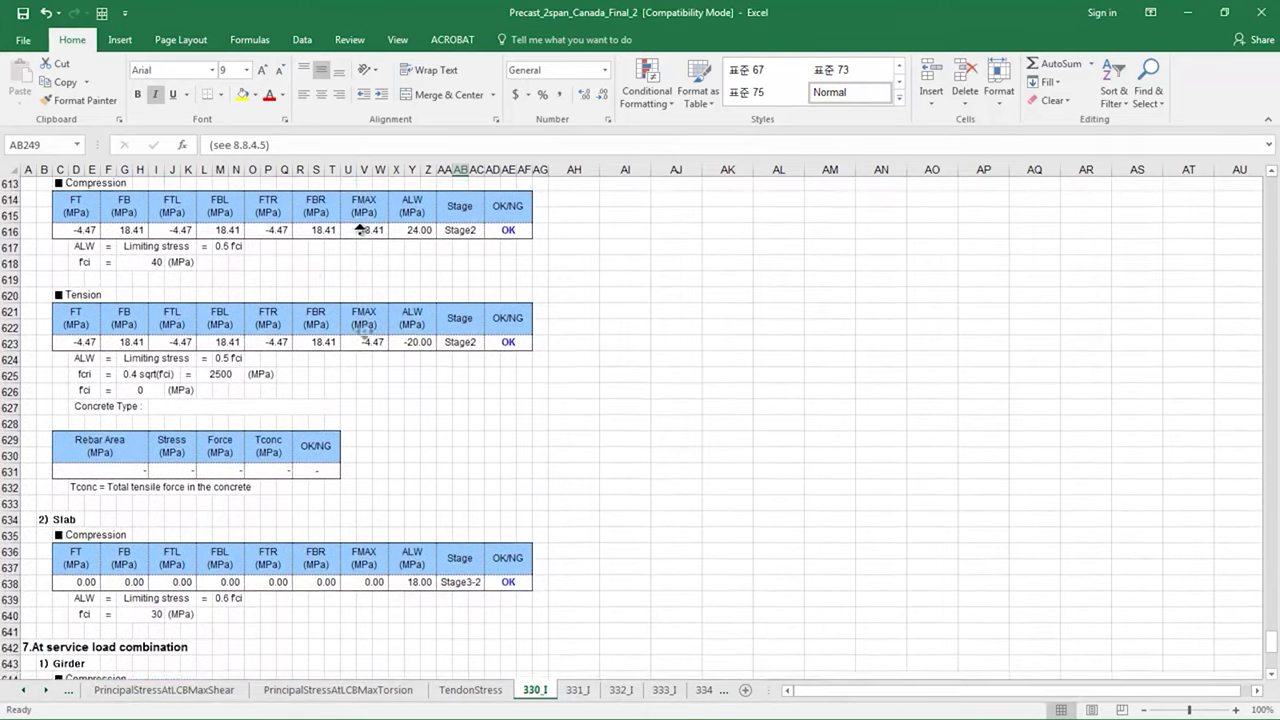
{"action": "scroll", "coordinate": [356, 233], "scroll_direction": "up", "scroll_amount": 13}
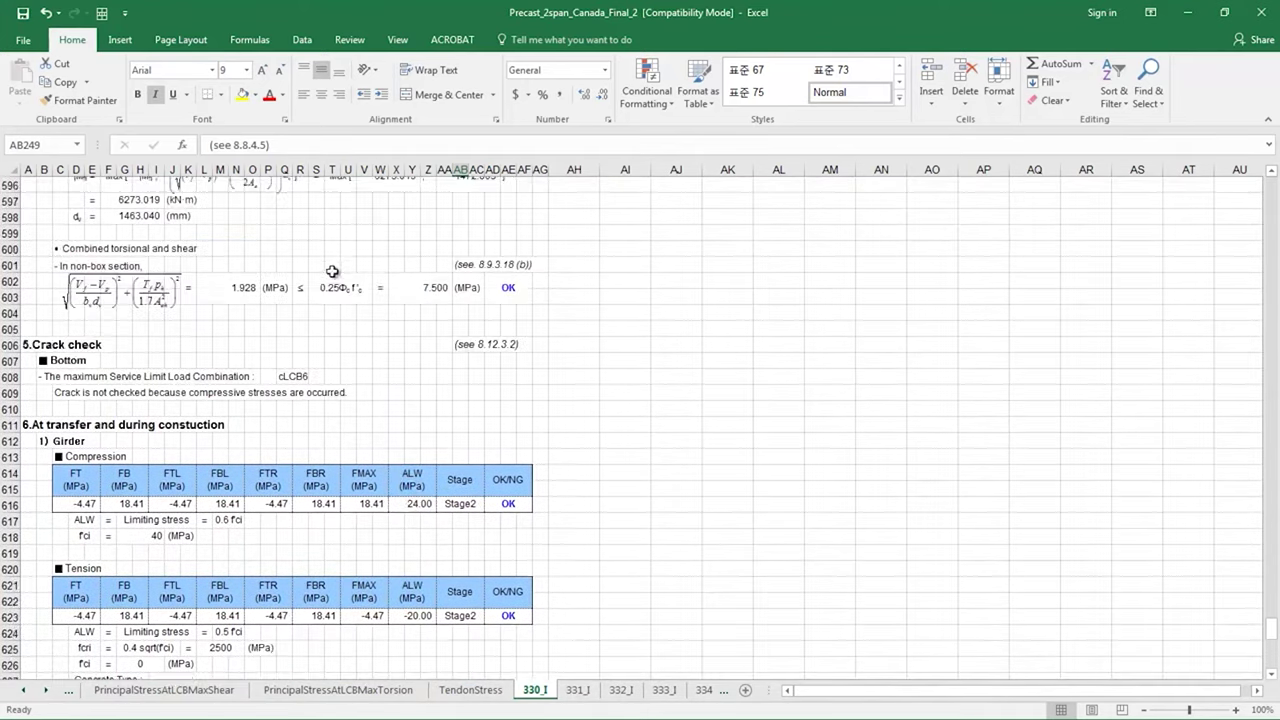
{"action": "scroll", "coordinate": [327, 286], "scroll_direction": "up", "scroll_amount": 3}
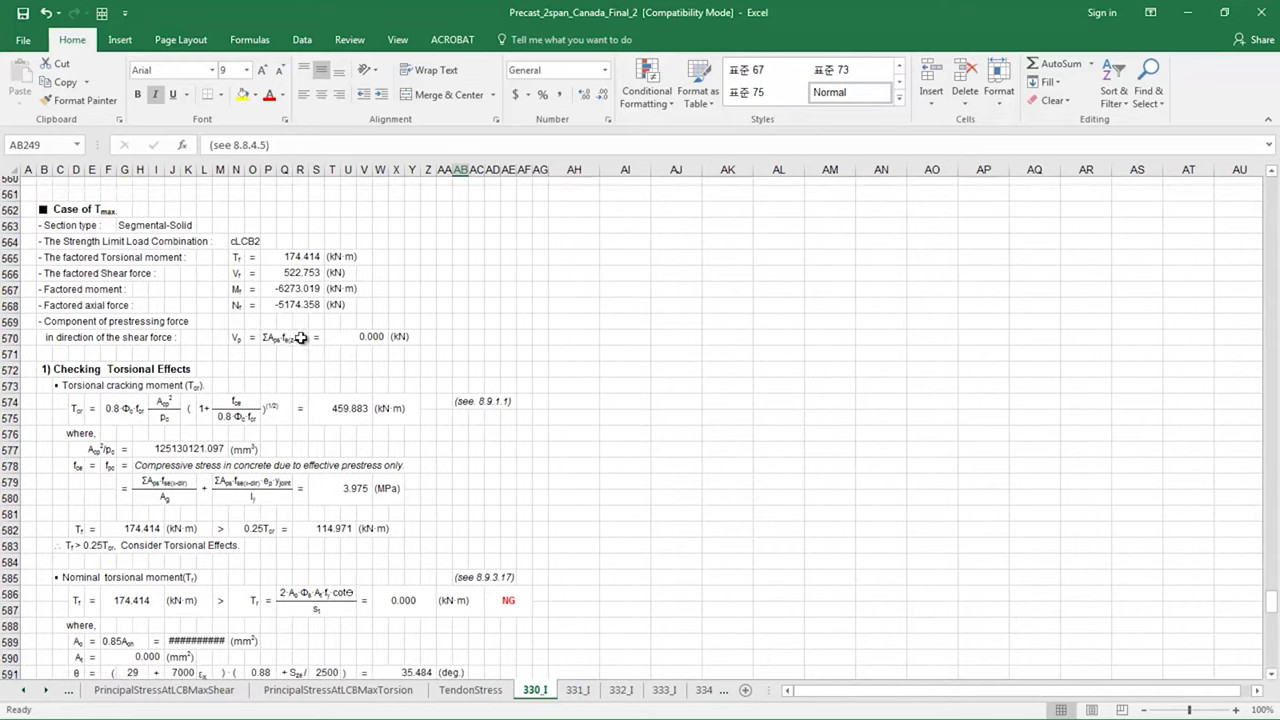
{"action": "key", "text": "alt+Tab"}
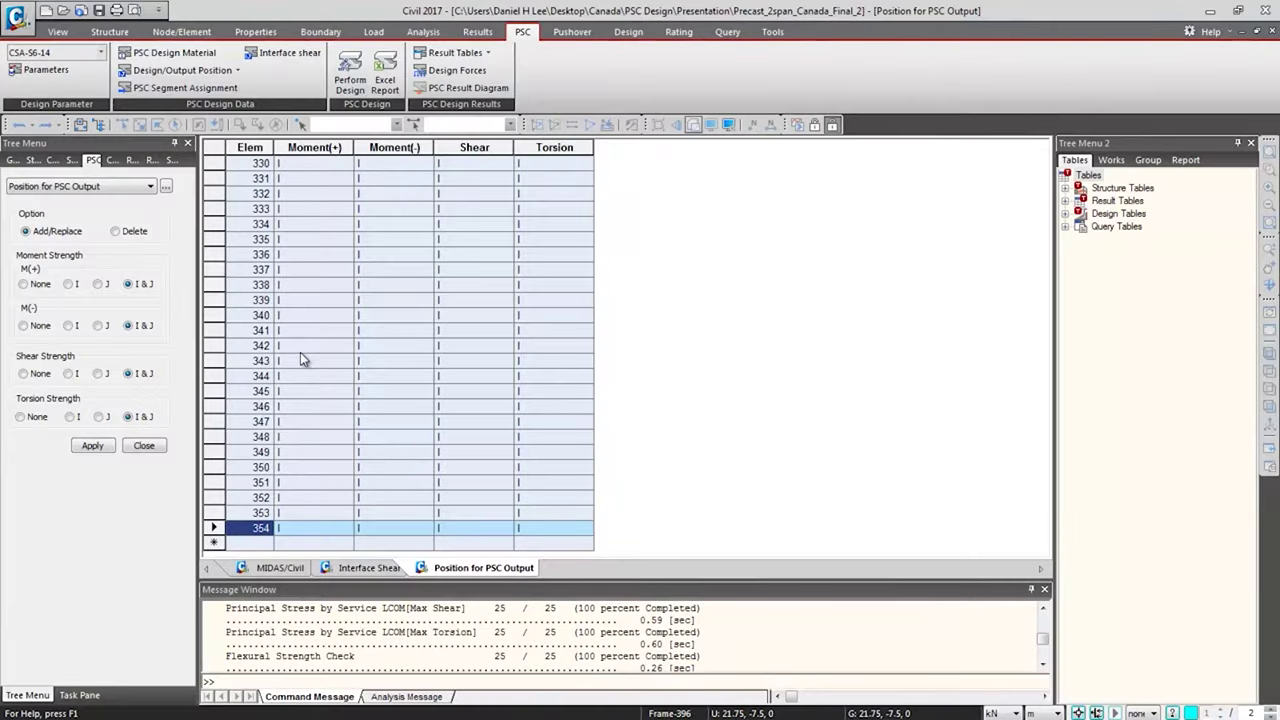